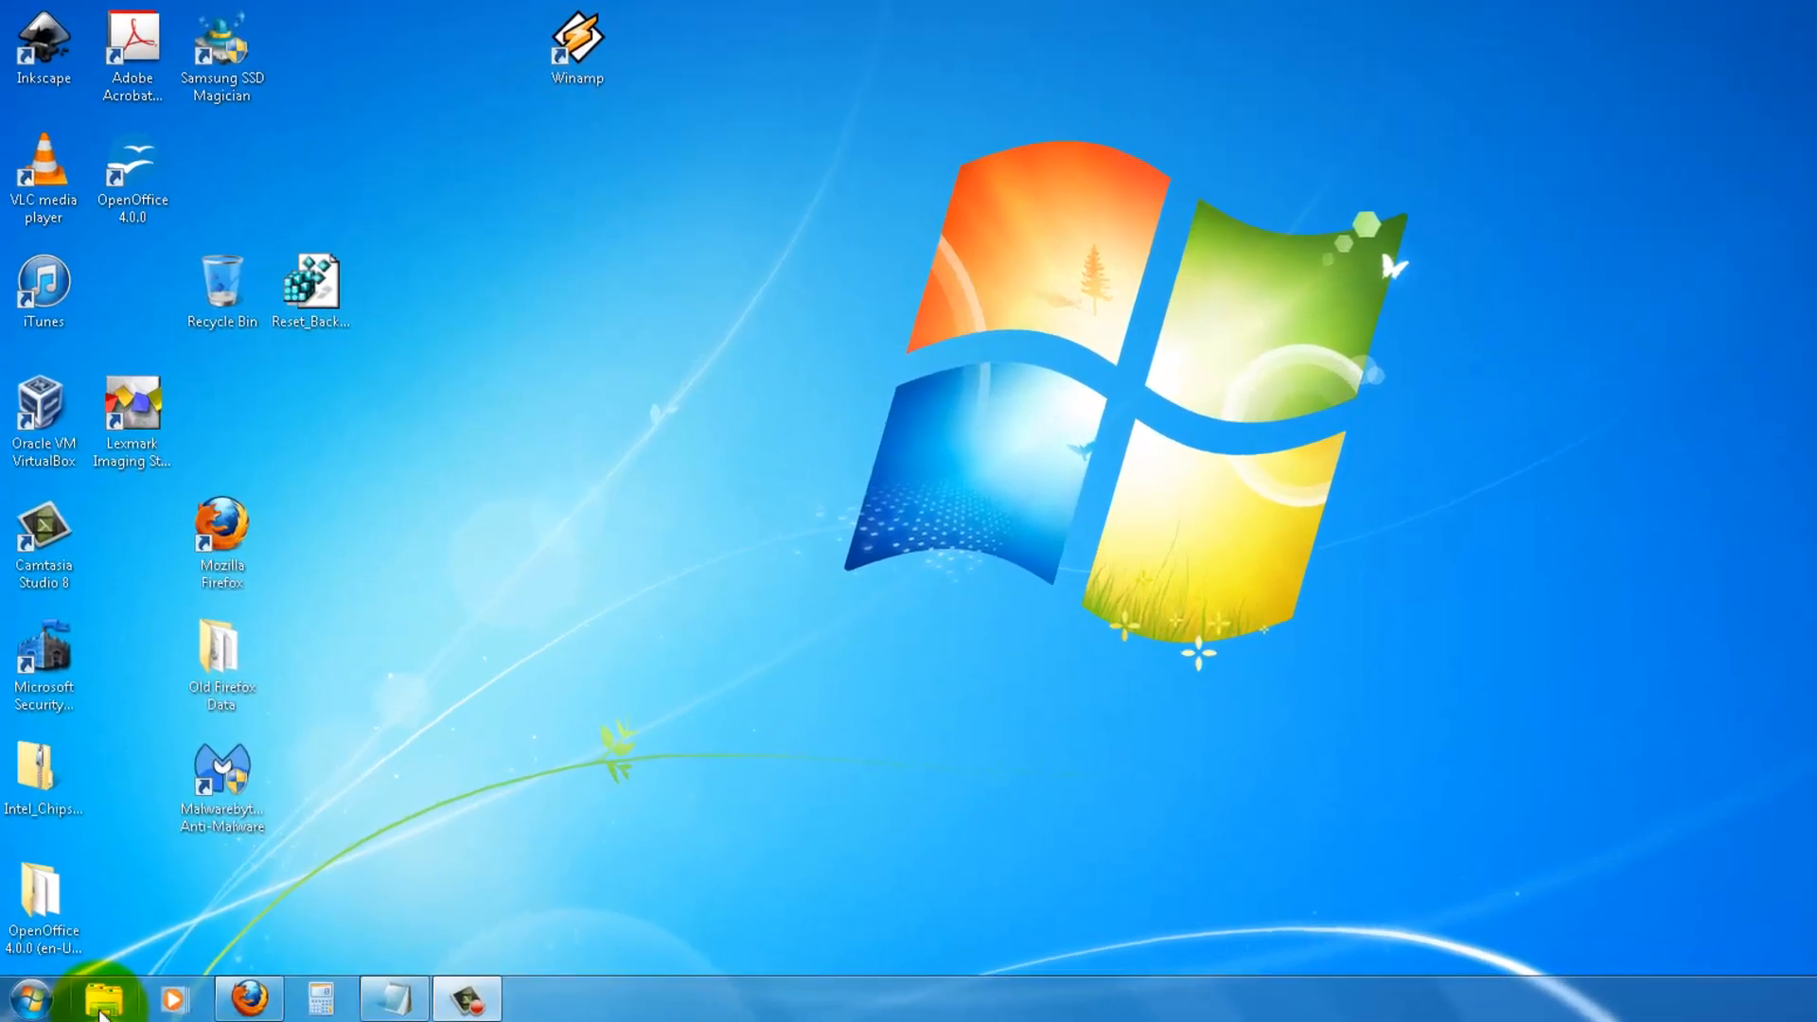
- Create a new folder named "my backup for work doc's" in the Documents library and sort the list by name
left_click(31, 999)
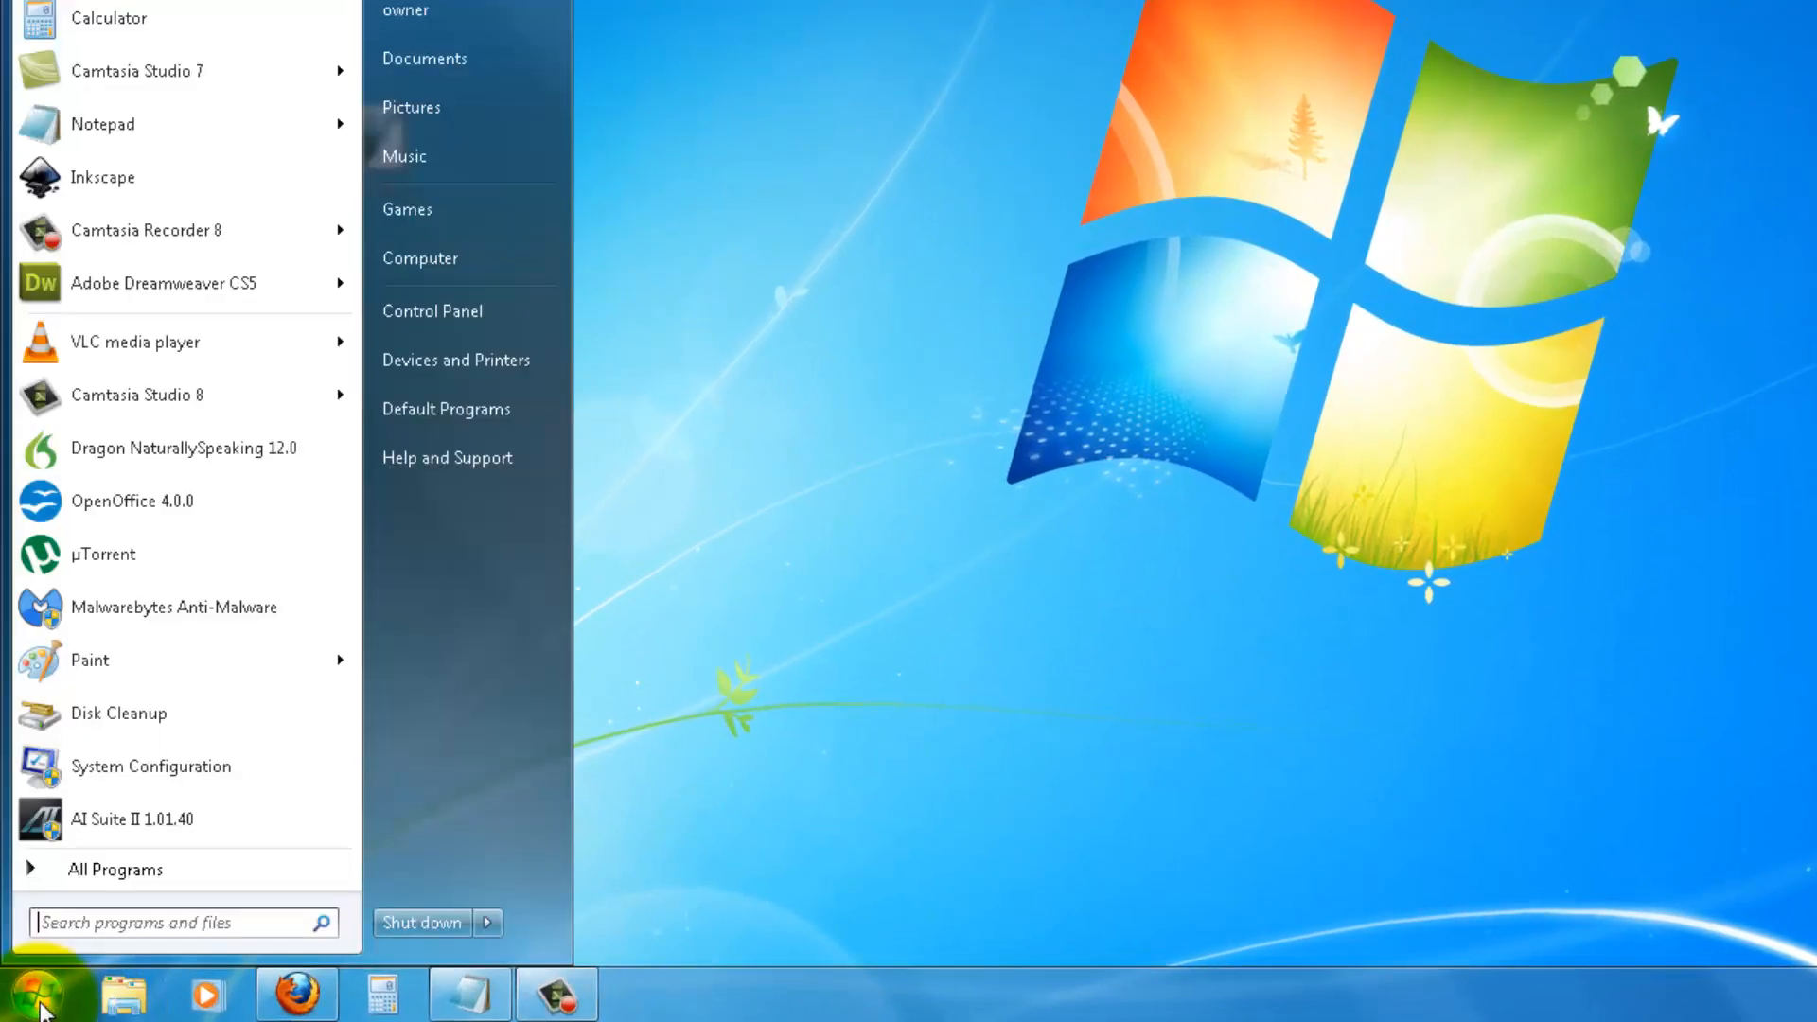
left_click(427, 60)
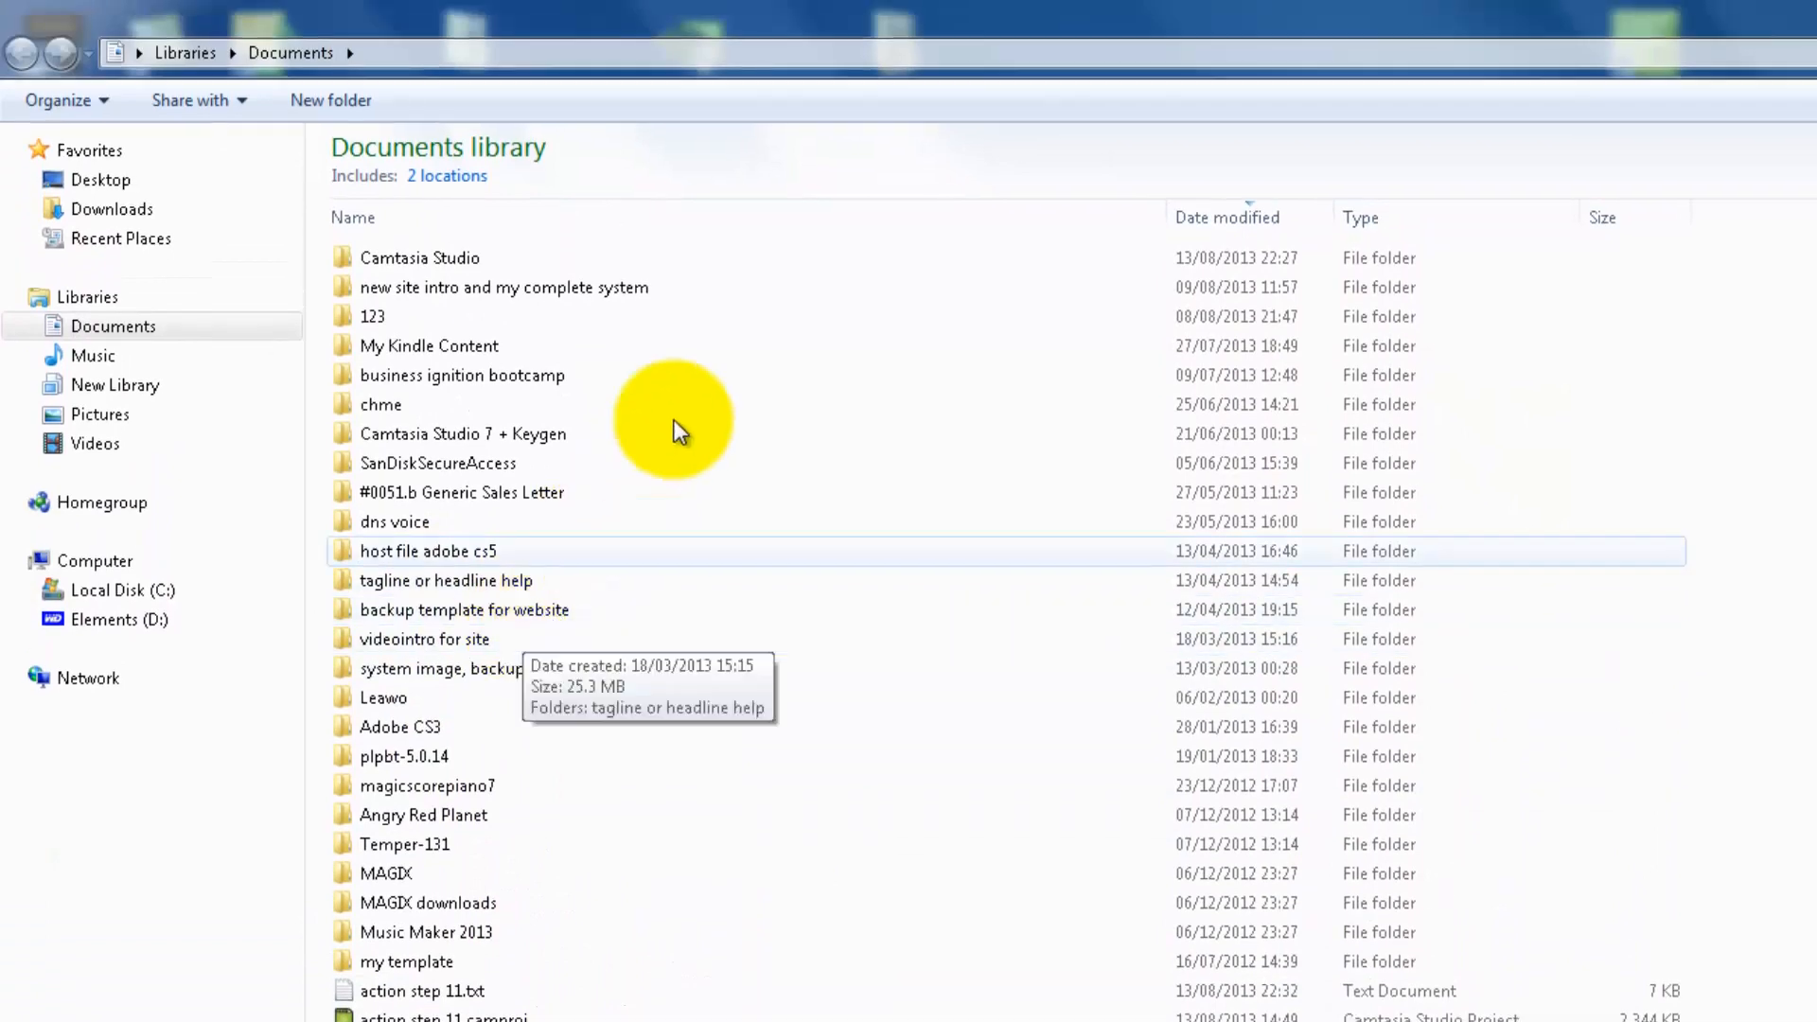
right_click(707, 407)
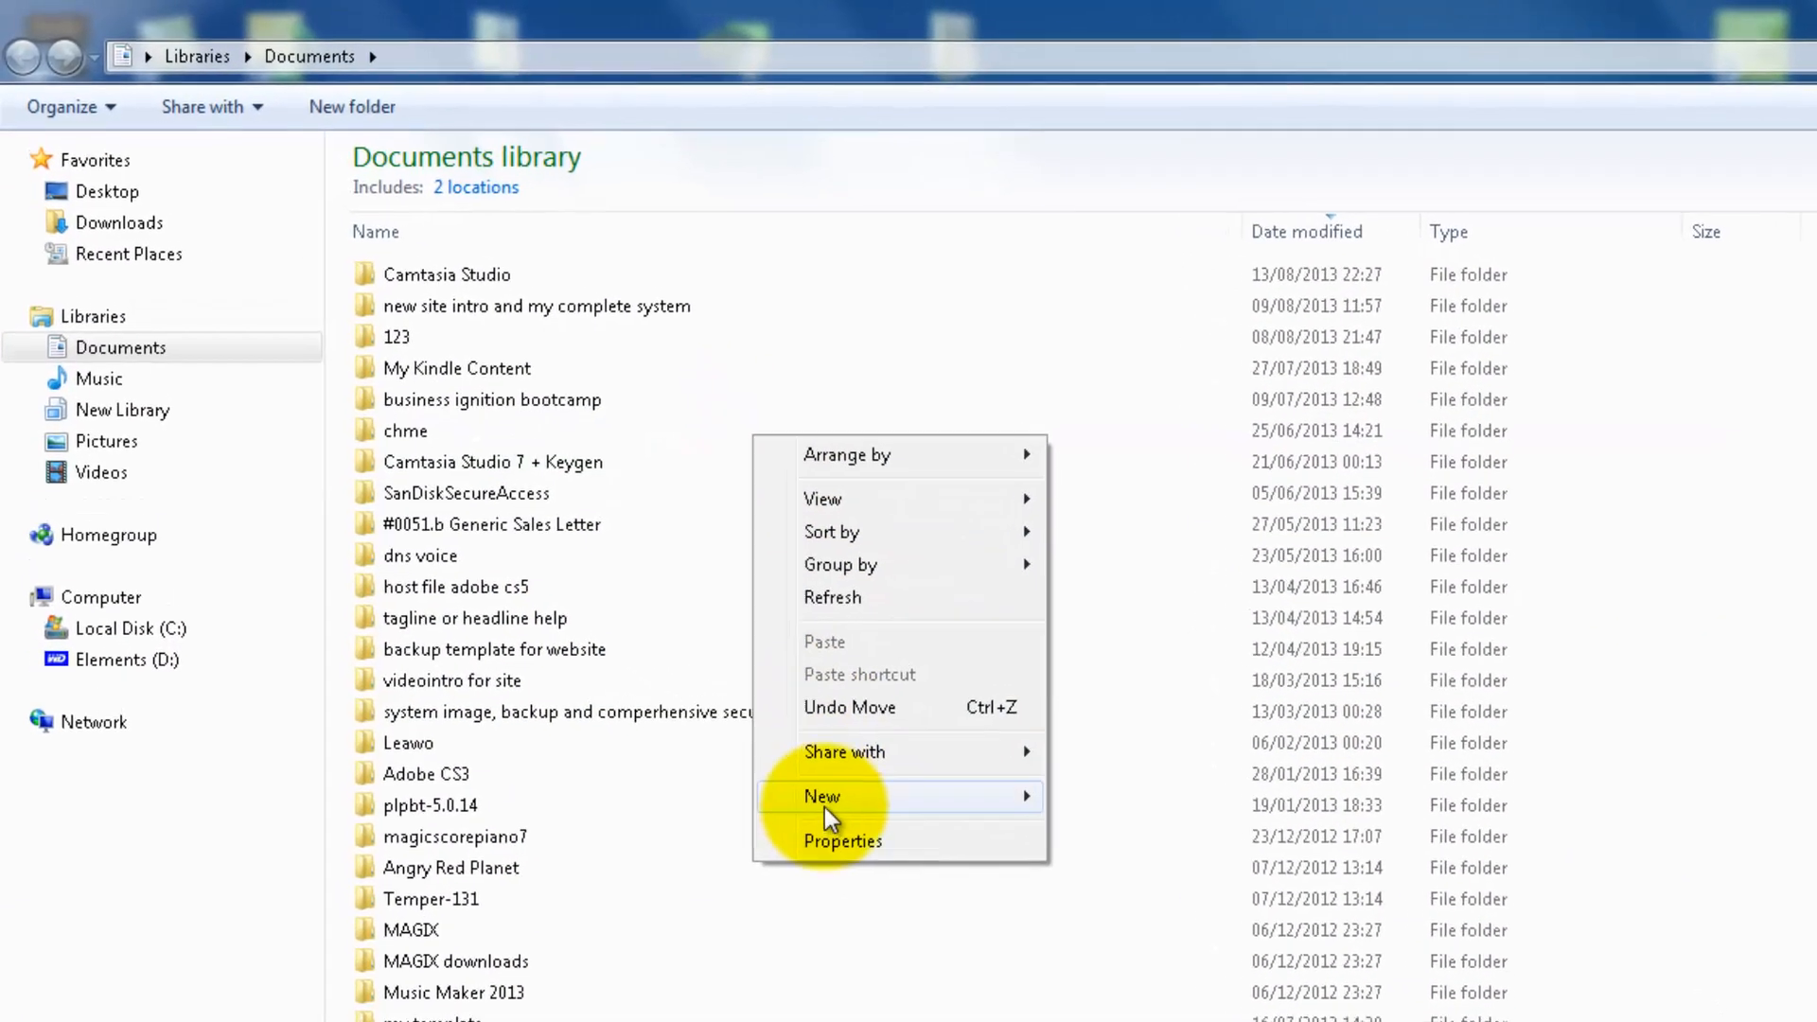
mouse_move(829, 806)
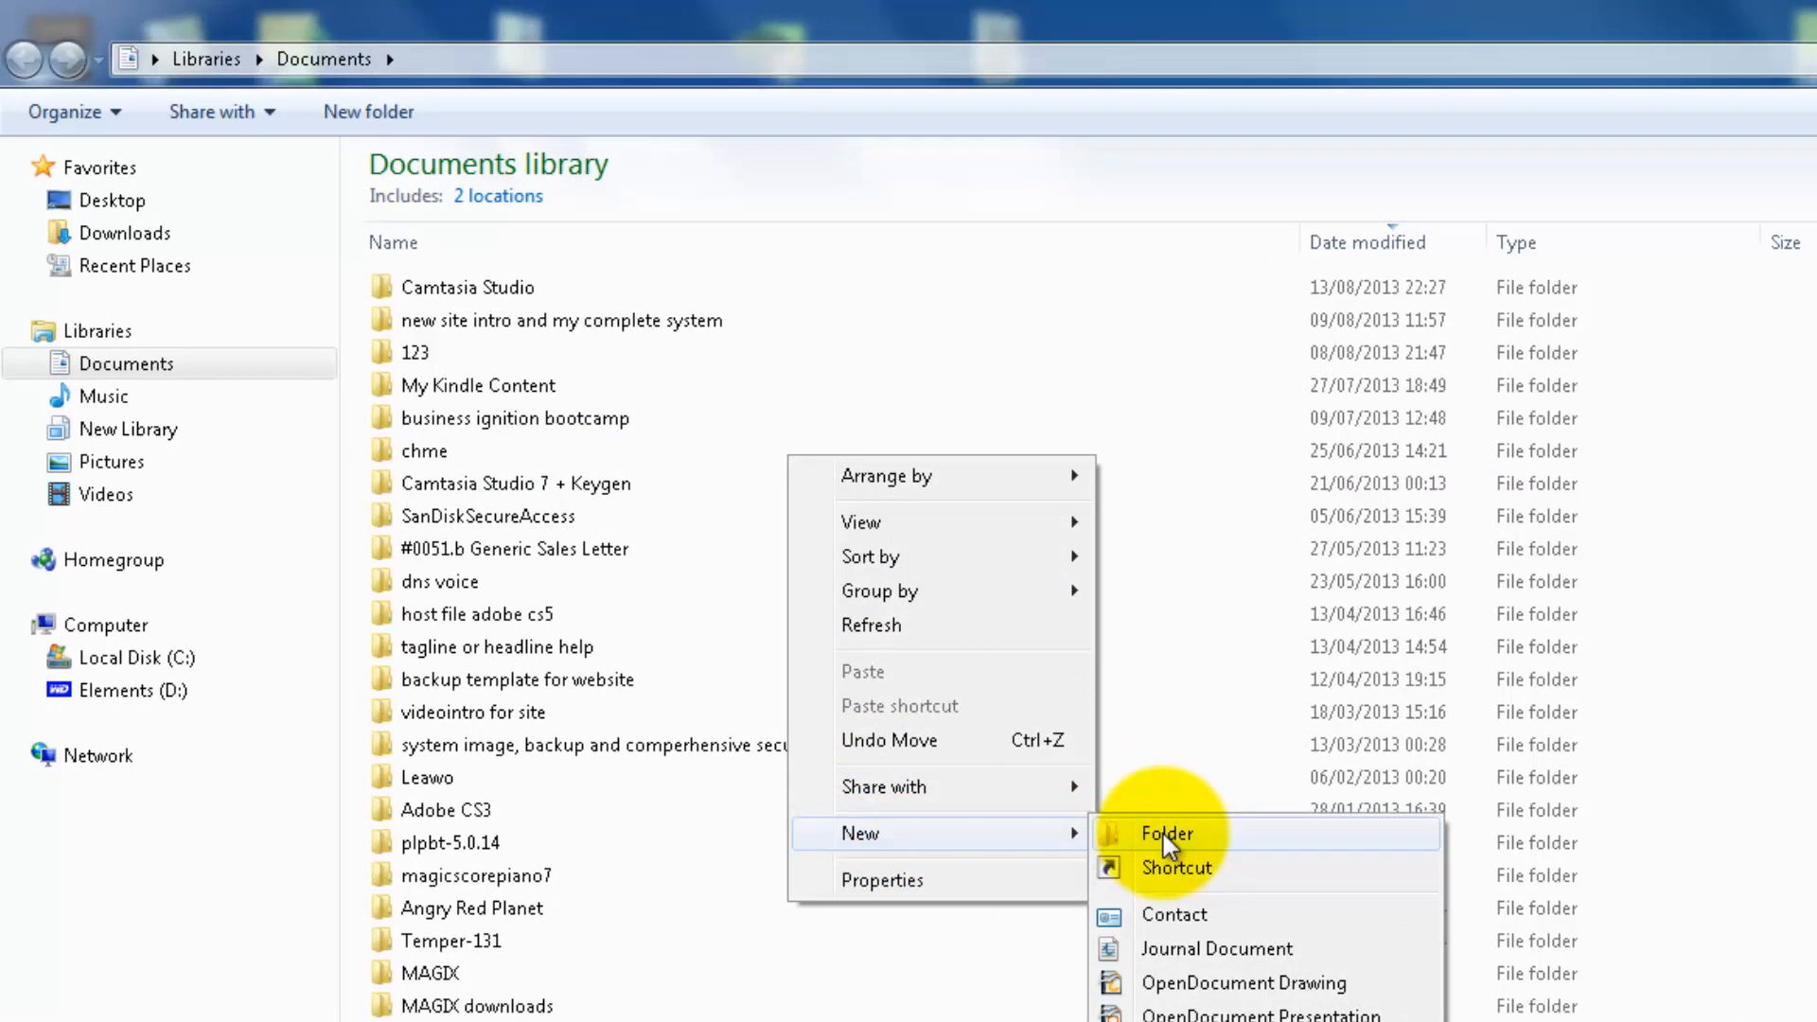
left_click(1162, 832)
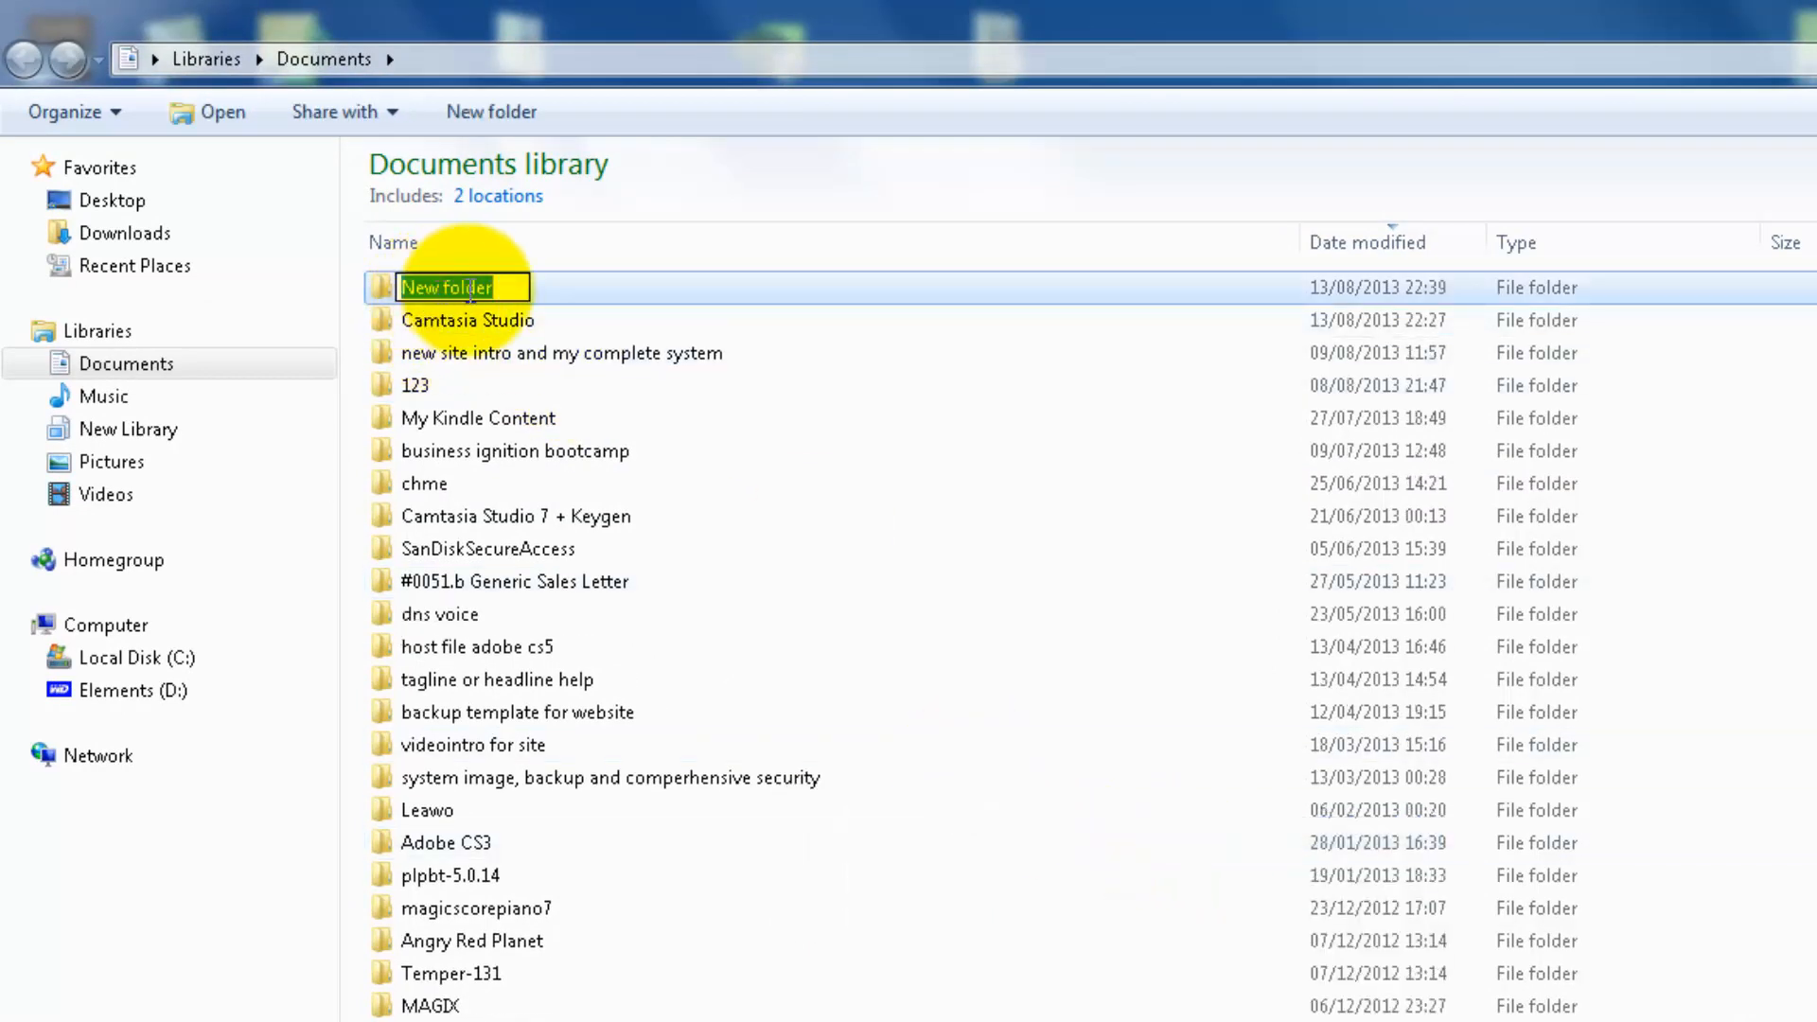
type("m")
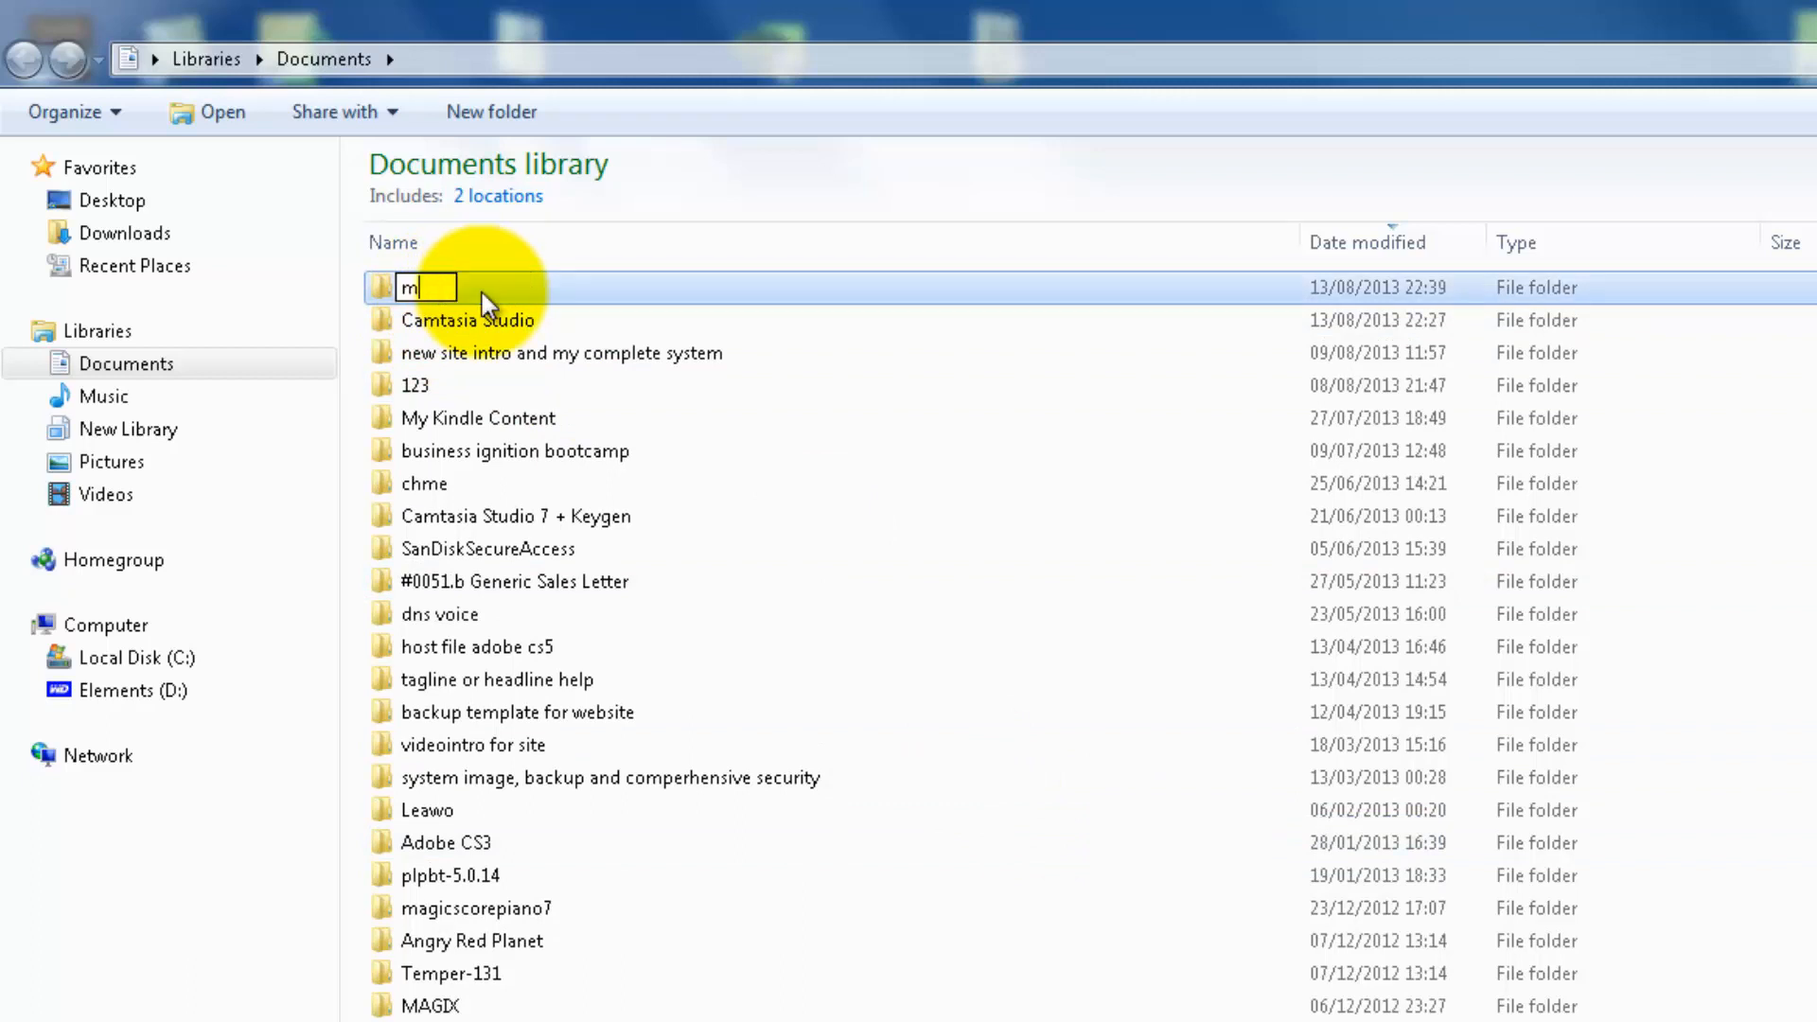
type("y back")
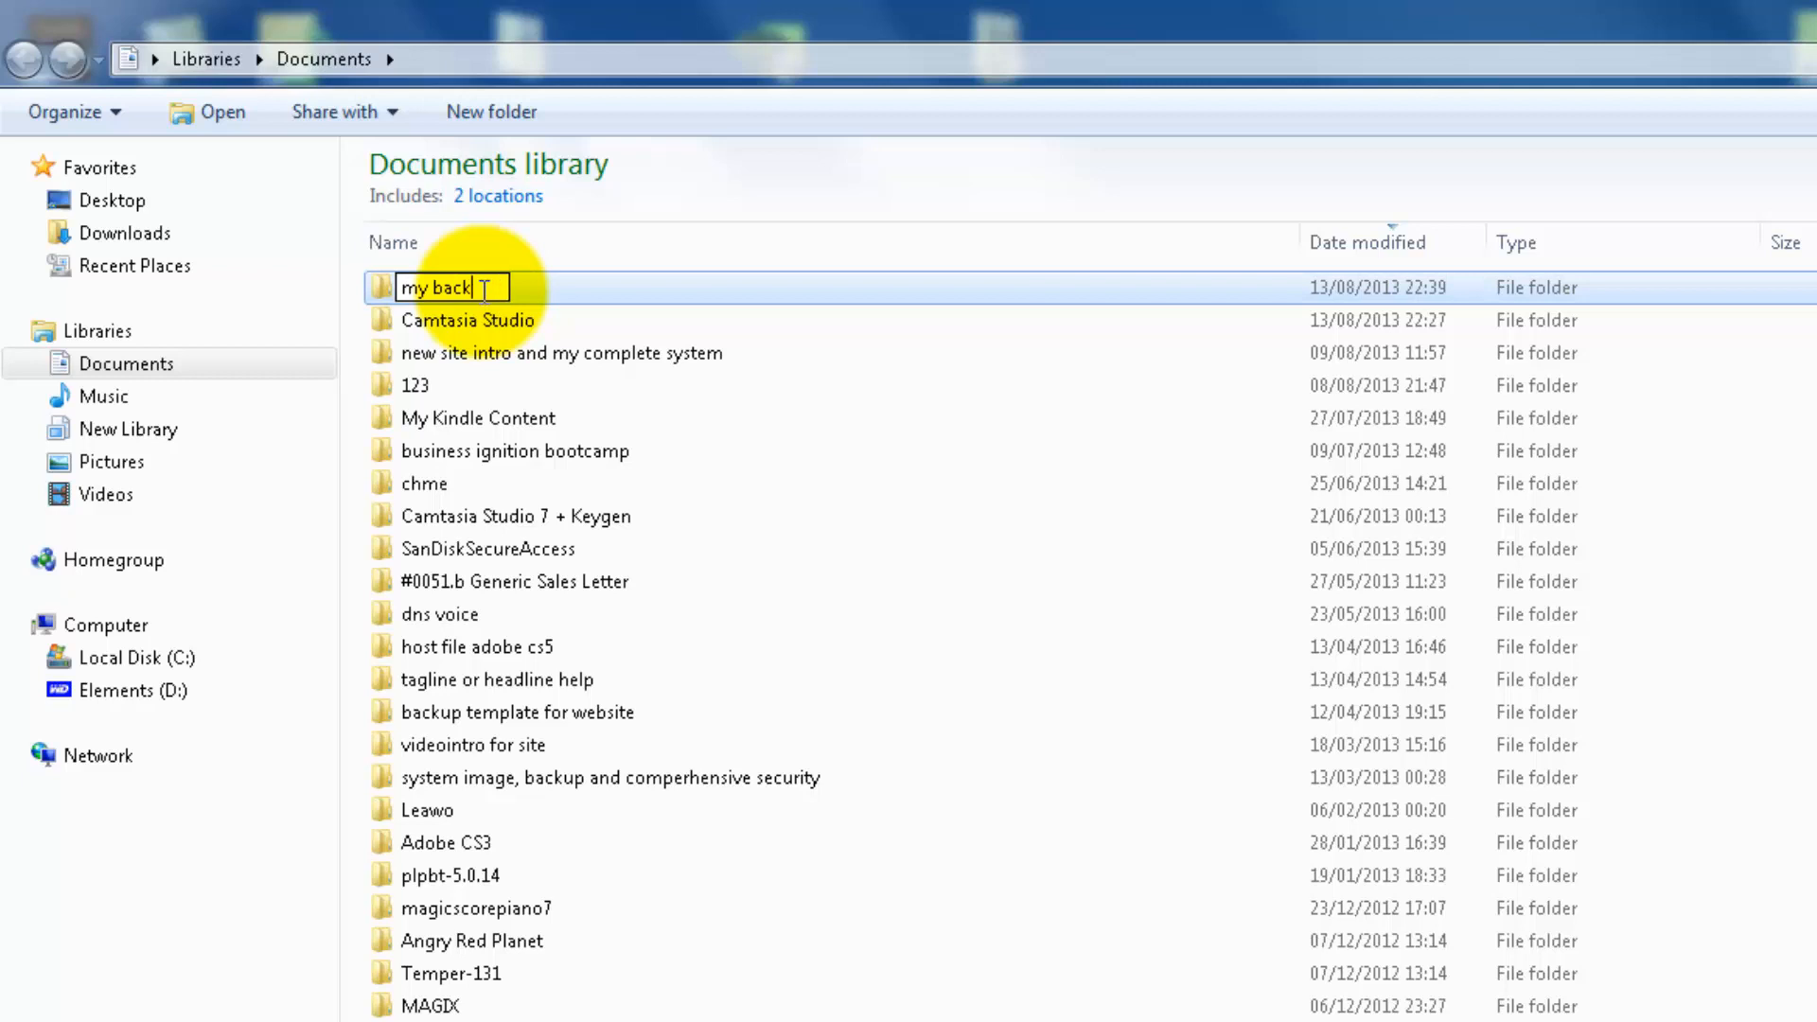
type("up fo")
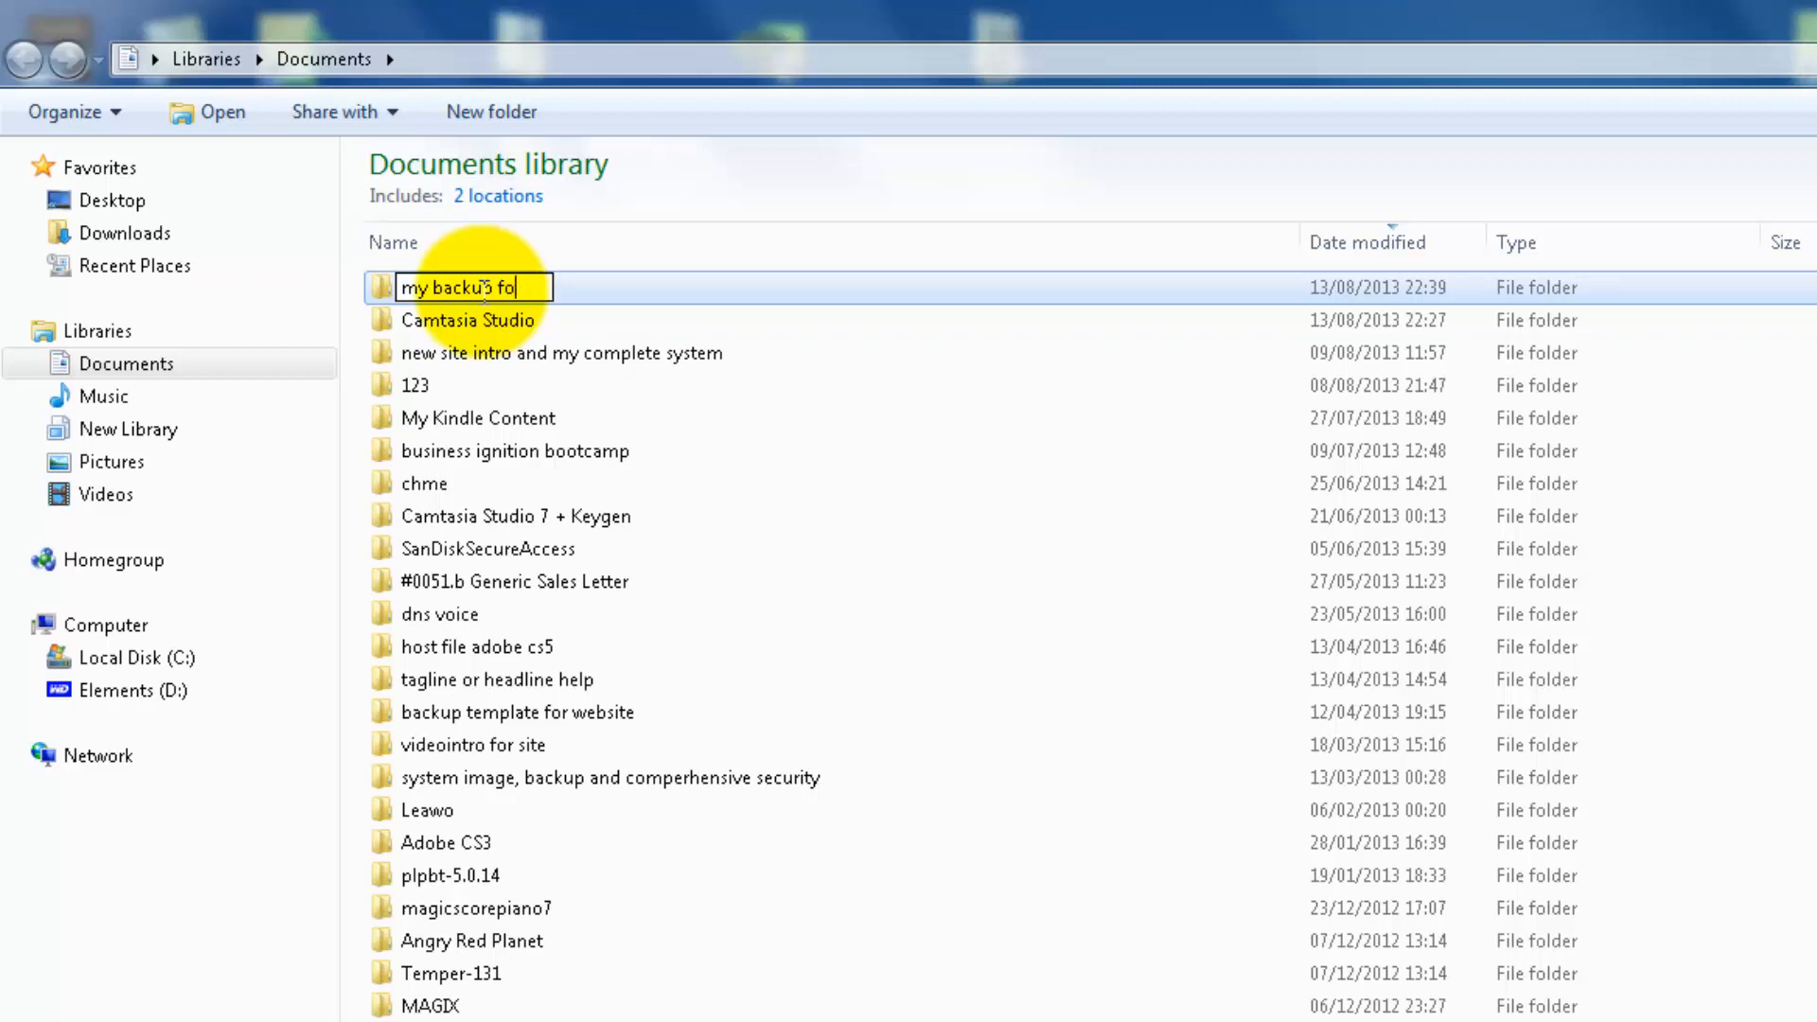
type("r wor")
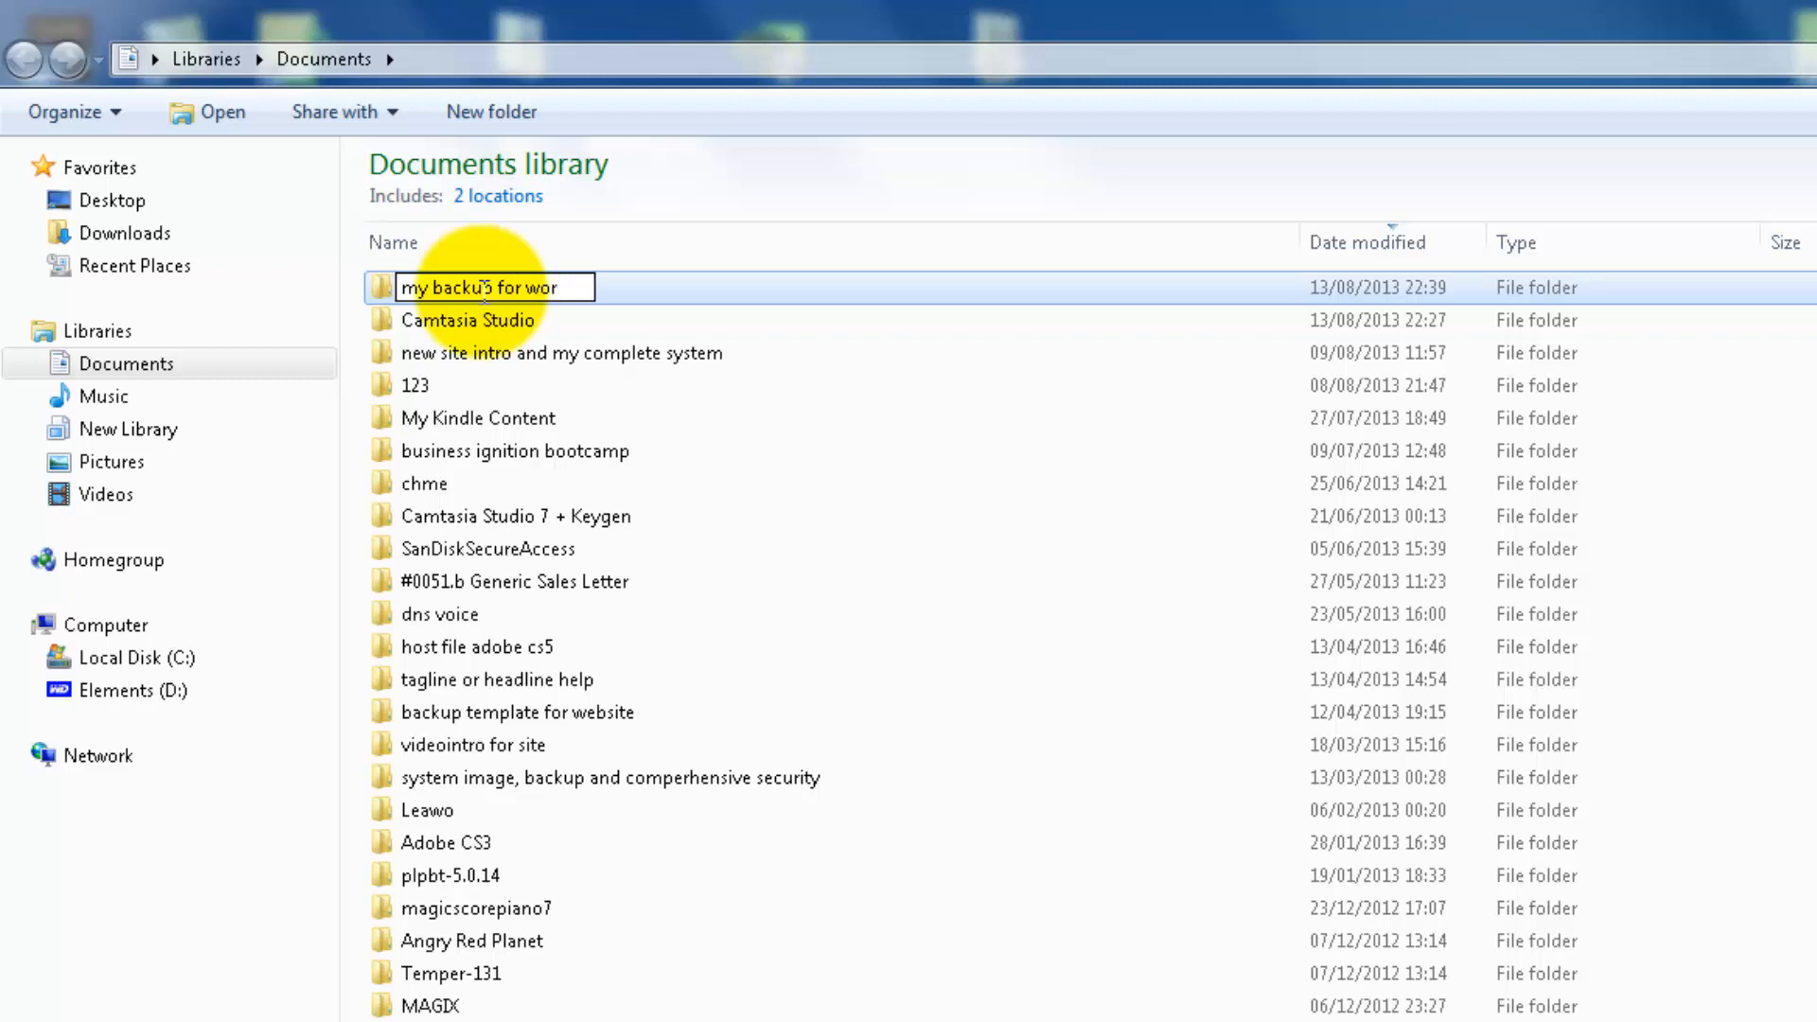
type("k doc")
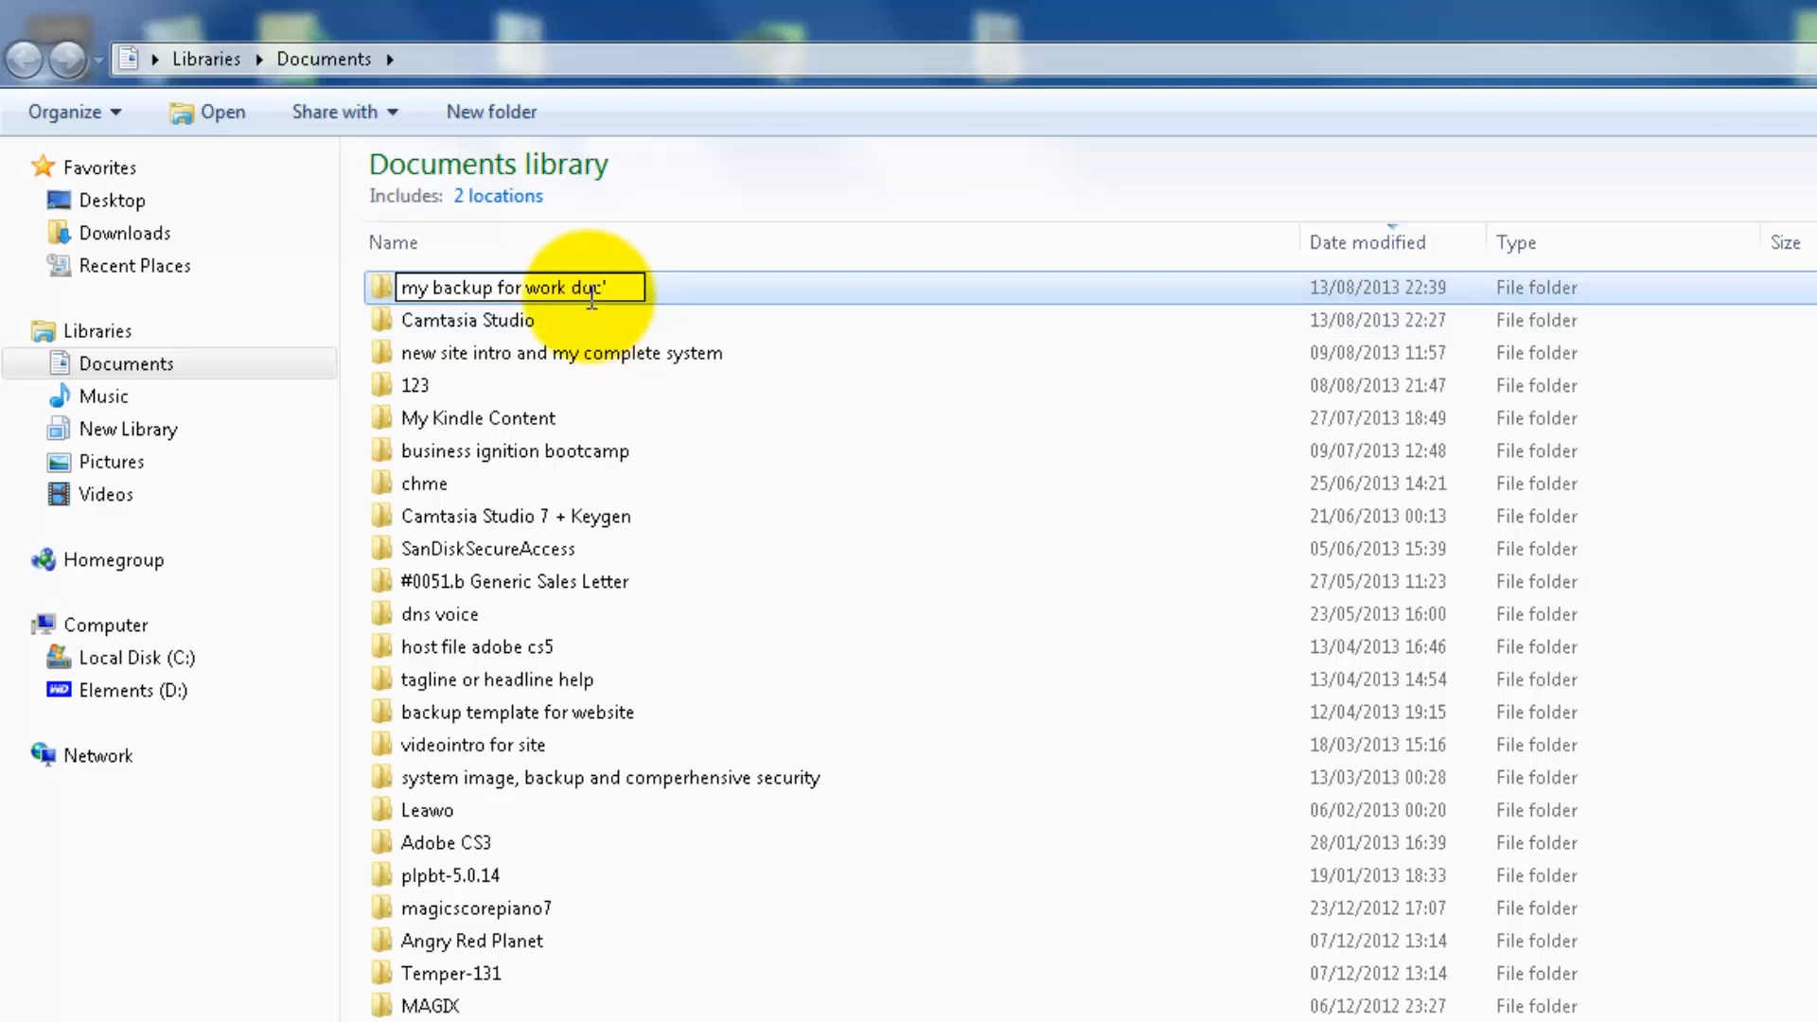
type("'s")
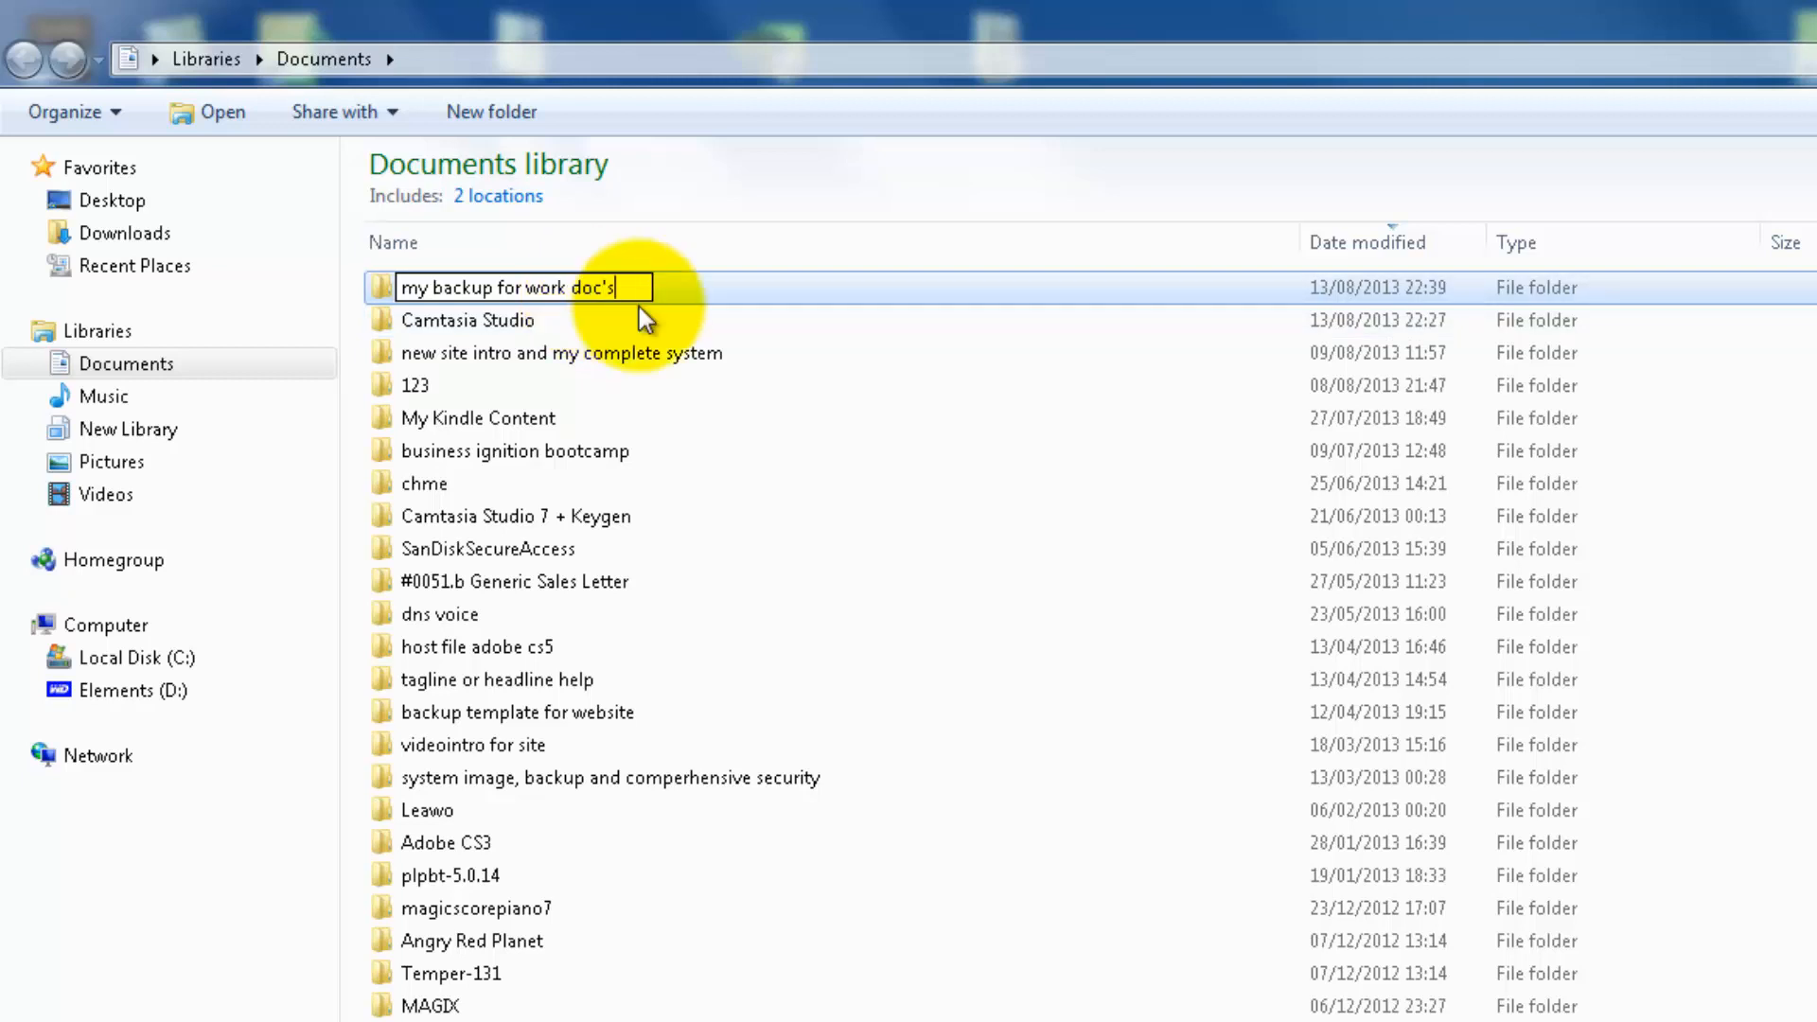
left_click(695, 242)
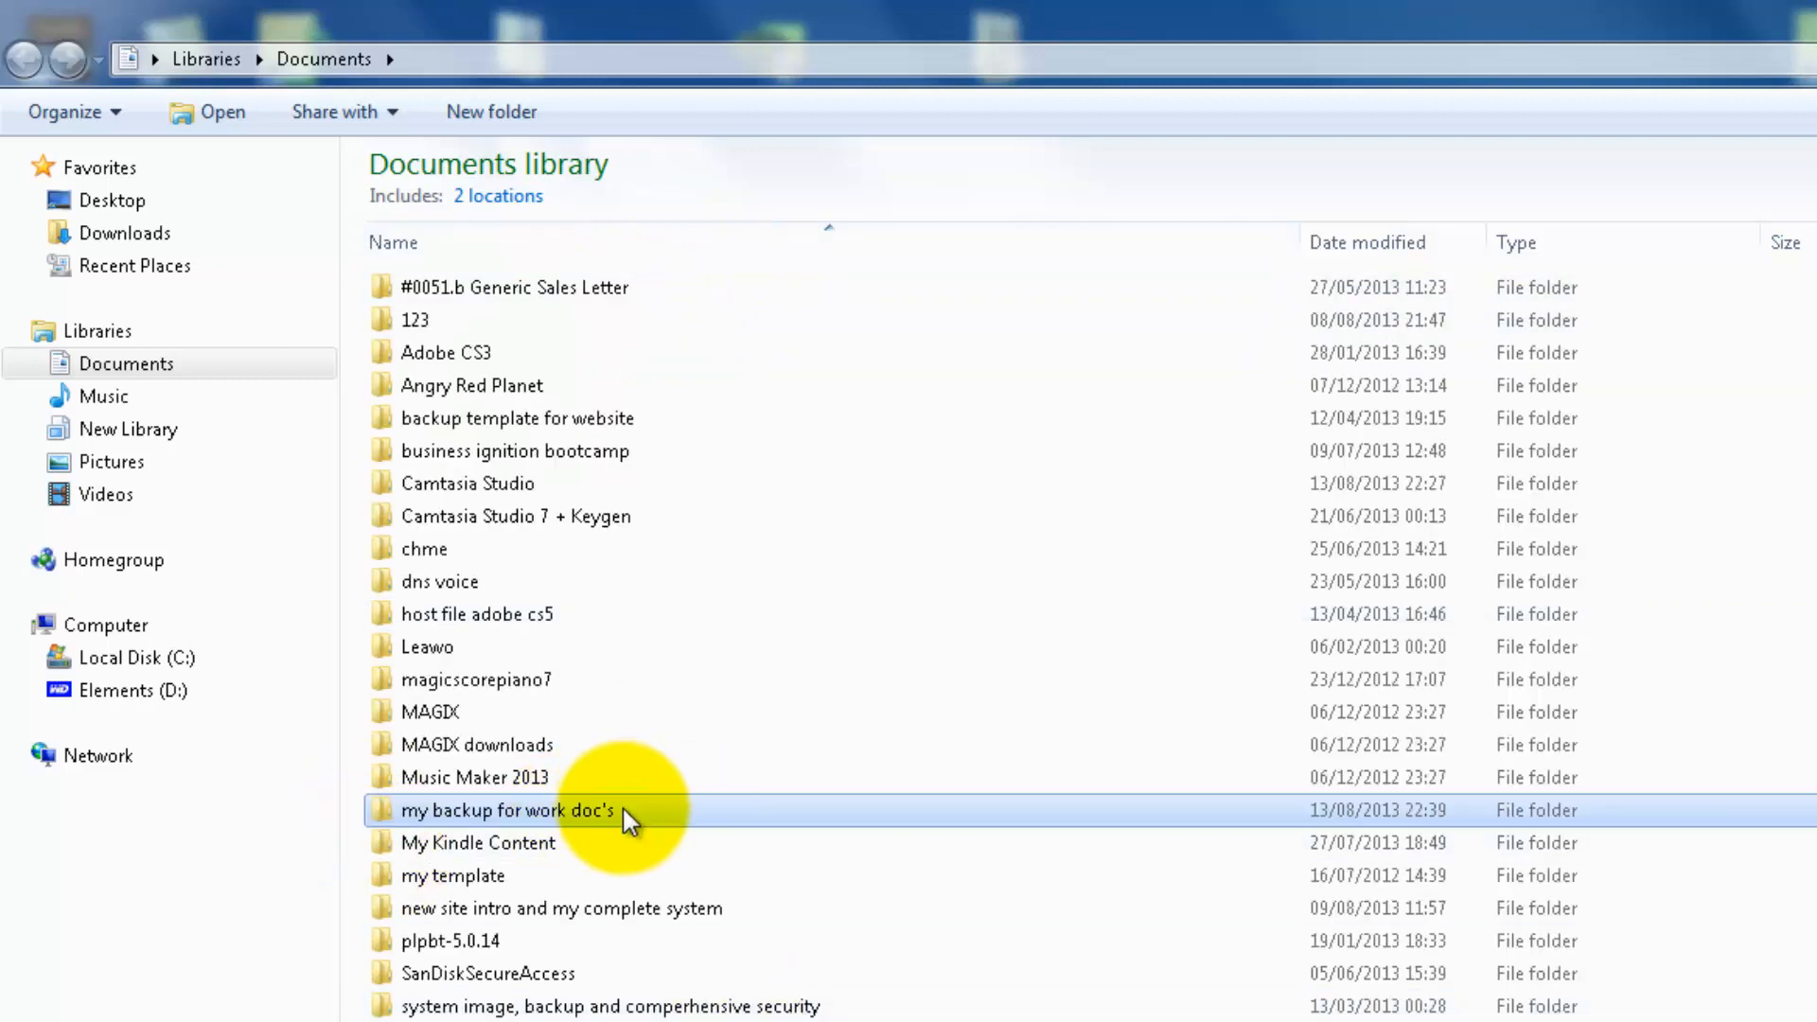
- Look inside the "my backup for work doc's" folder and close its window
double_click(386, 813)
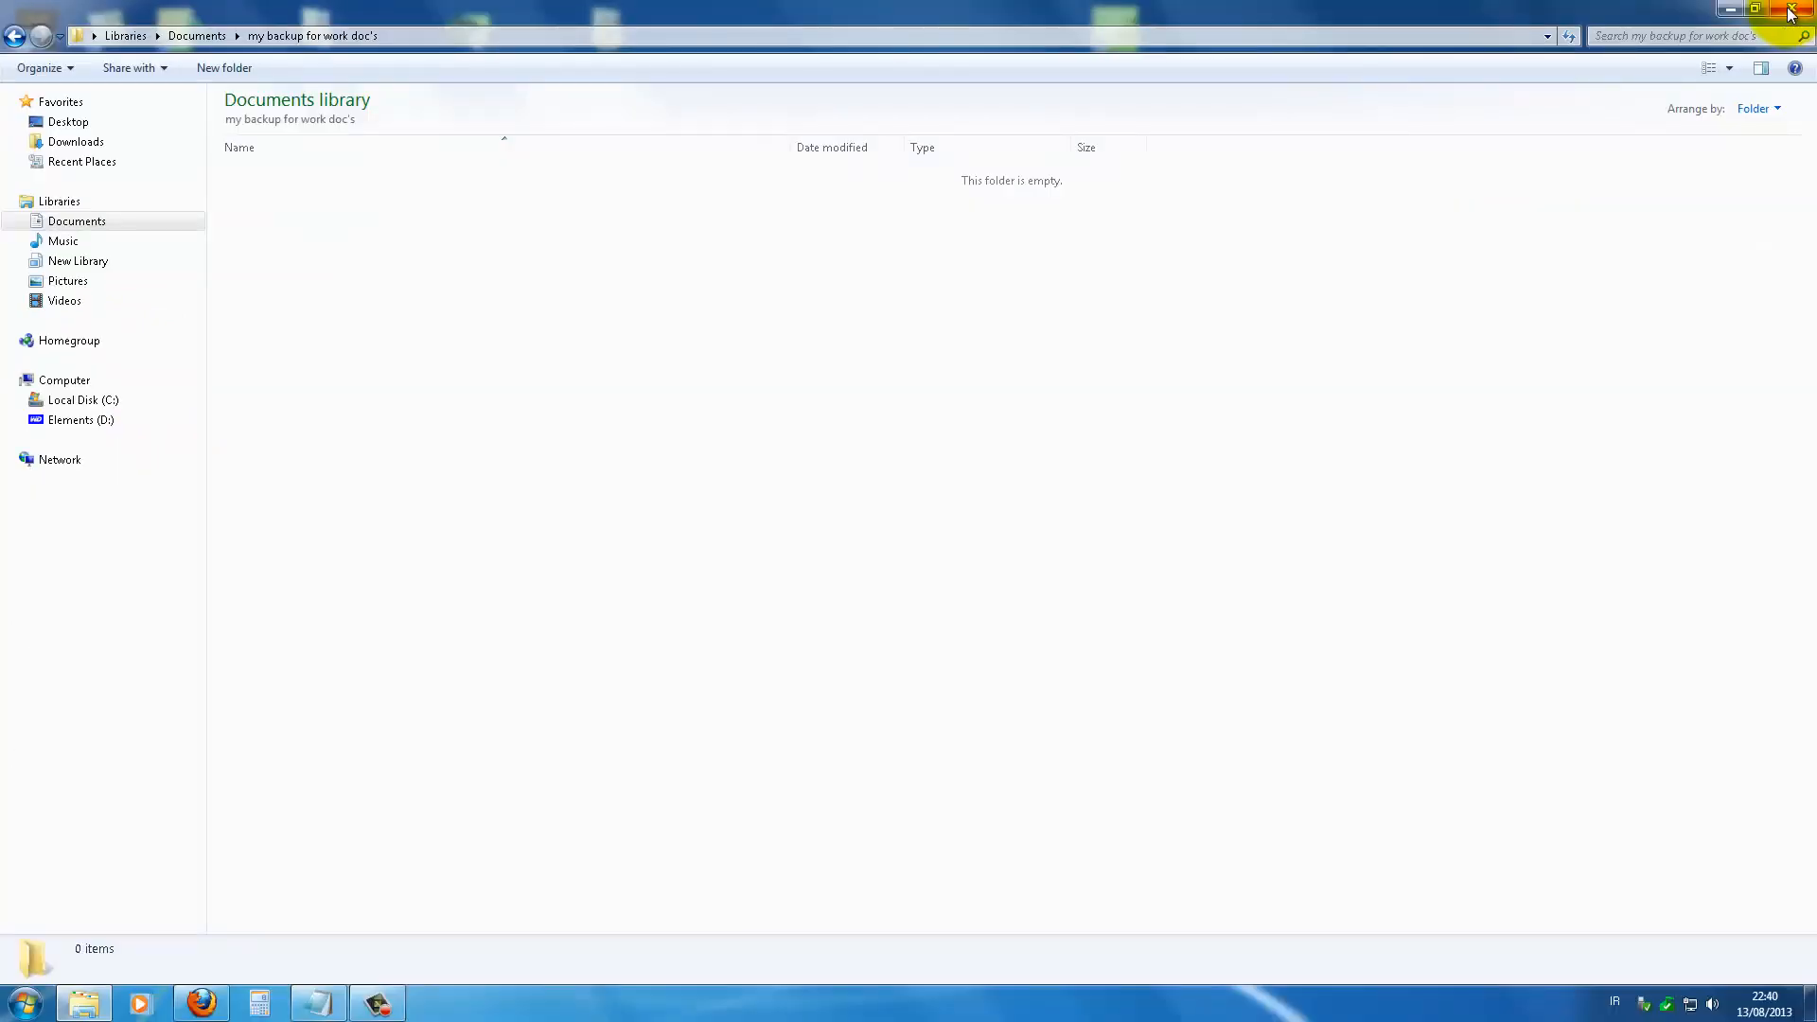
left_click(1790, 14)
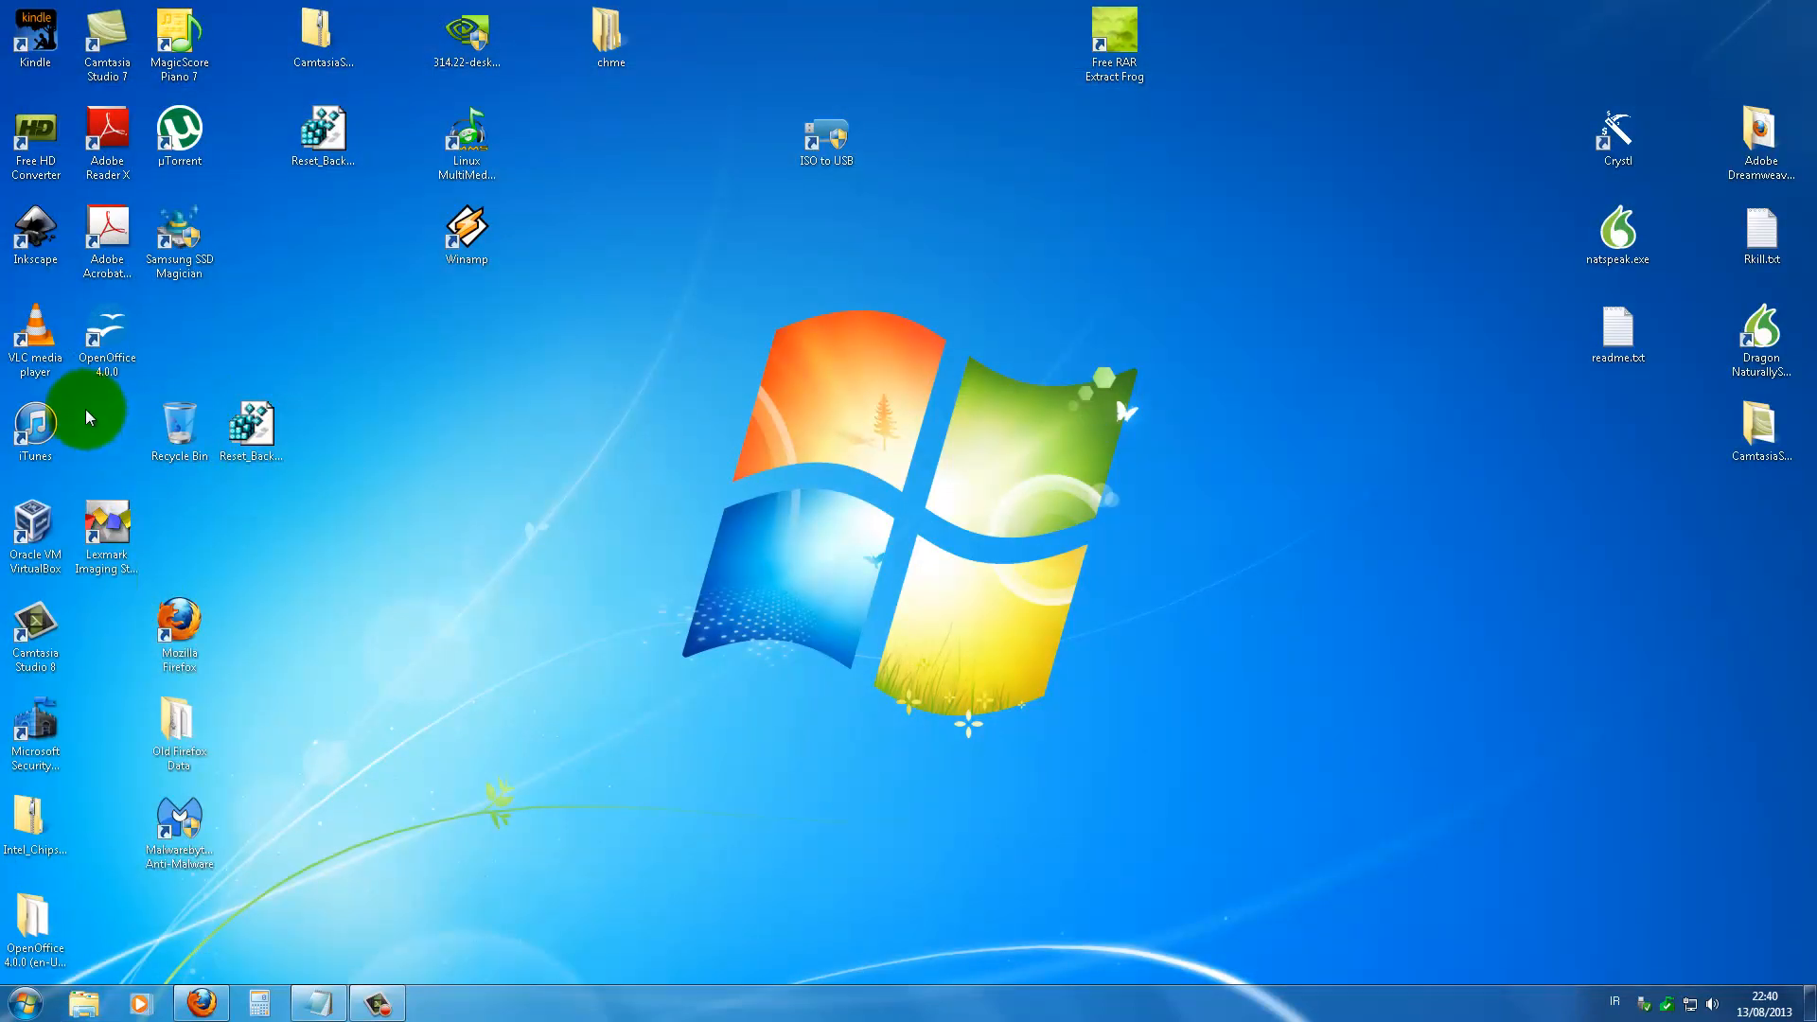
- Switch to OpenOffice, create a new text document, and paste the copied "Action Step Number 11" text into it
double_click(111, 339)
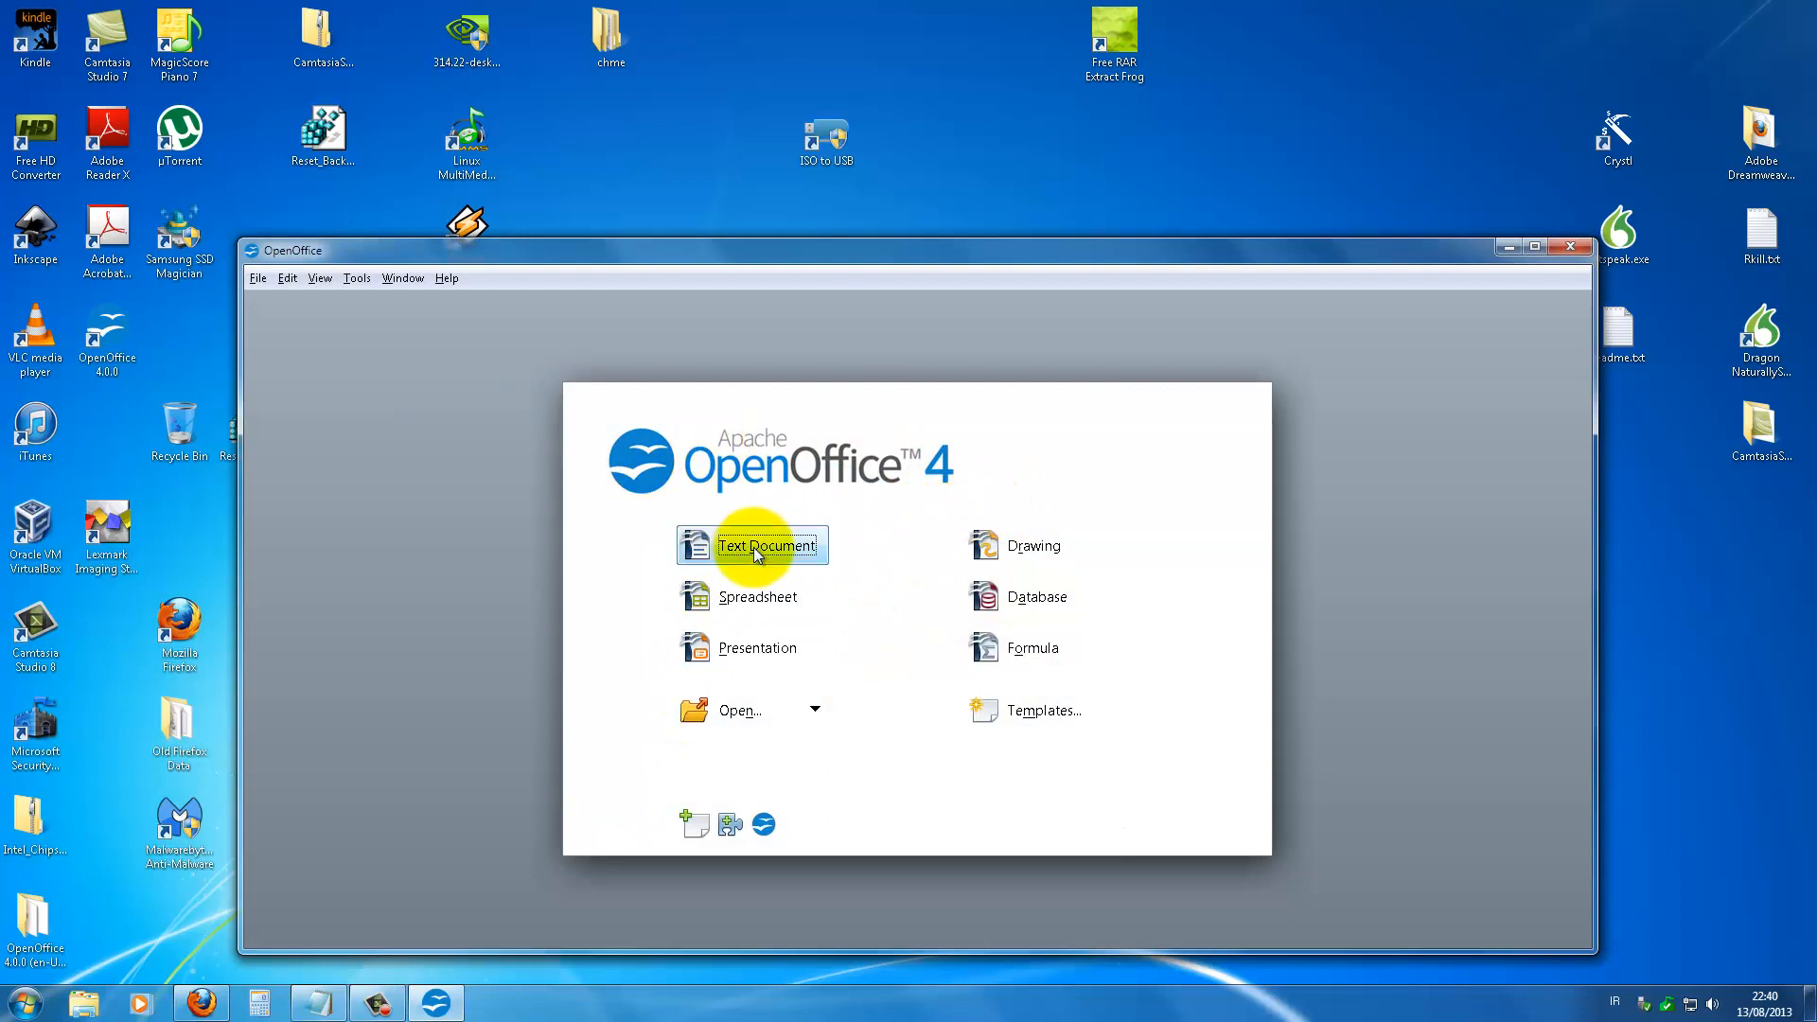
left_click(756, 552)
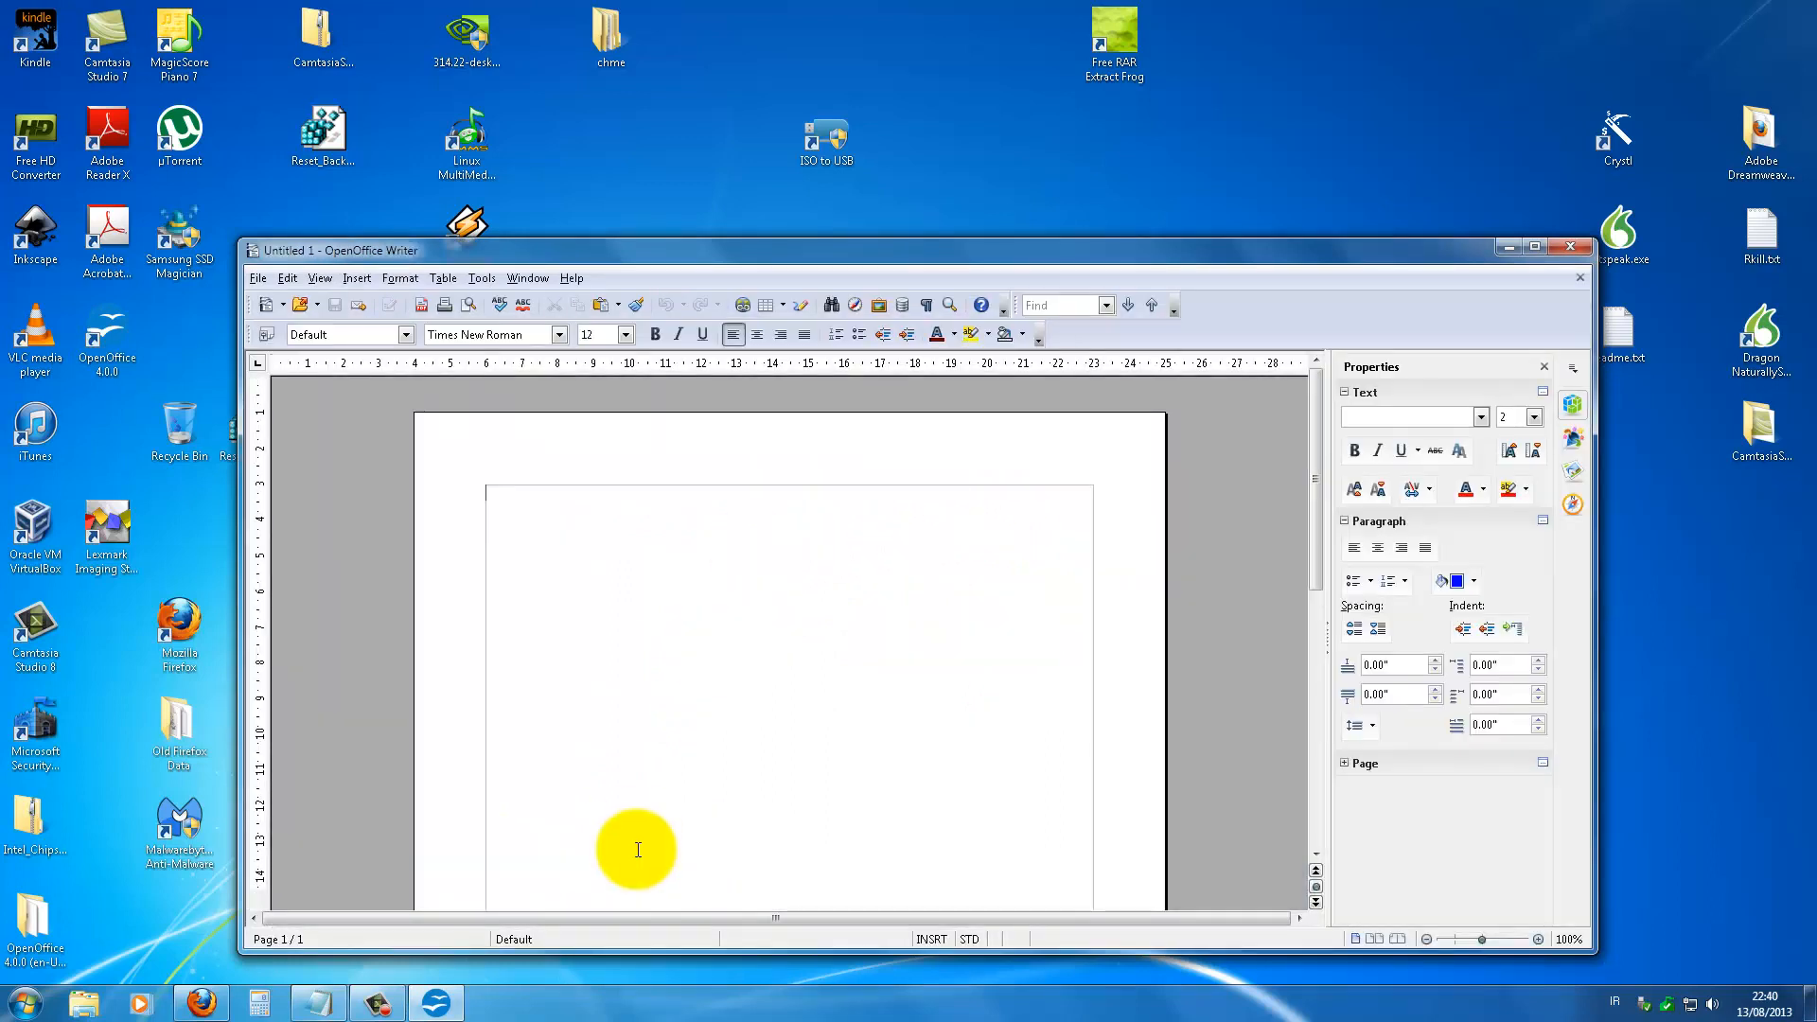
right_click(525, 508)
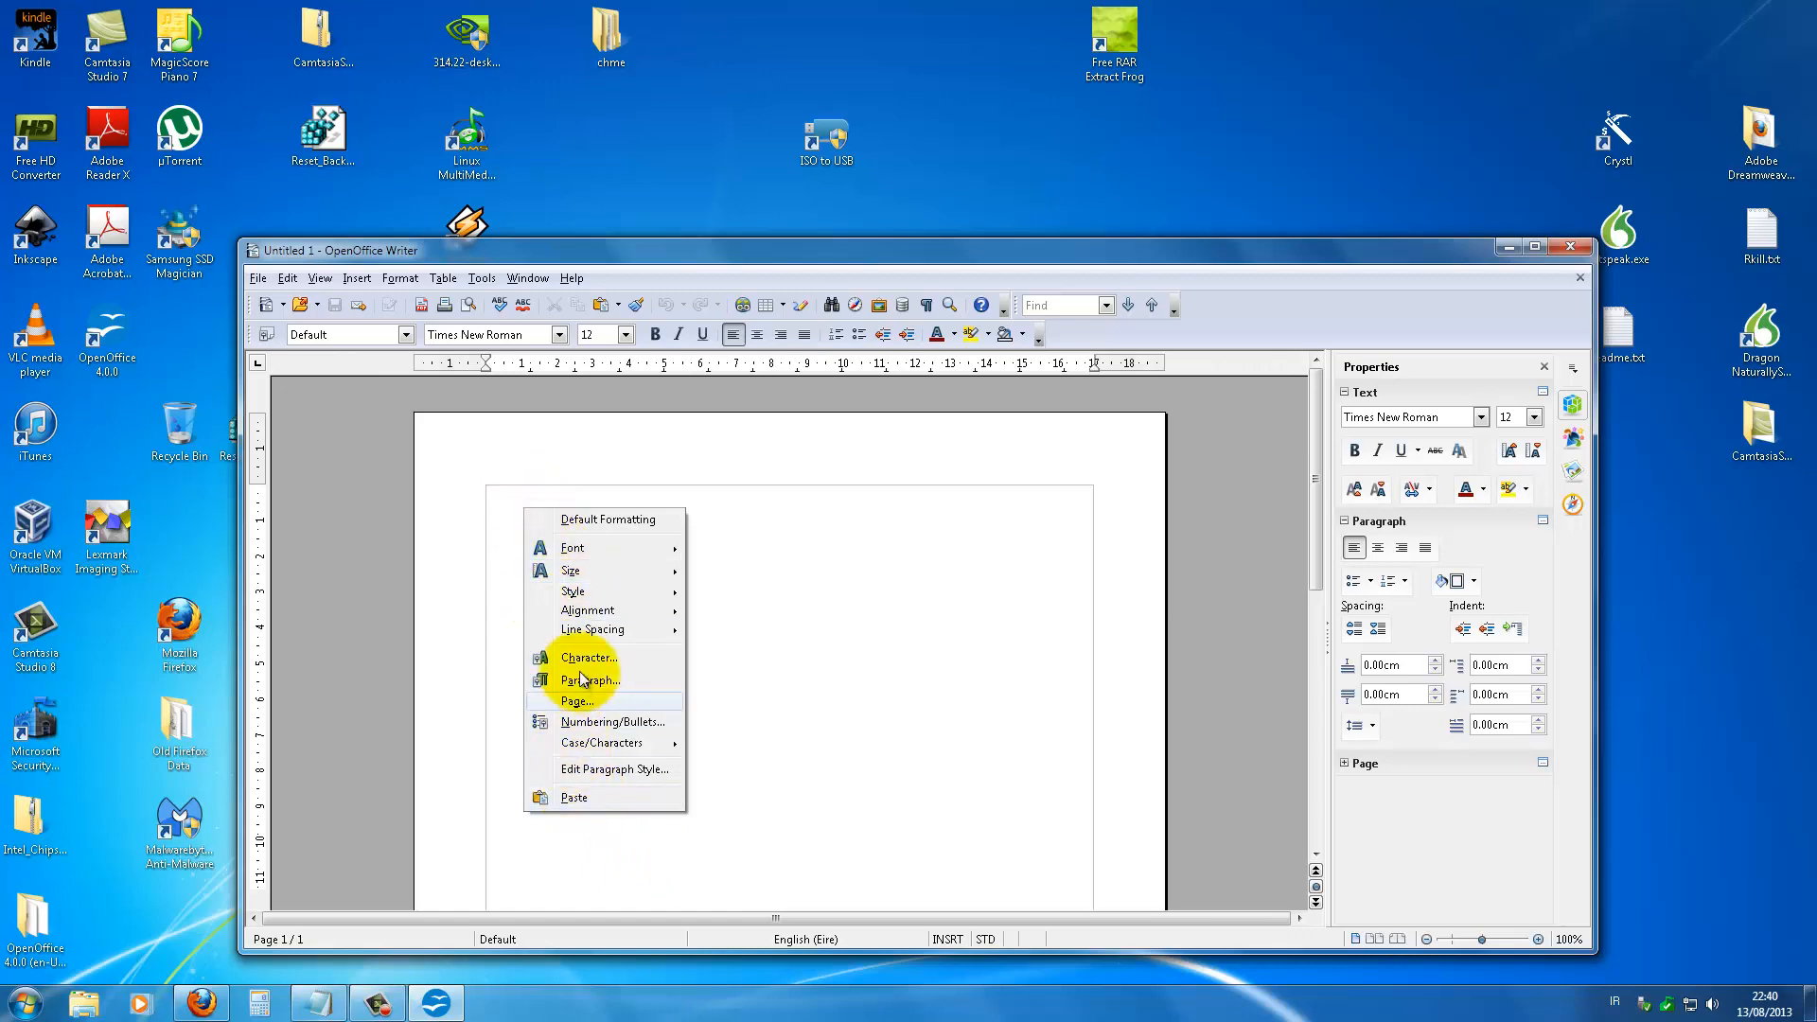
left_click(573, 798)
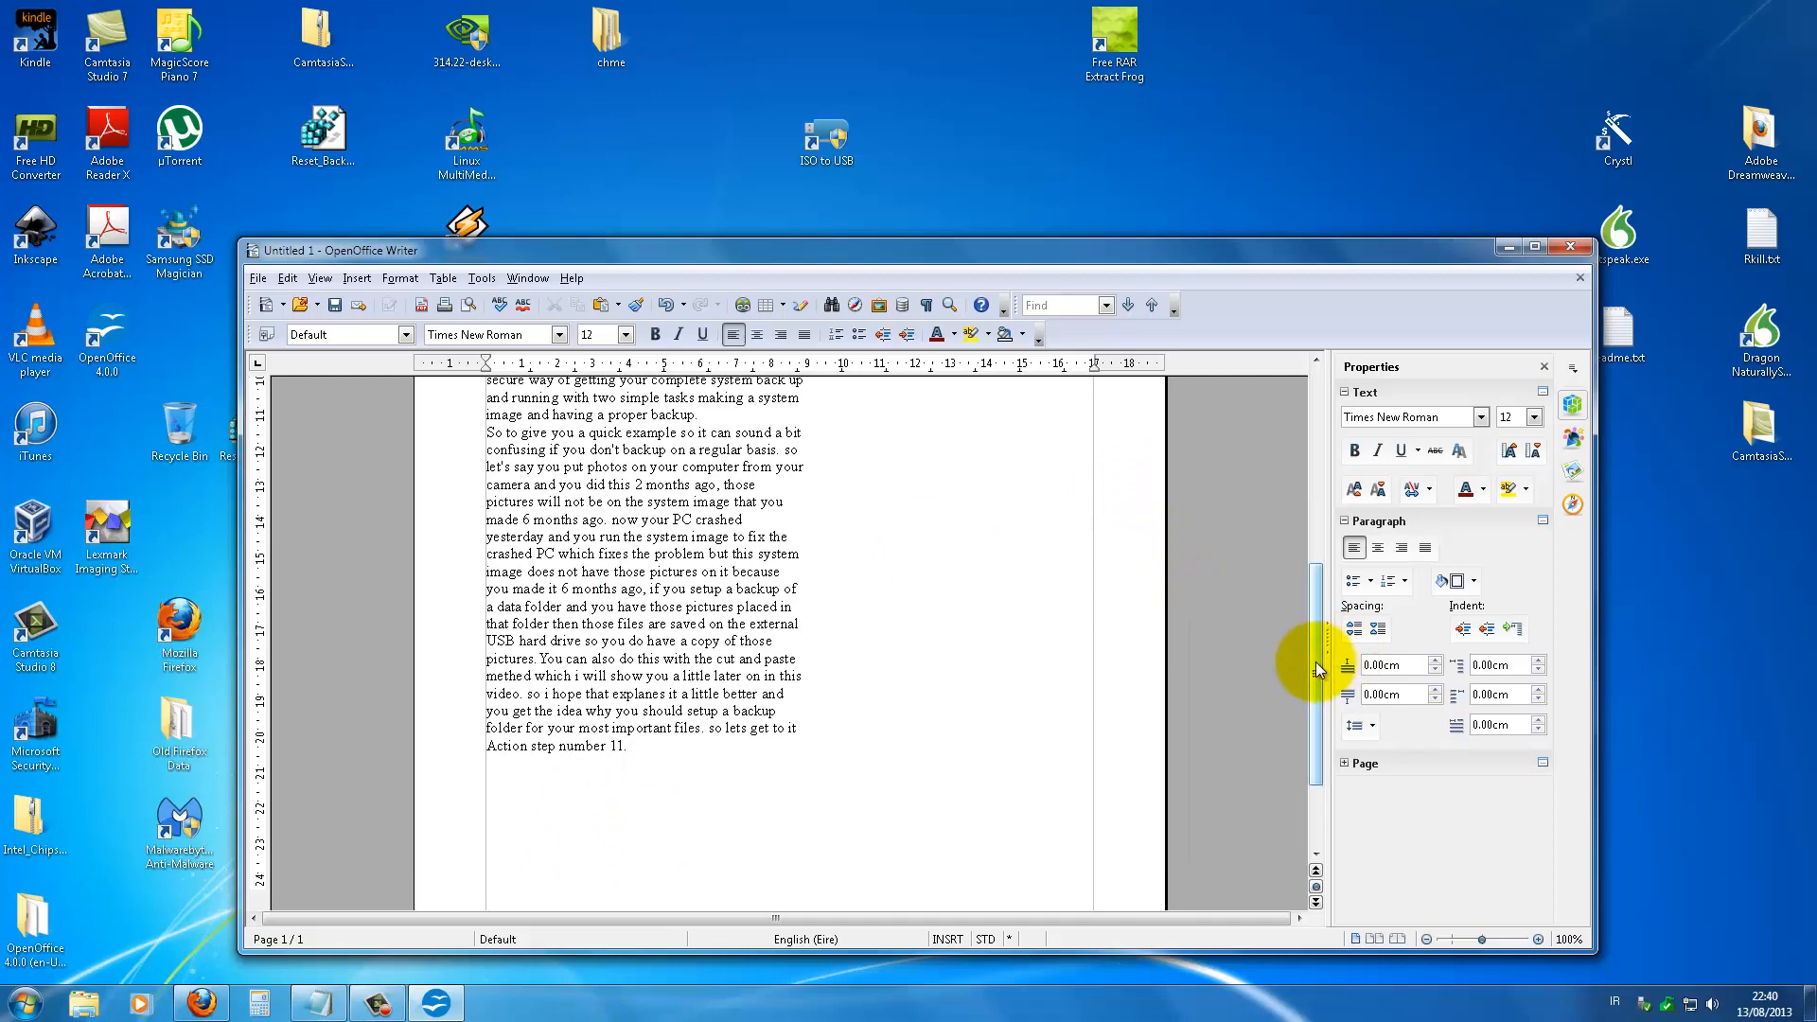
left_click_drag(1317, 670, 1269, 434)
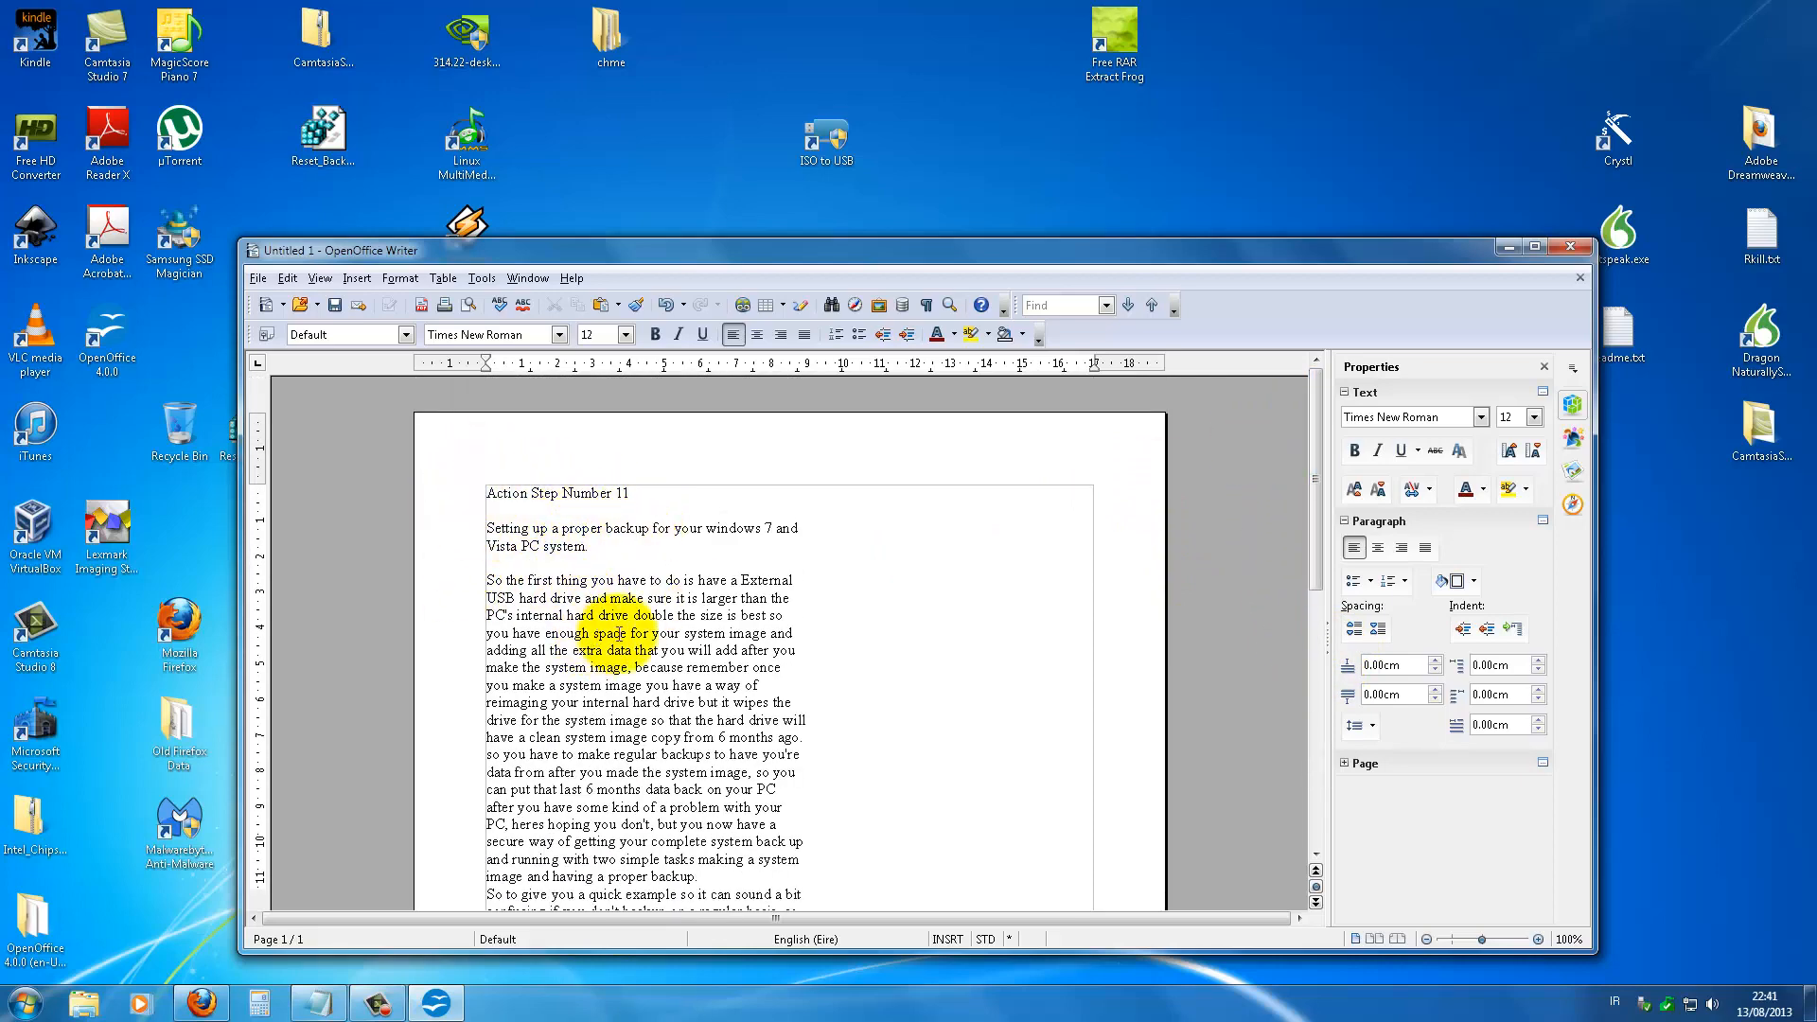
scroll(864, 734, "down", 7)
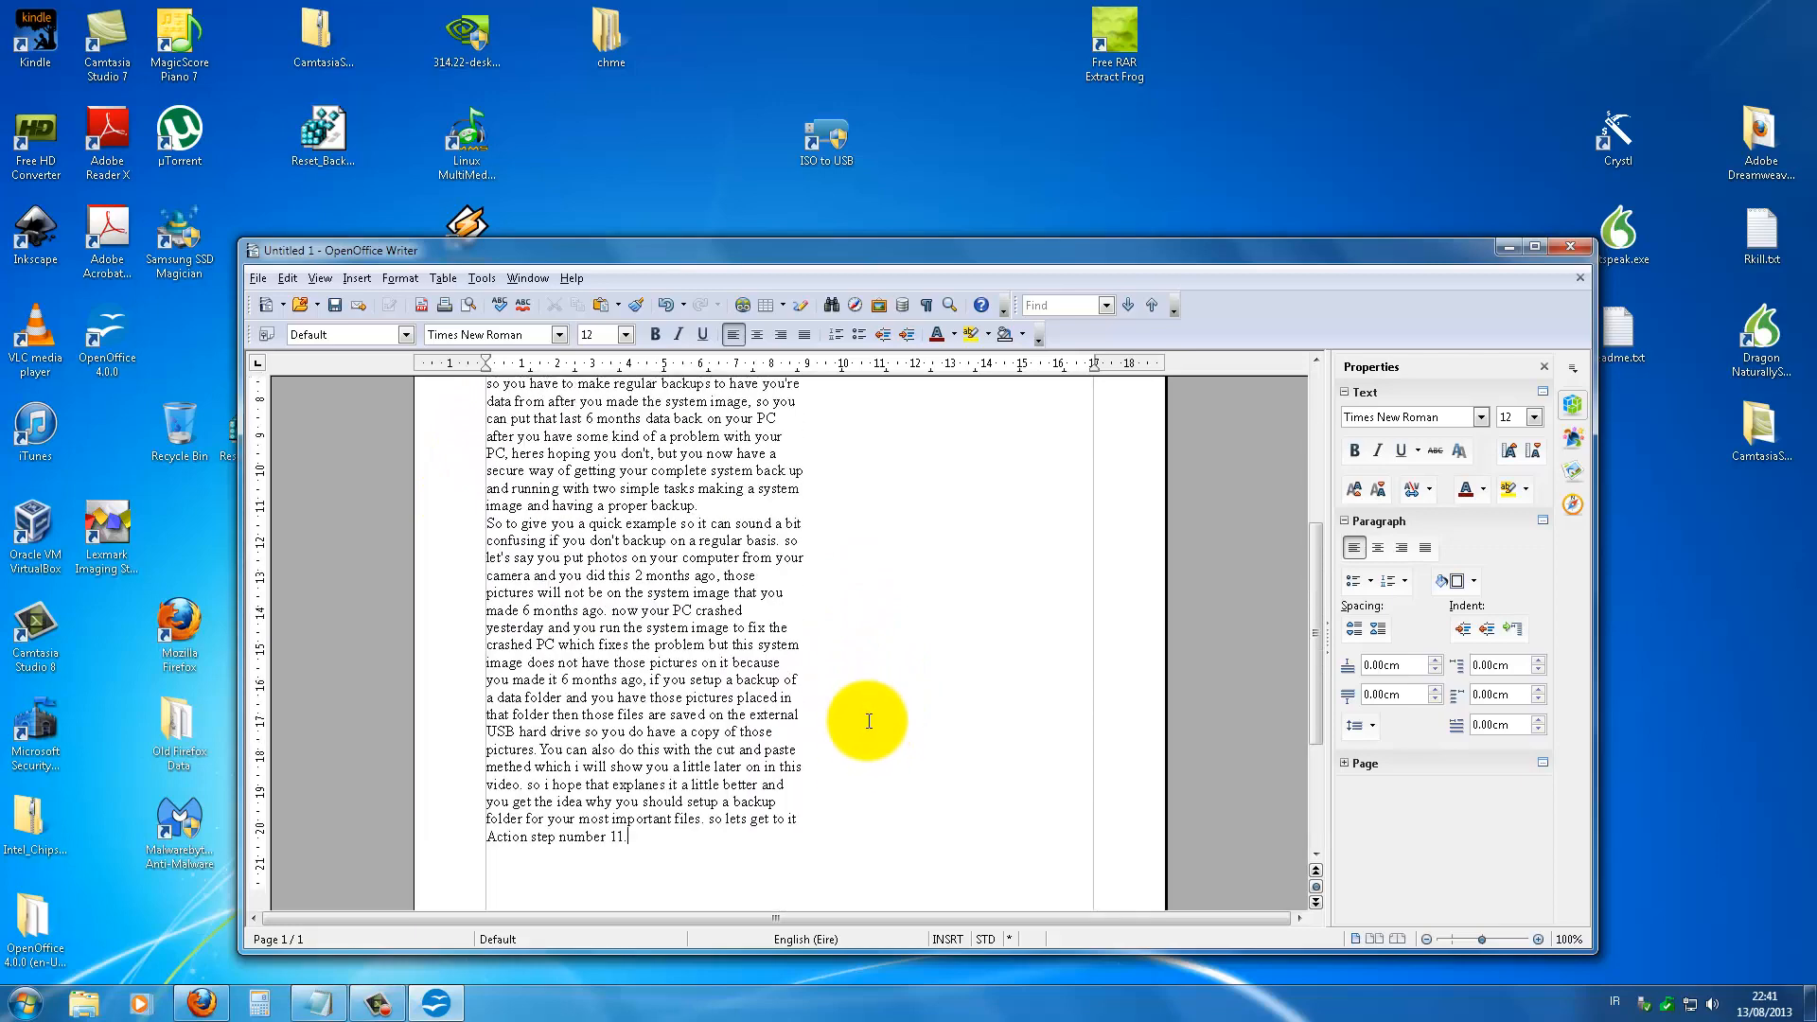
scroll(864, 721, "up", 7)
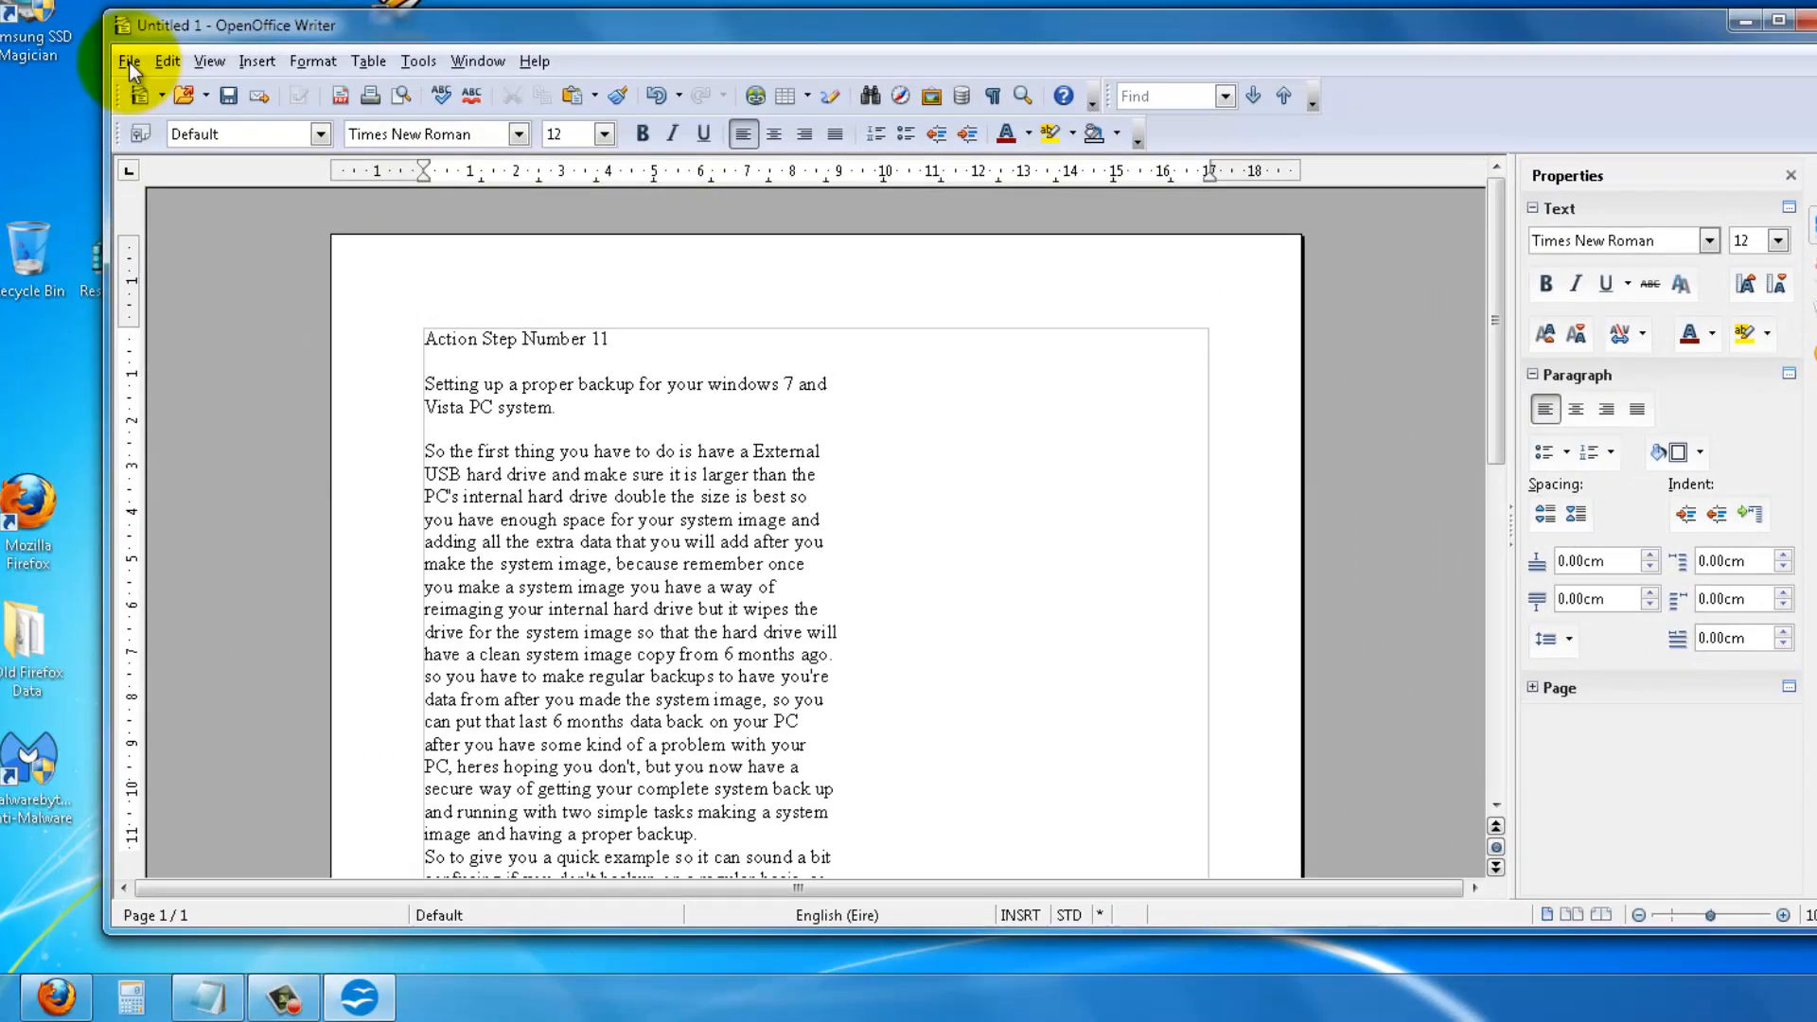
- Save the document as "action step 11" in ODF Text Document format inside the Documents folder "my backup for work doc's"
left_click(129, 61)
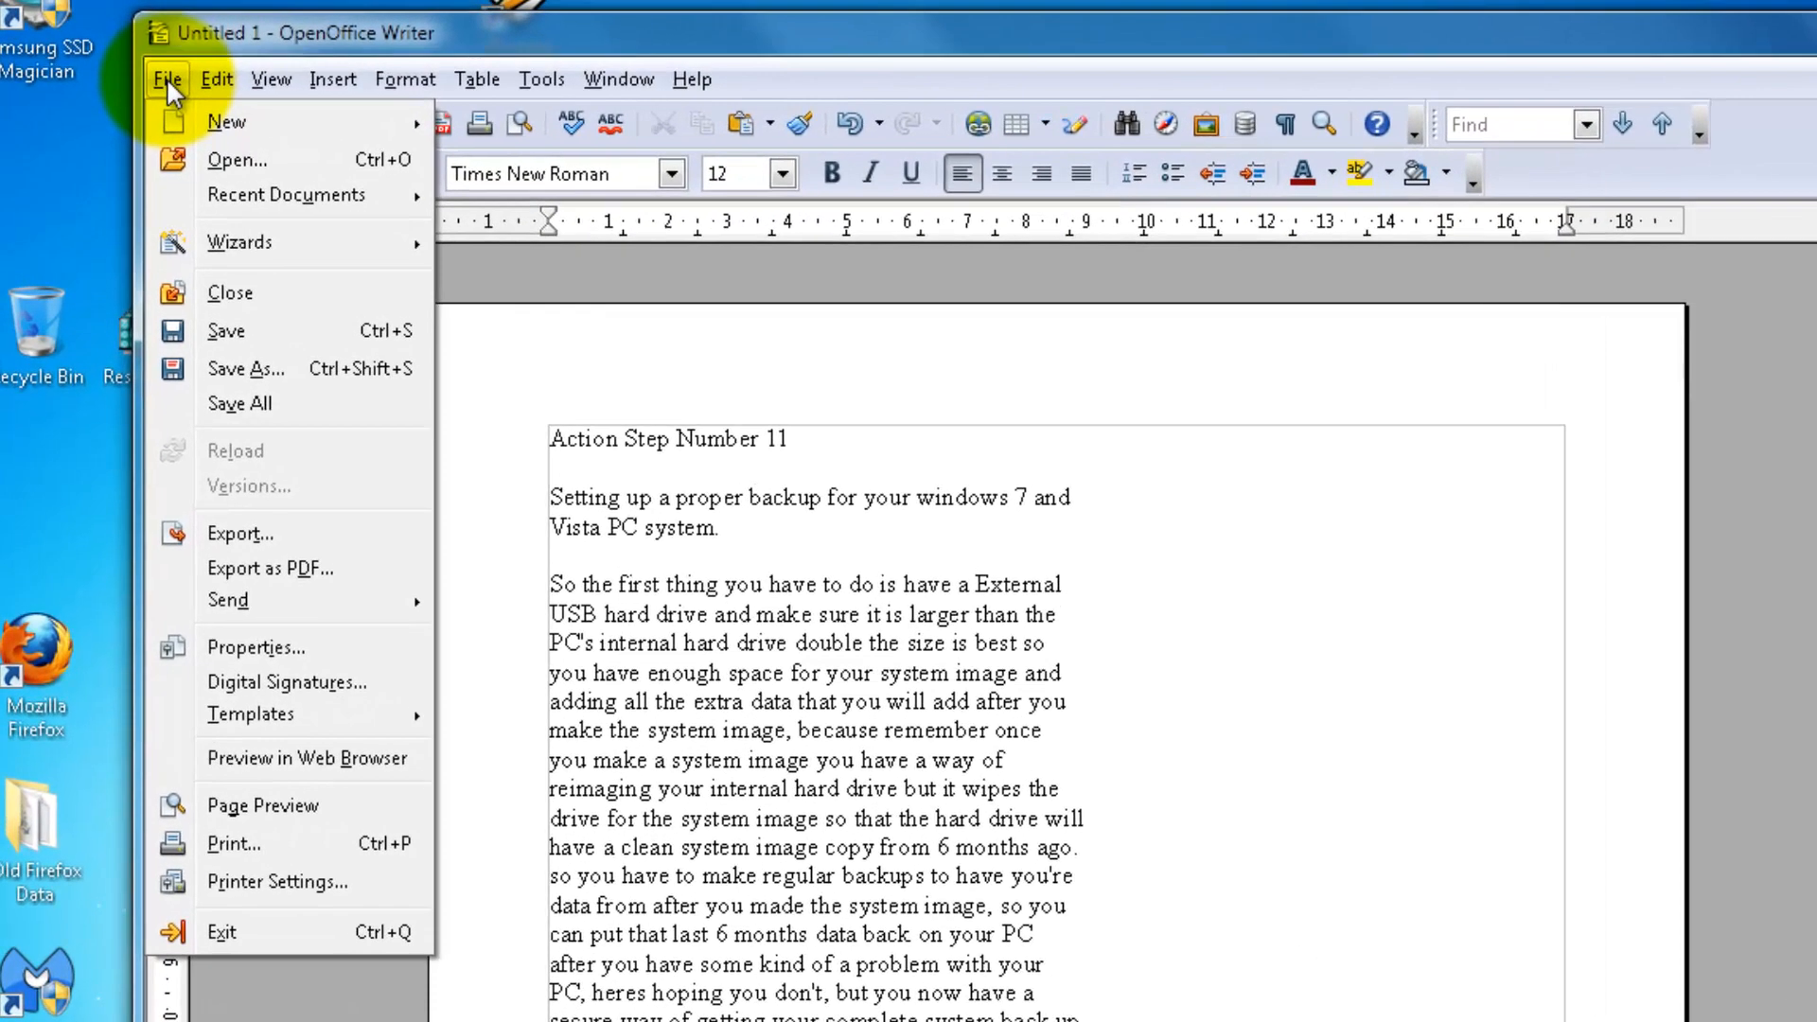
left_click(228, 371)
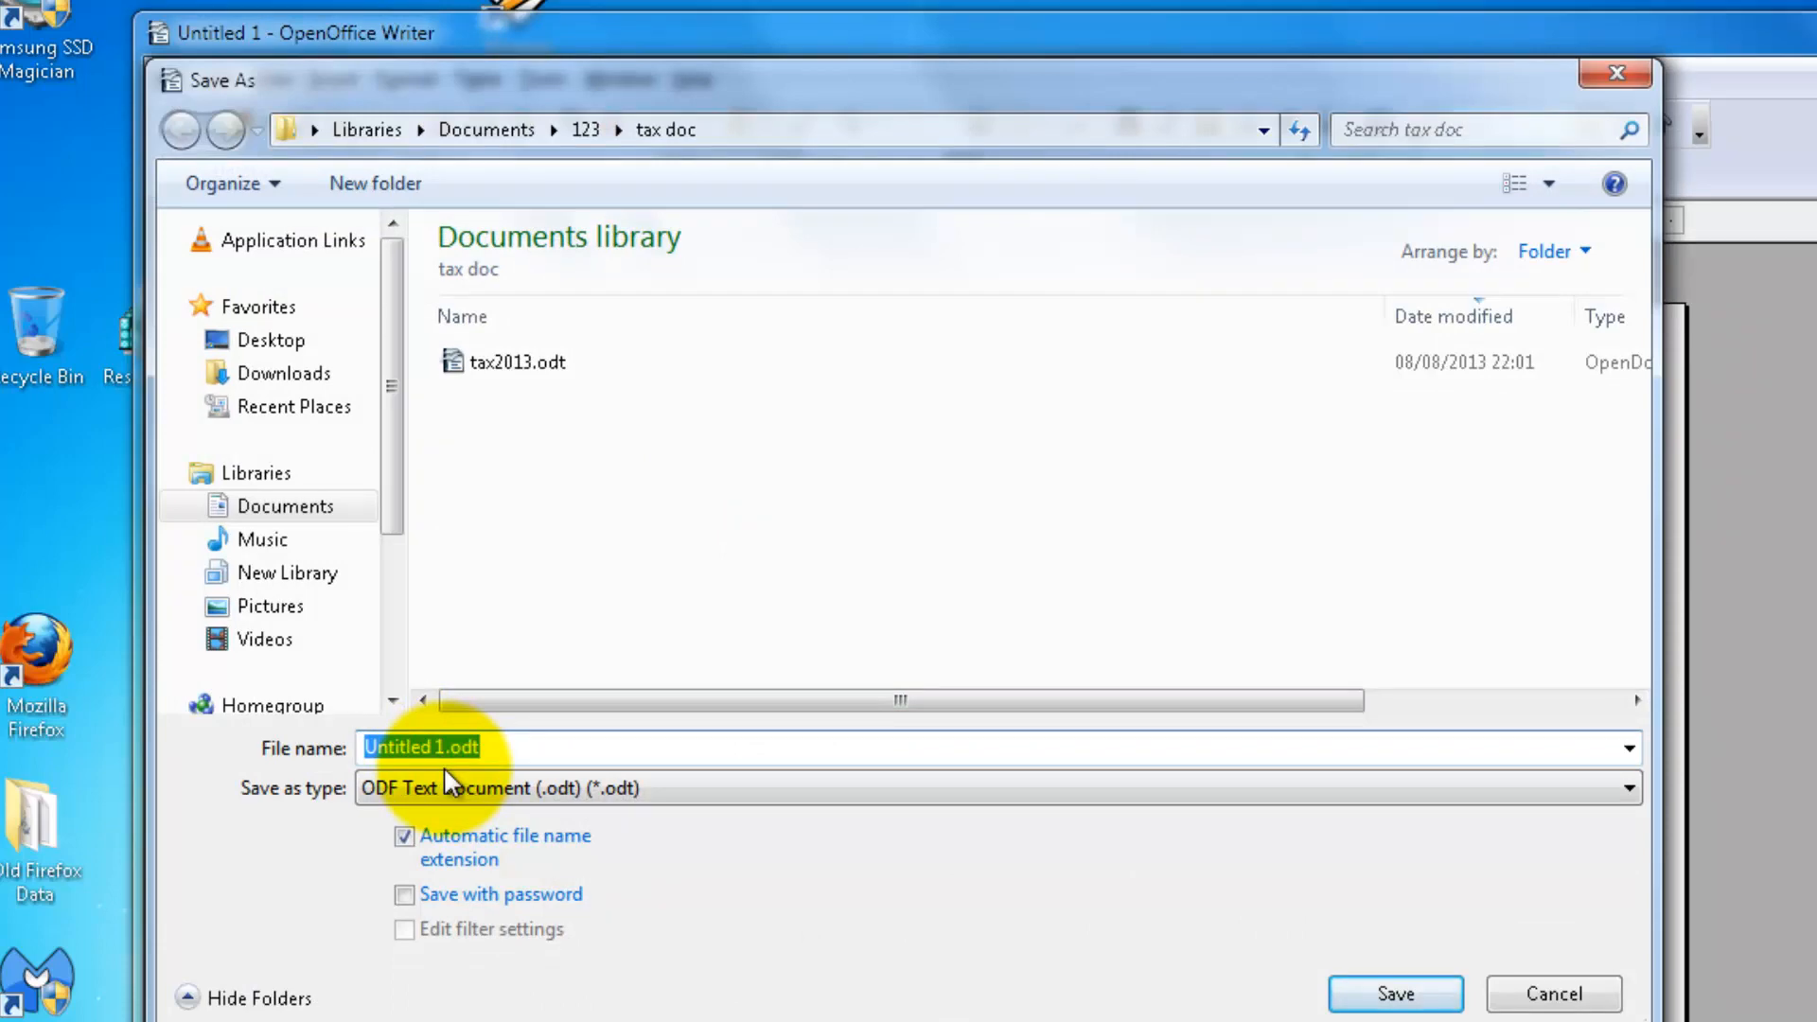
type("action step 11")
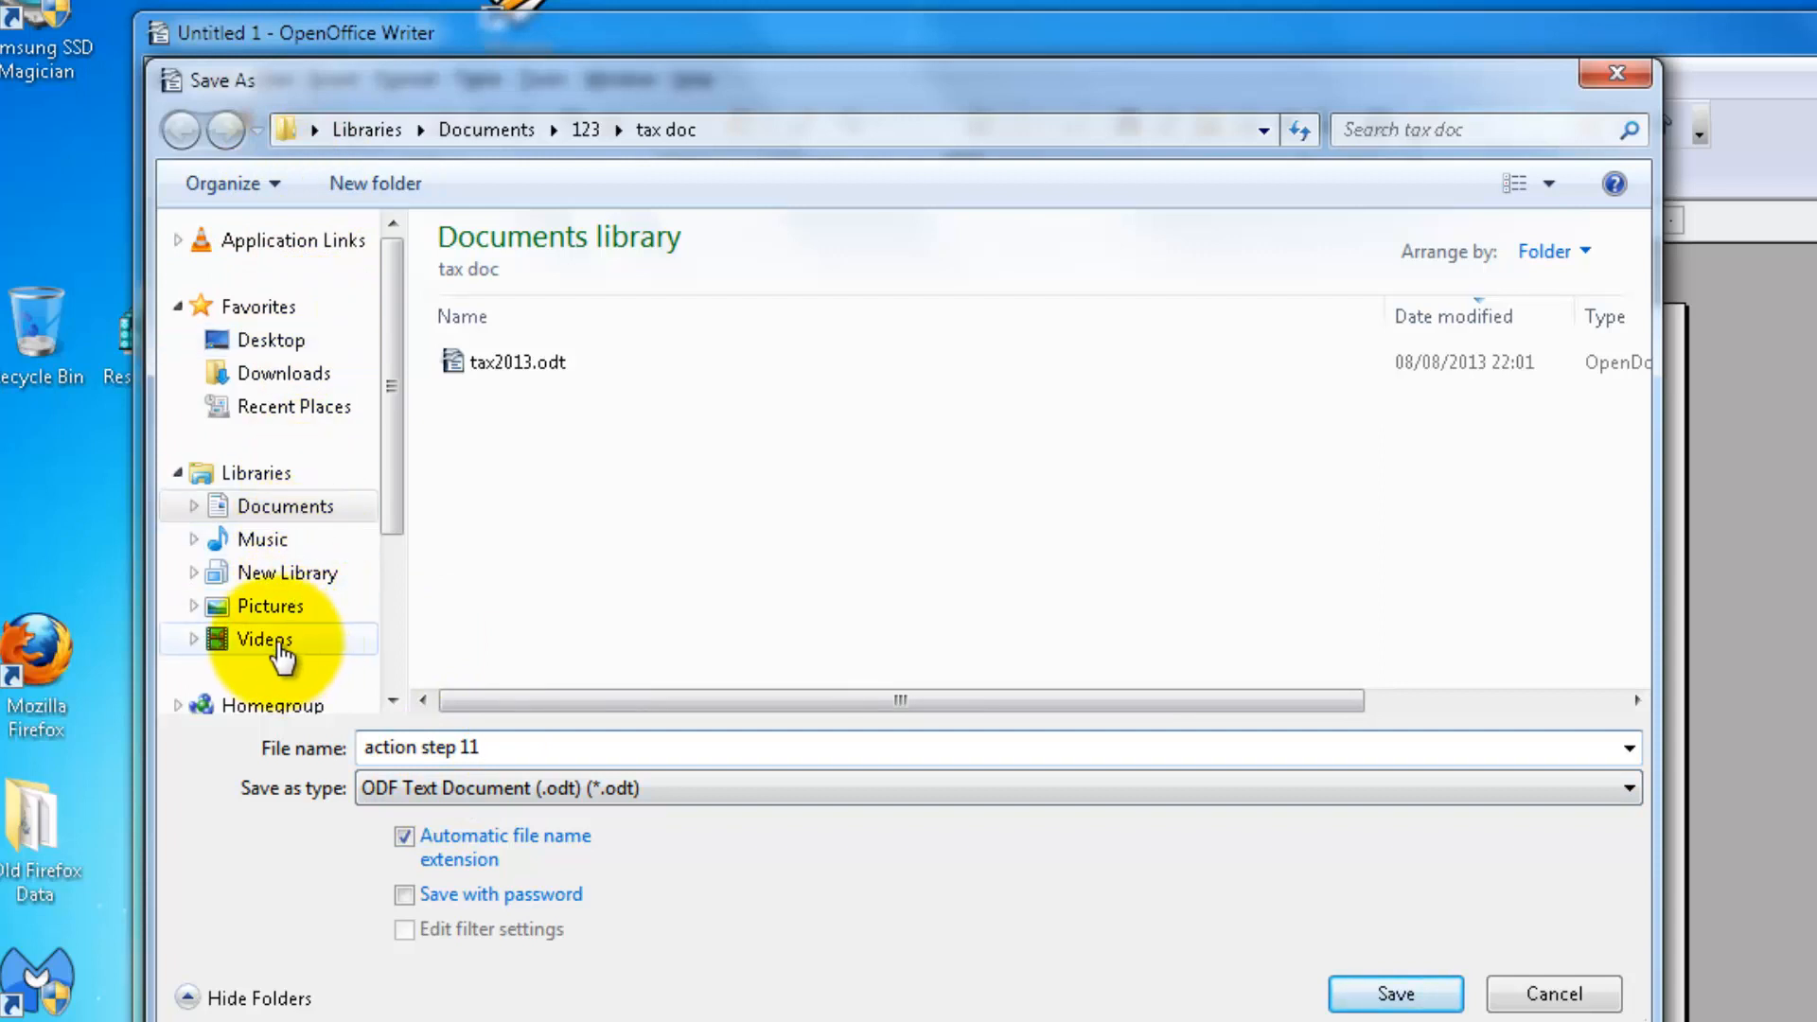
left_click(255, 518)
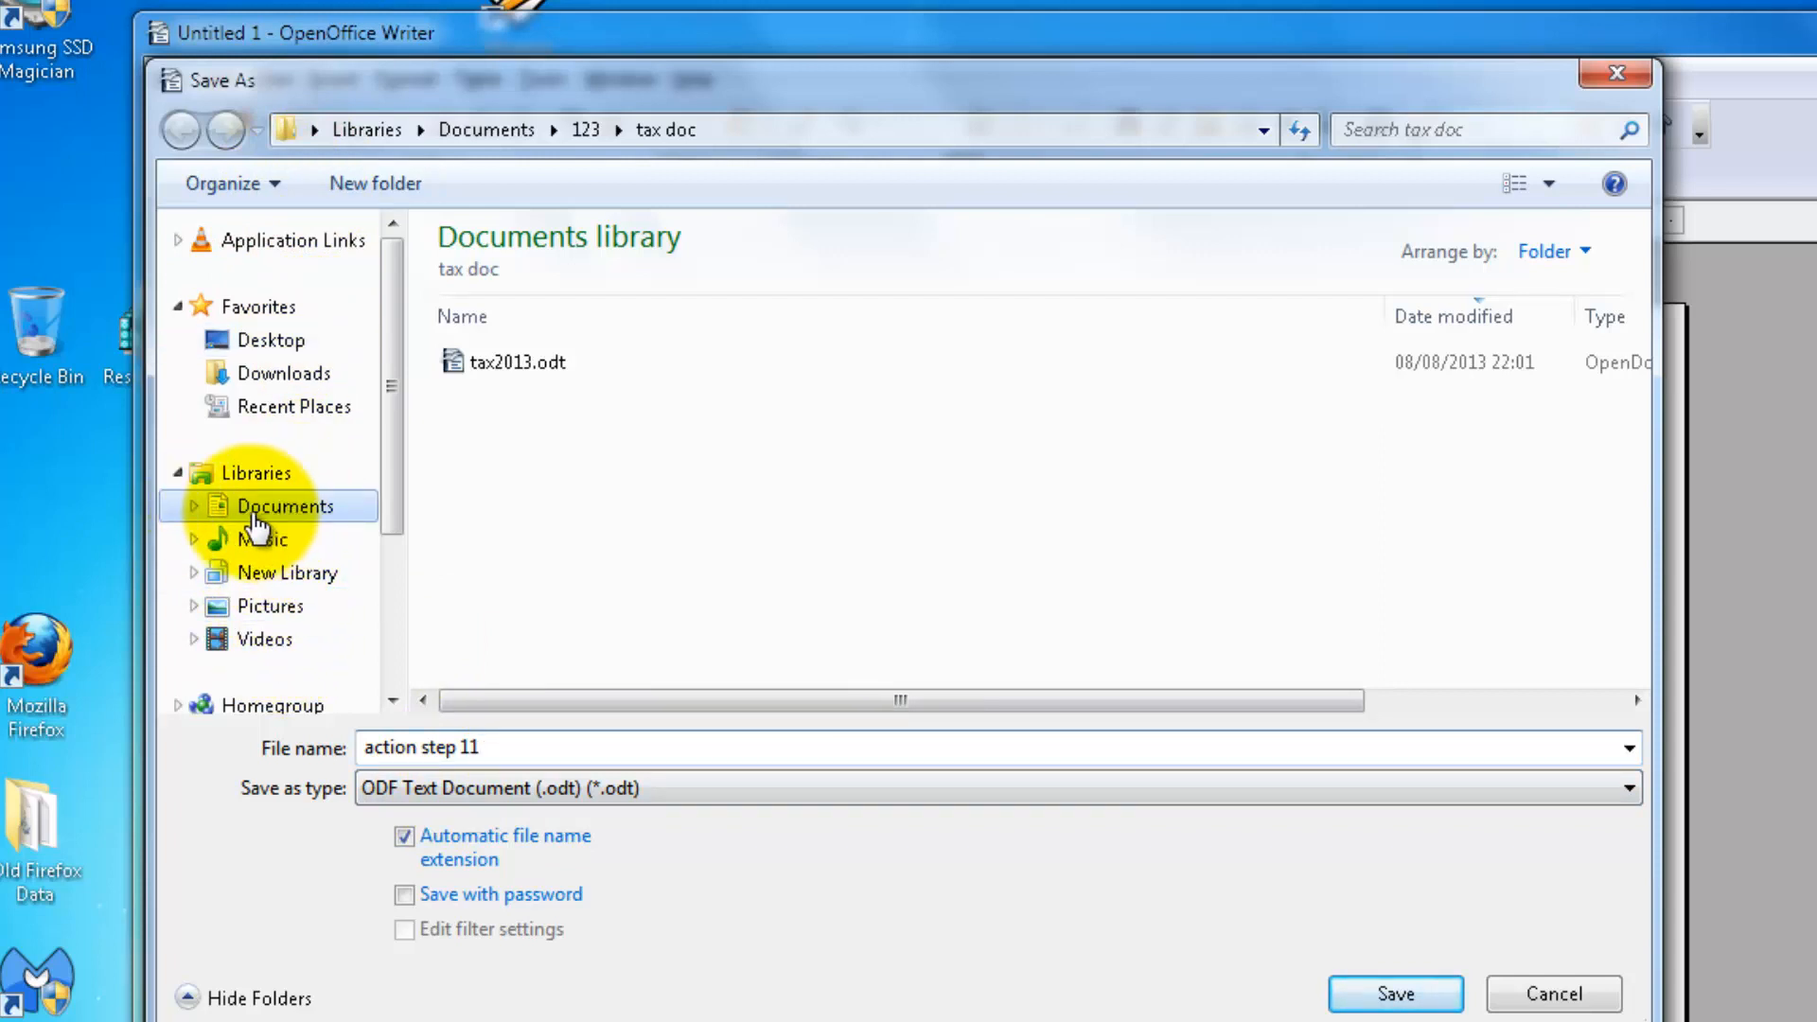
left_click(260, 519)
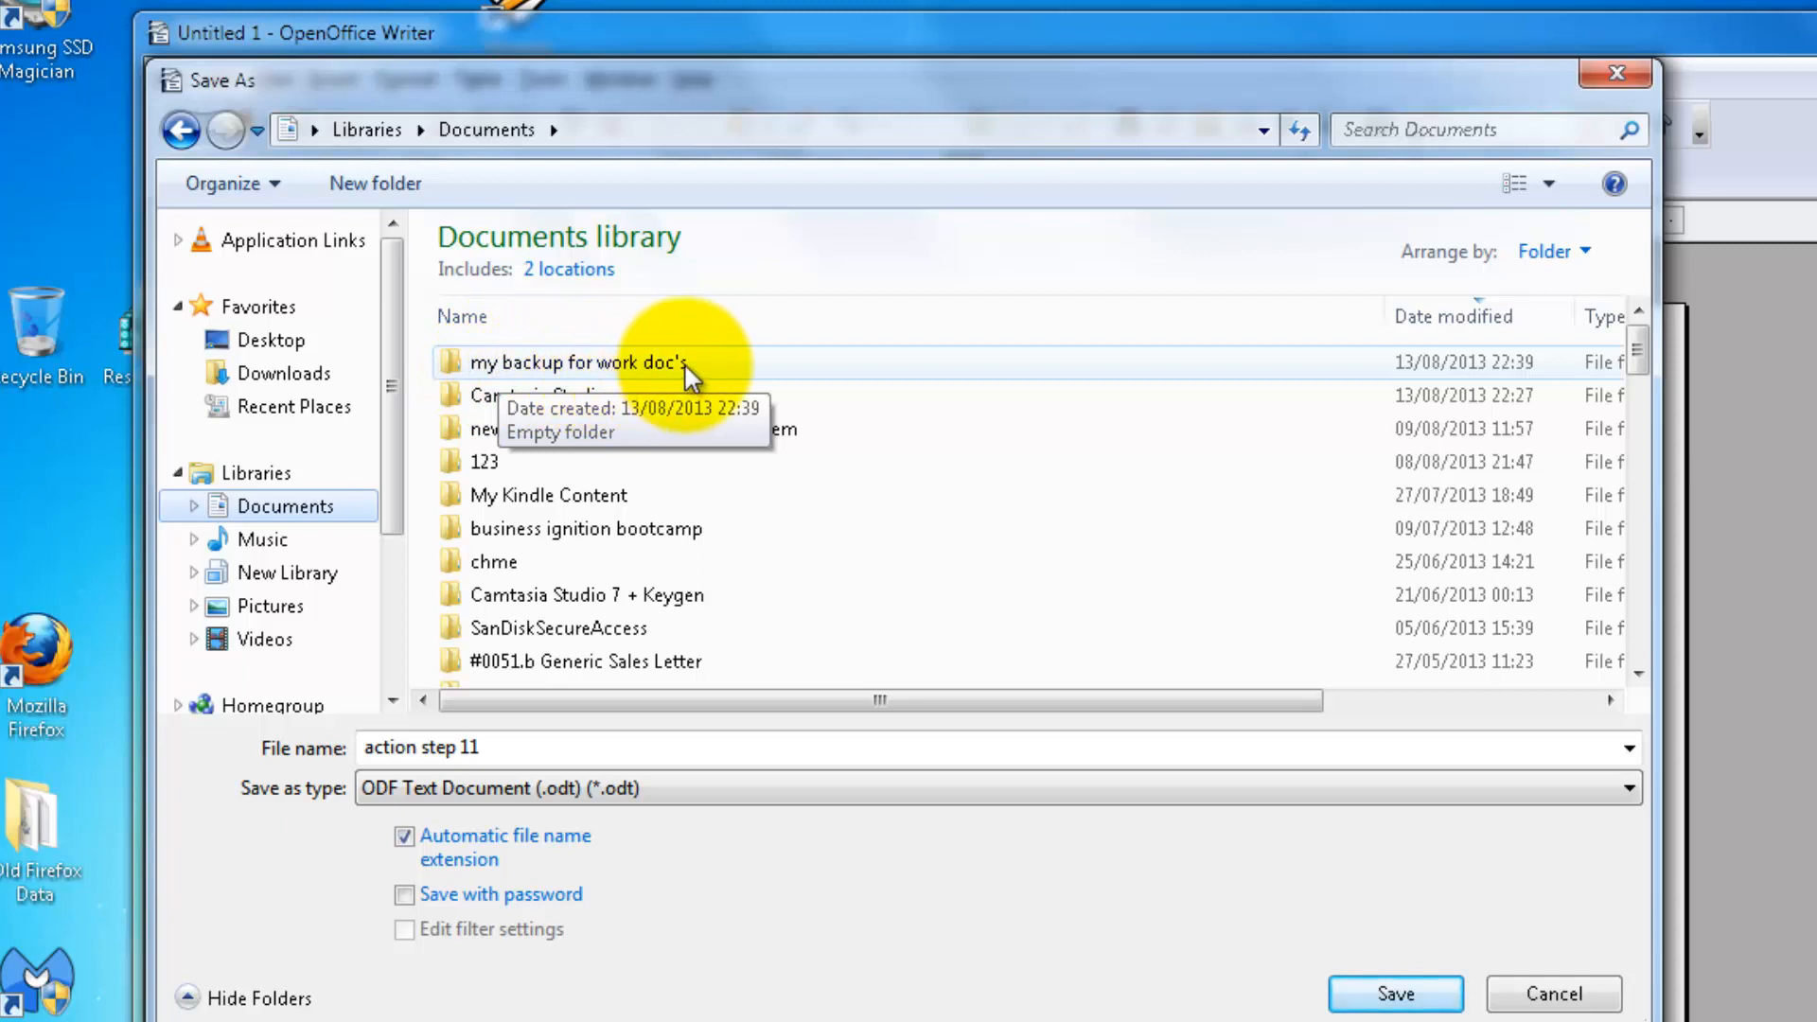
double_click(517, 367)
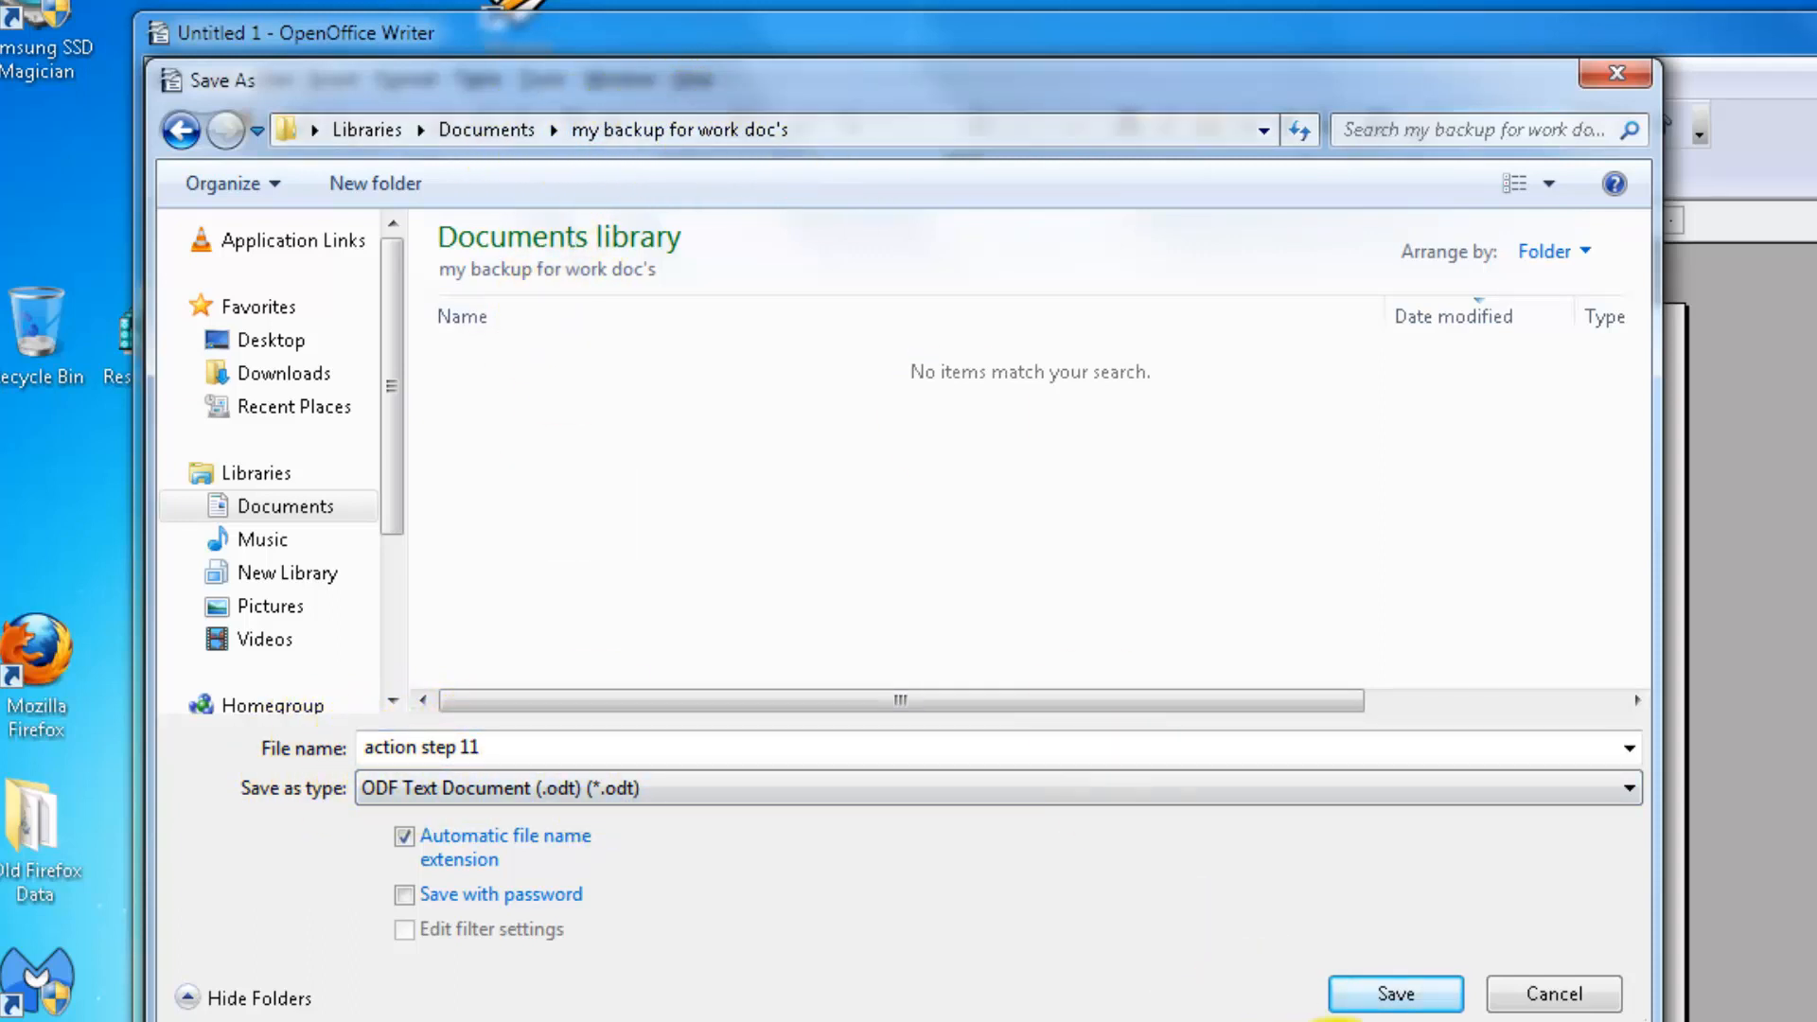
left_click(1395, 995)
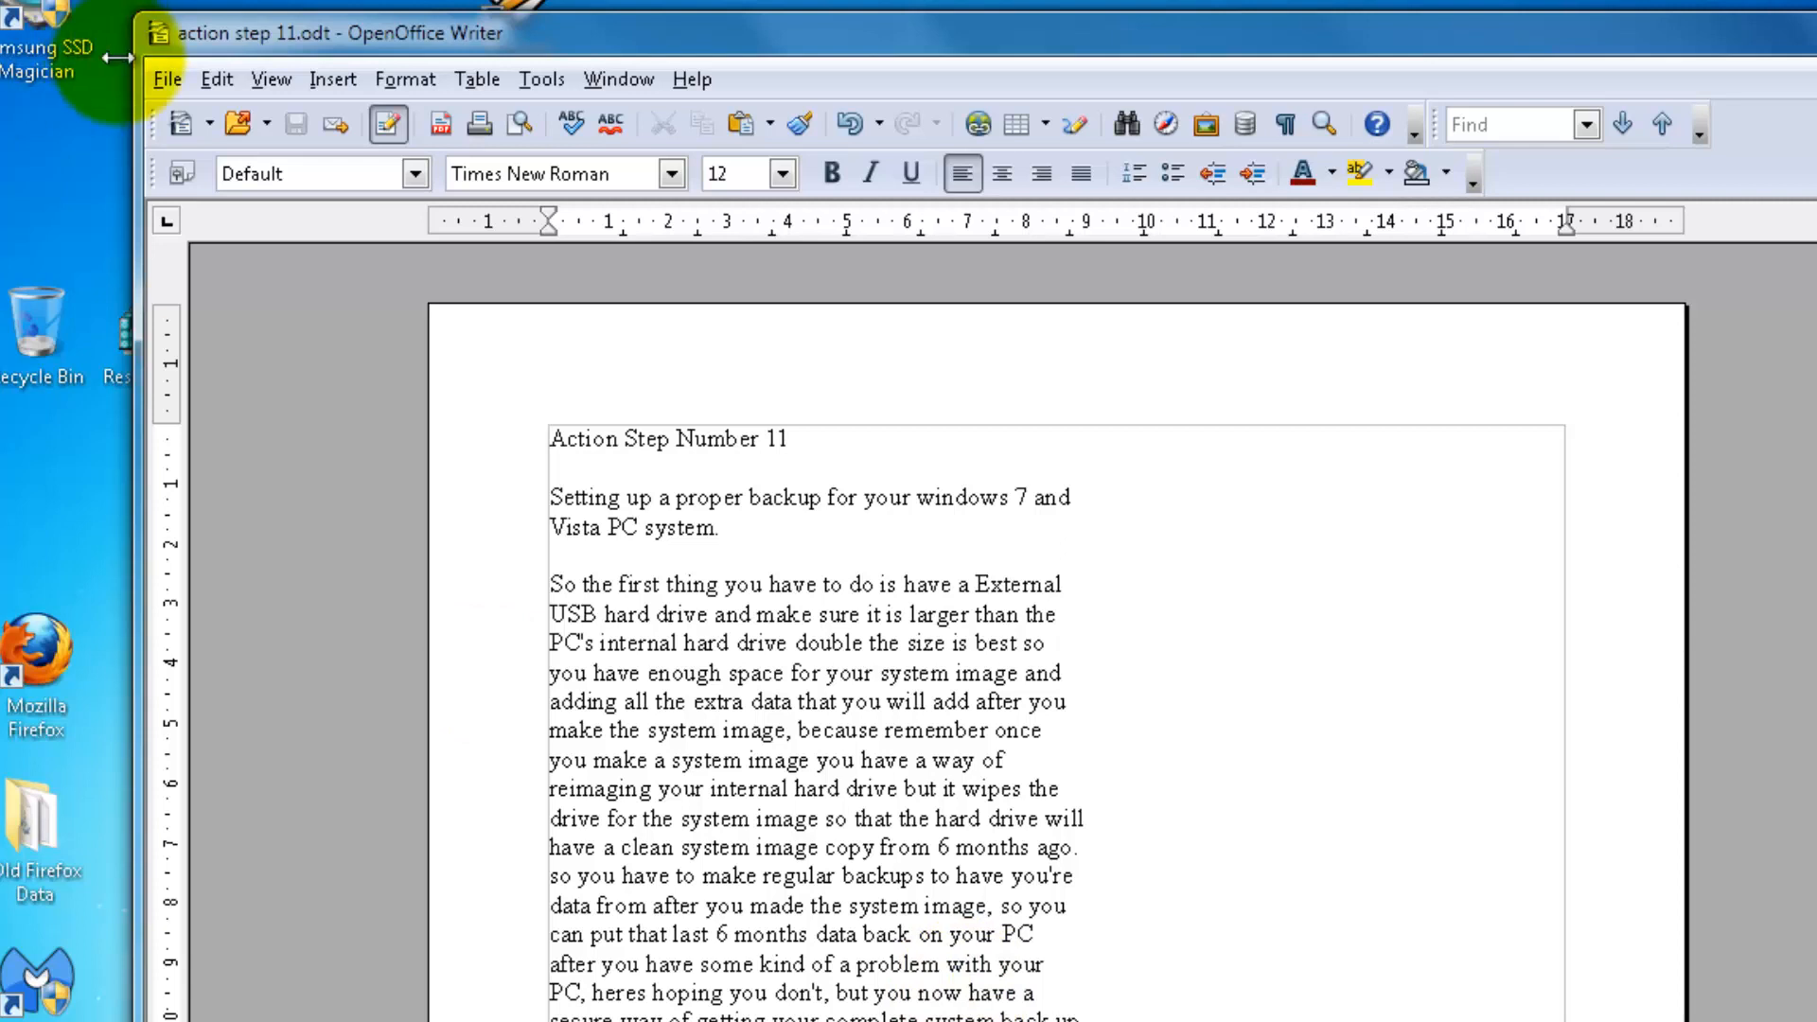
- Save the document again as "action step 11" in the Documents folder "my backup for work doc's", replacing the existing file, and close Writer
left_click(168, 78)
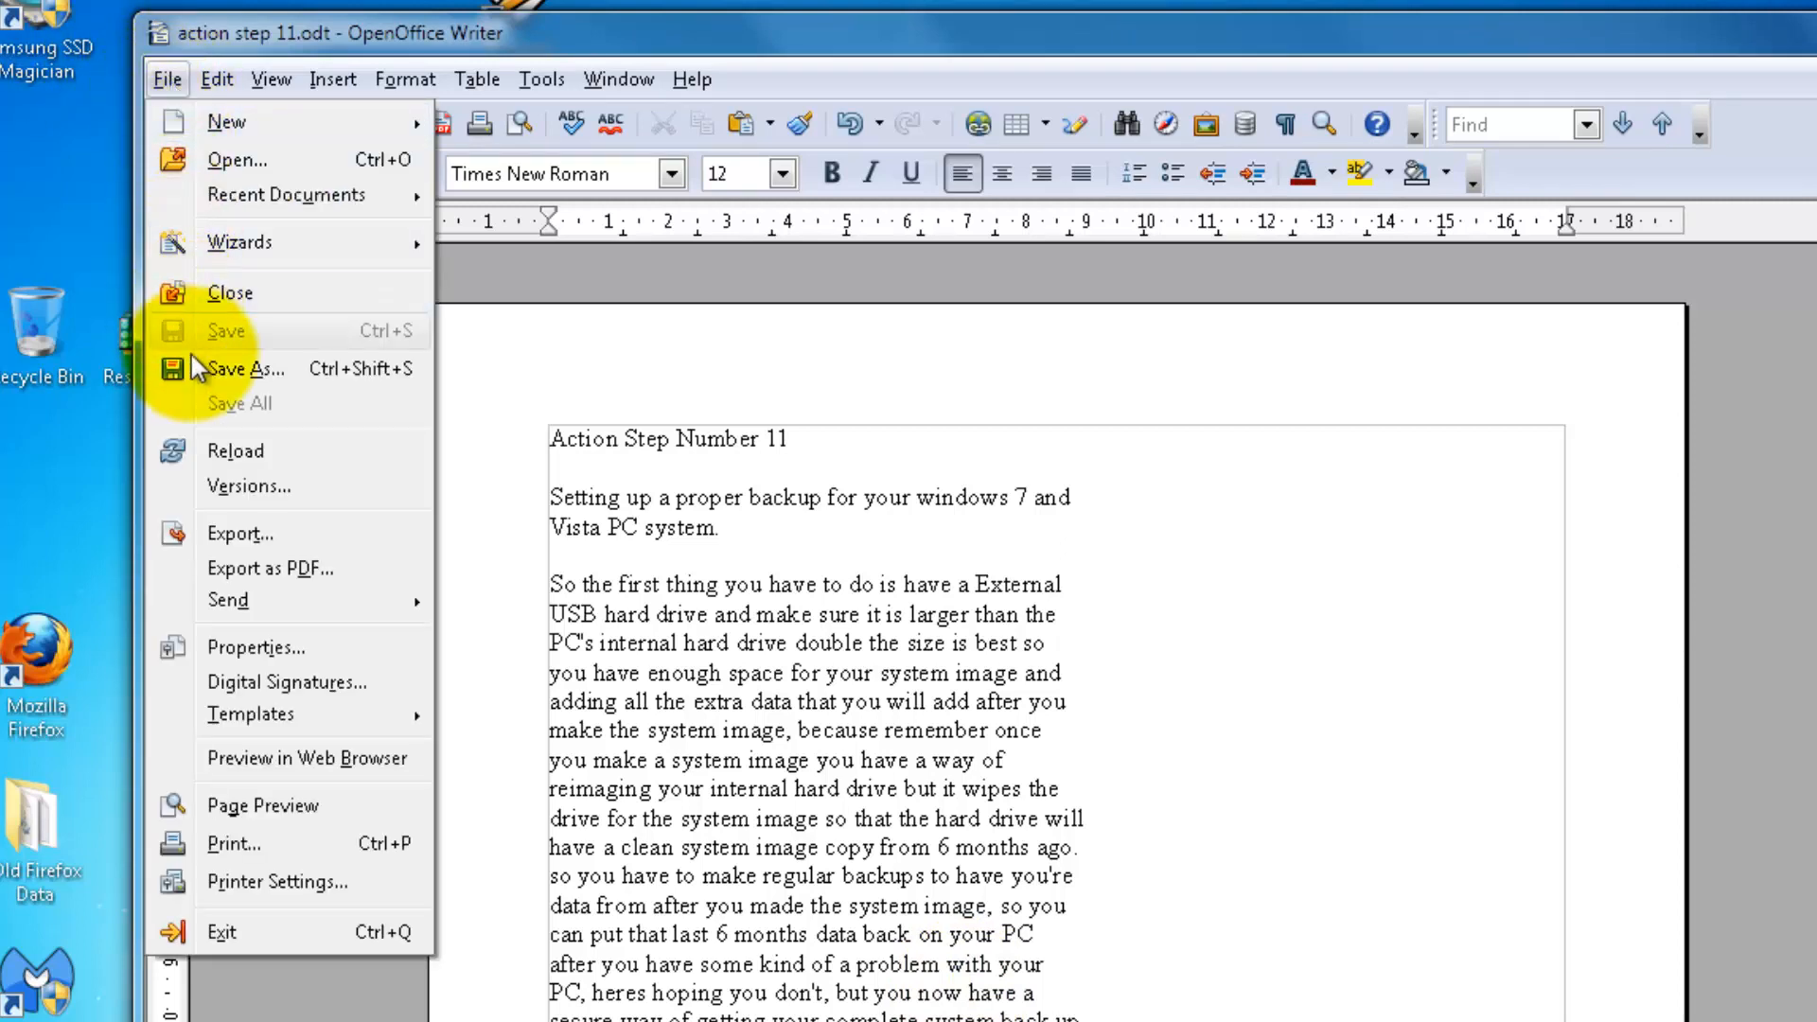
left_click(236, 369)
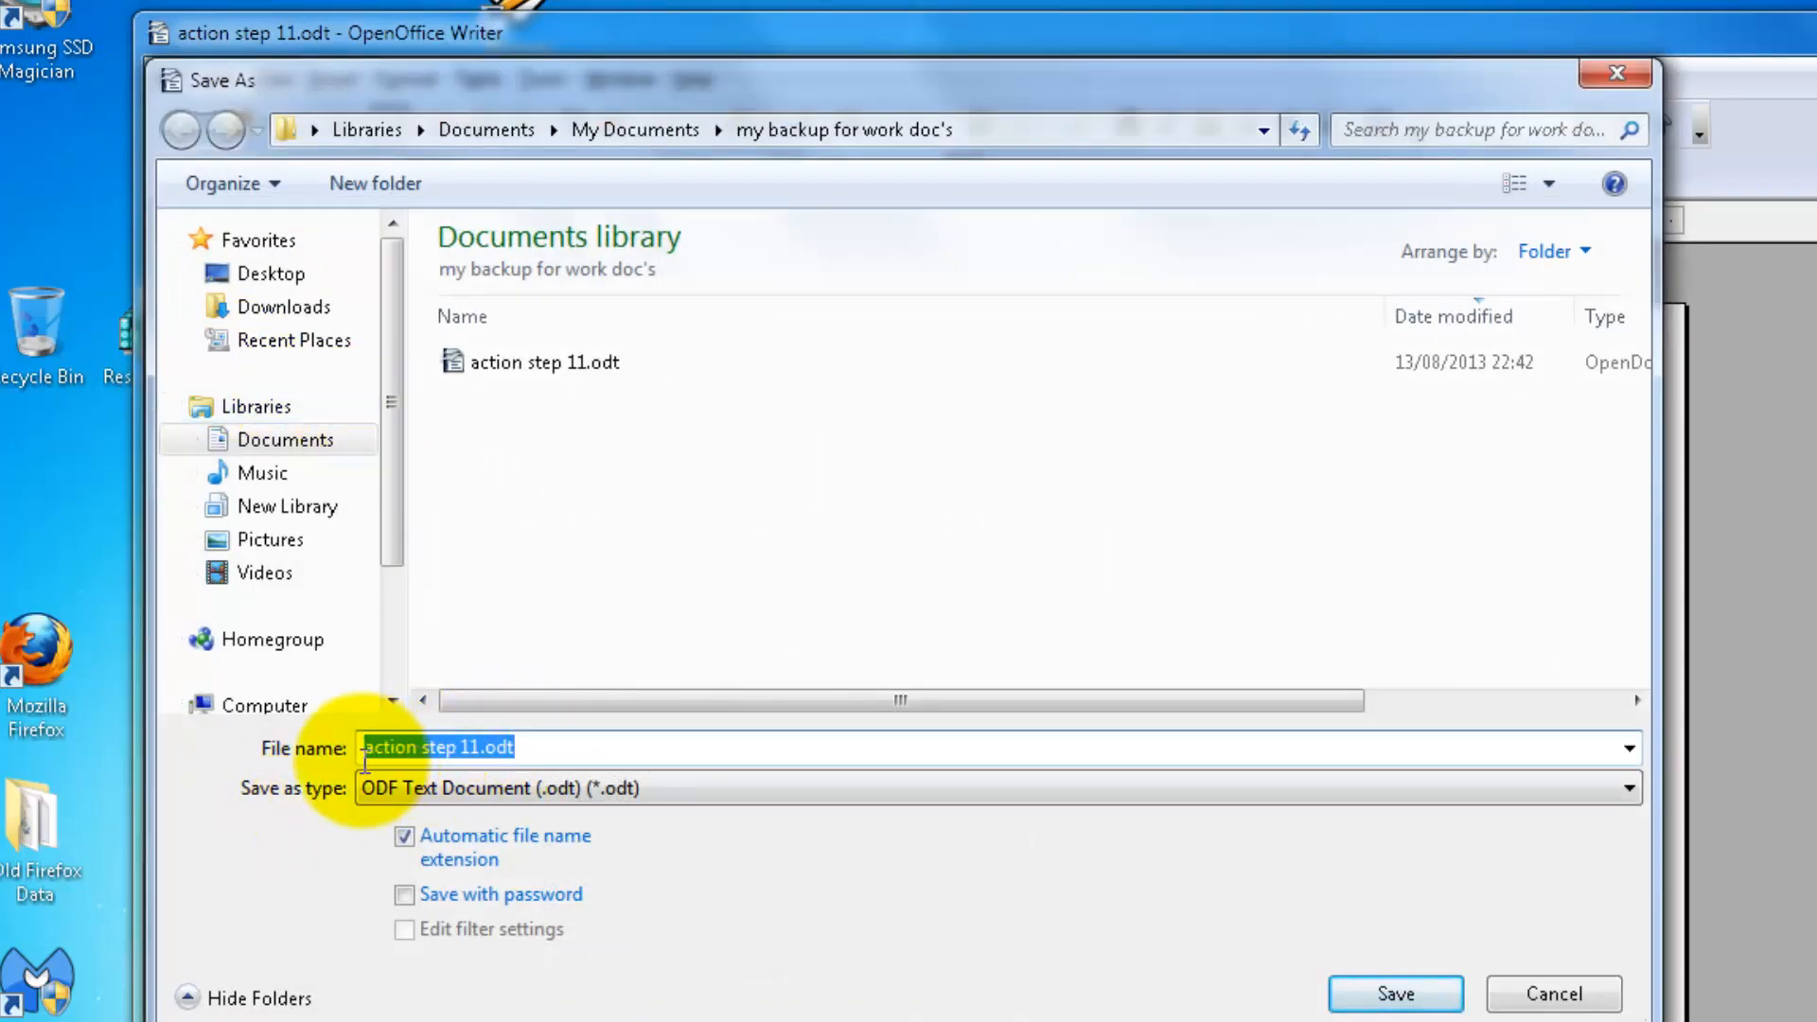
left_click(528, 747)
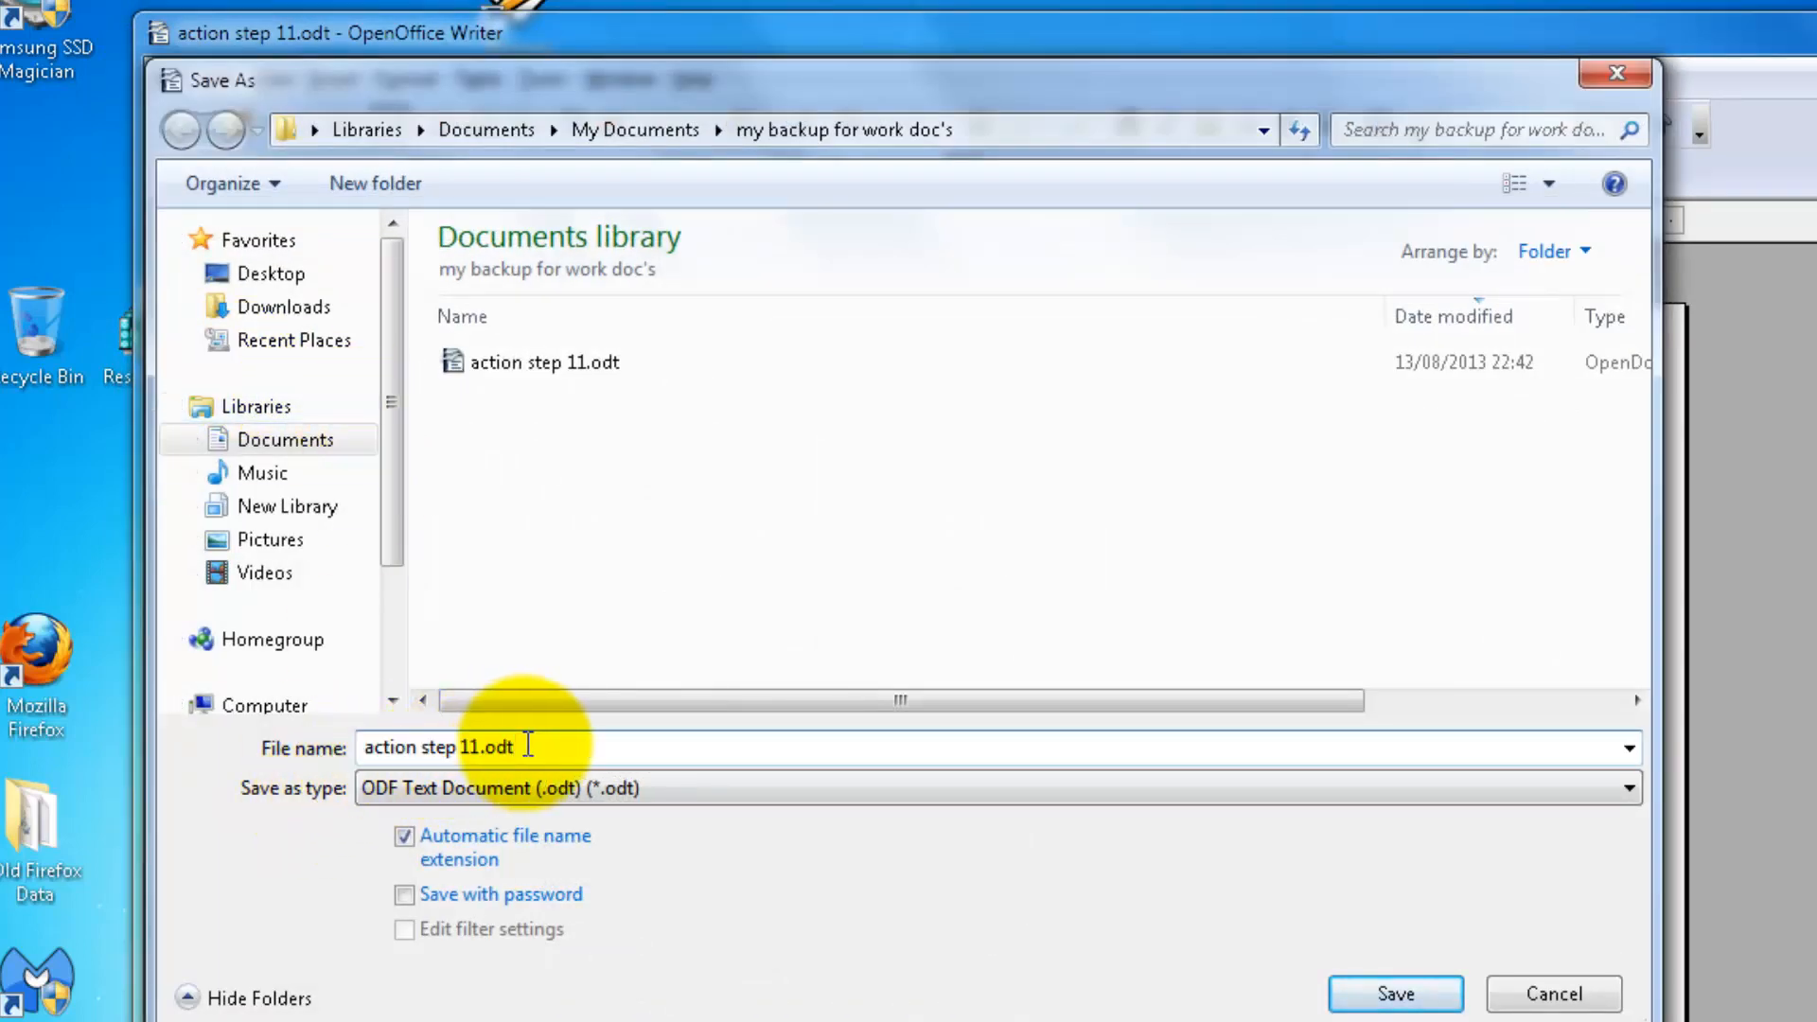
key("BackSpace")
key("BackSpace")
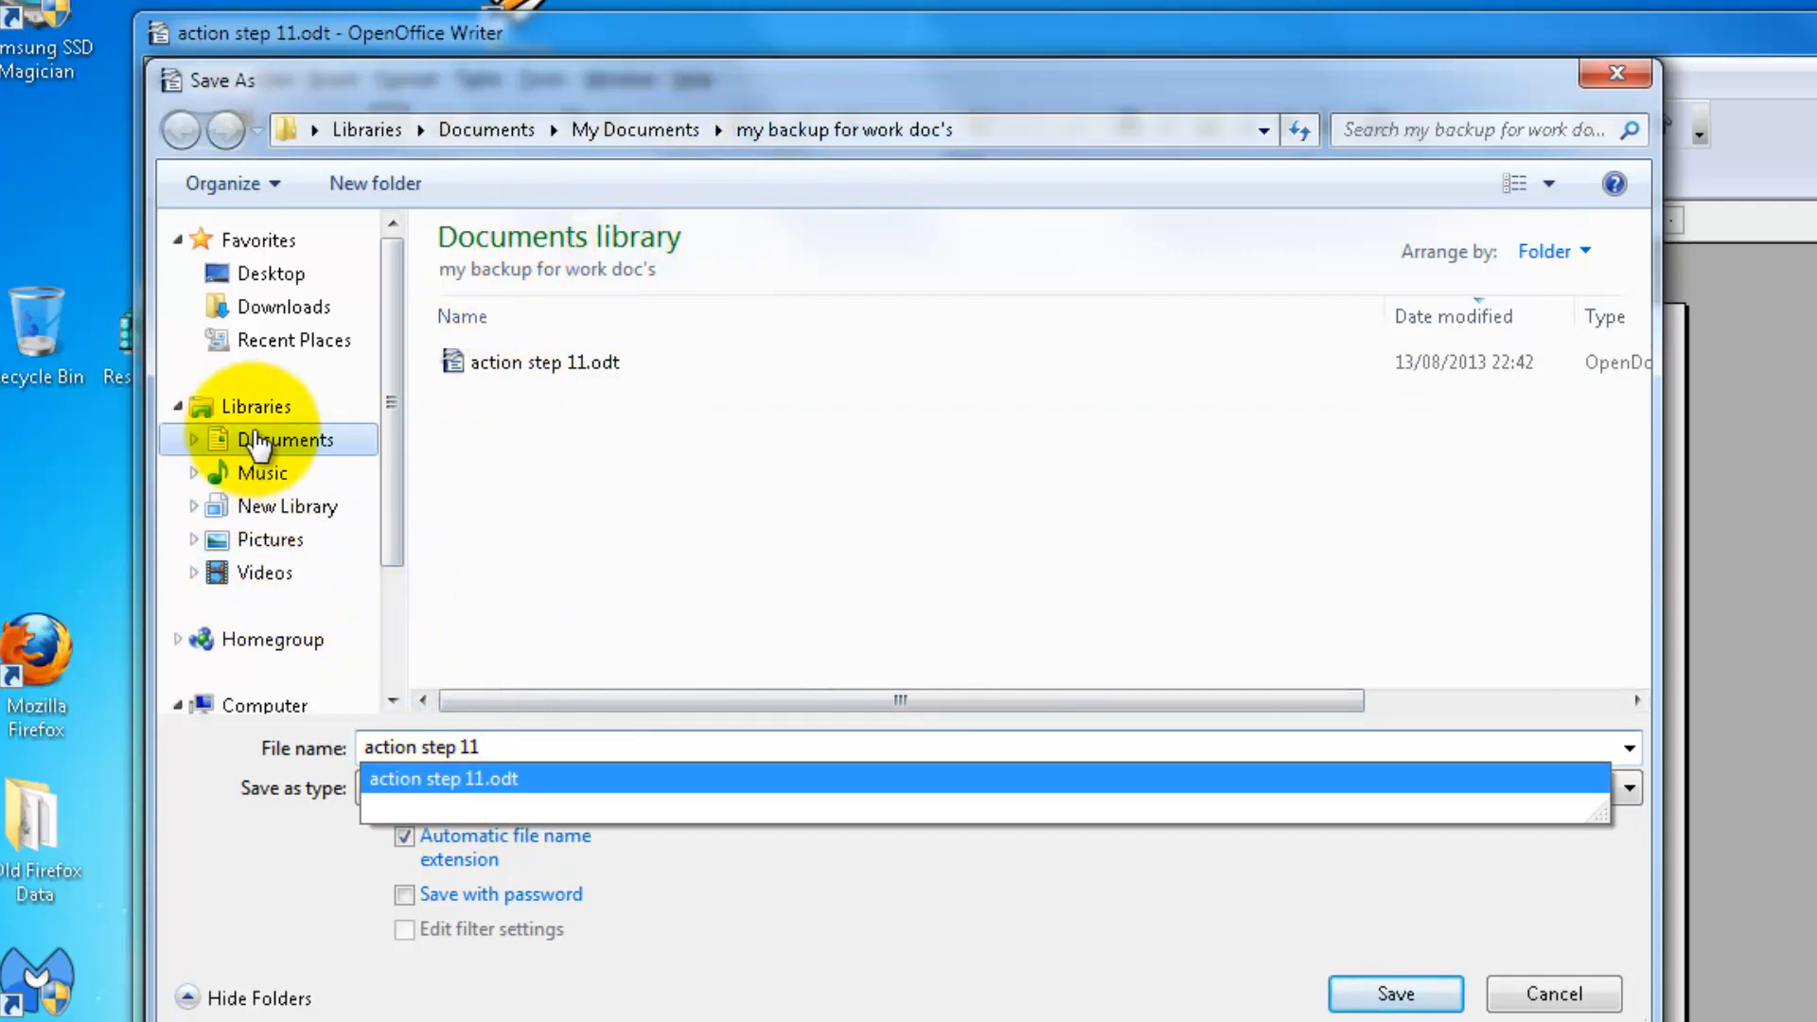
left_click(256, 440)
left_click(534, 365)
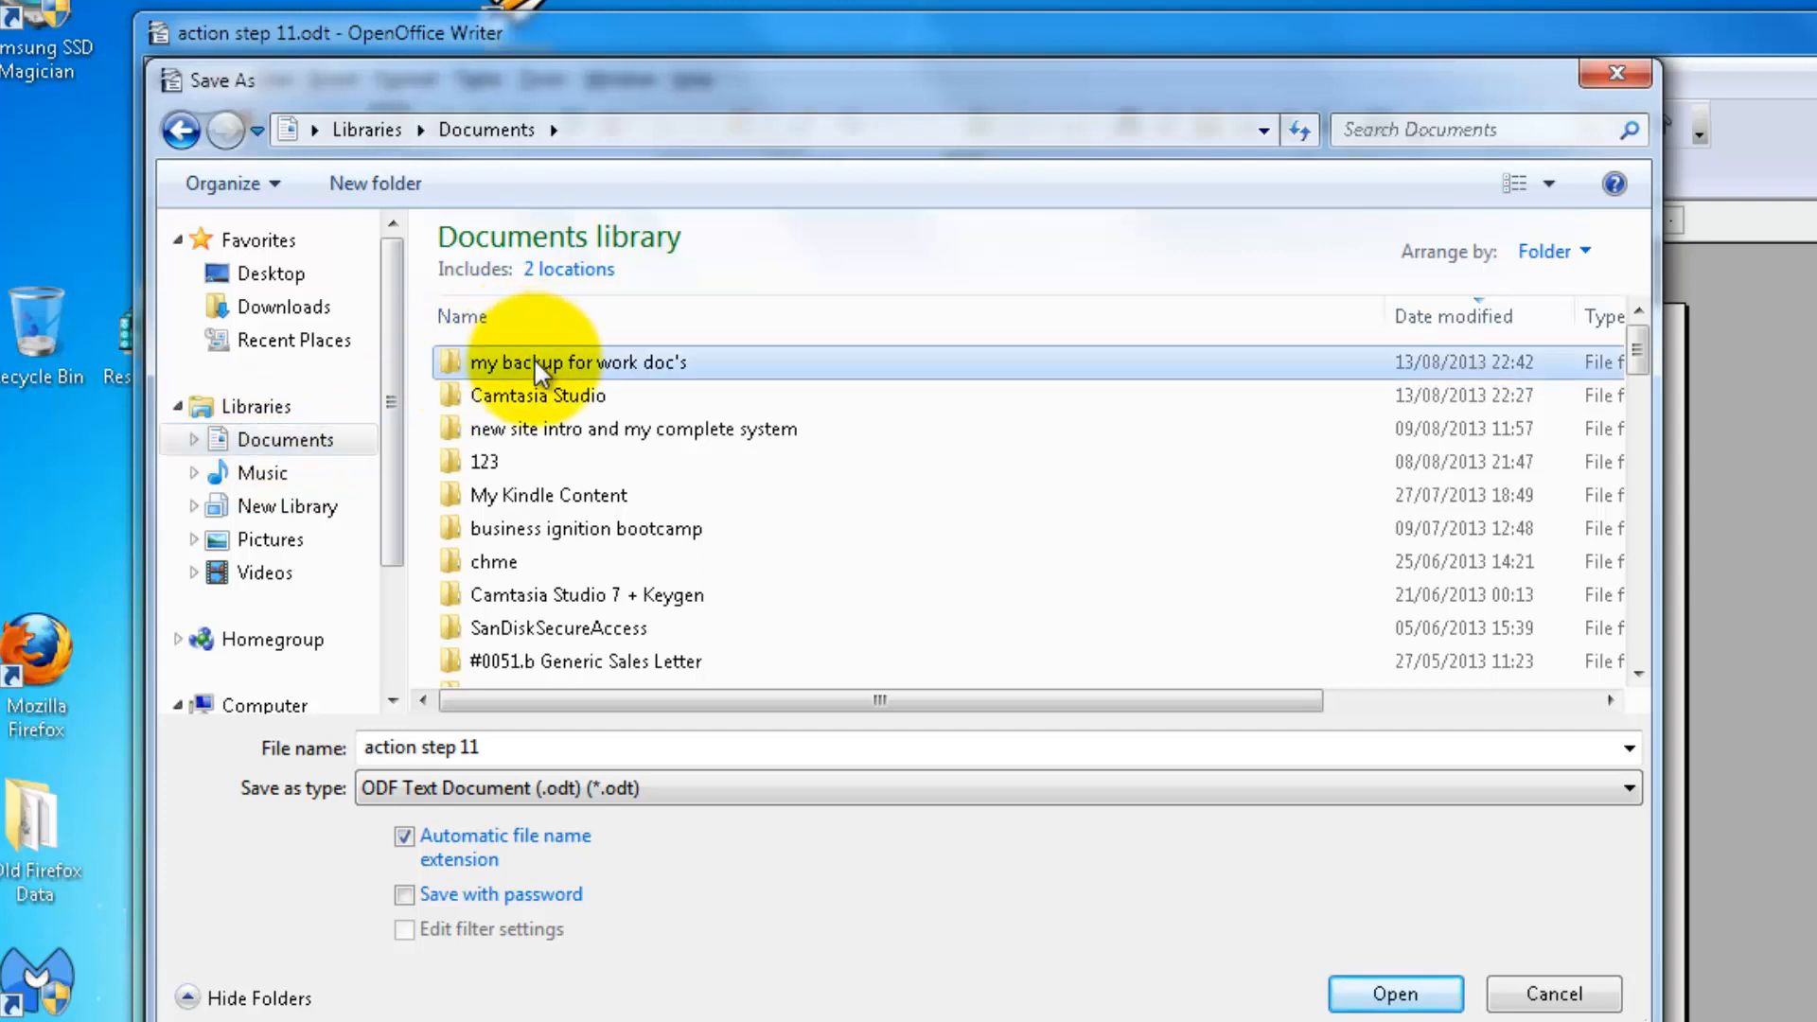
double_click(533, 365)
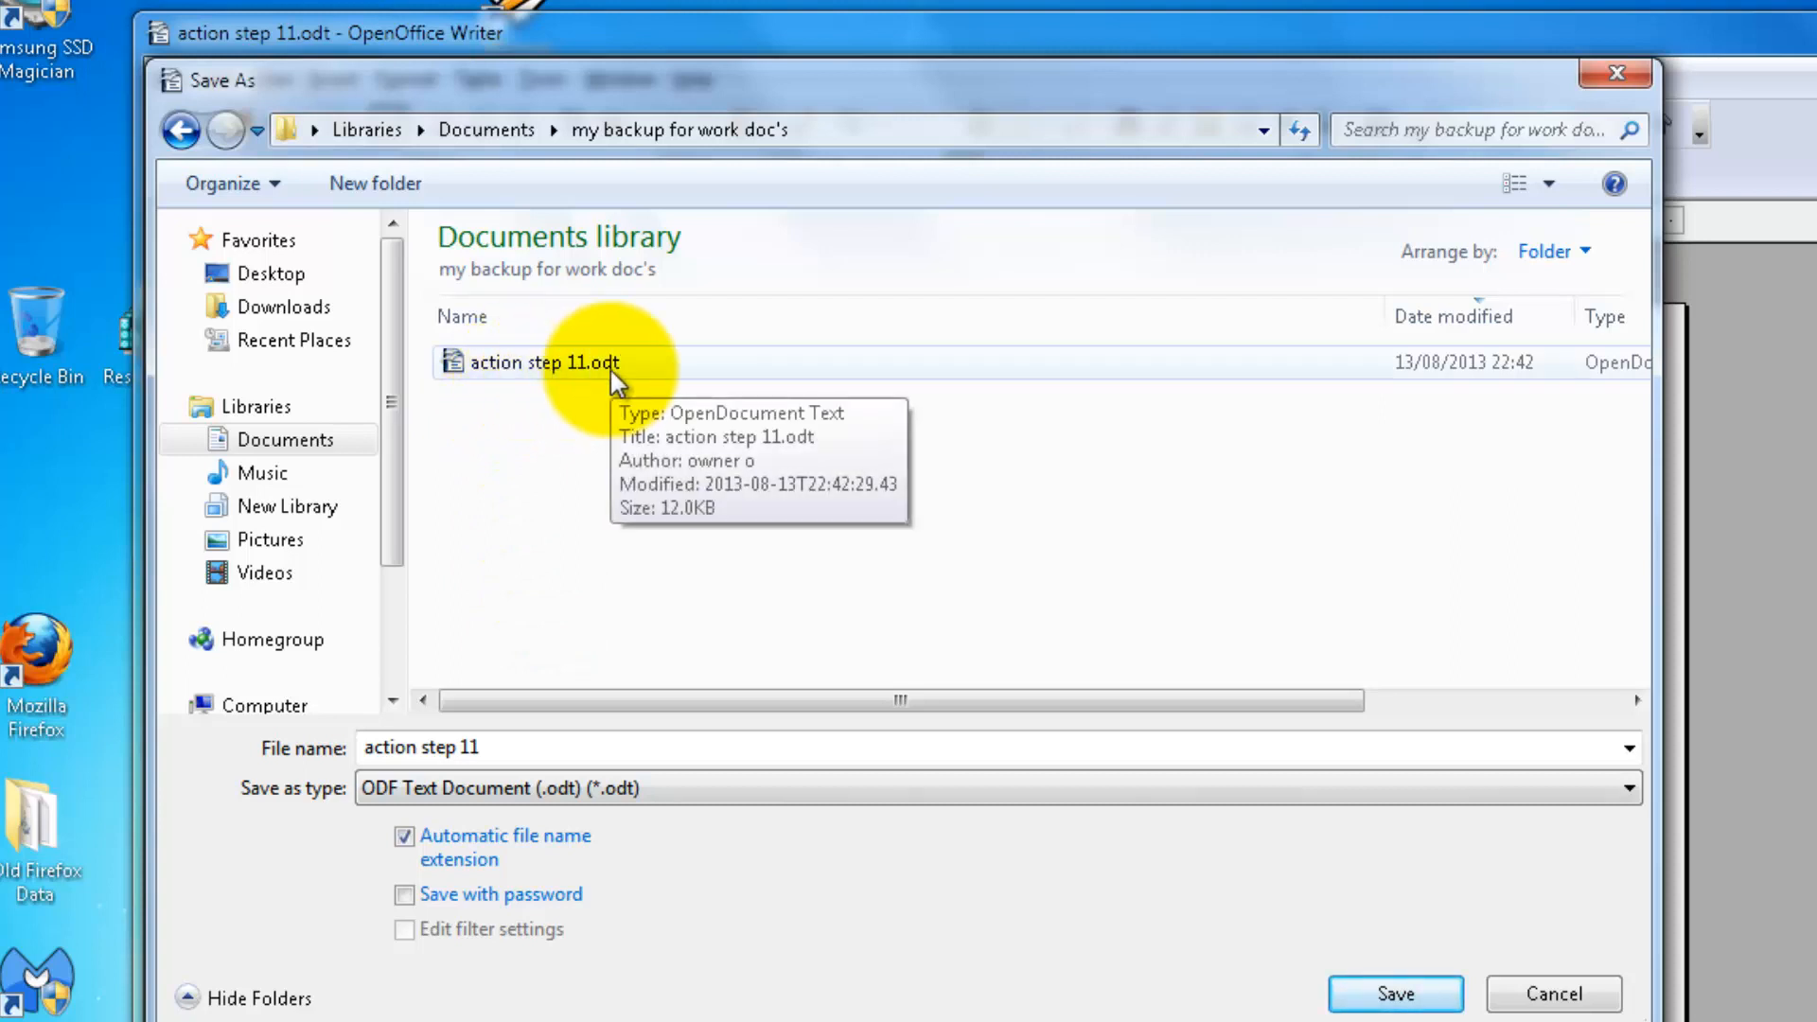
left_click(1384, 1002)
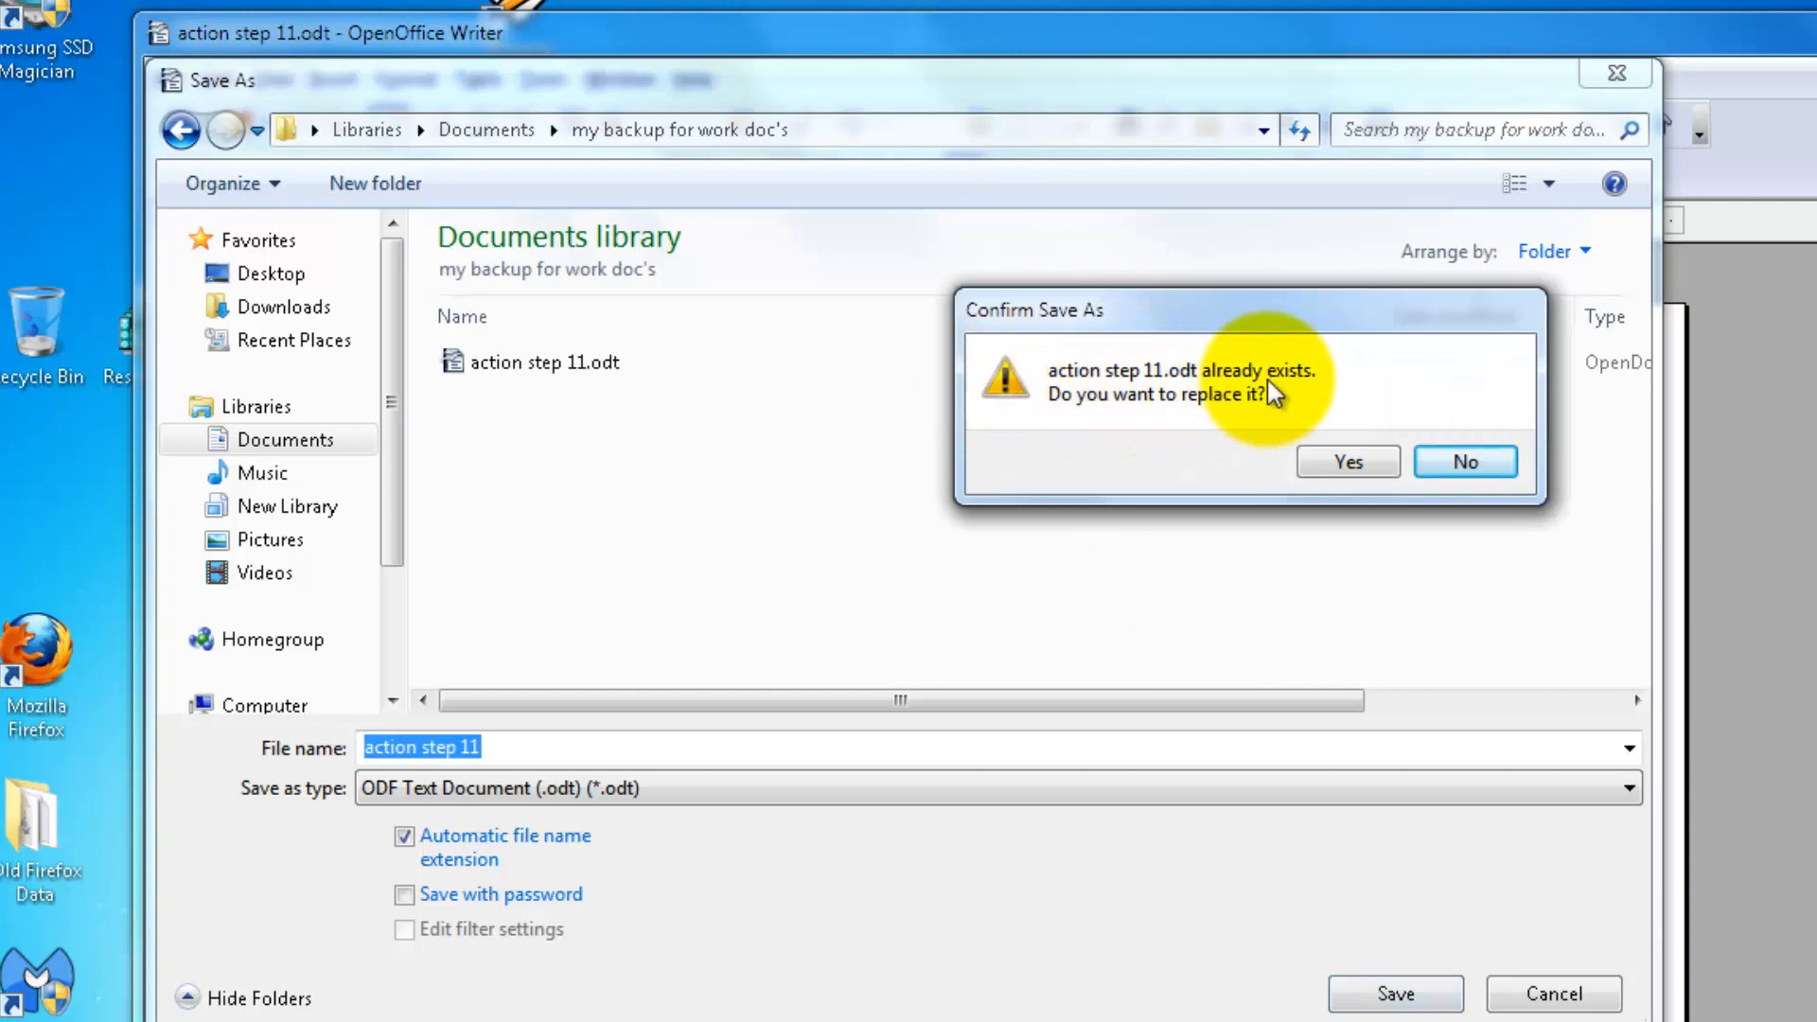
left_click(1346, 464)
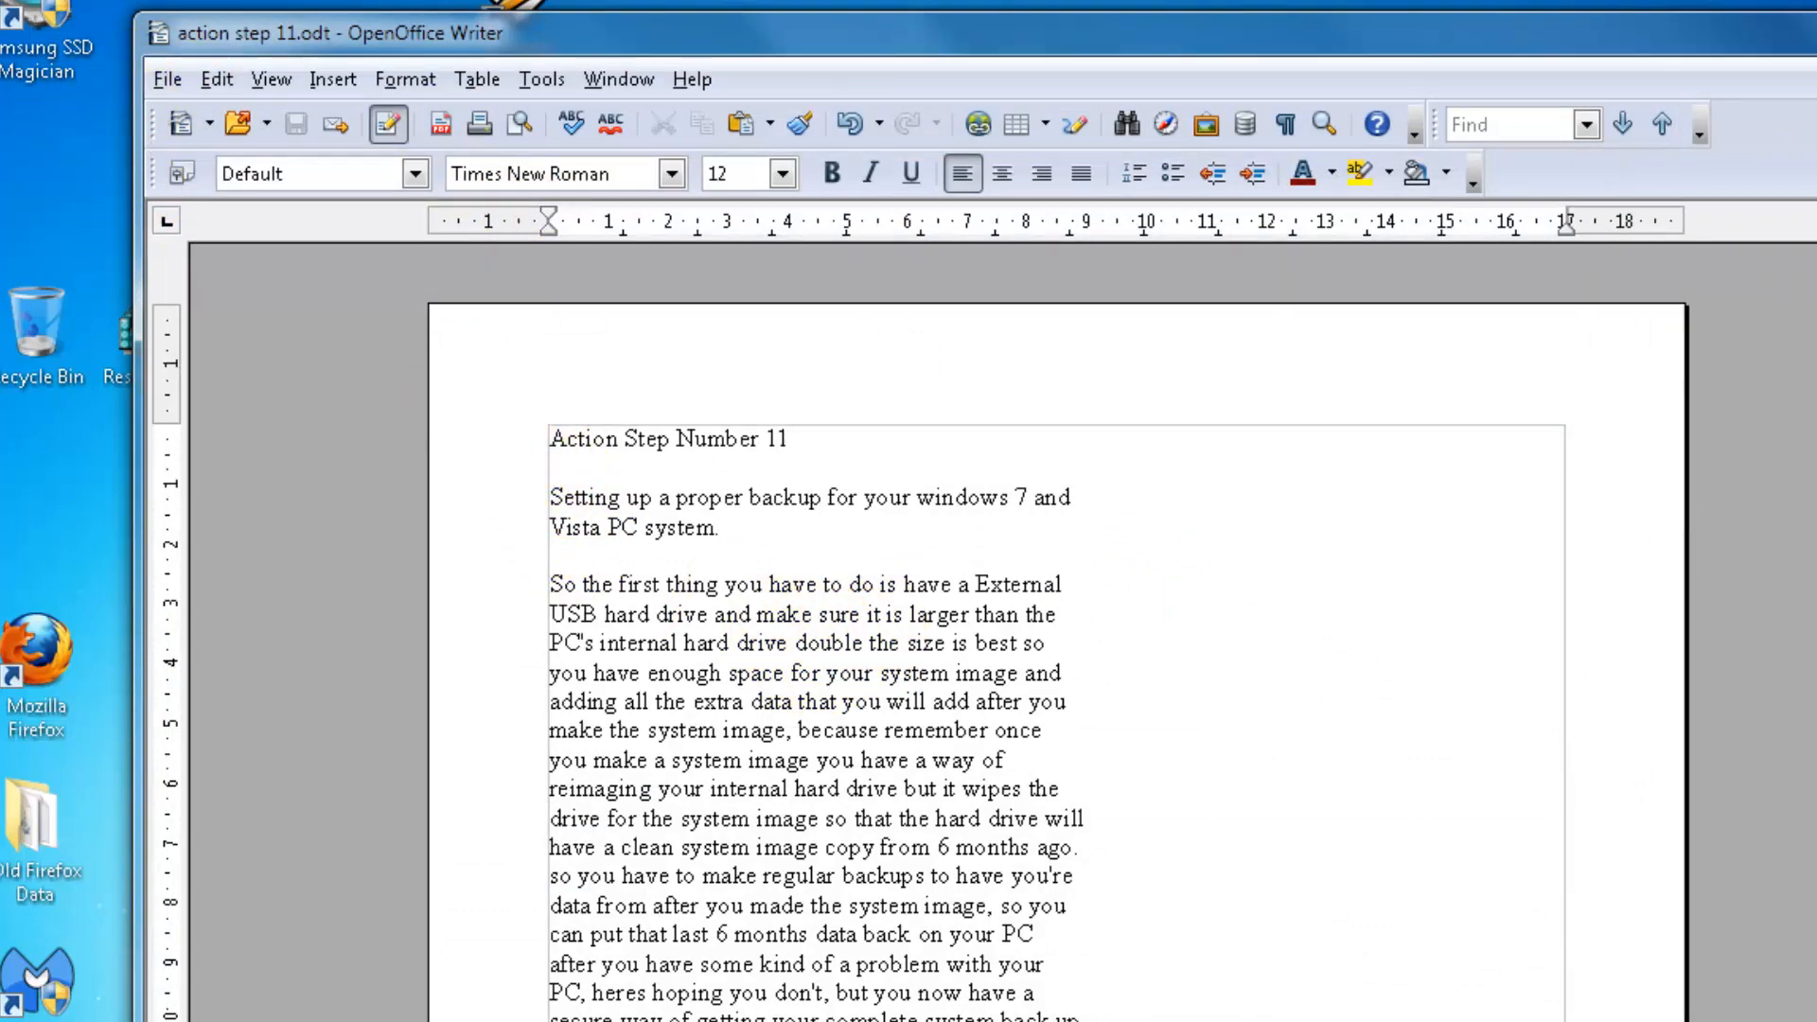
left_click(1812, 29)
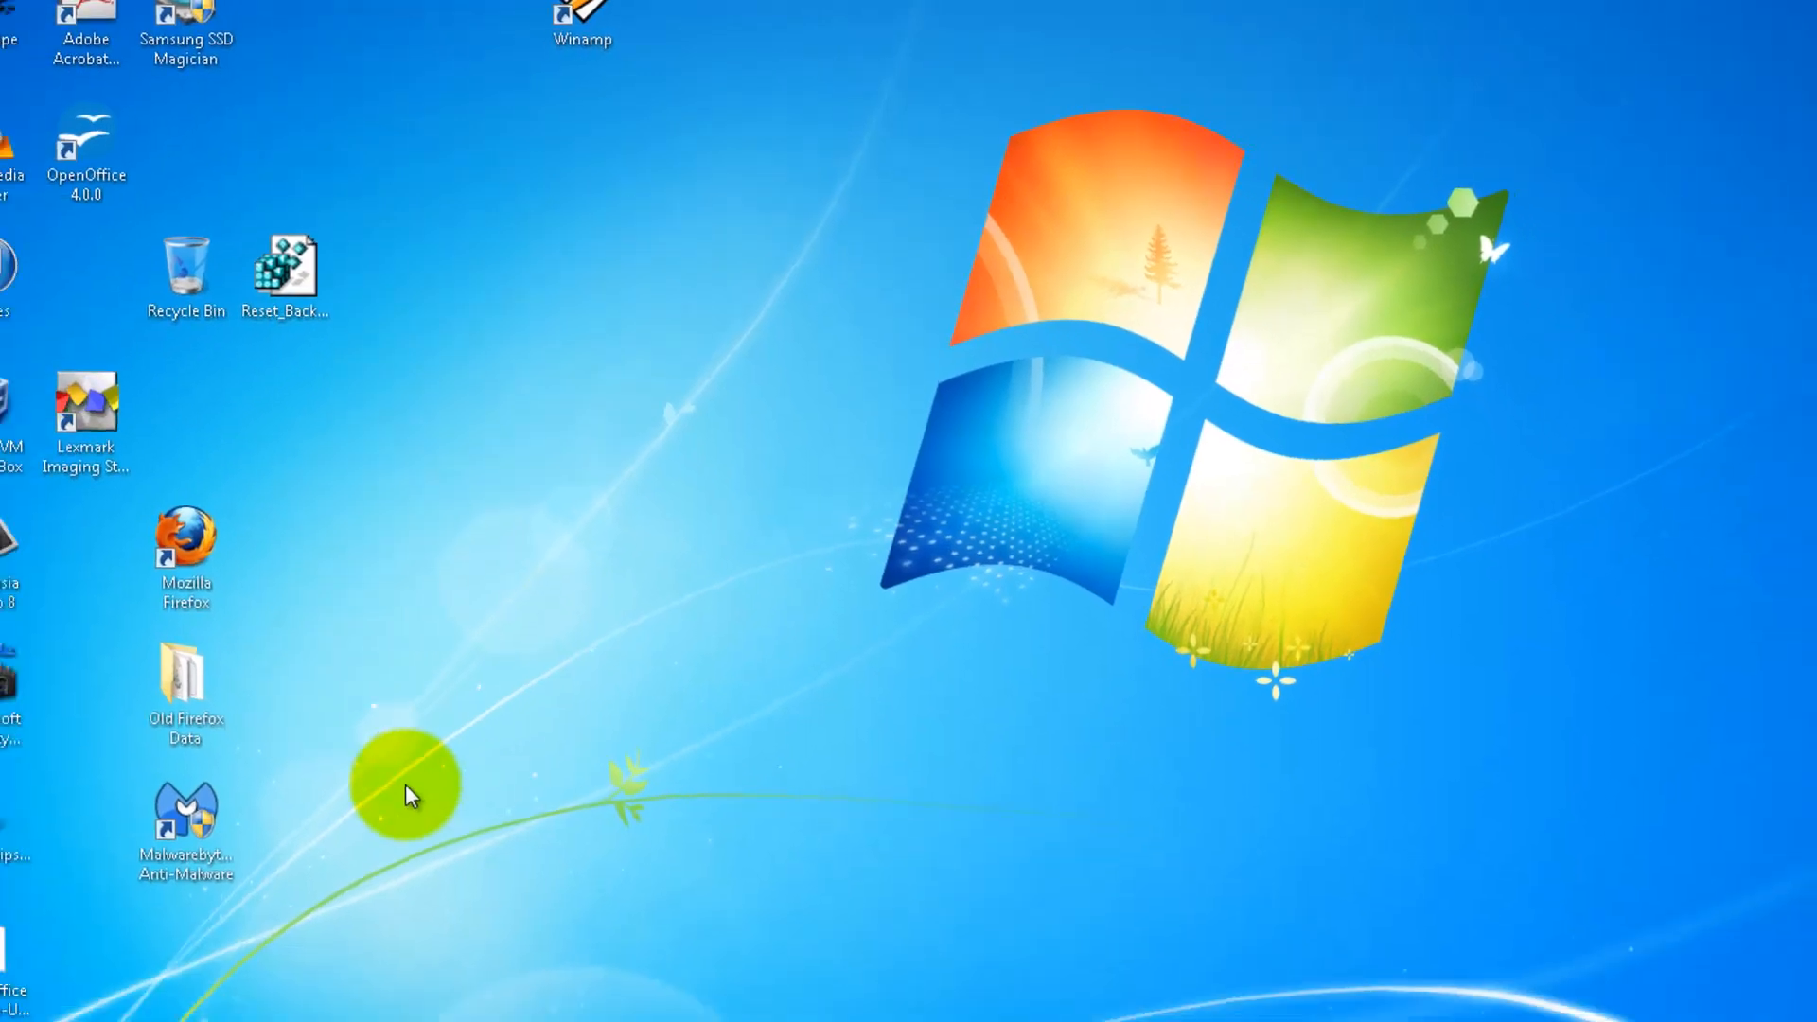
- Search Windows for "backup" and open Backup and Restore
left_click(428, 996)
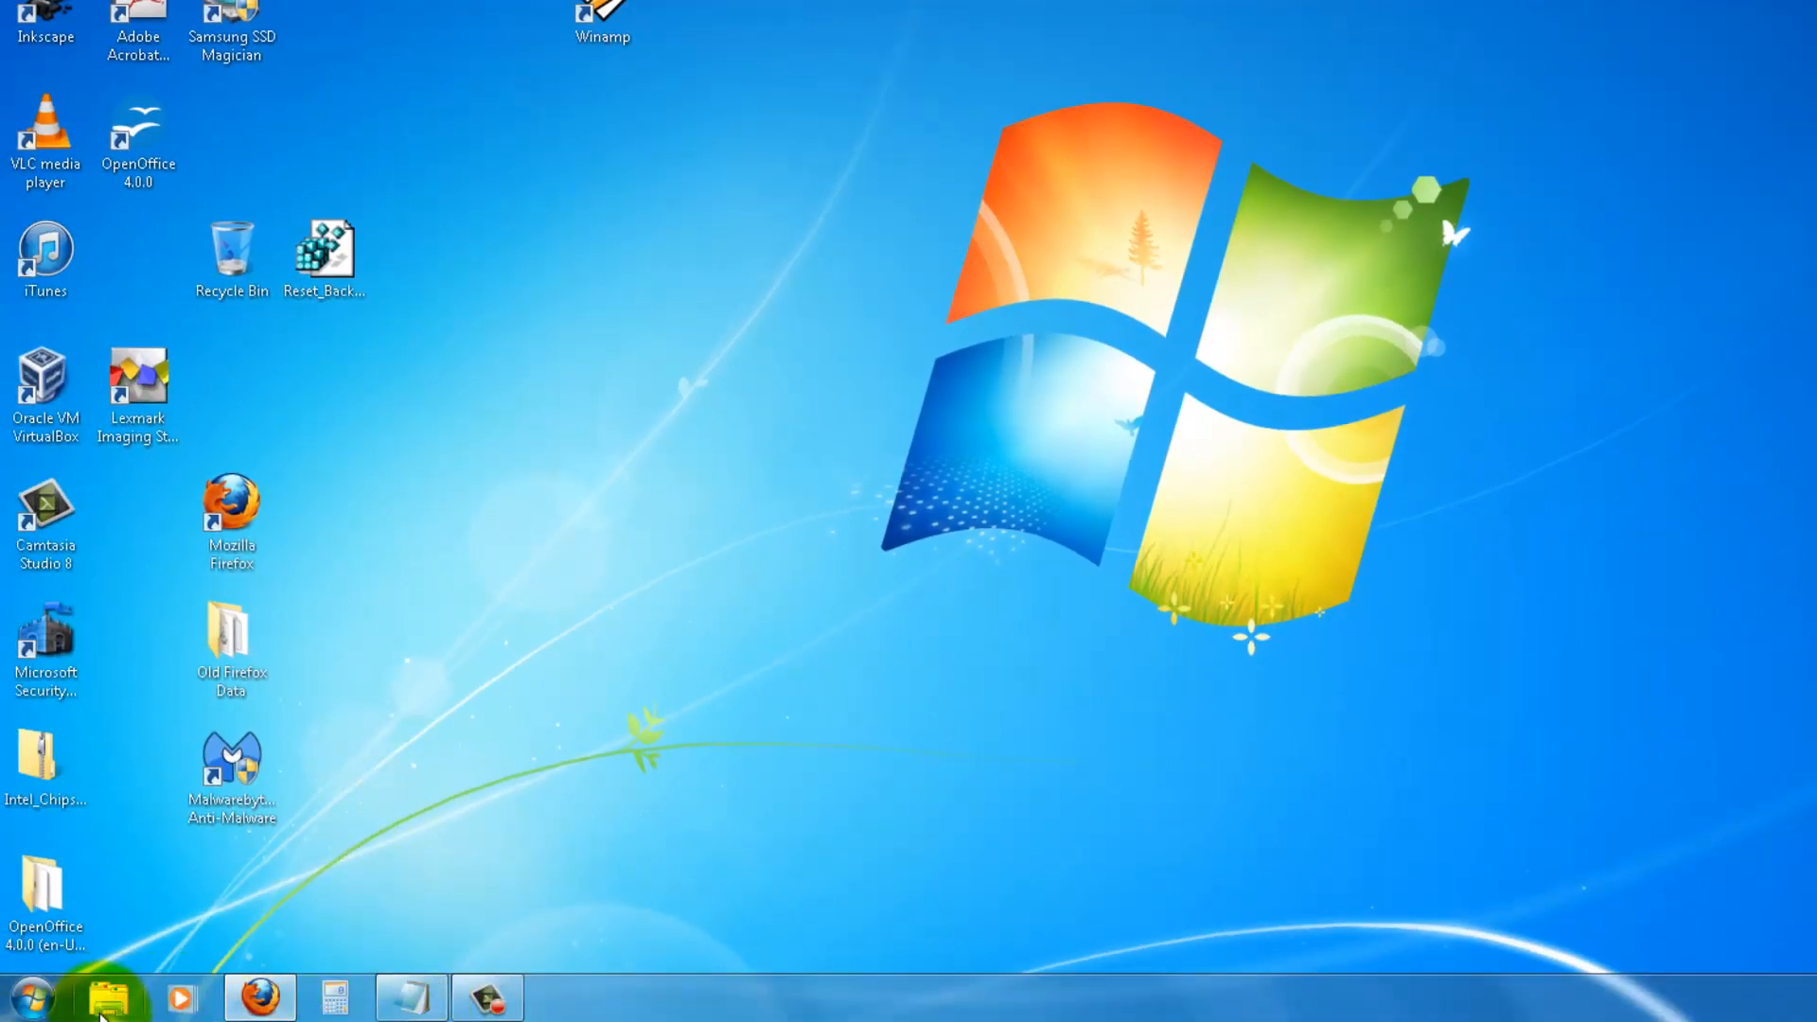
left_click(34, 1001)
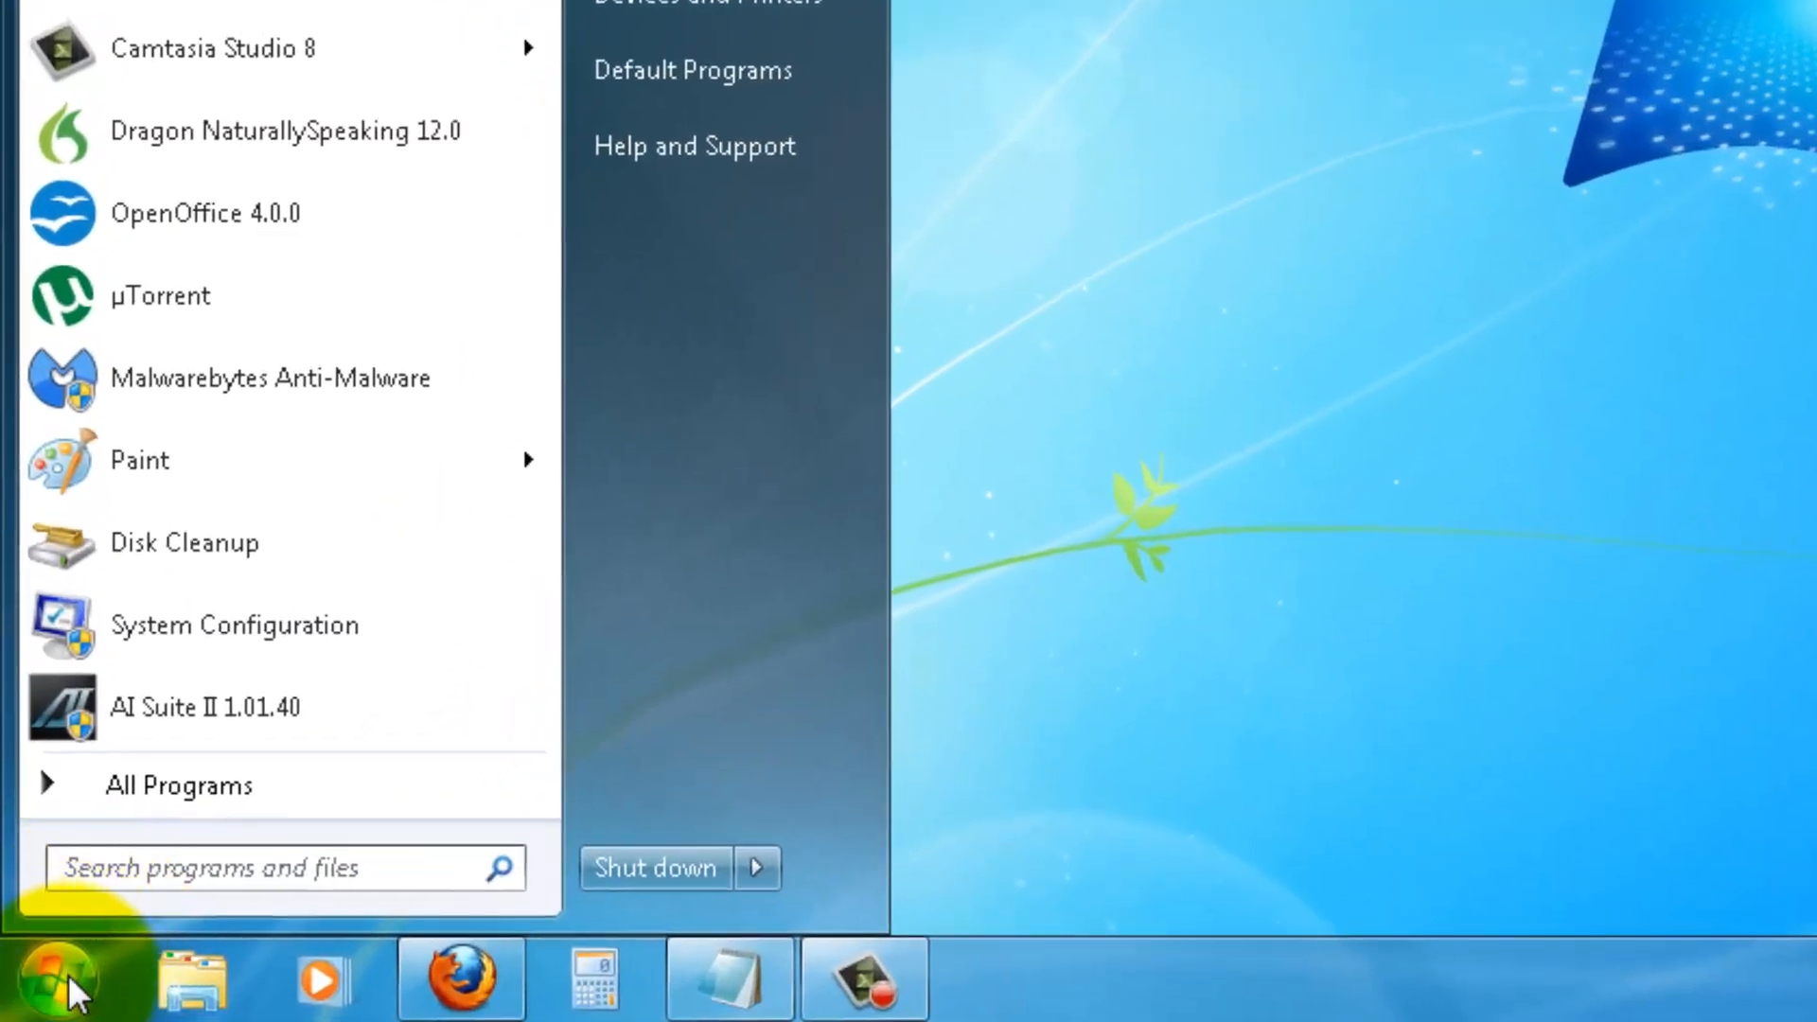
left_click(98, 867)
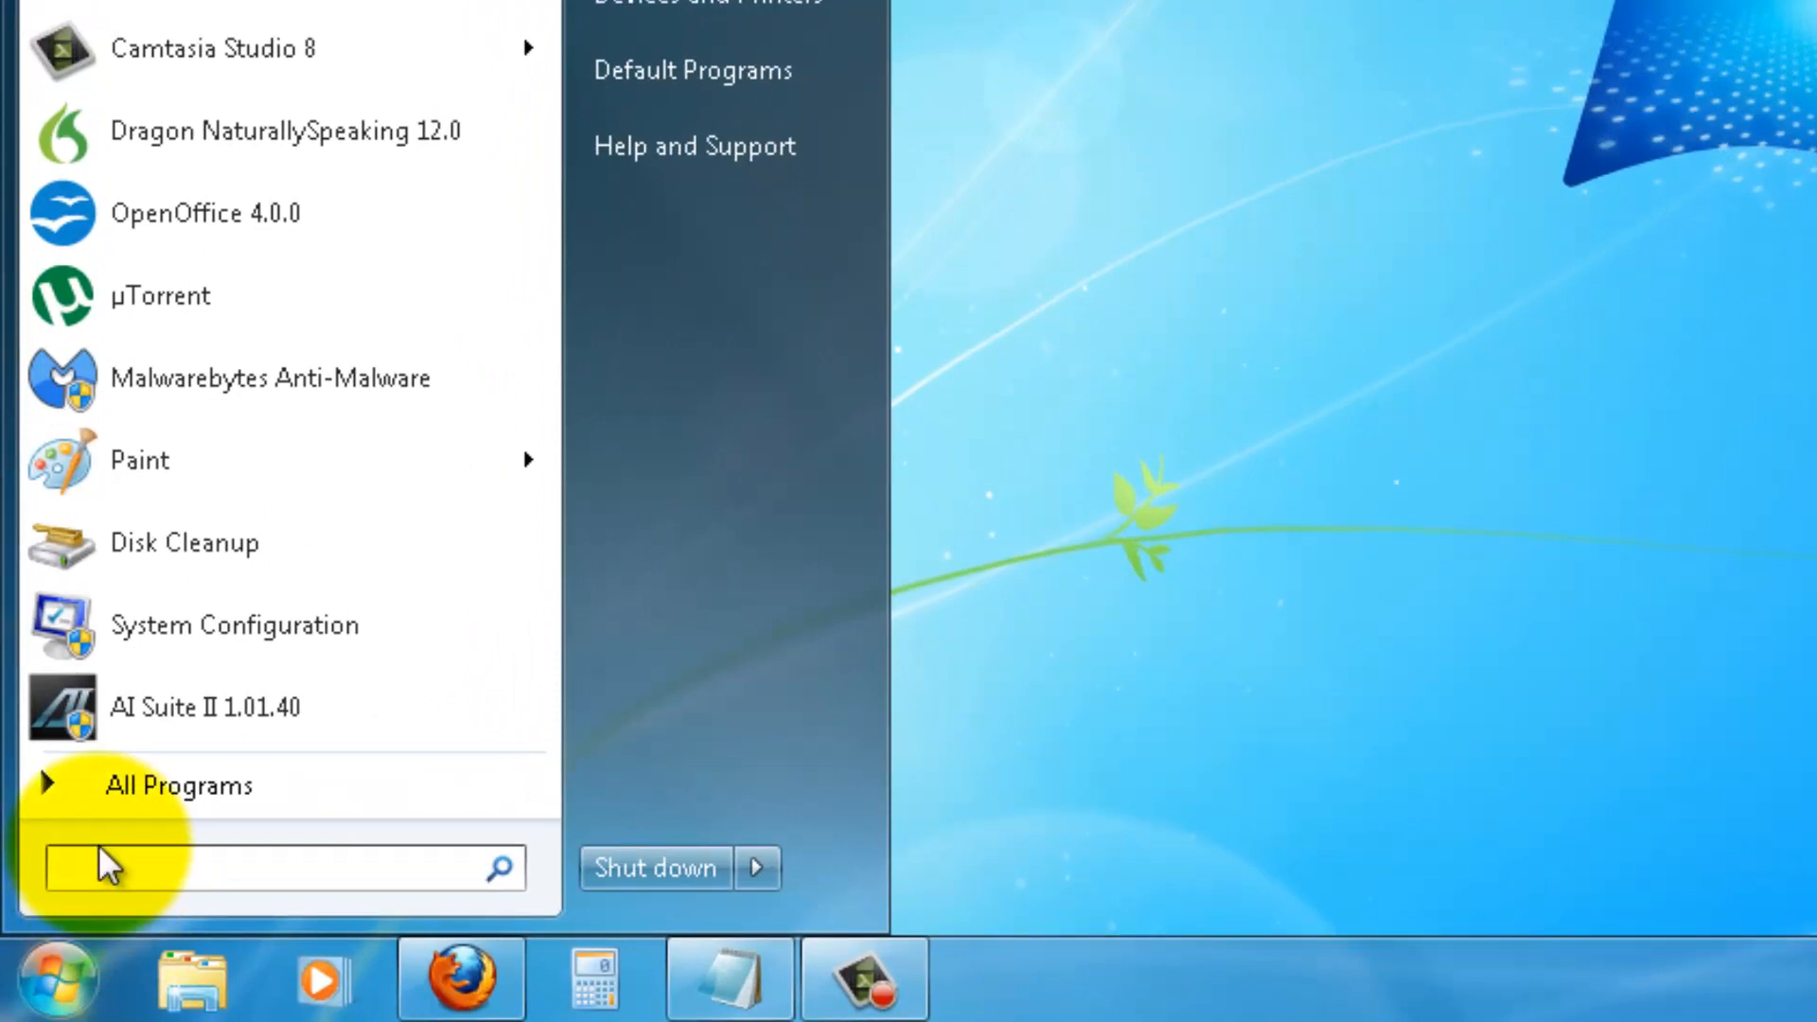
type("bac")
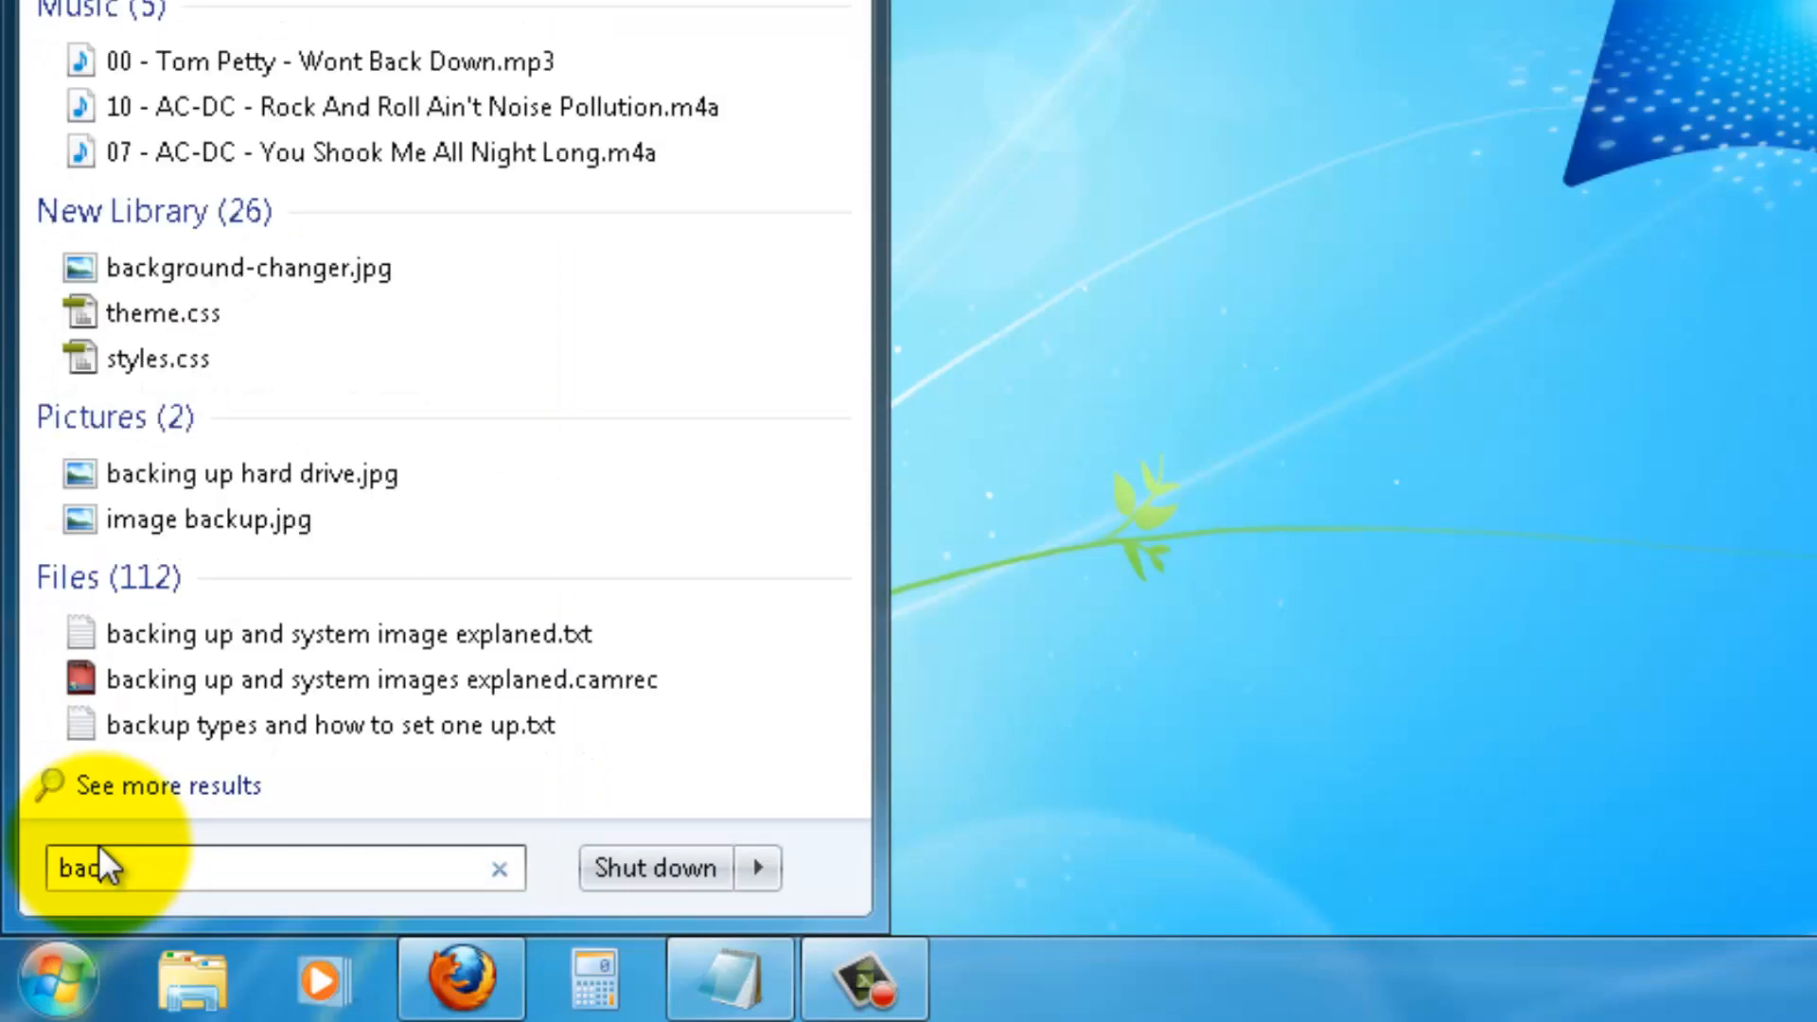
type("kup")
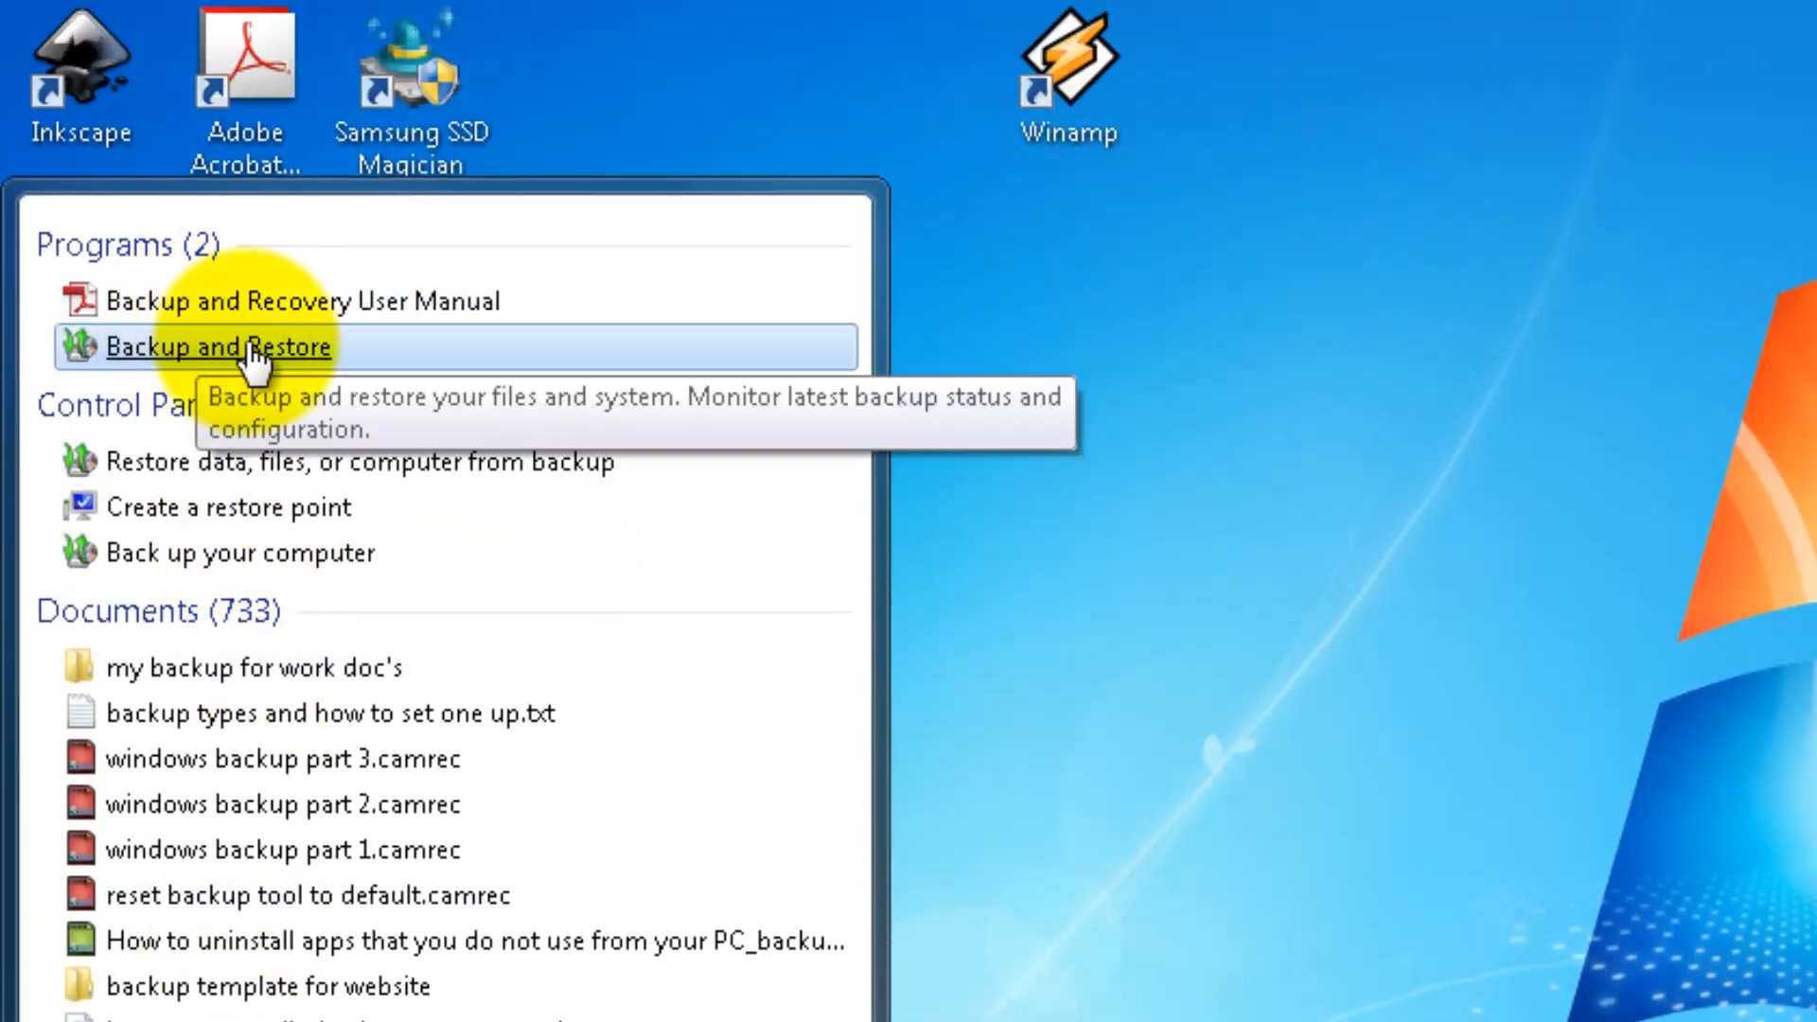
left_click(200, 350)
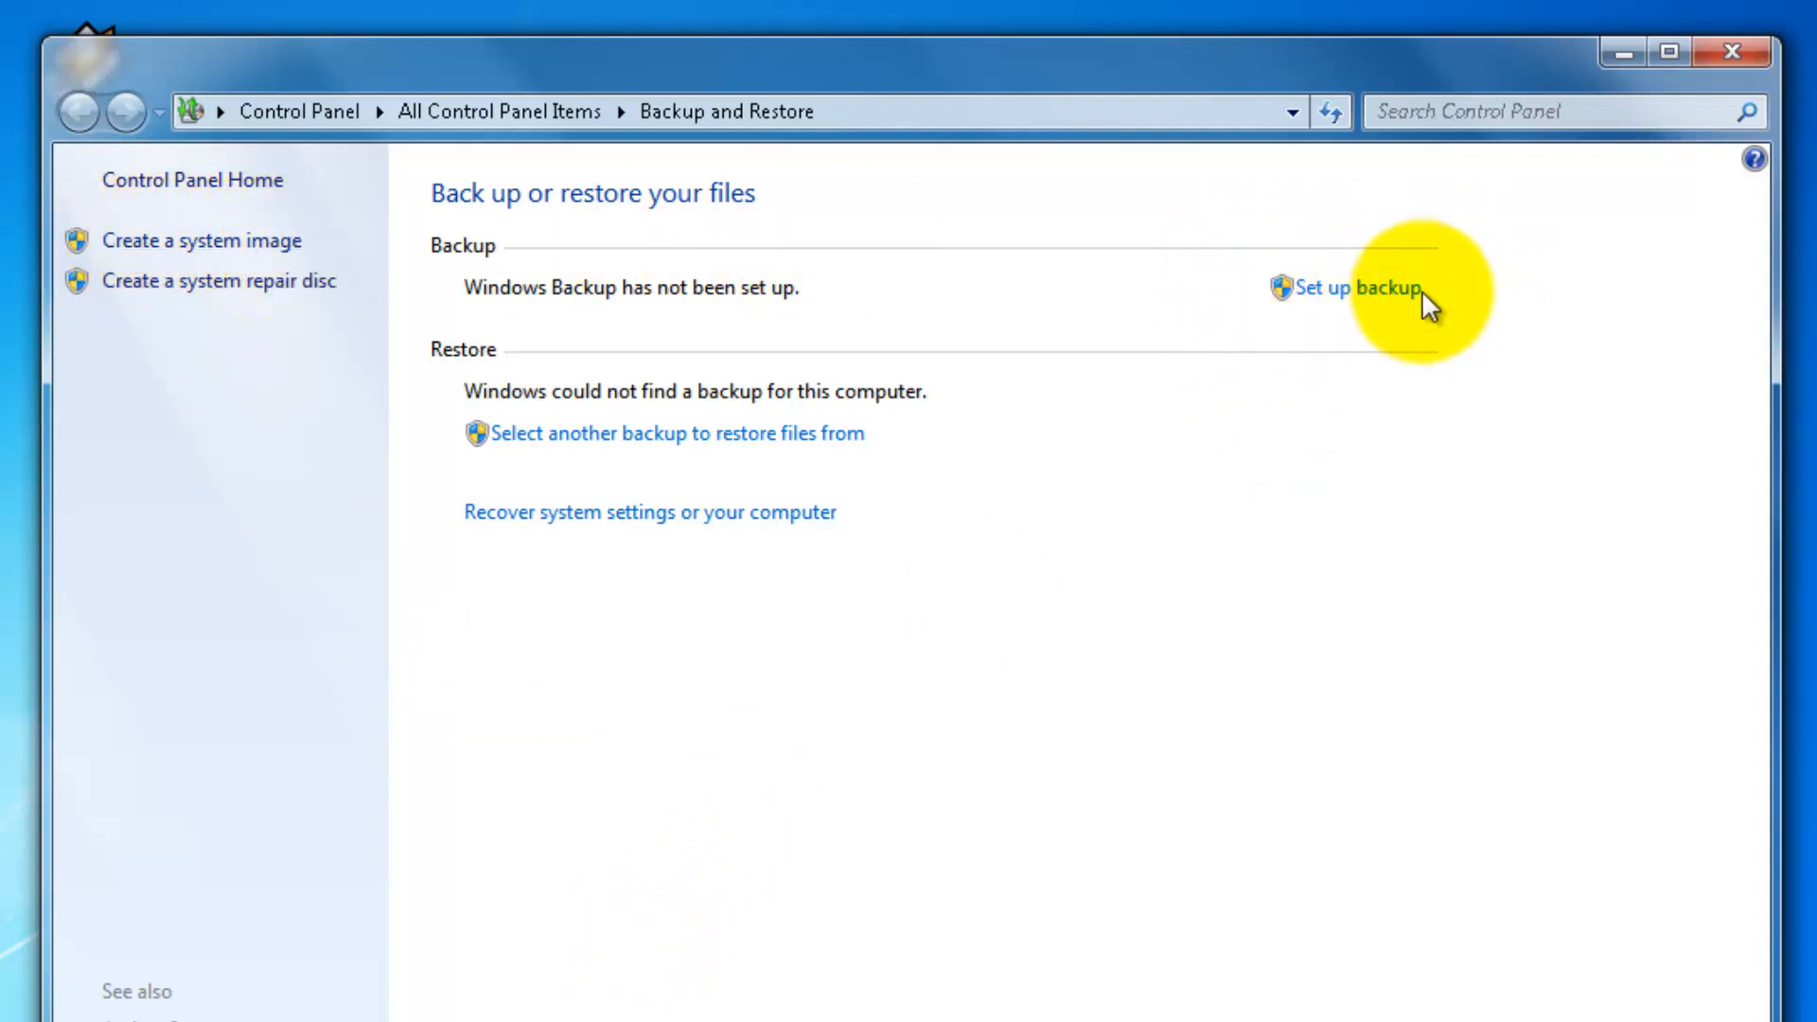
- Start setting up a backup on the Elements (D:) drive and opt to choose the backup items manually with "Let me choose"
left_click(1359, 286)
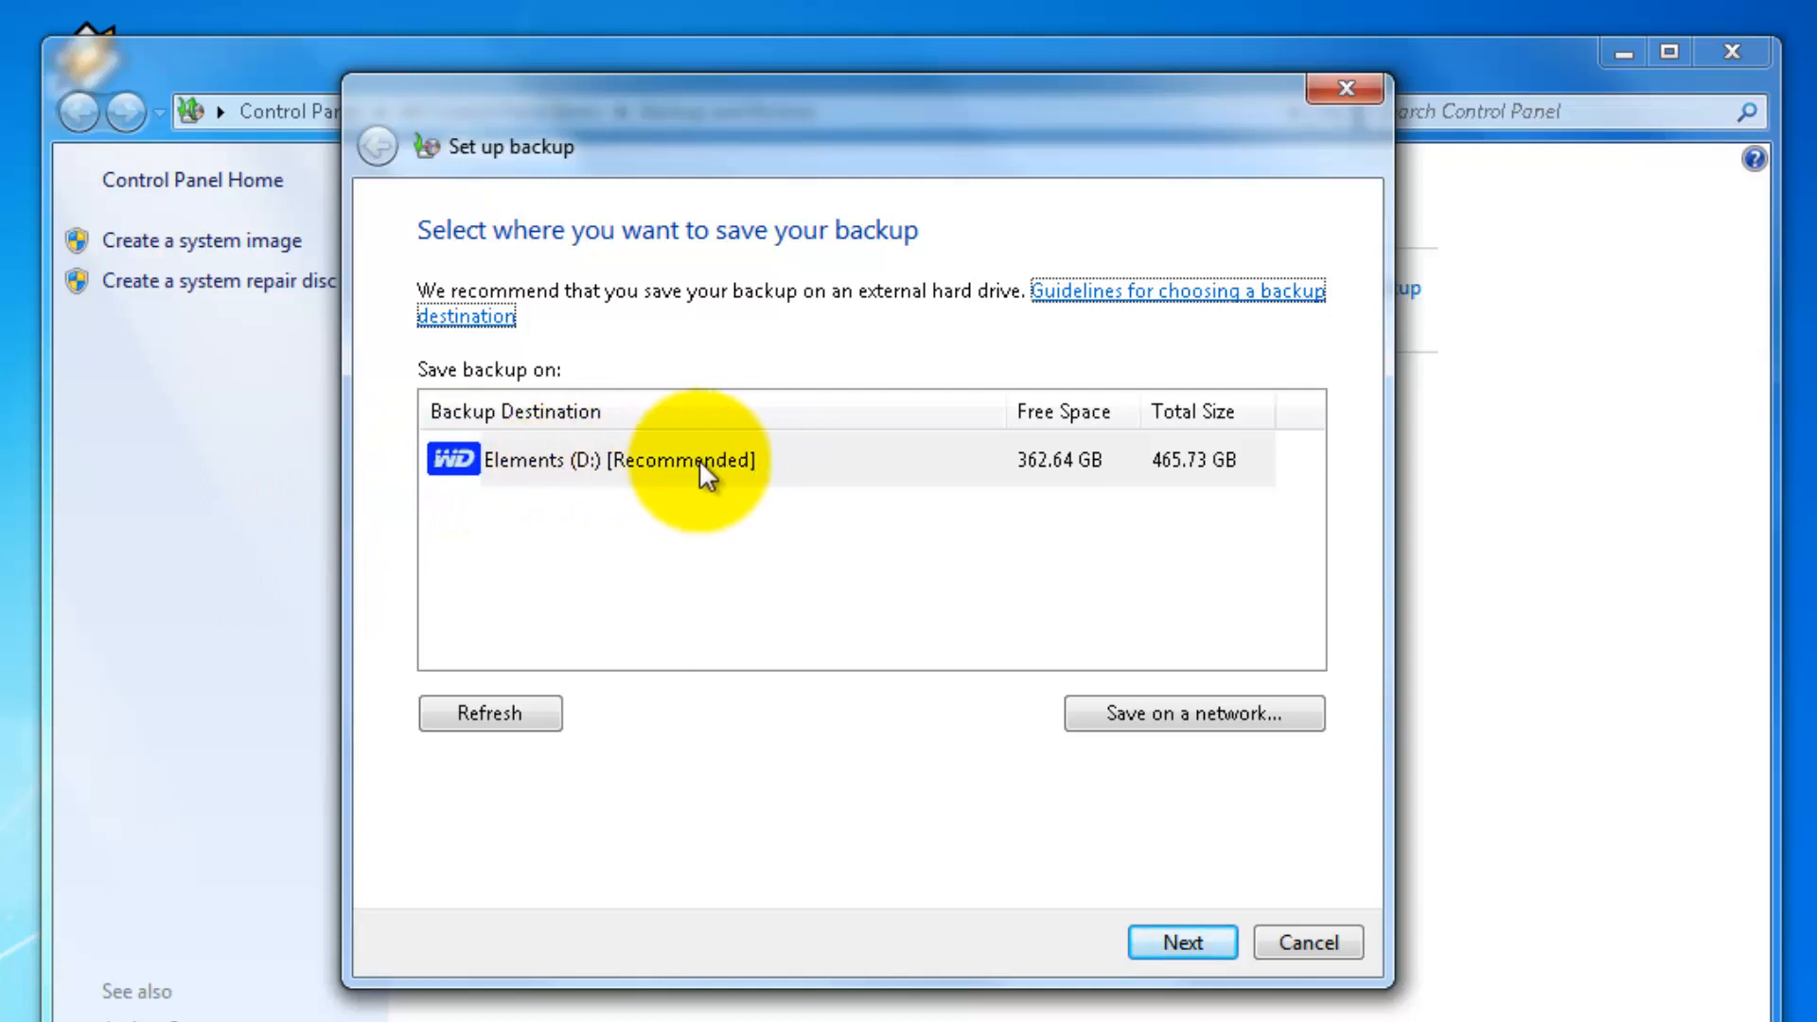
left_click(548, 463)
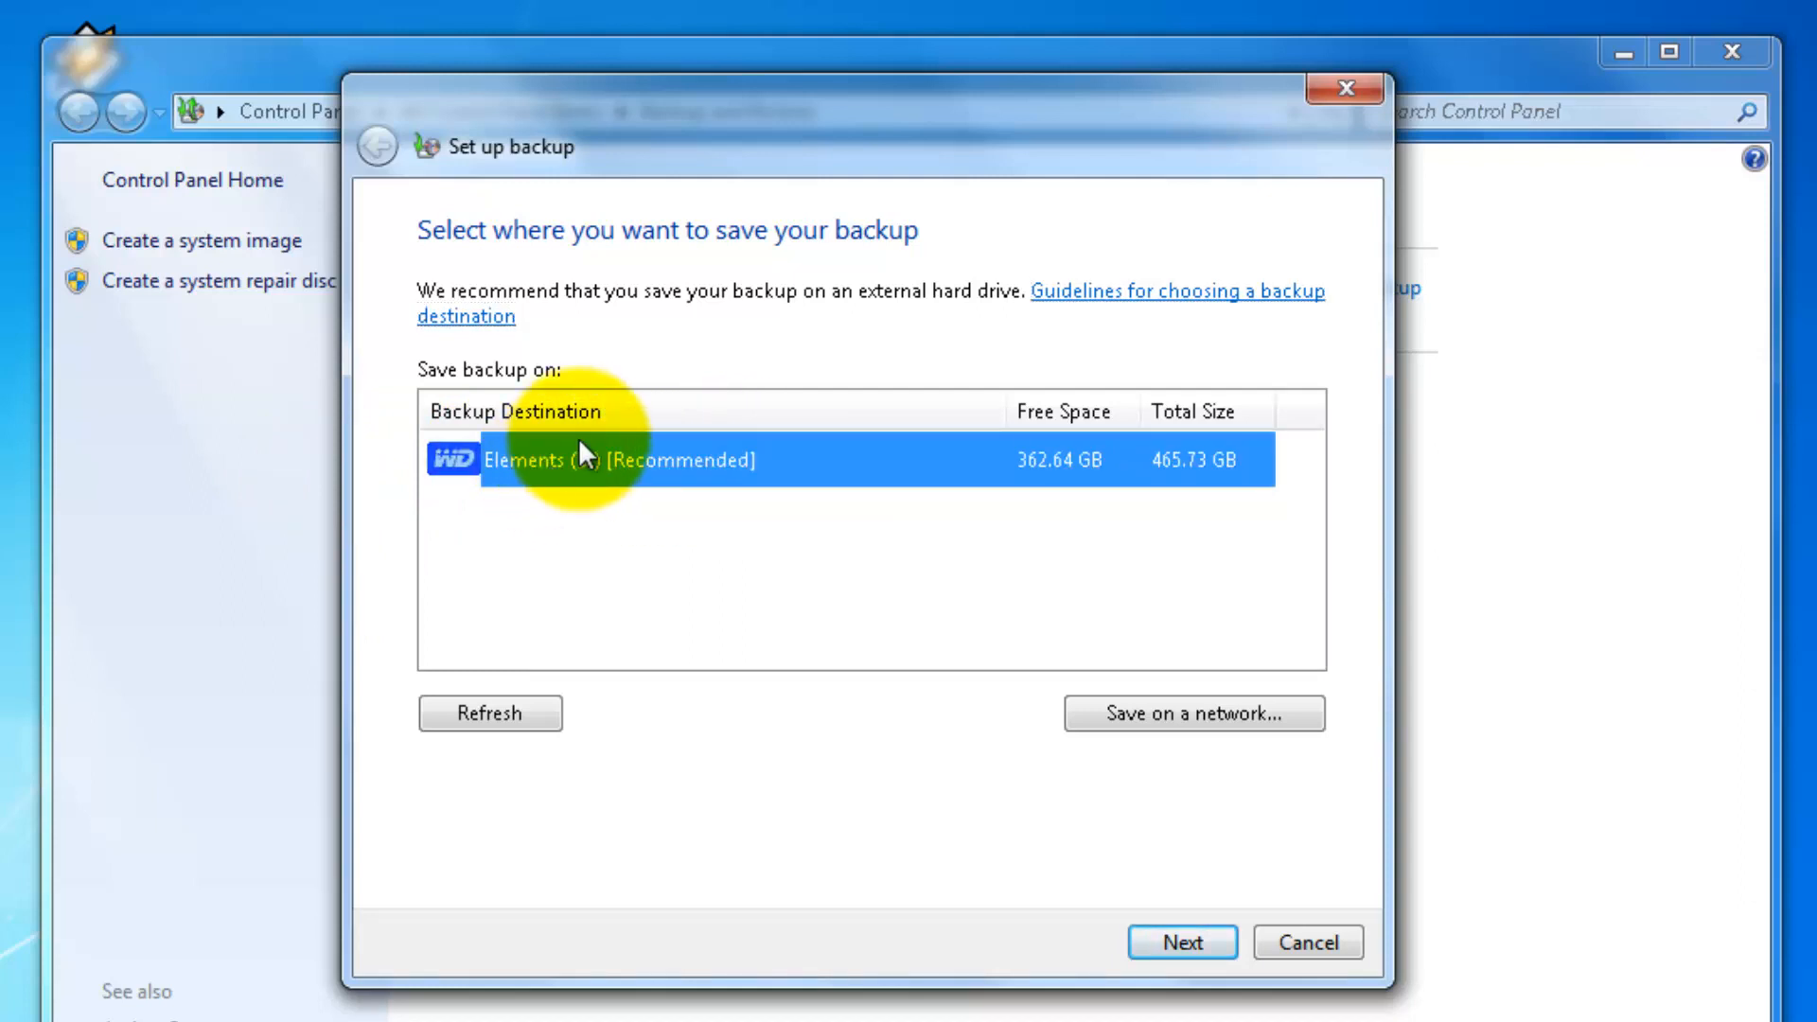
left_click(1183, 941)
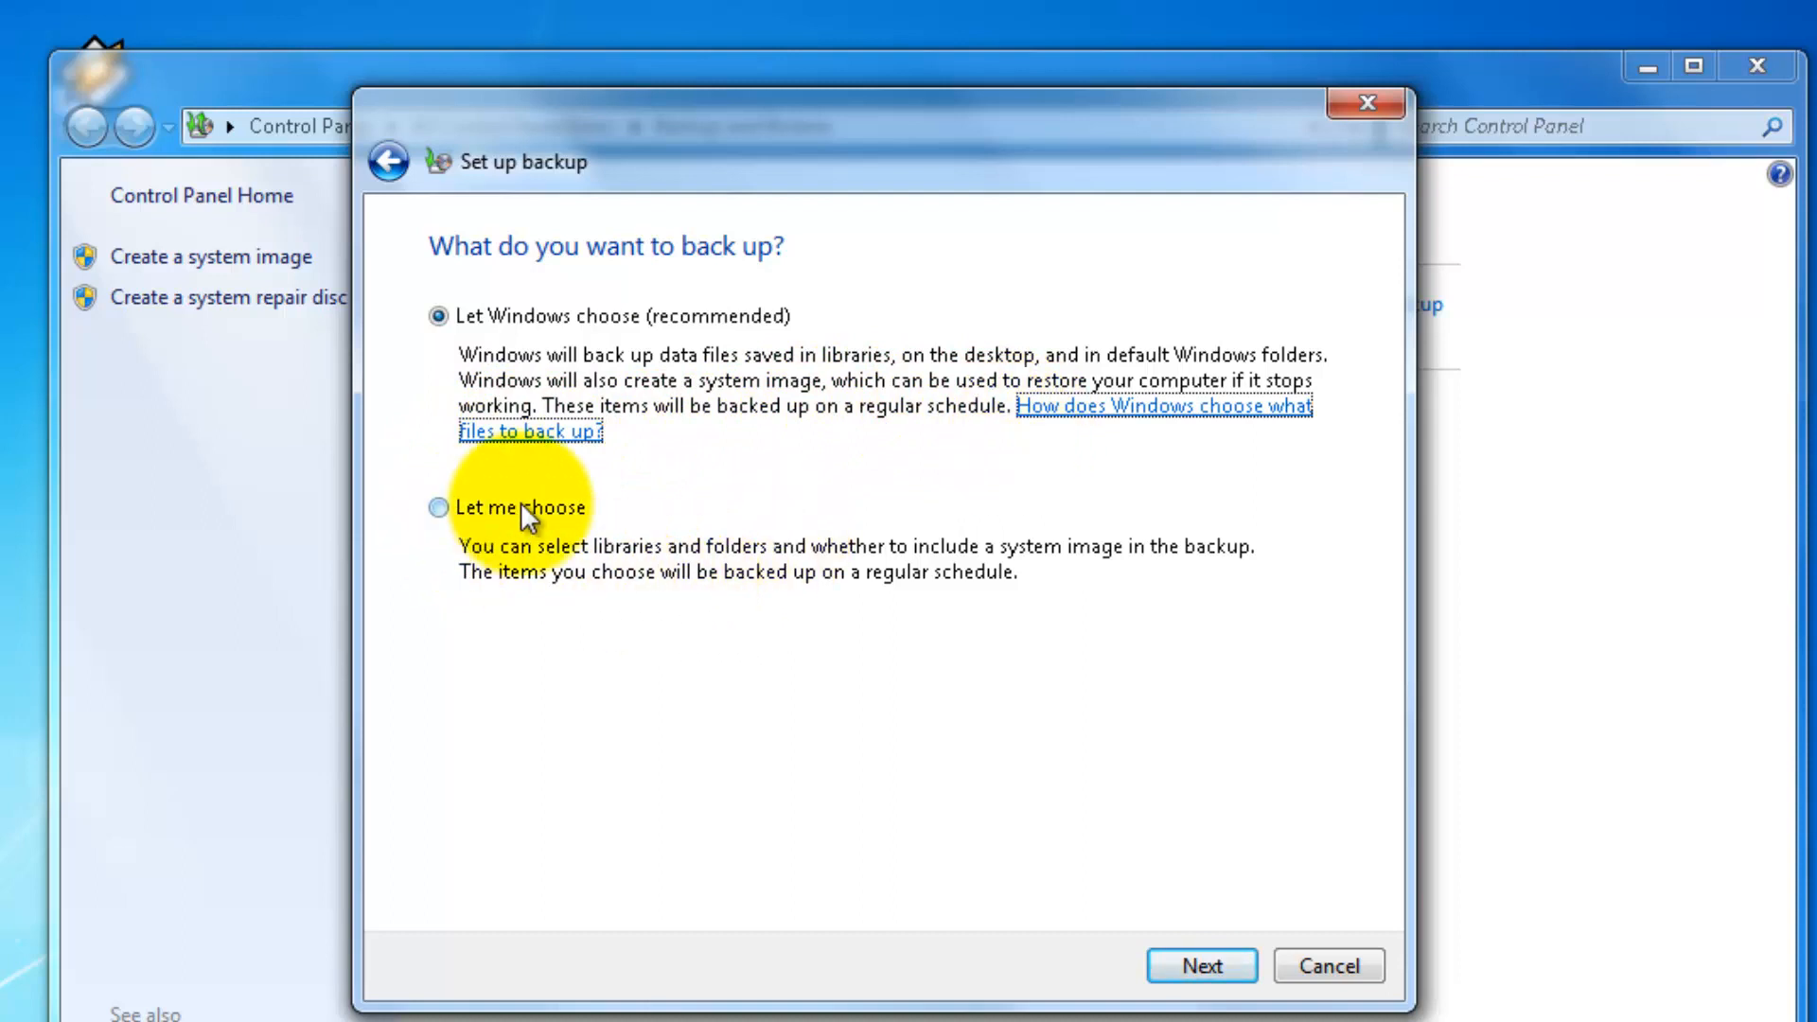
left_click(439, 507)
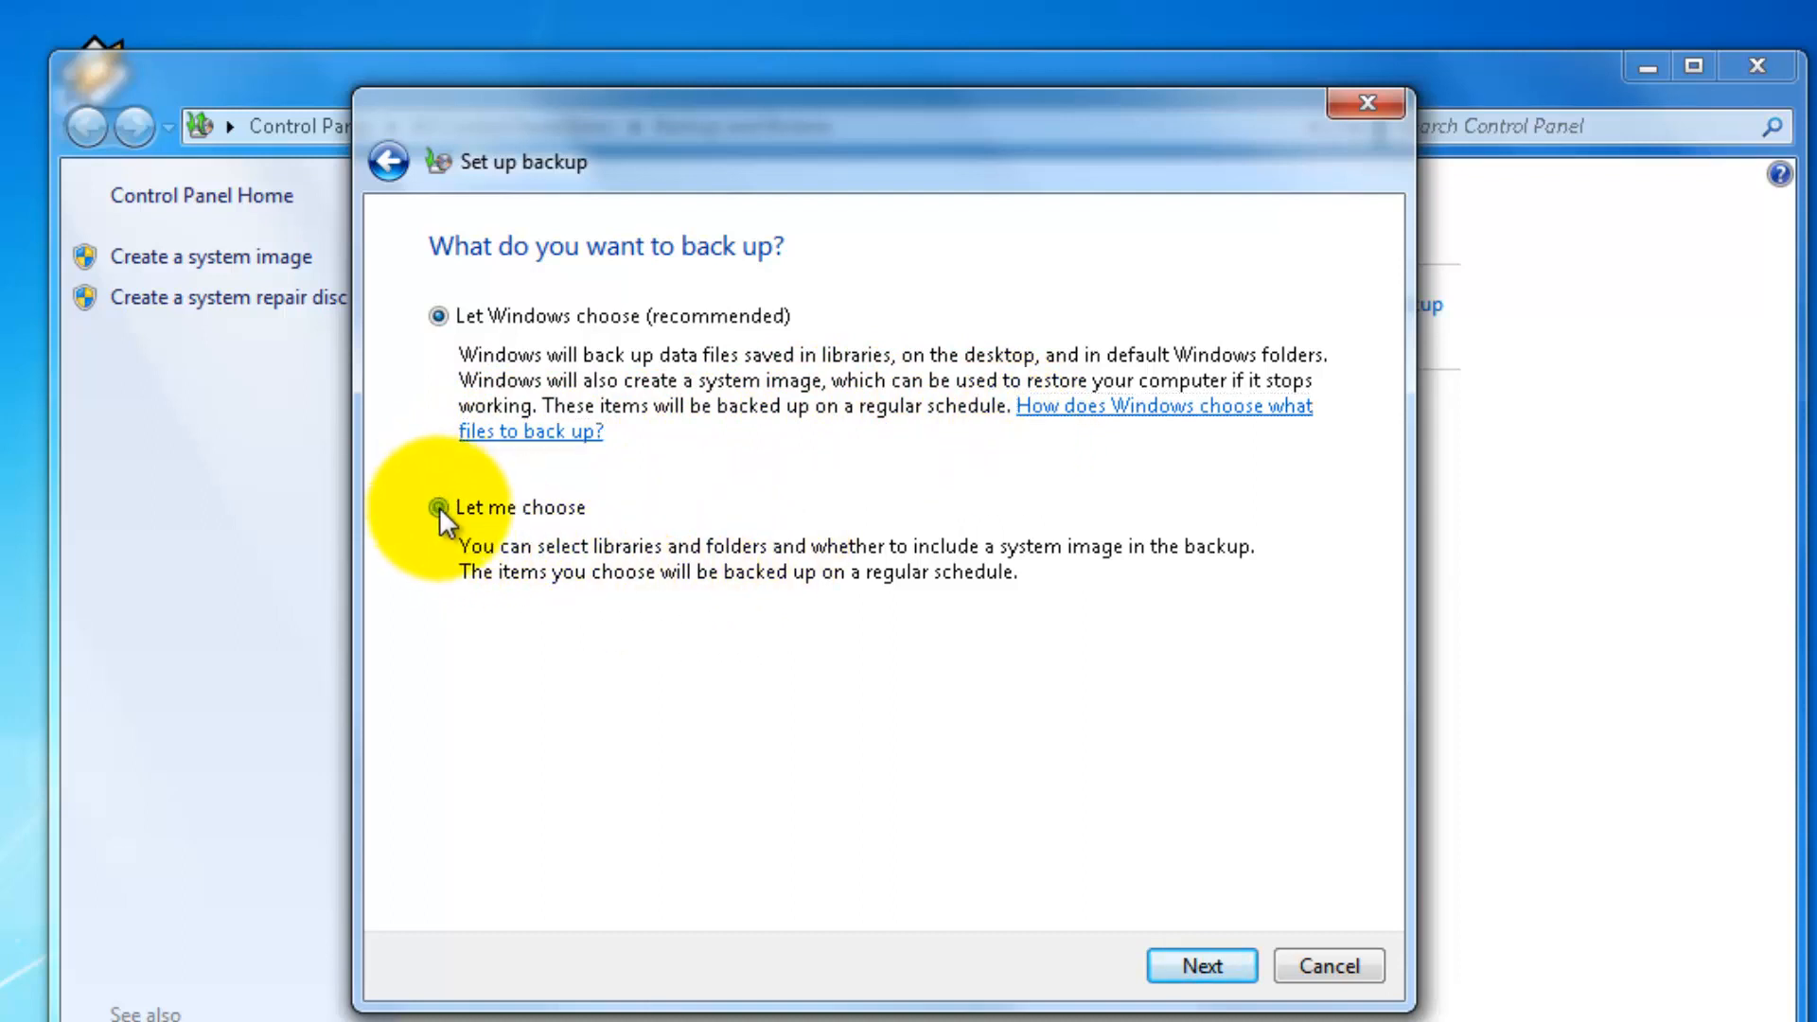
left_click(1200, 966)
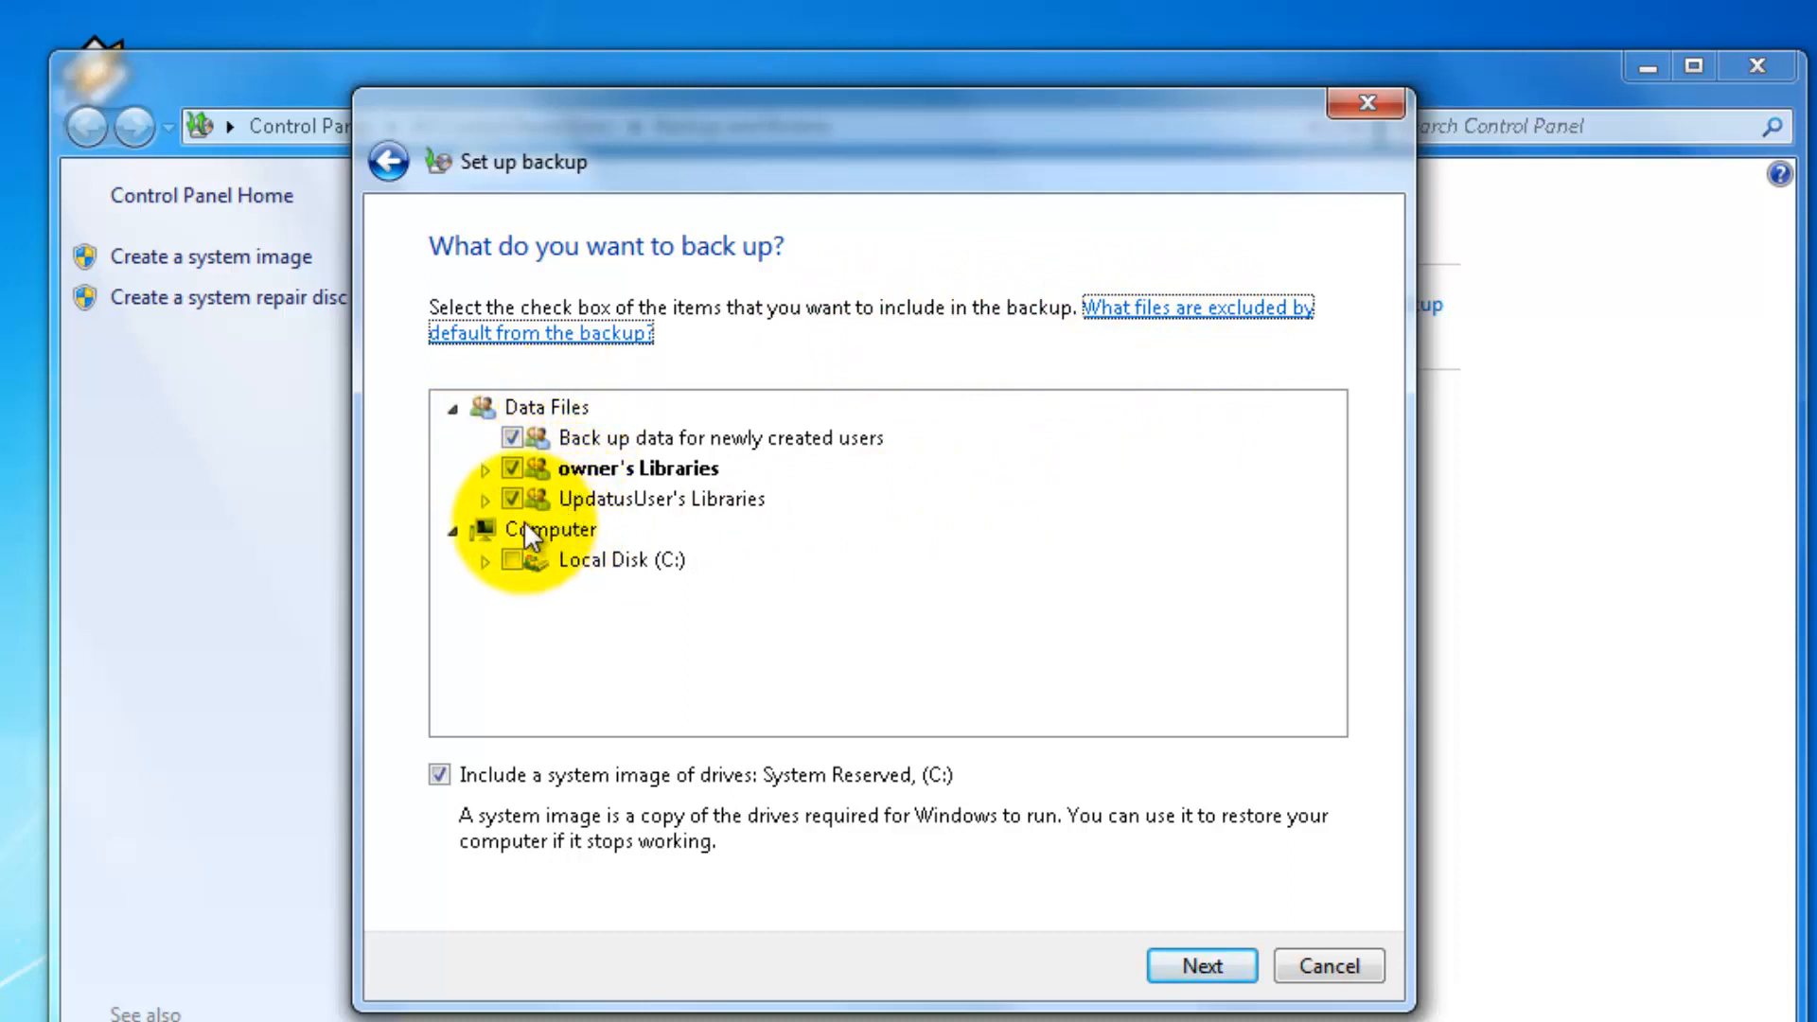
- Exclude data for newly created users, owner's Libraries and UpdatusUser's Libraries from the backup
left_click(512, 436)
left_click(509, 472)
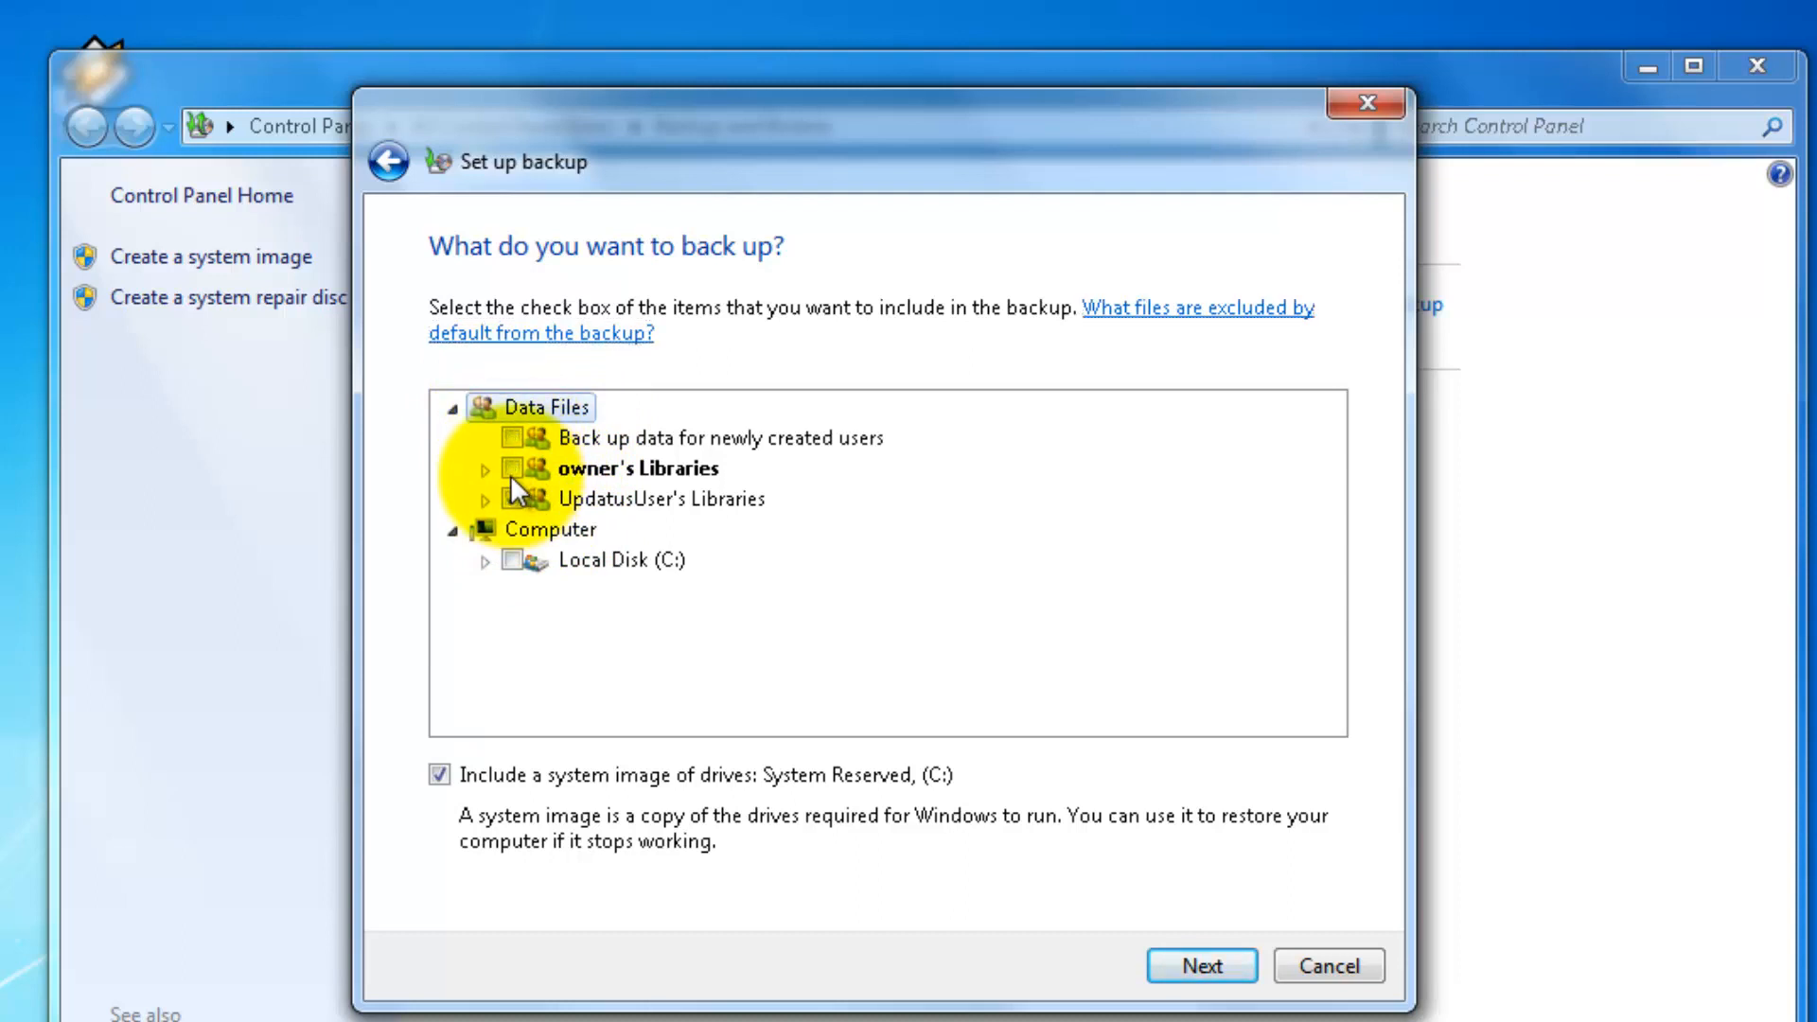
left_click(511, 497)
- Examine which libraries and Additional Locations are included under owner's Libraries, and collapse the list again
left_click(484, 470)
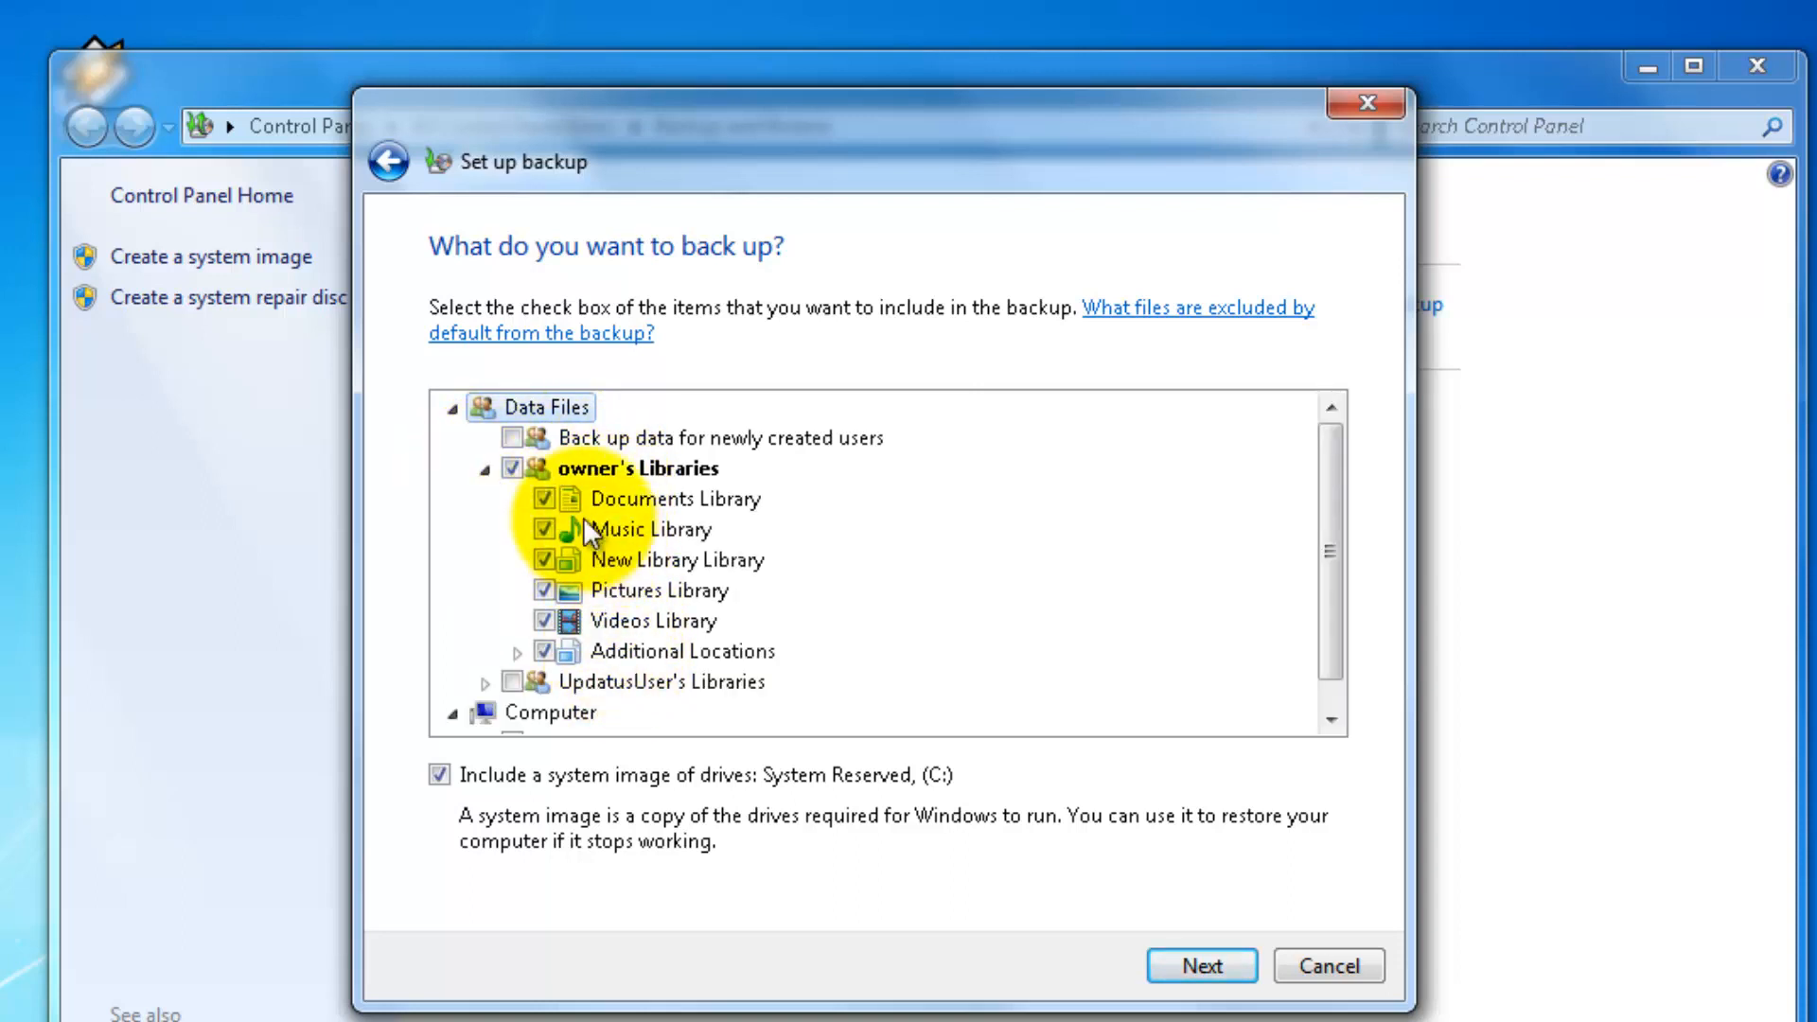
left_click(517, 652)
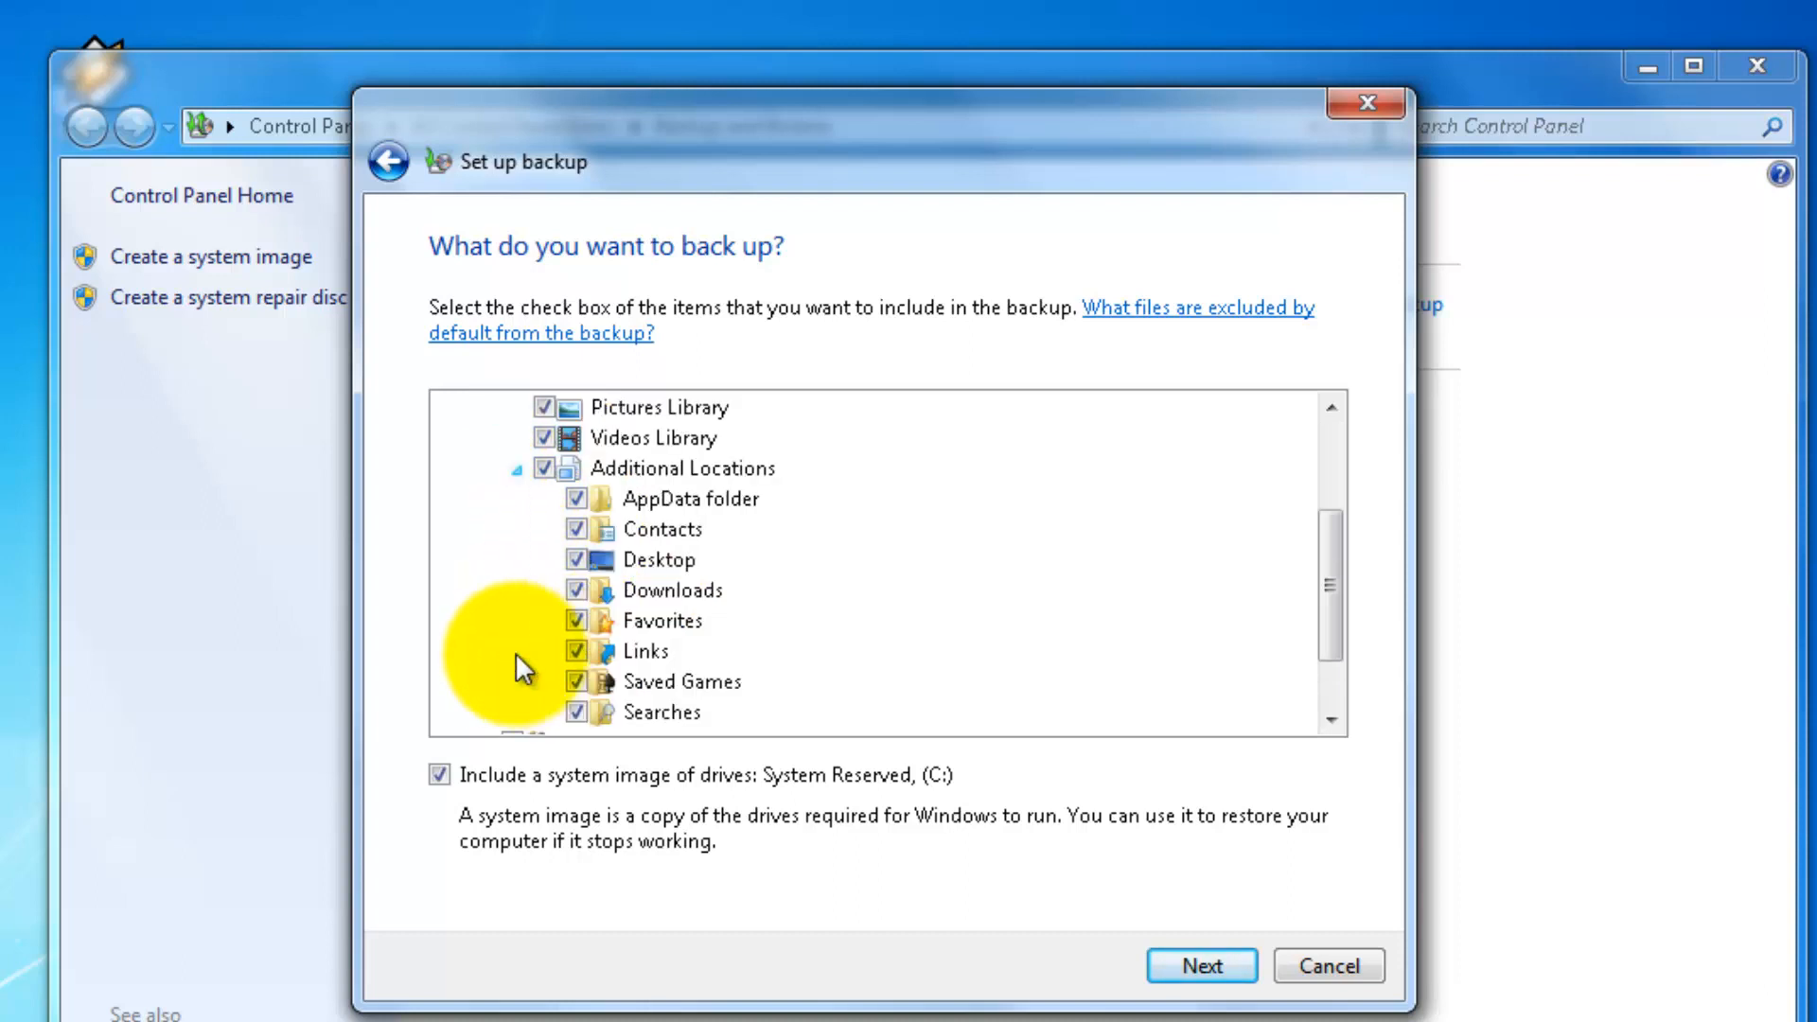
left_click(519, 469)
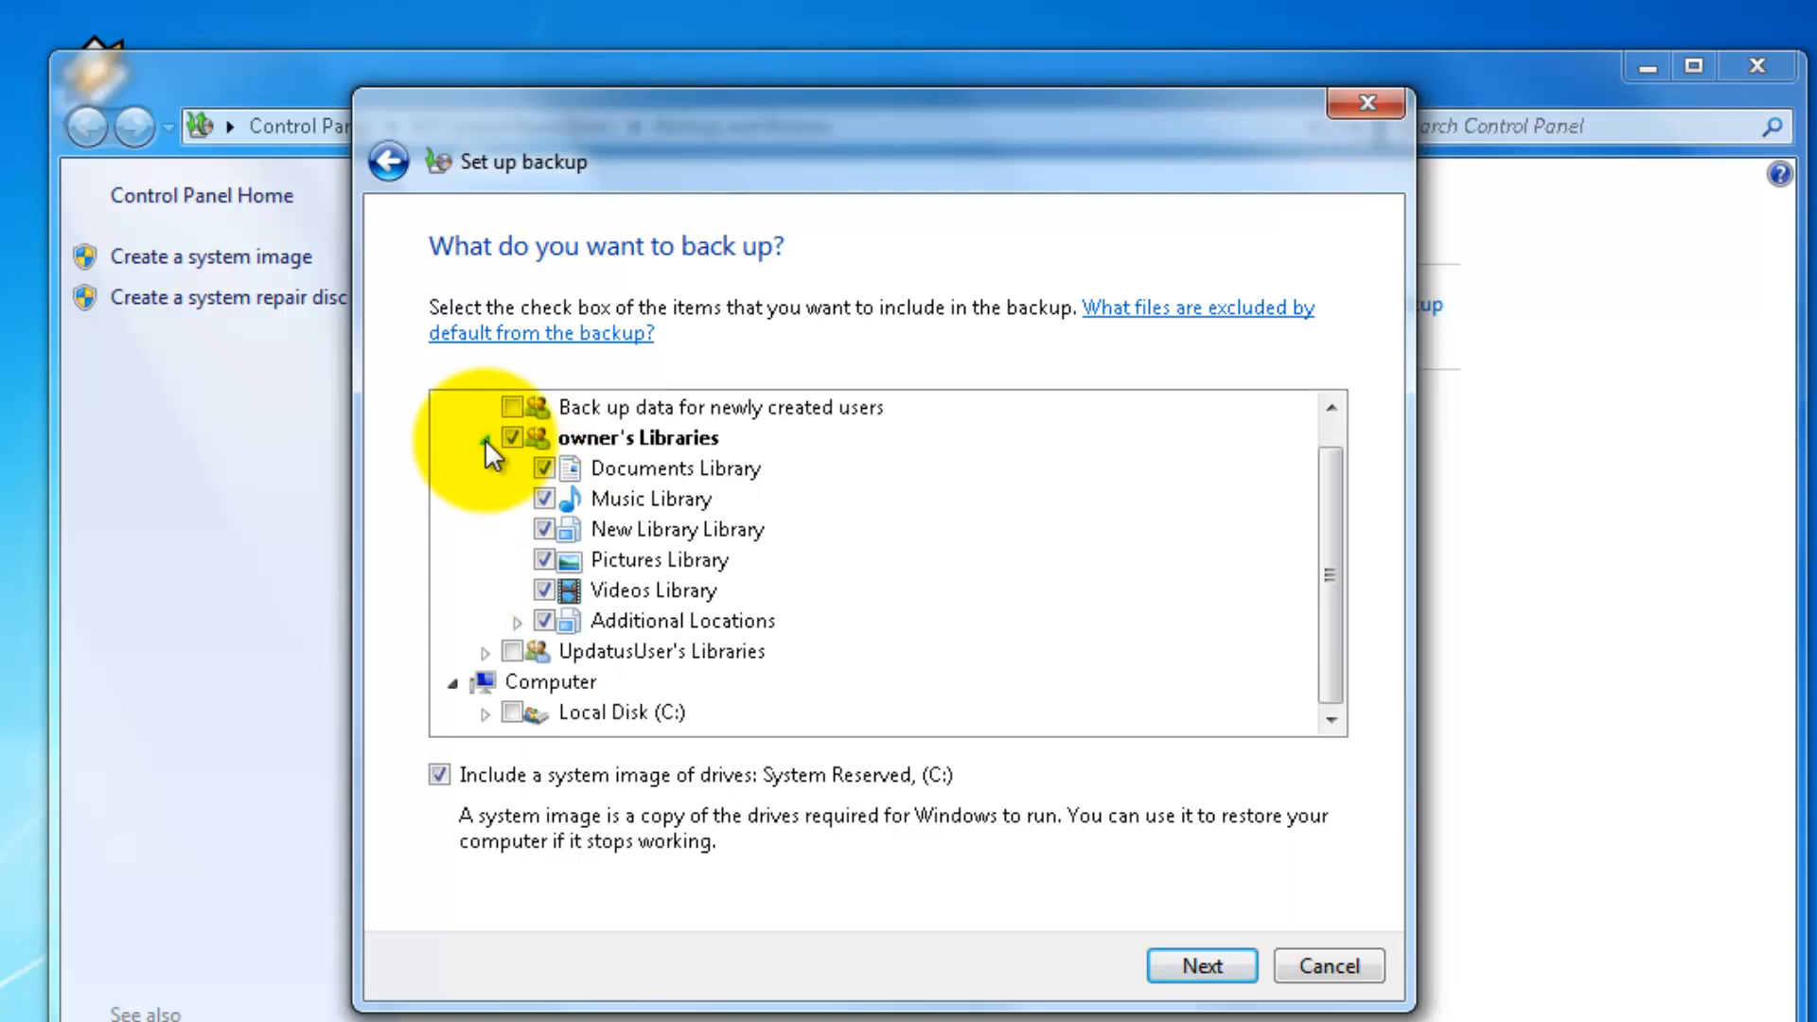
left_click(484, 439)
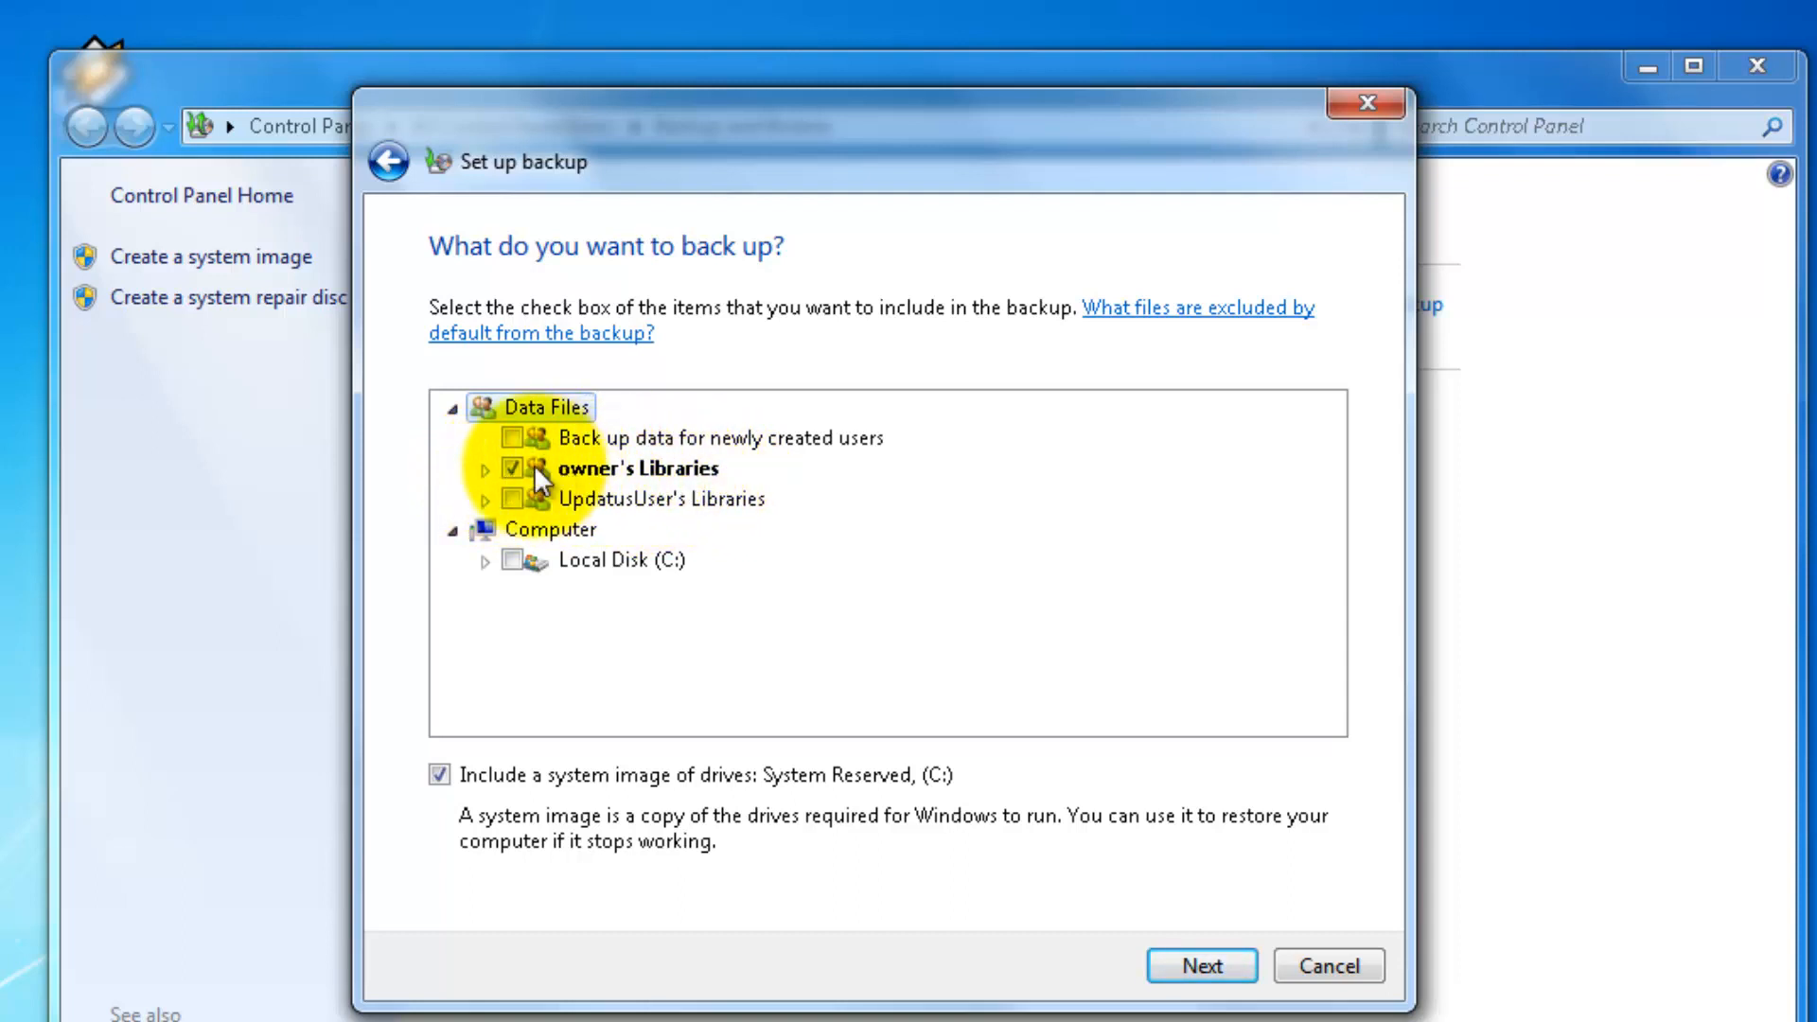
left_click(568, 470)
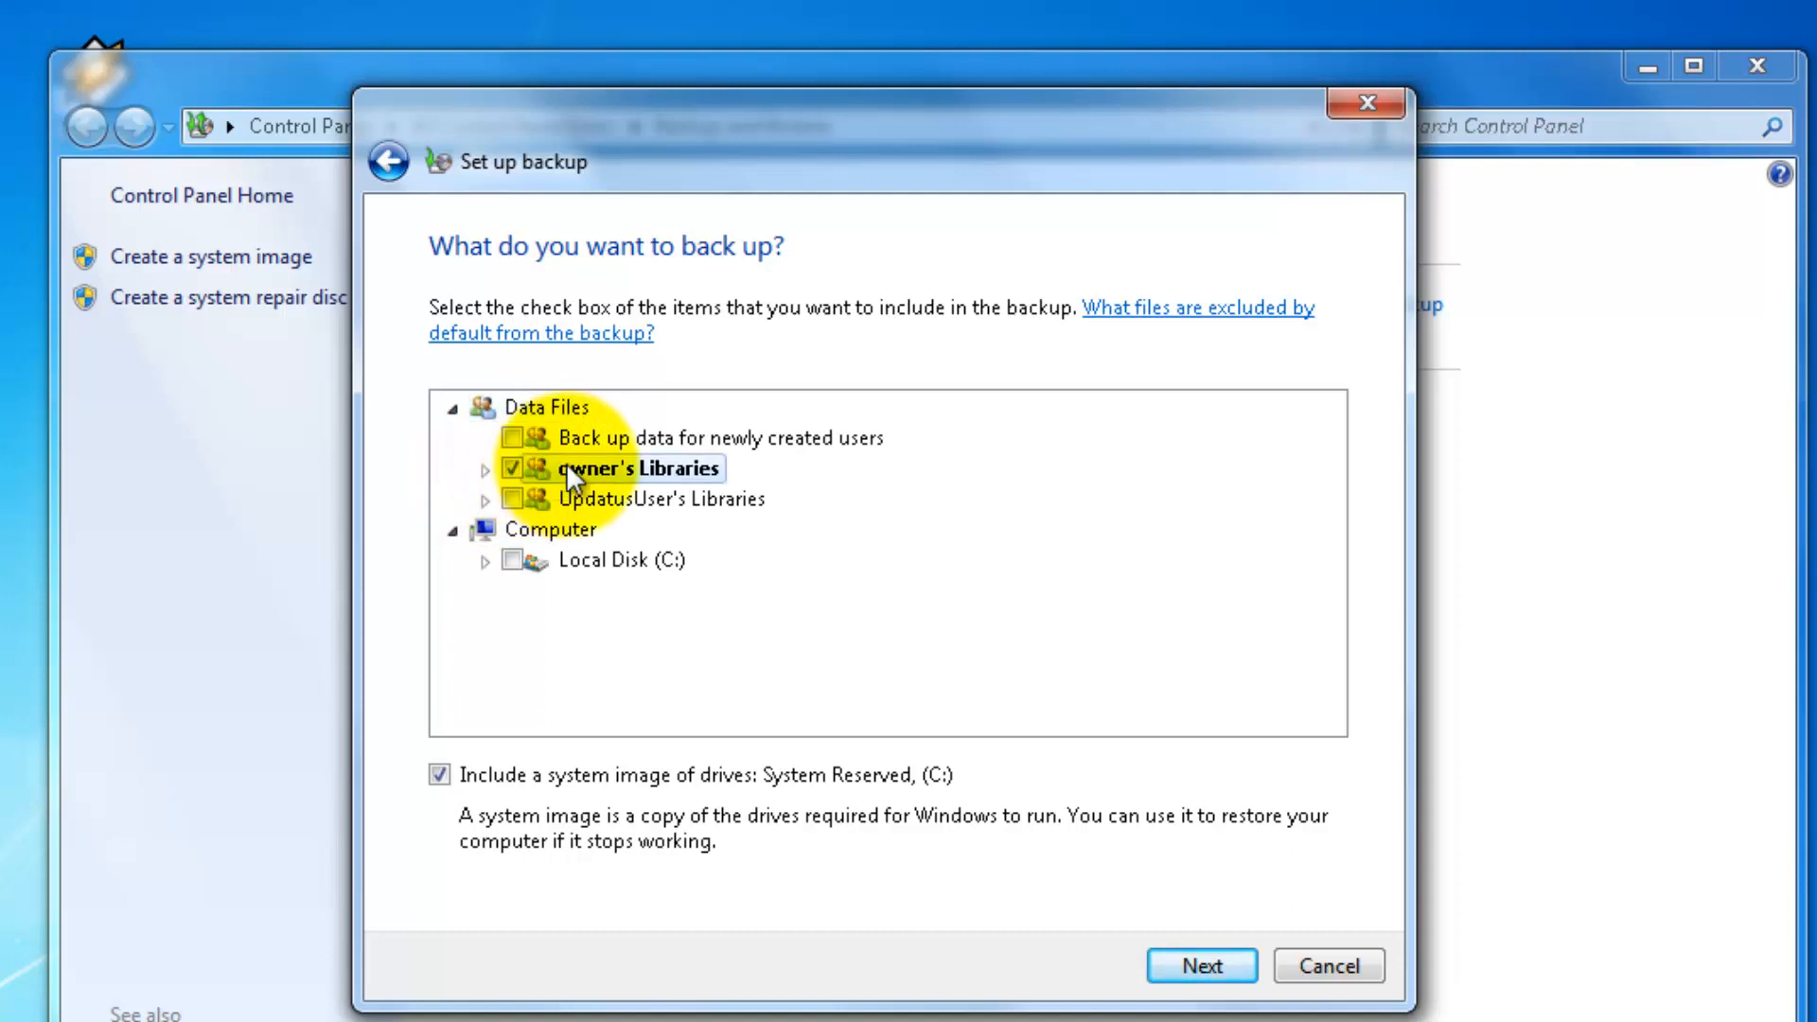
left_click(482, 470)
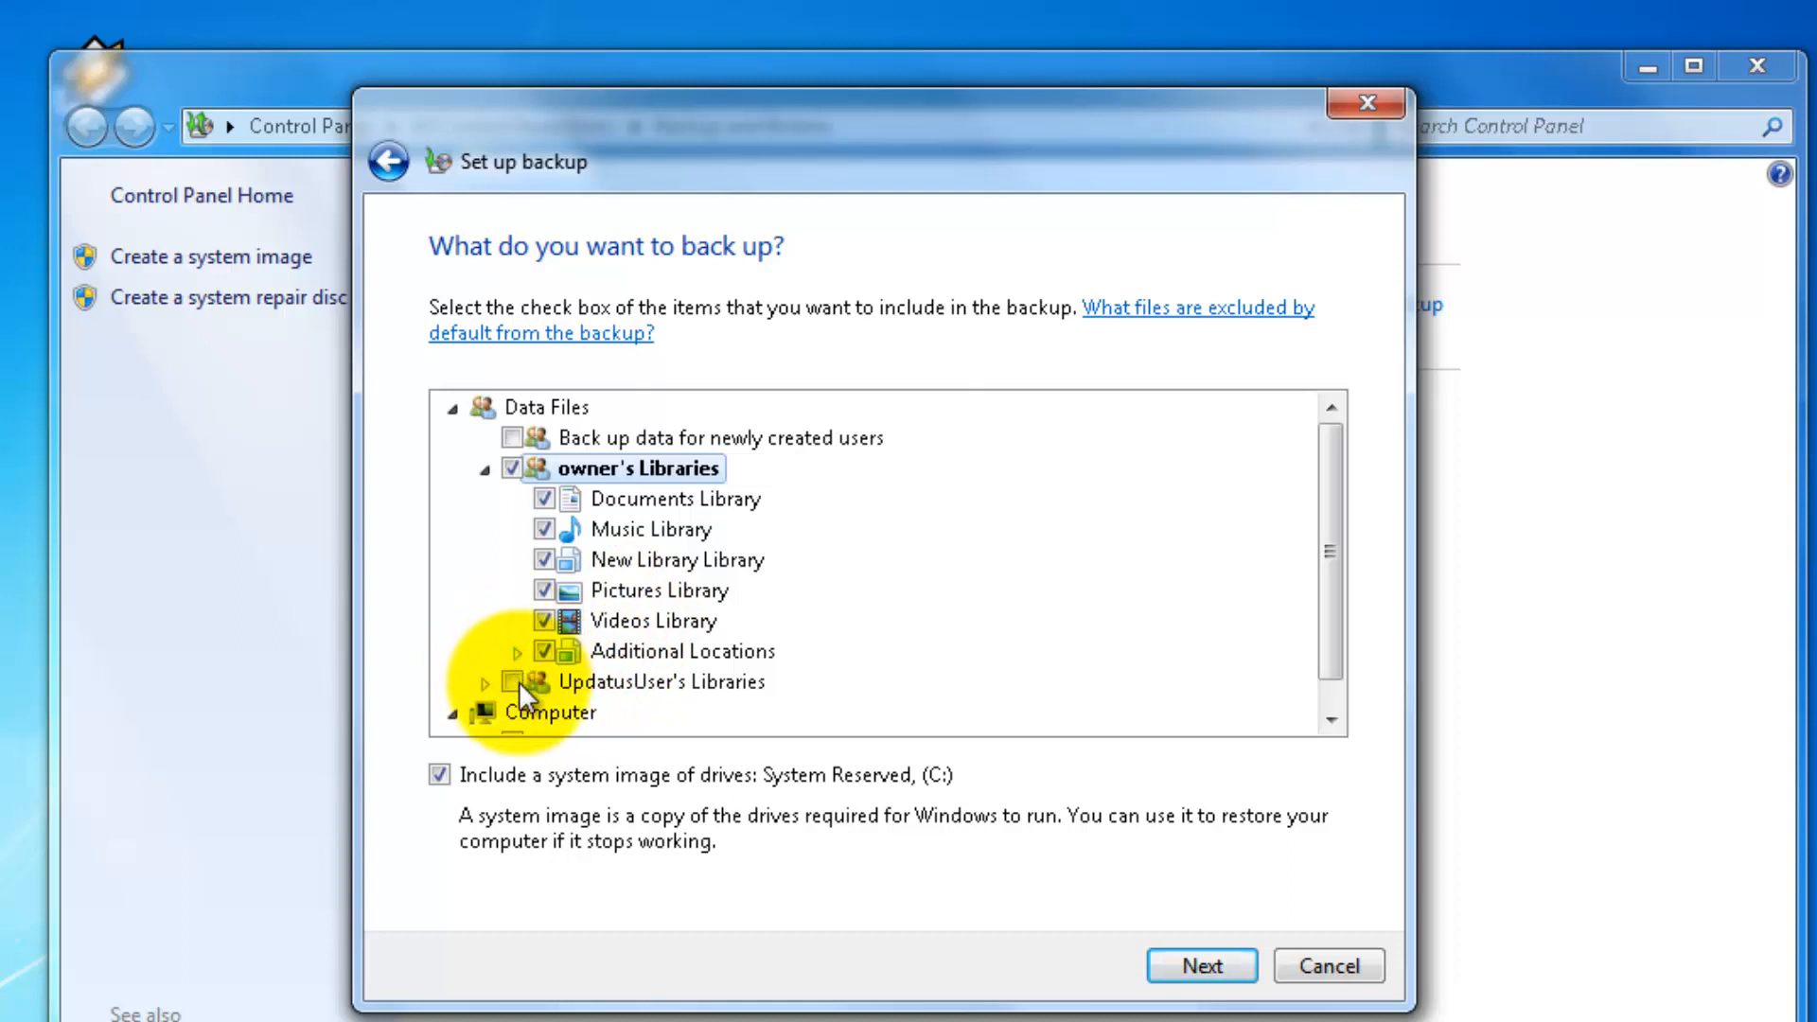
double_click(611, 653)
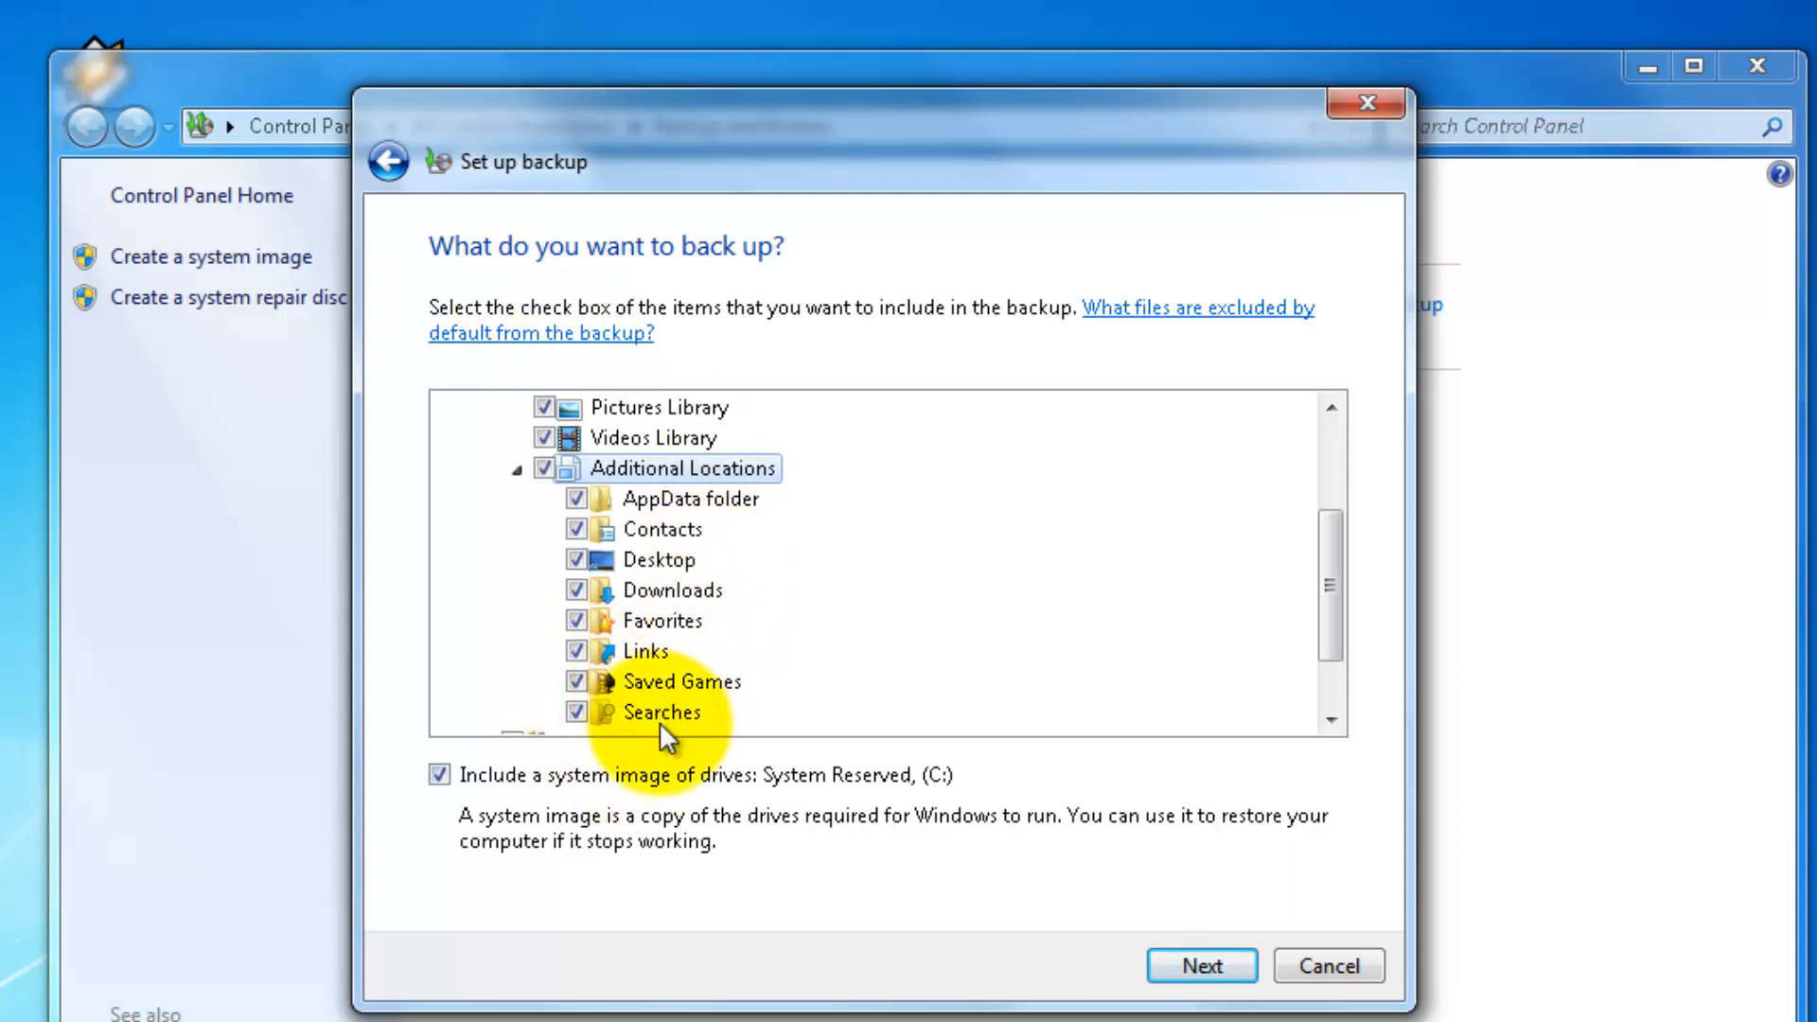
left_click(523, 466)
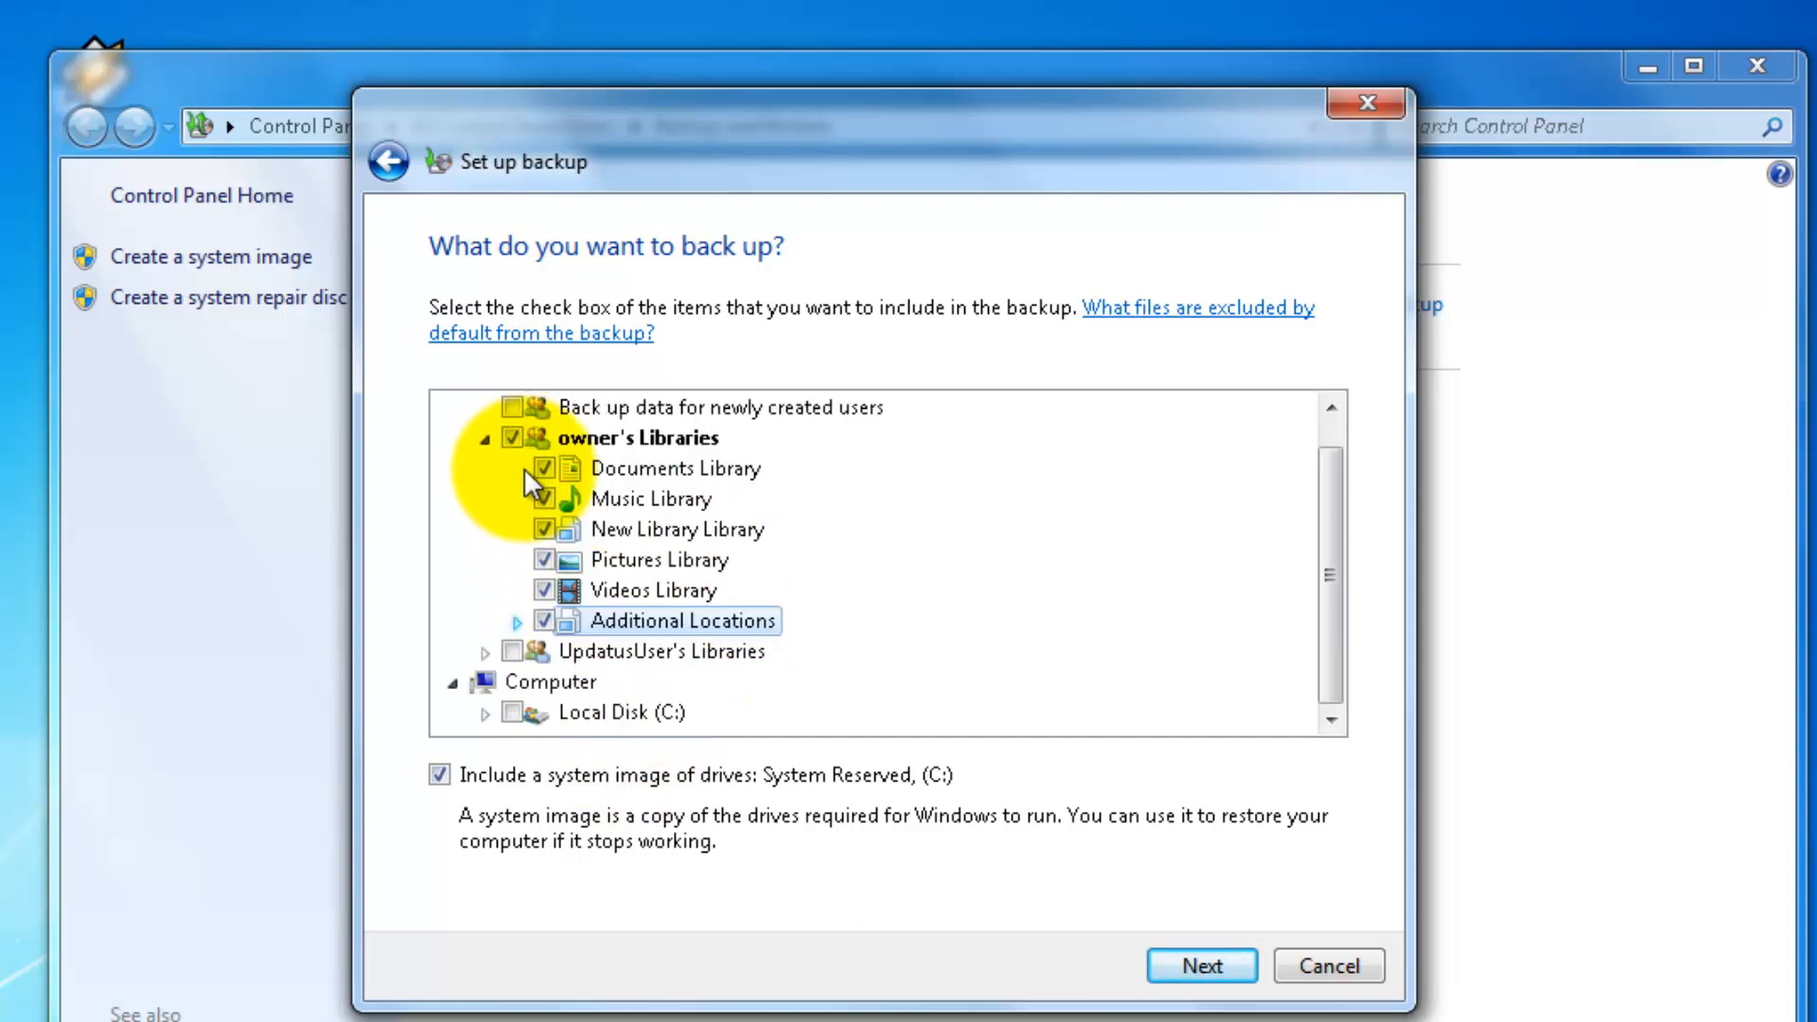
left_click(483, 440)
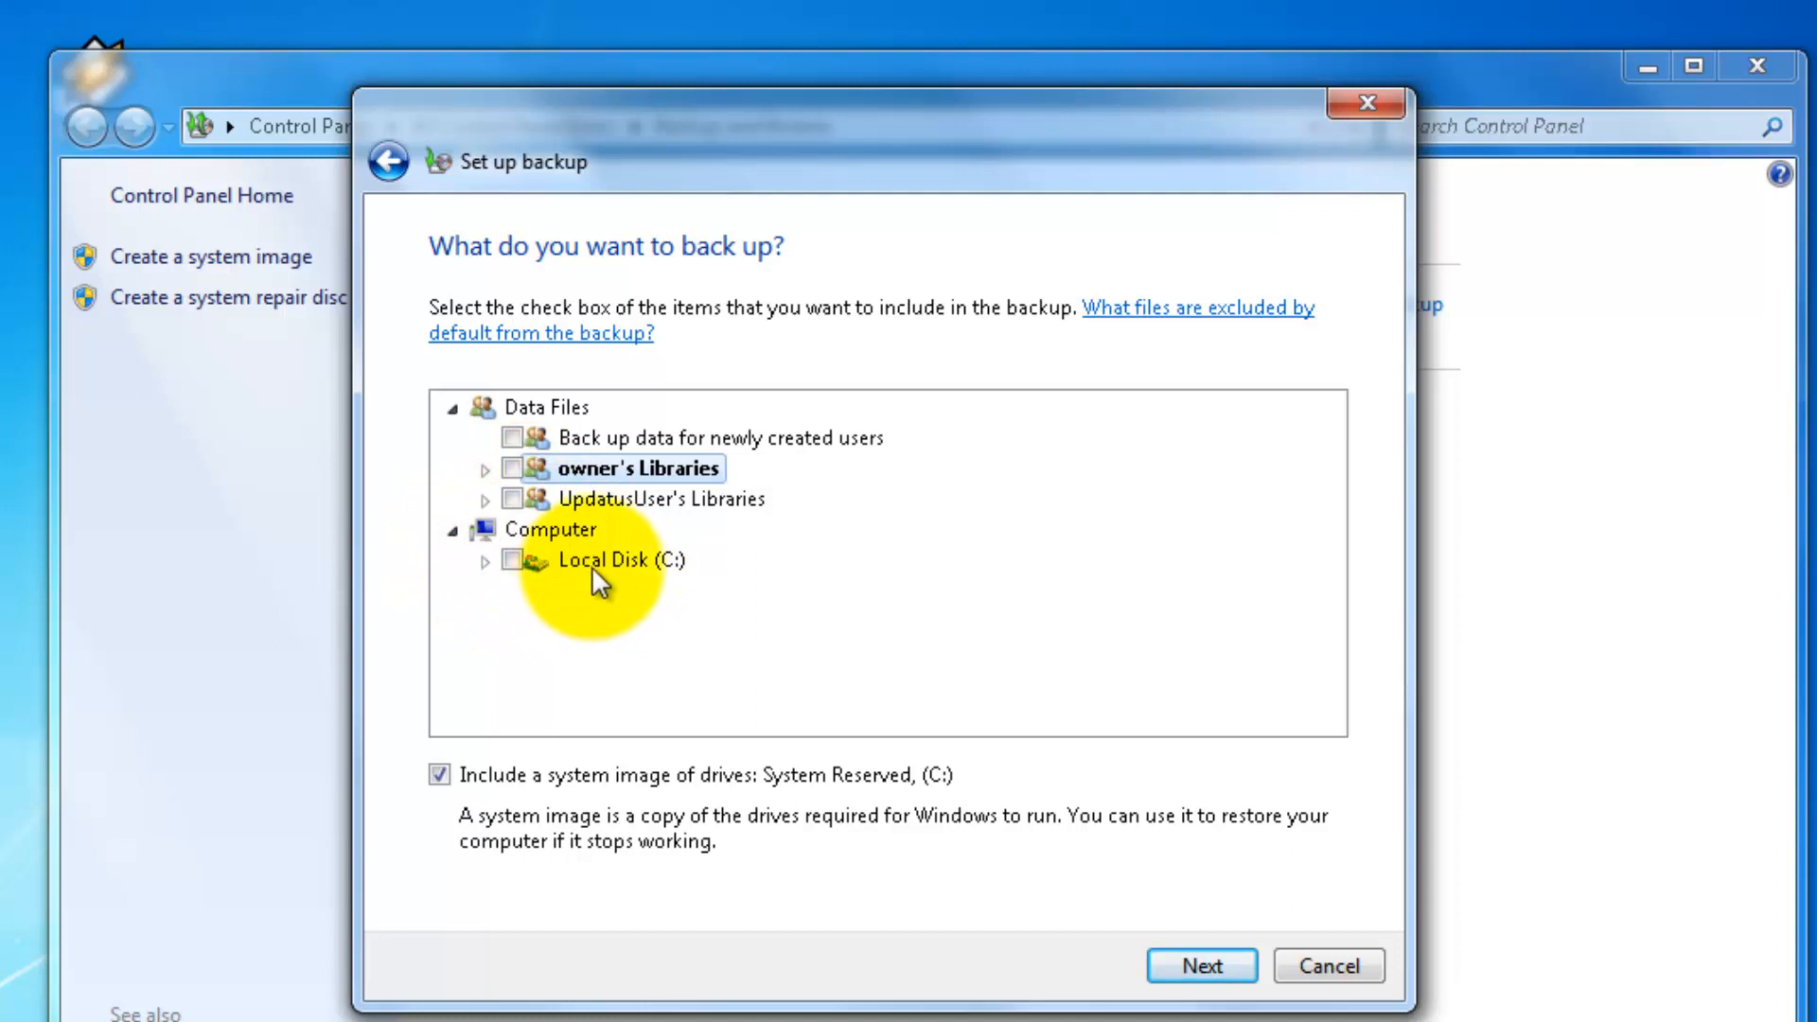
- Expand Local Disk (C:) and its Users folder in the backup item list, down to the contents of the owner folder
left_click(486, 562)
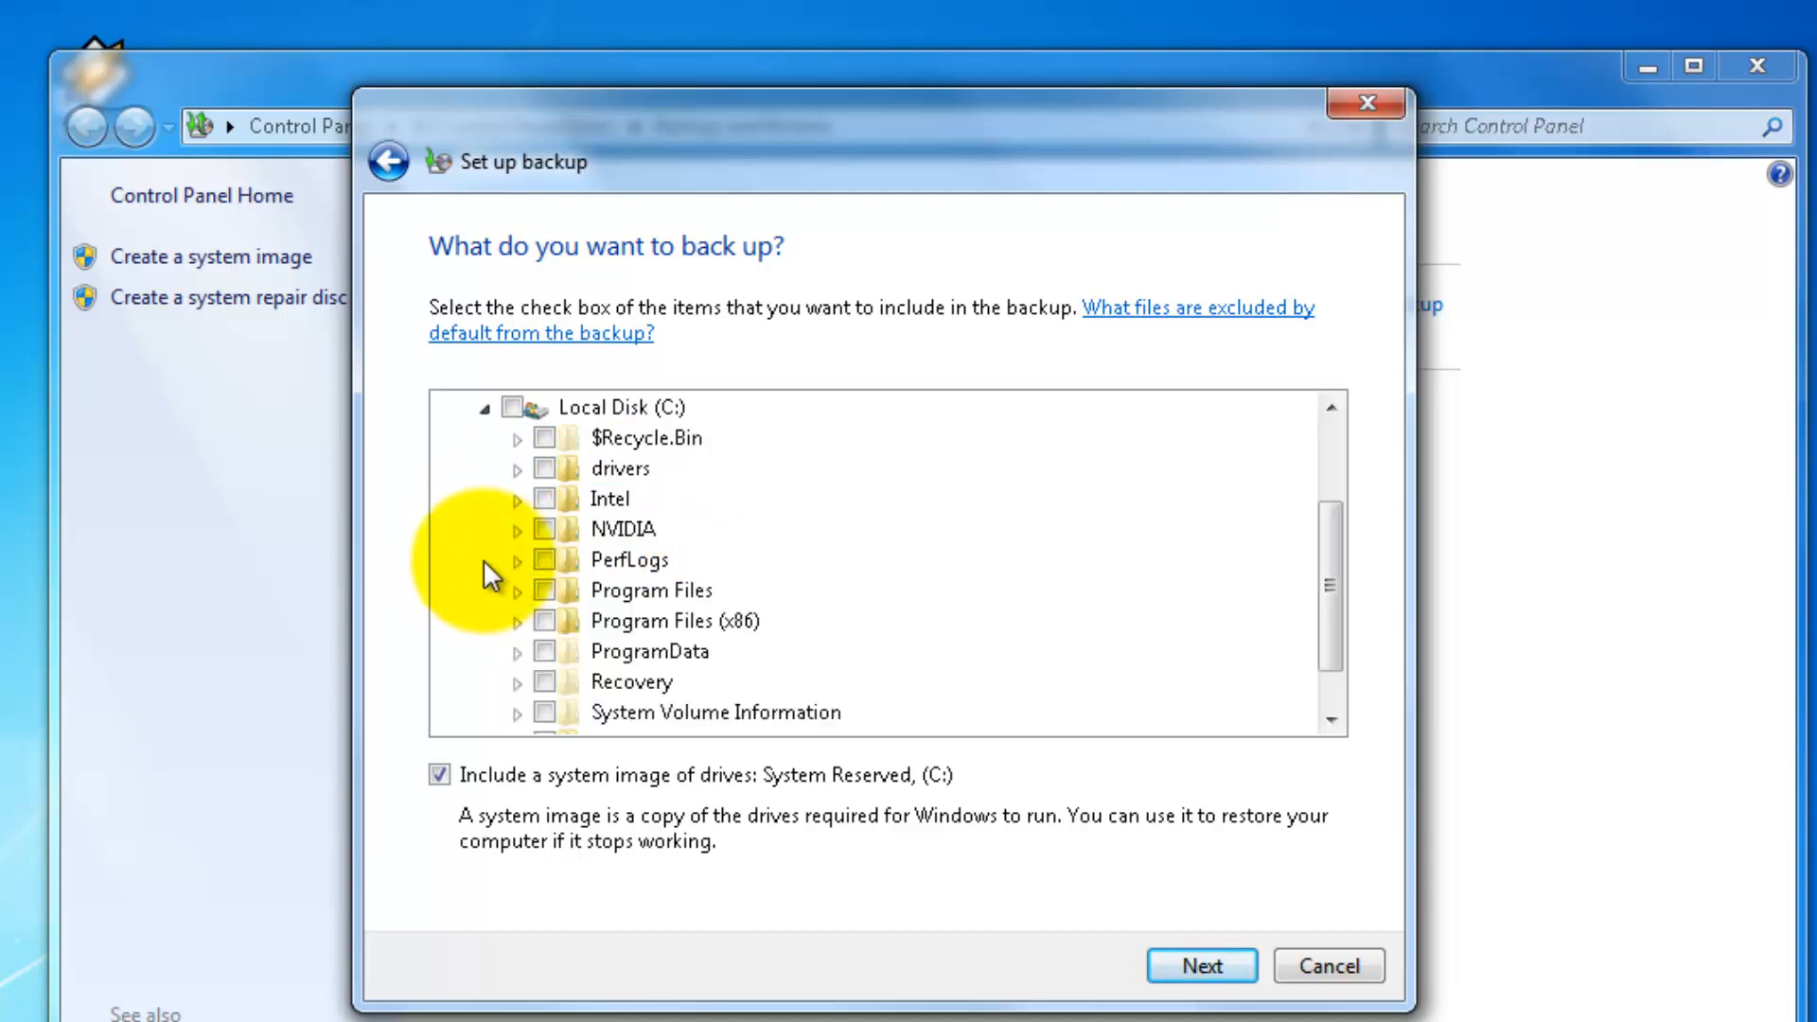
left_click(483, 410)
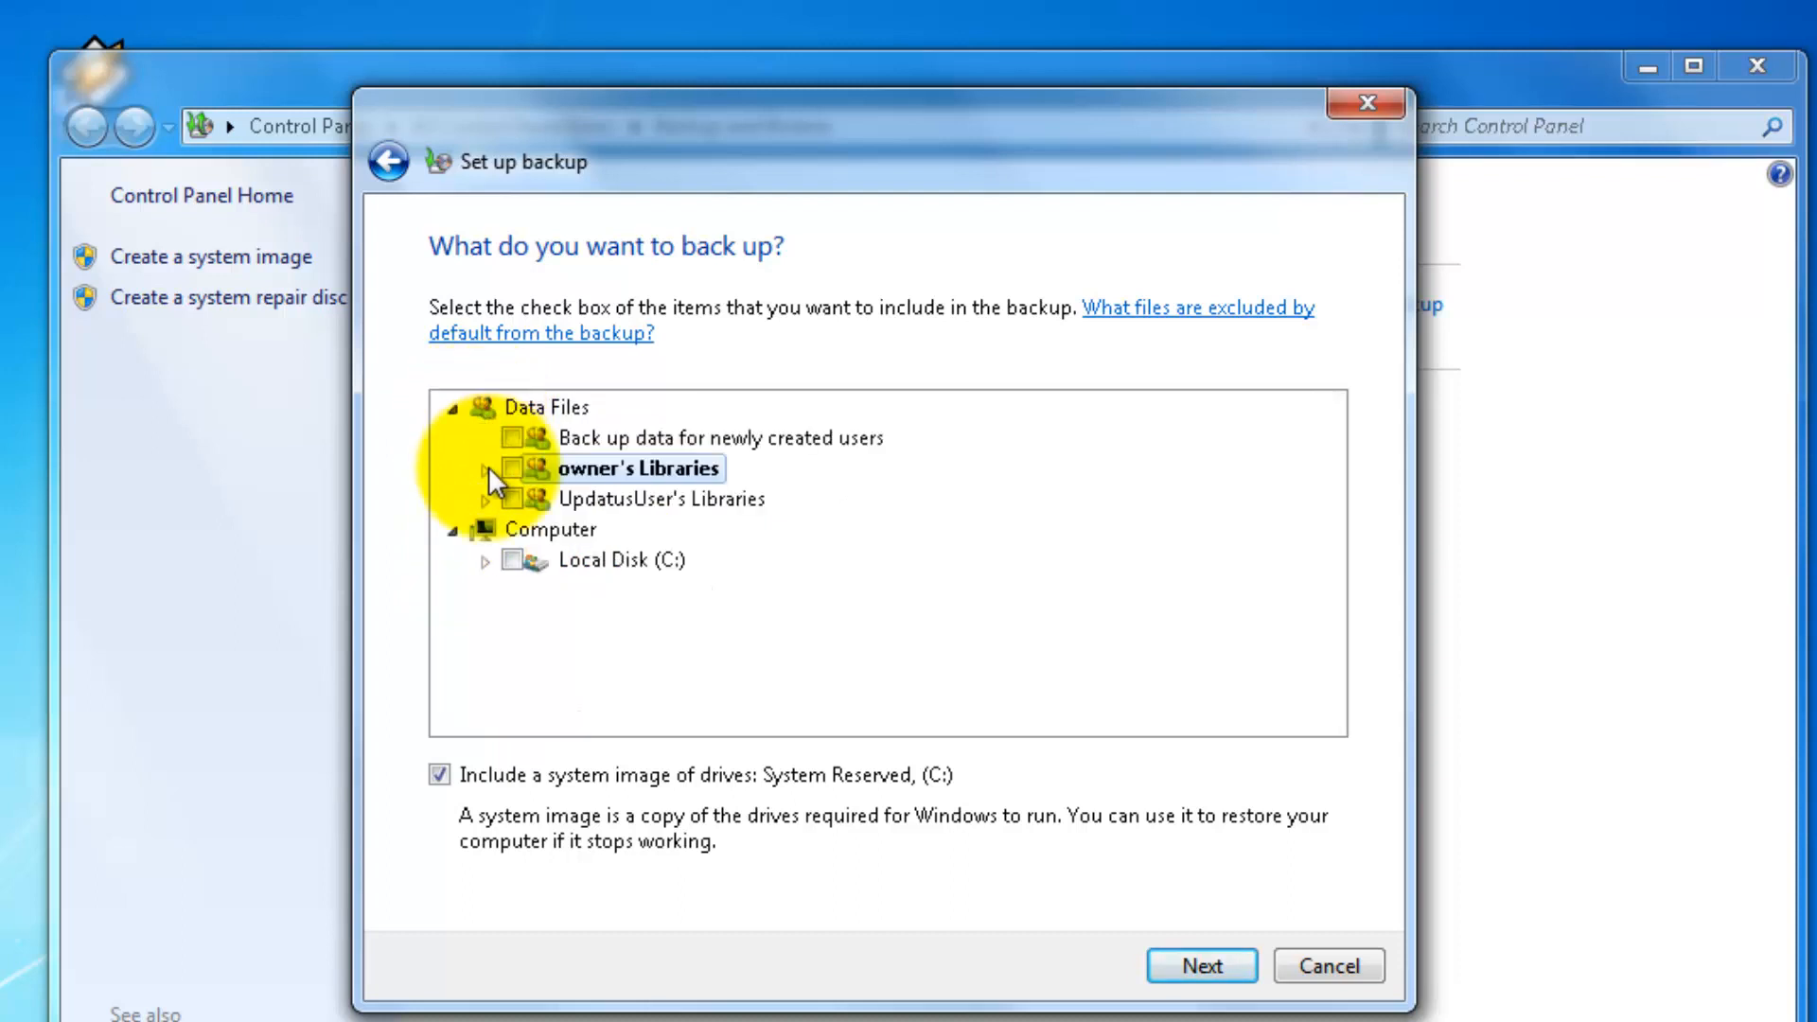
left_click(484, 559)
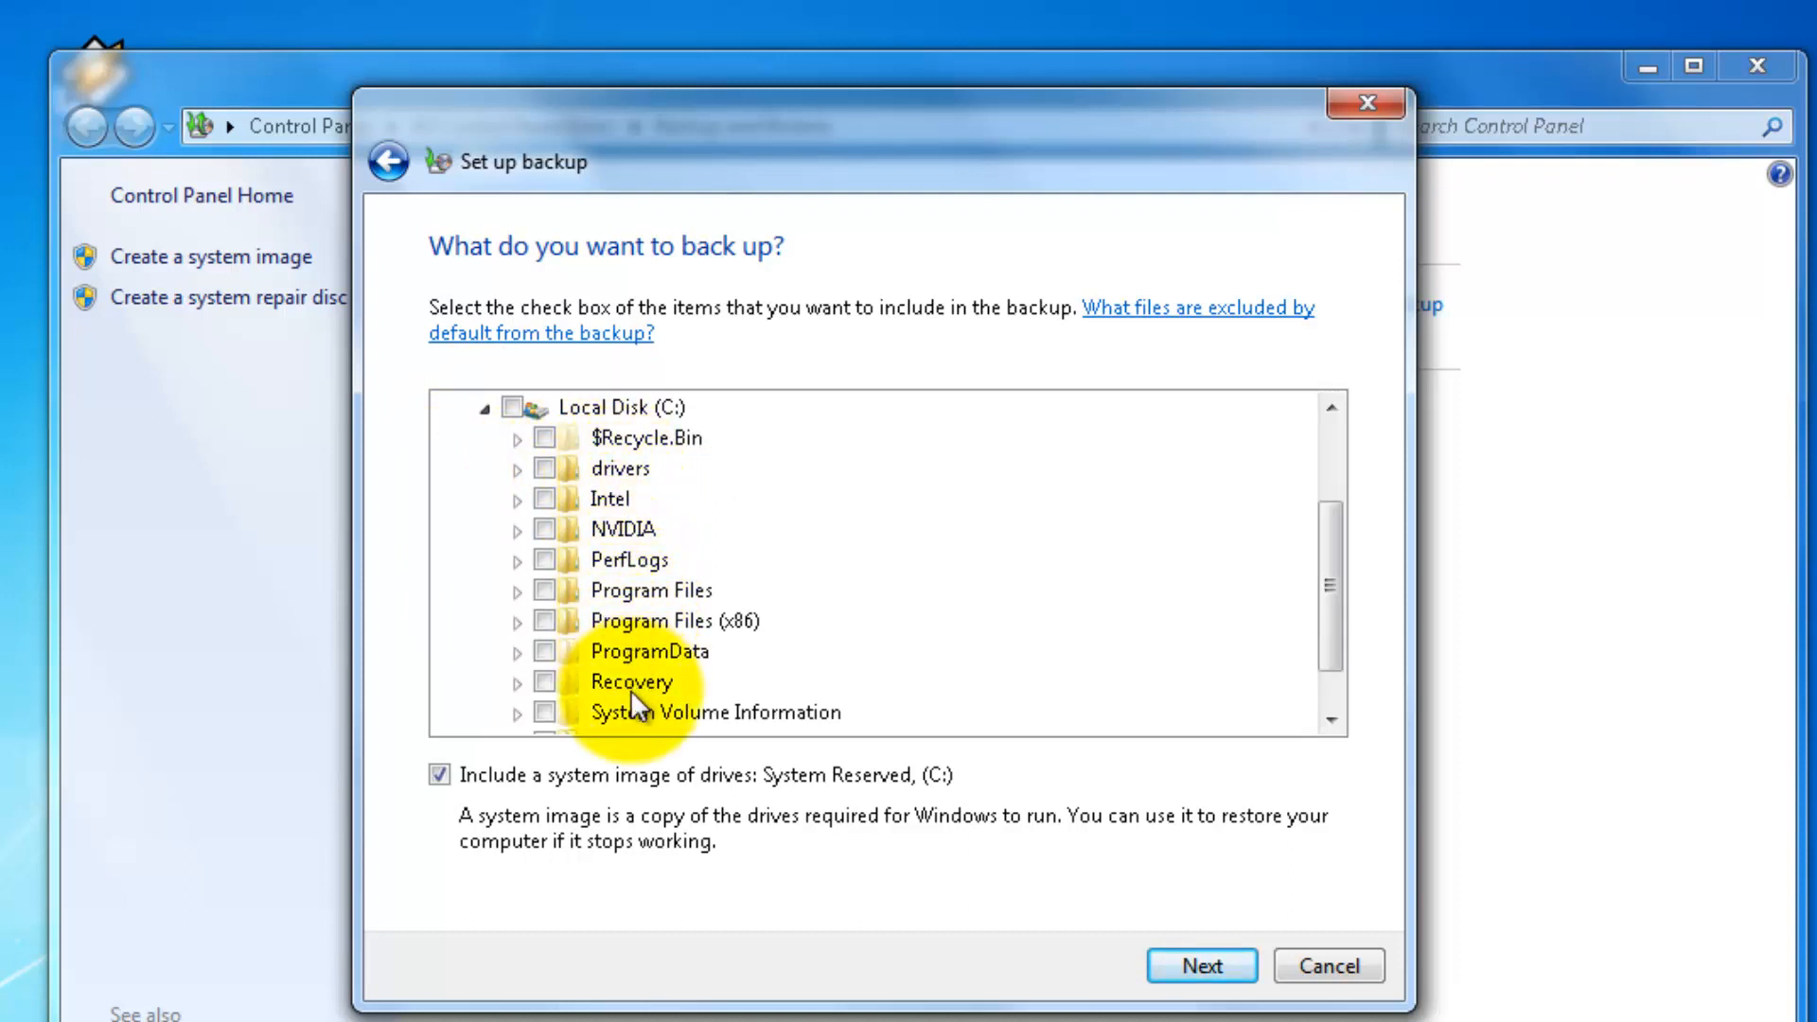
scroll(649, 568, "down", 1)
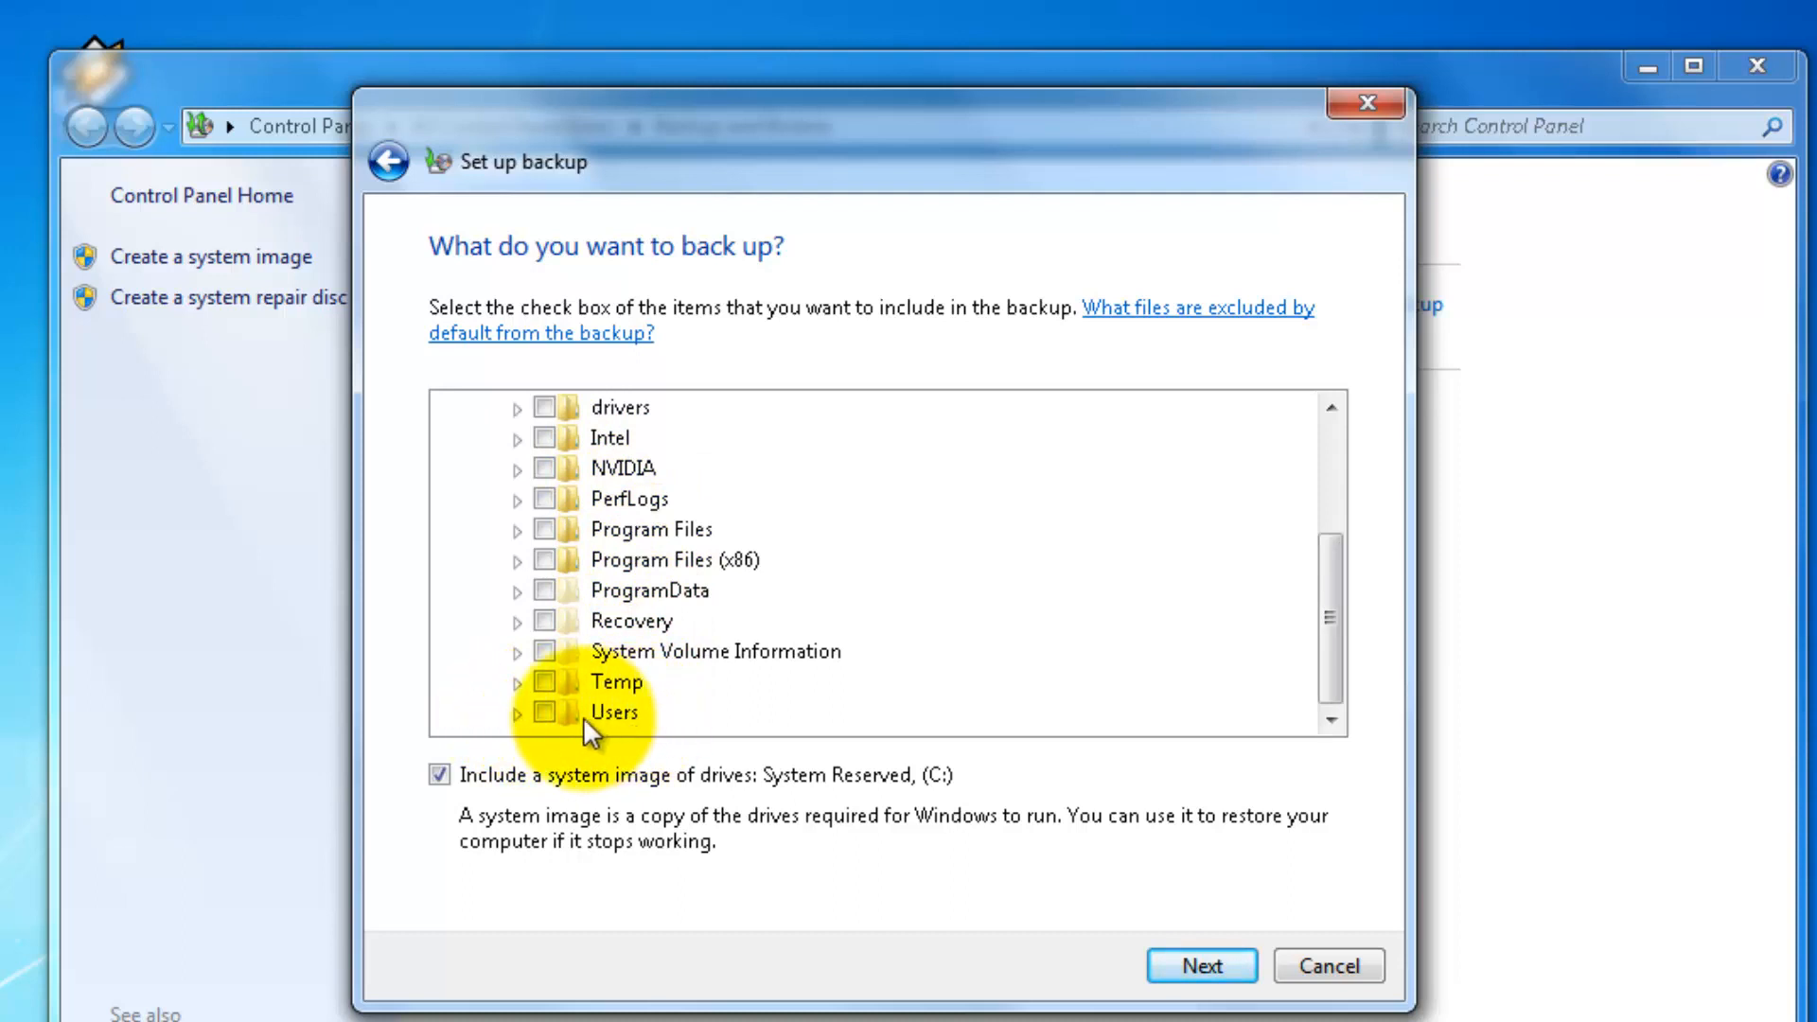
left_click(514, 716)
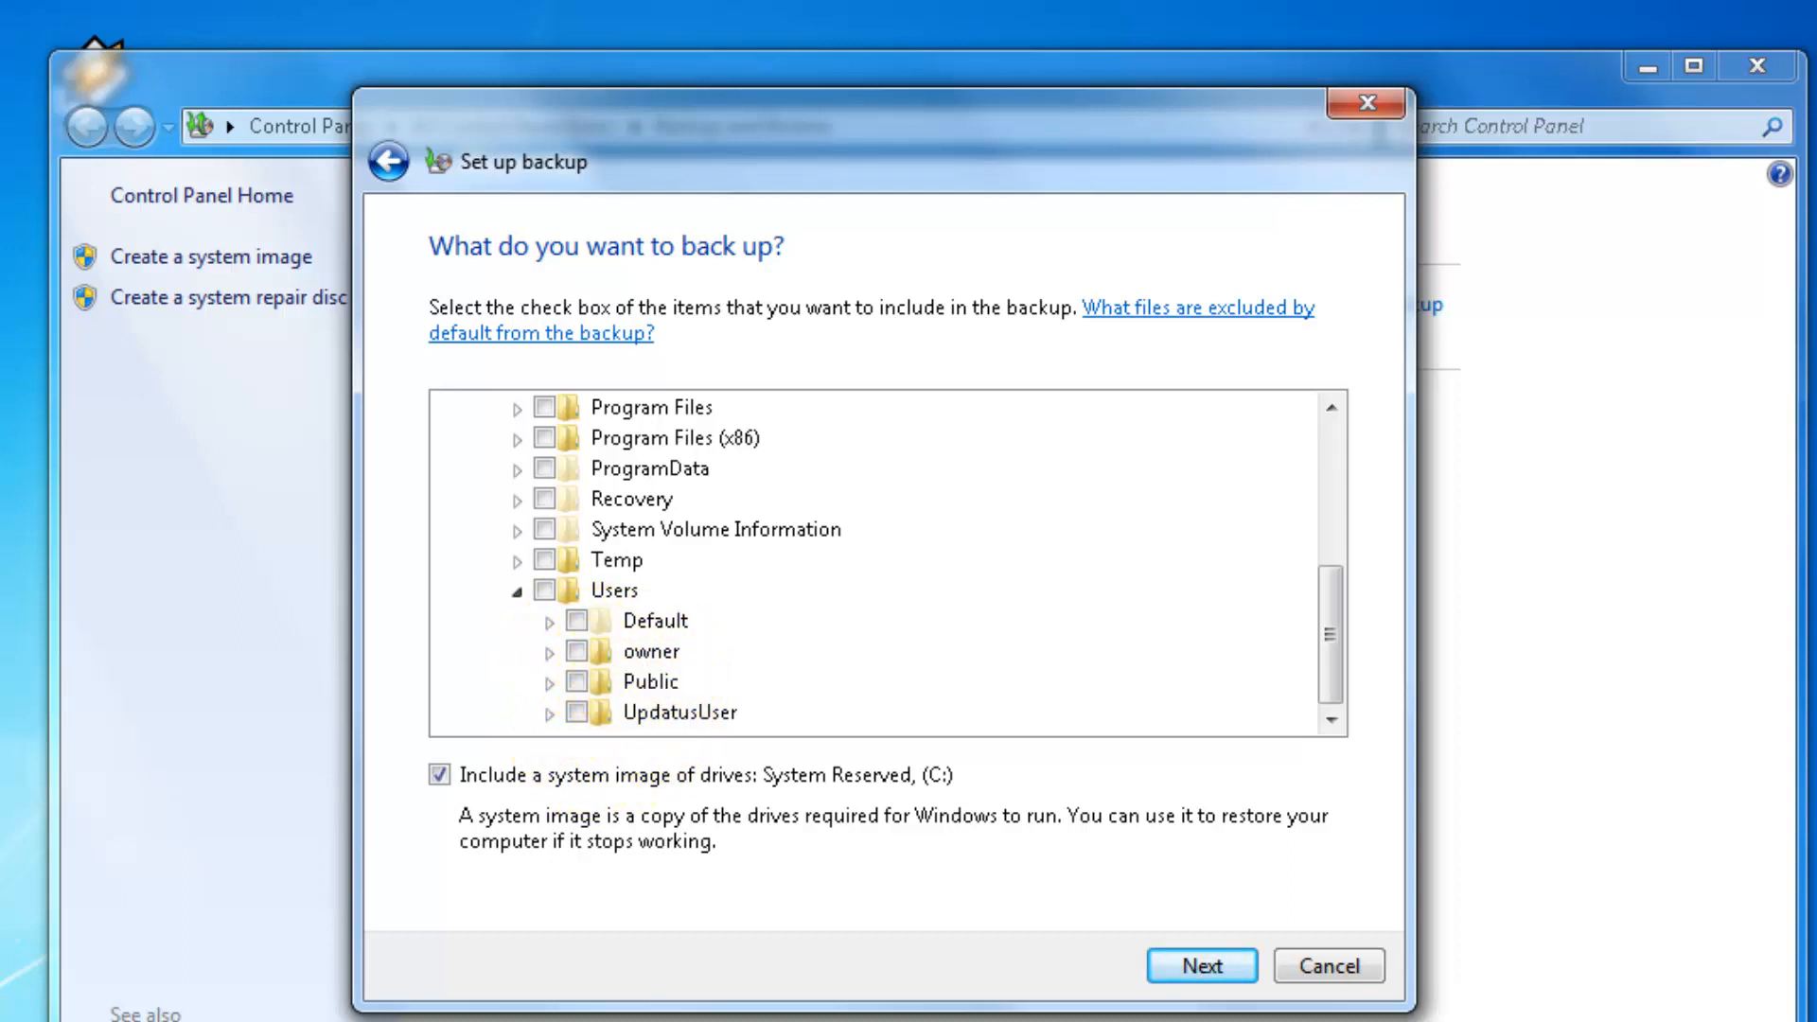
key("super")
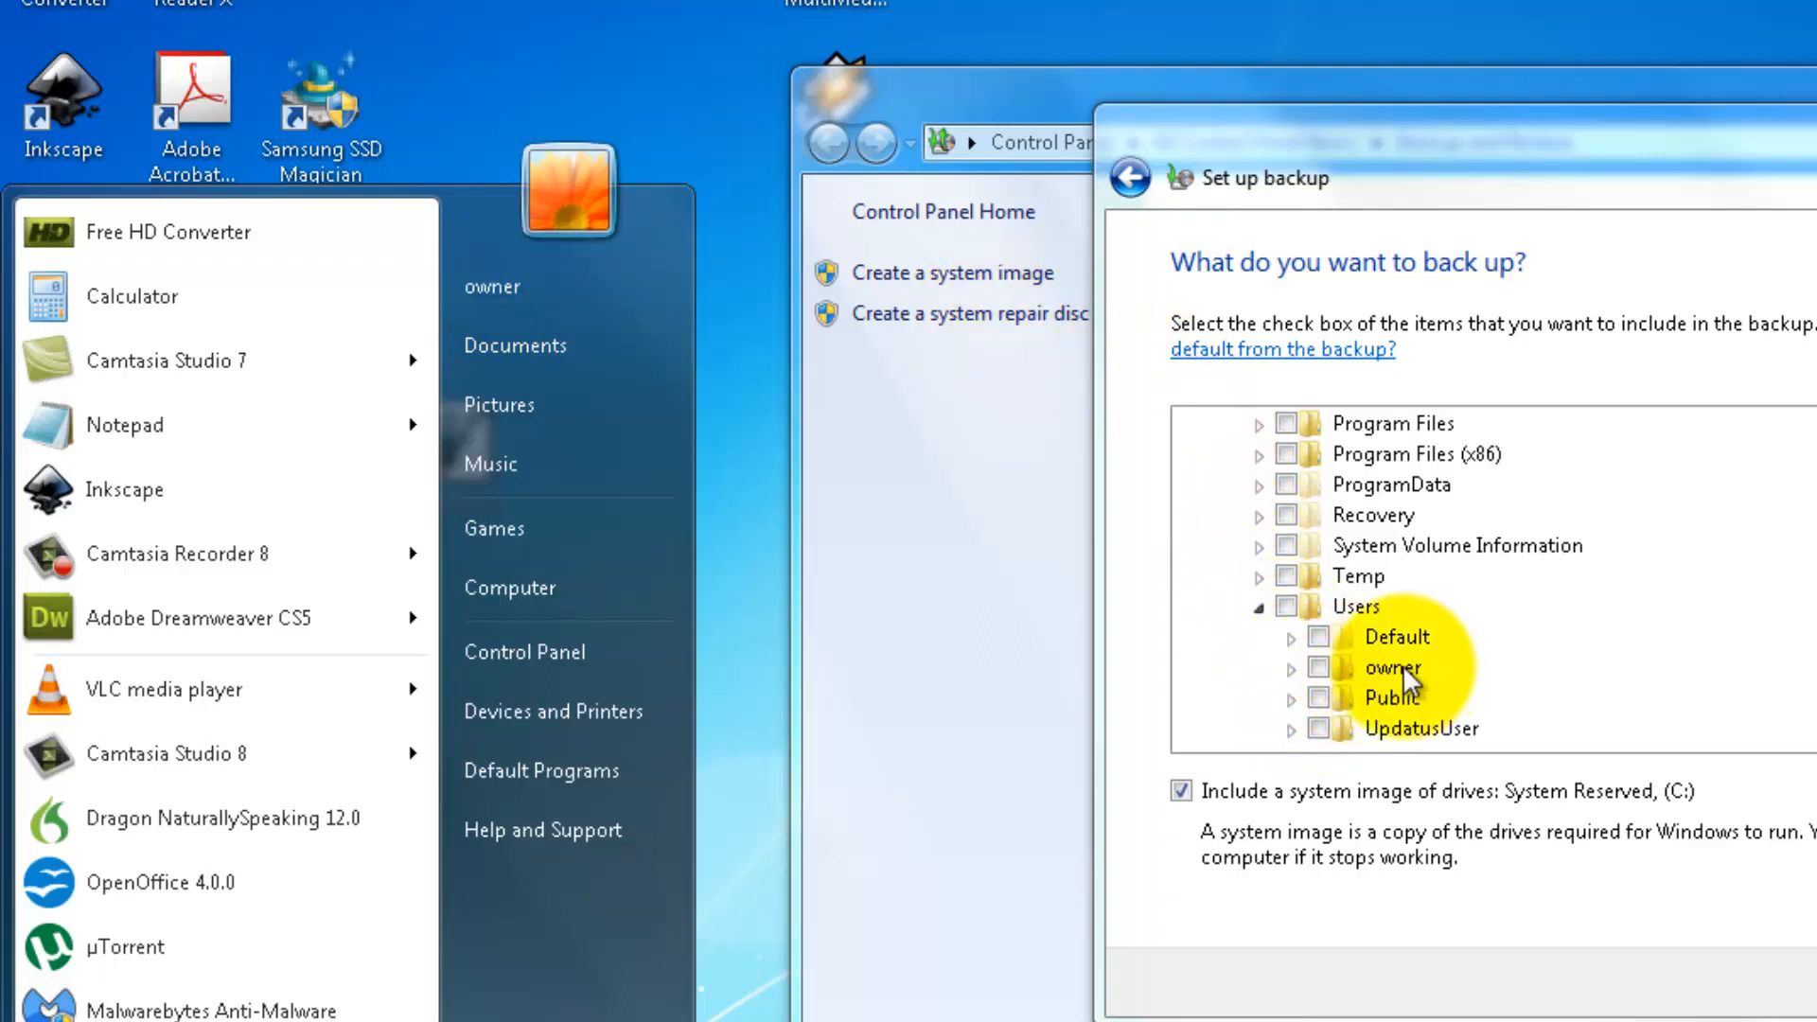
left_click(1293, 668)
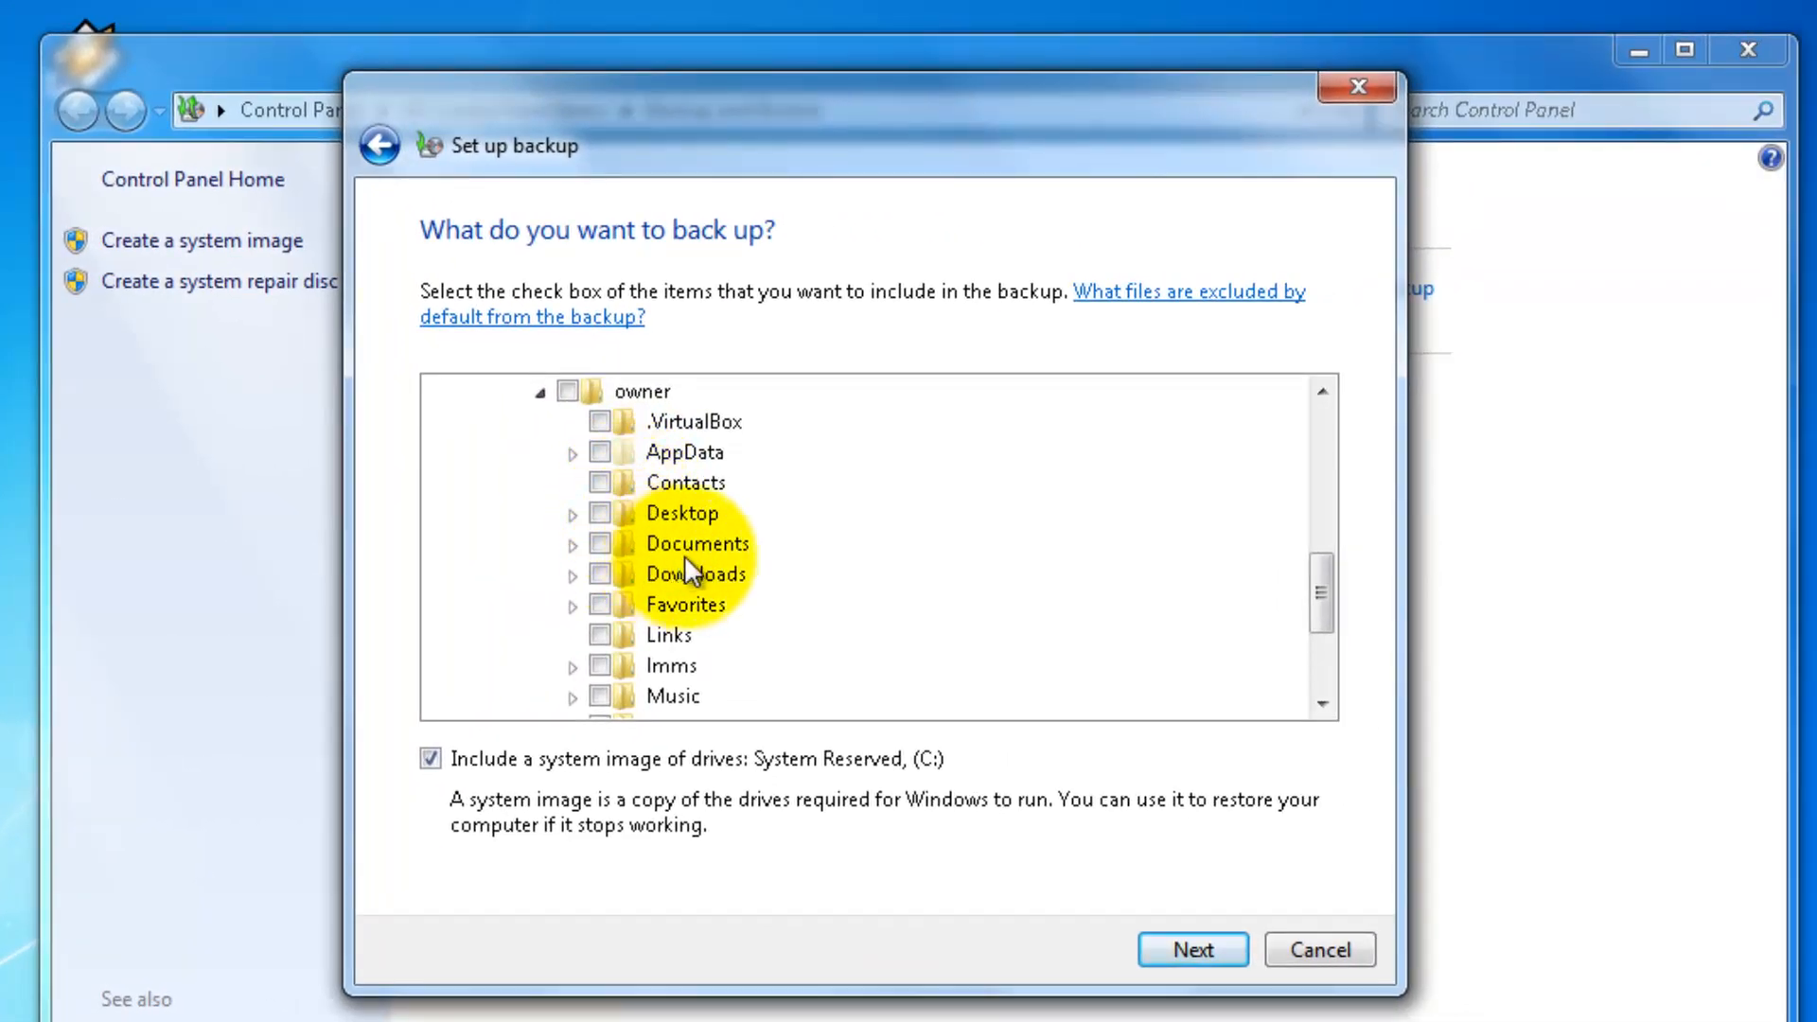
- Include the "my backup for work doc's" folder inside owner's Documents in the backup
left_click(572, 547)
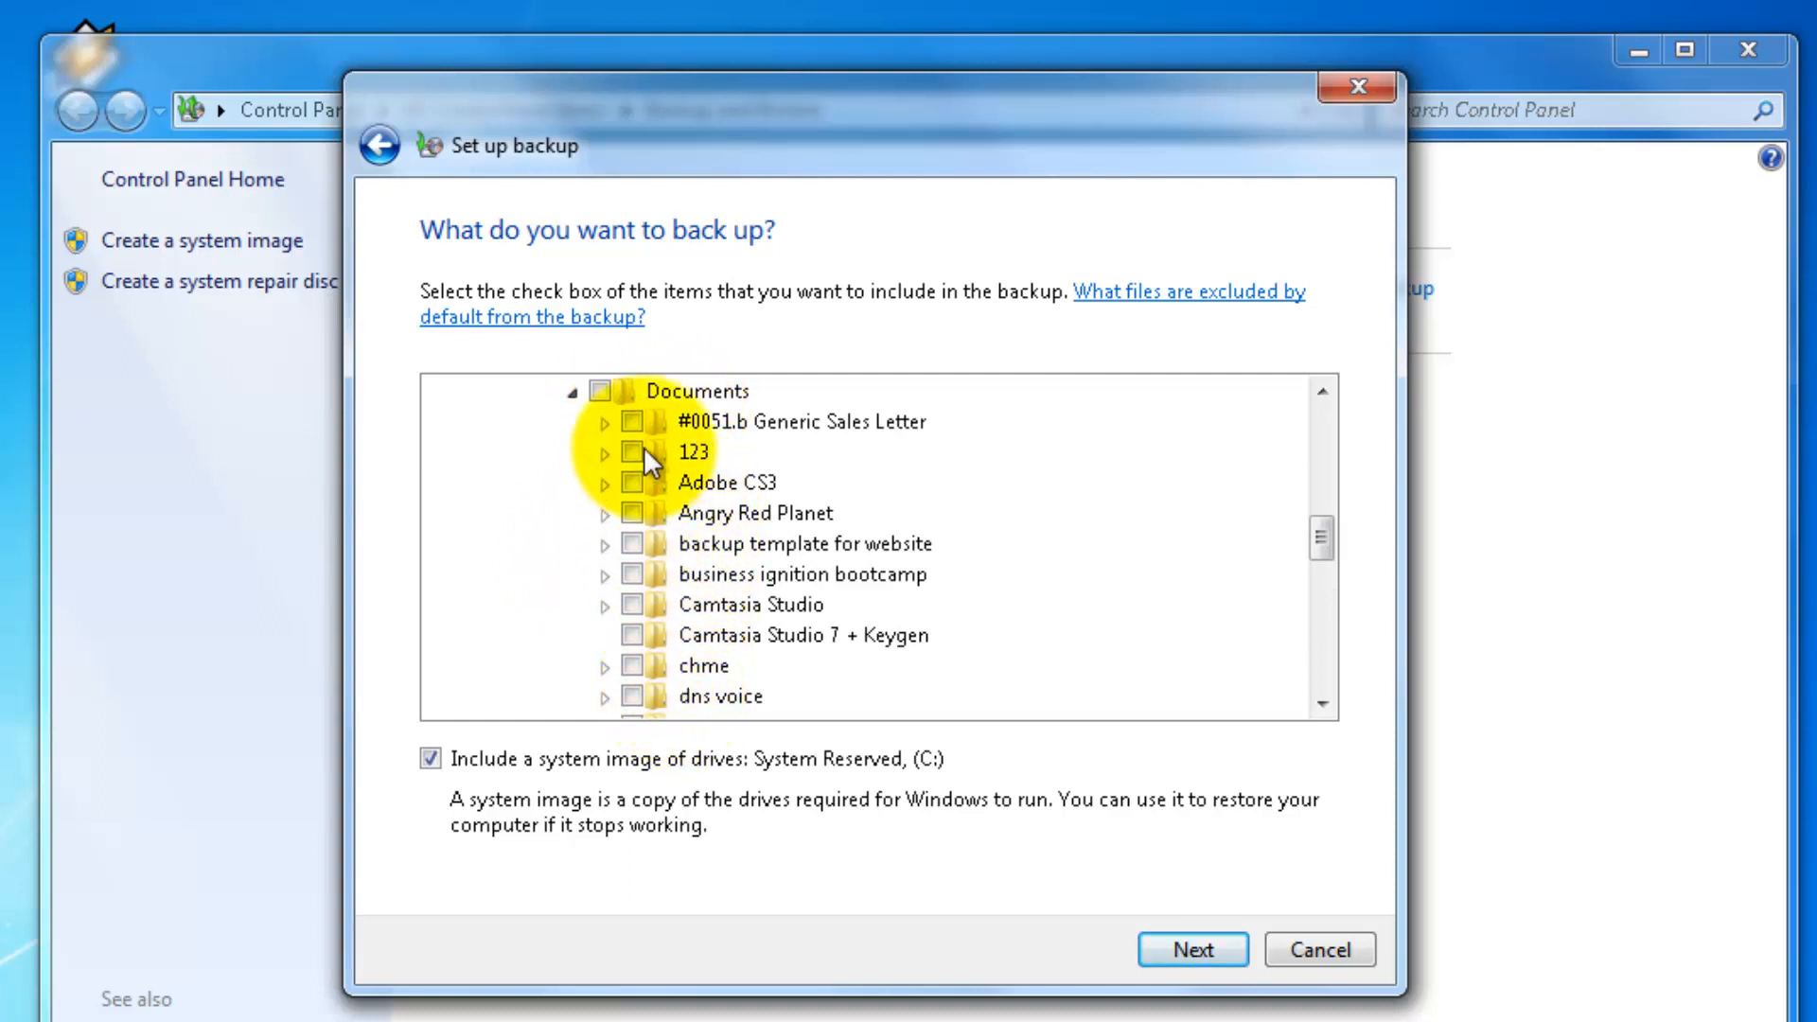
scroll(668, 576, "down", 2)
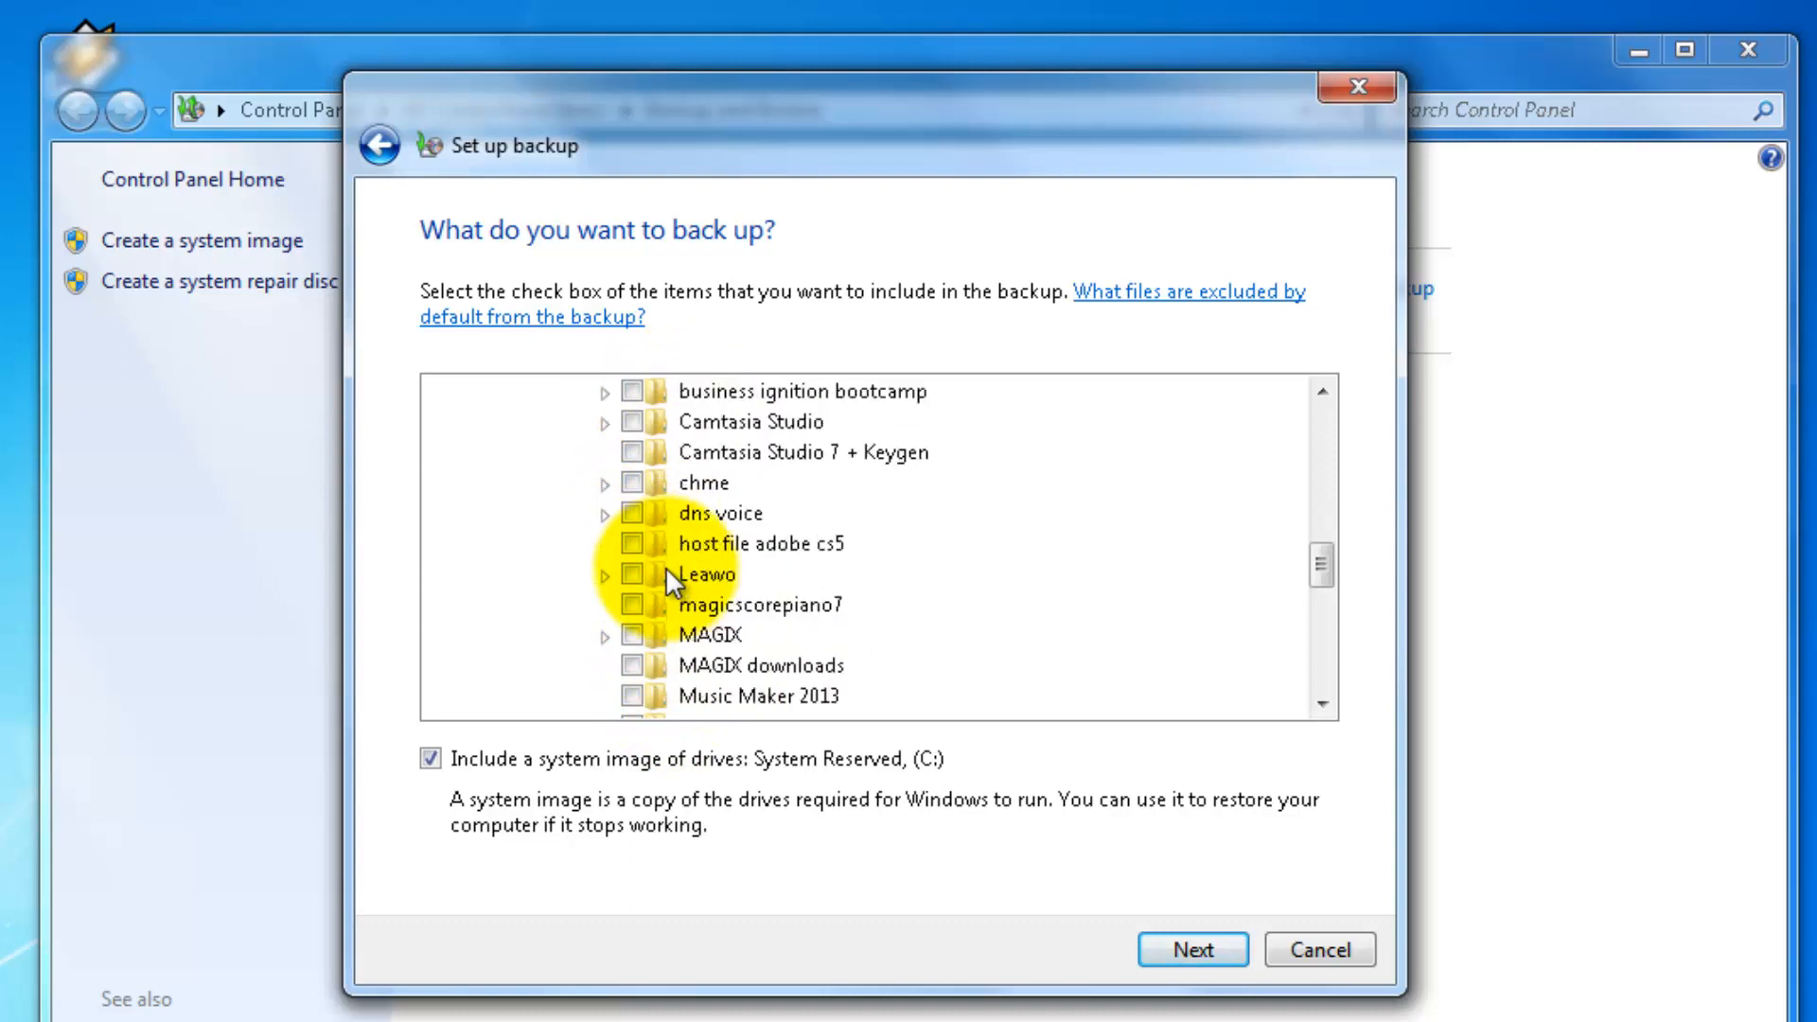
scroll(666, 566, "down", 1)
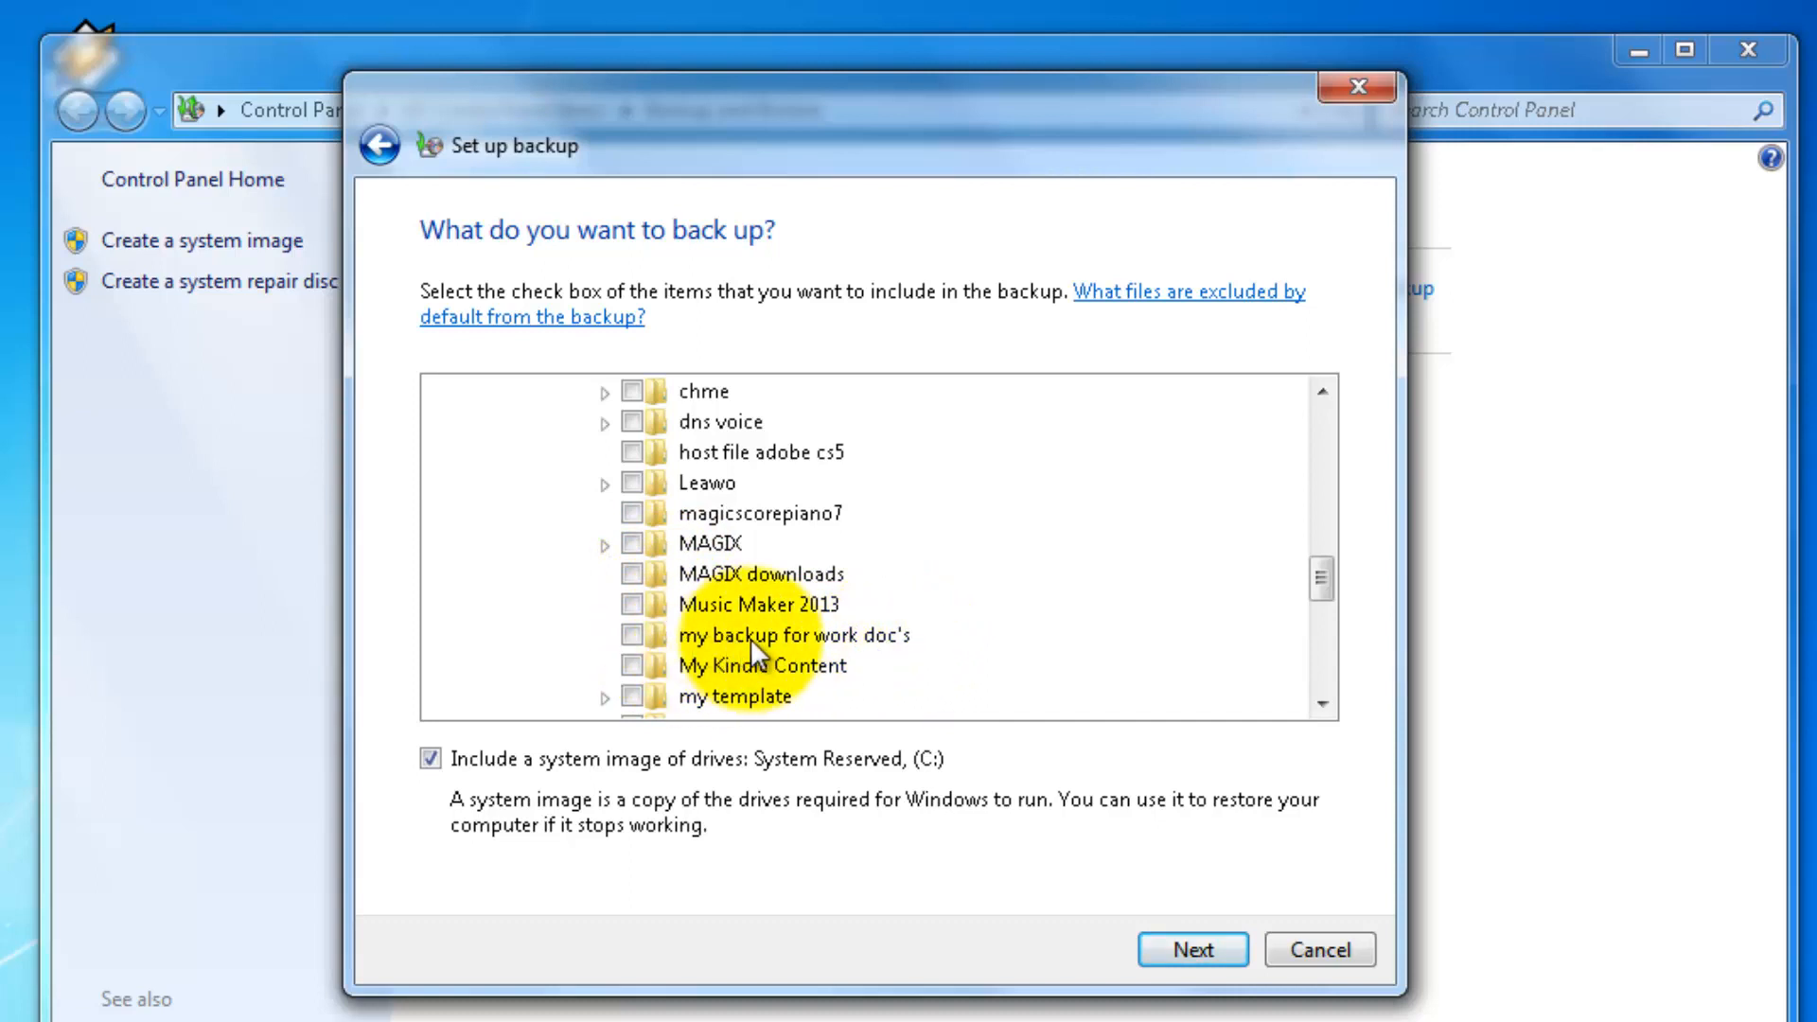
left_click(631, 635)
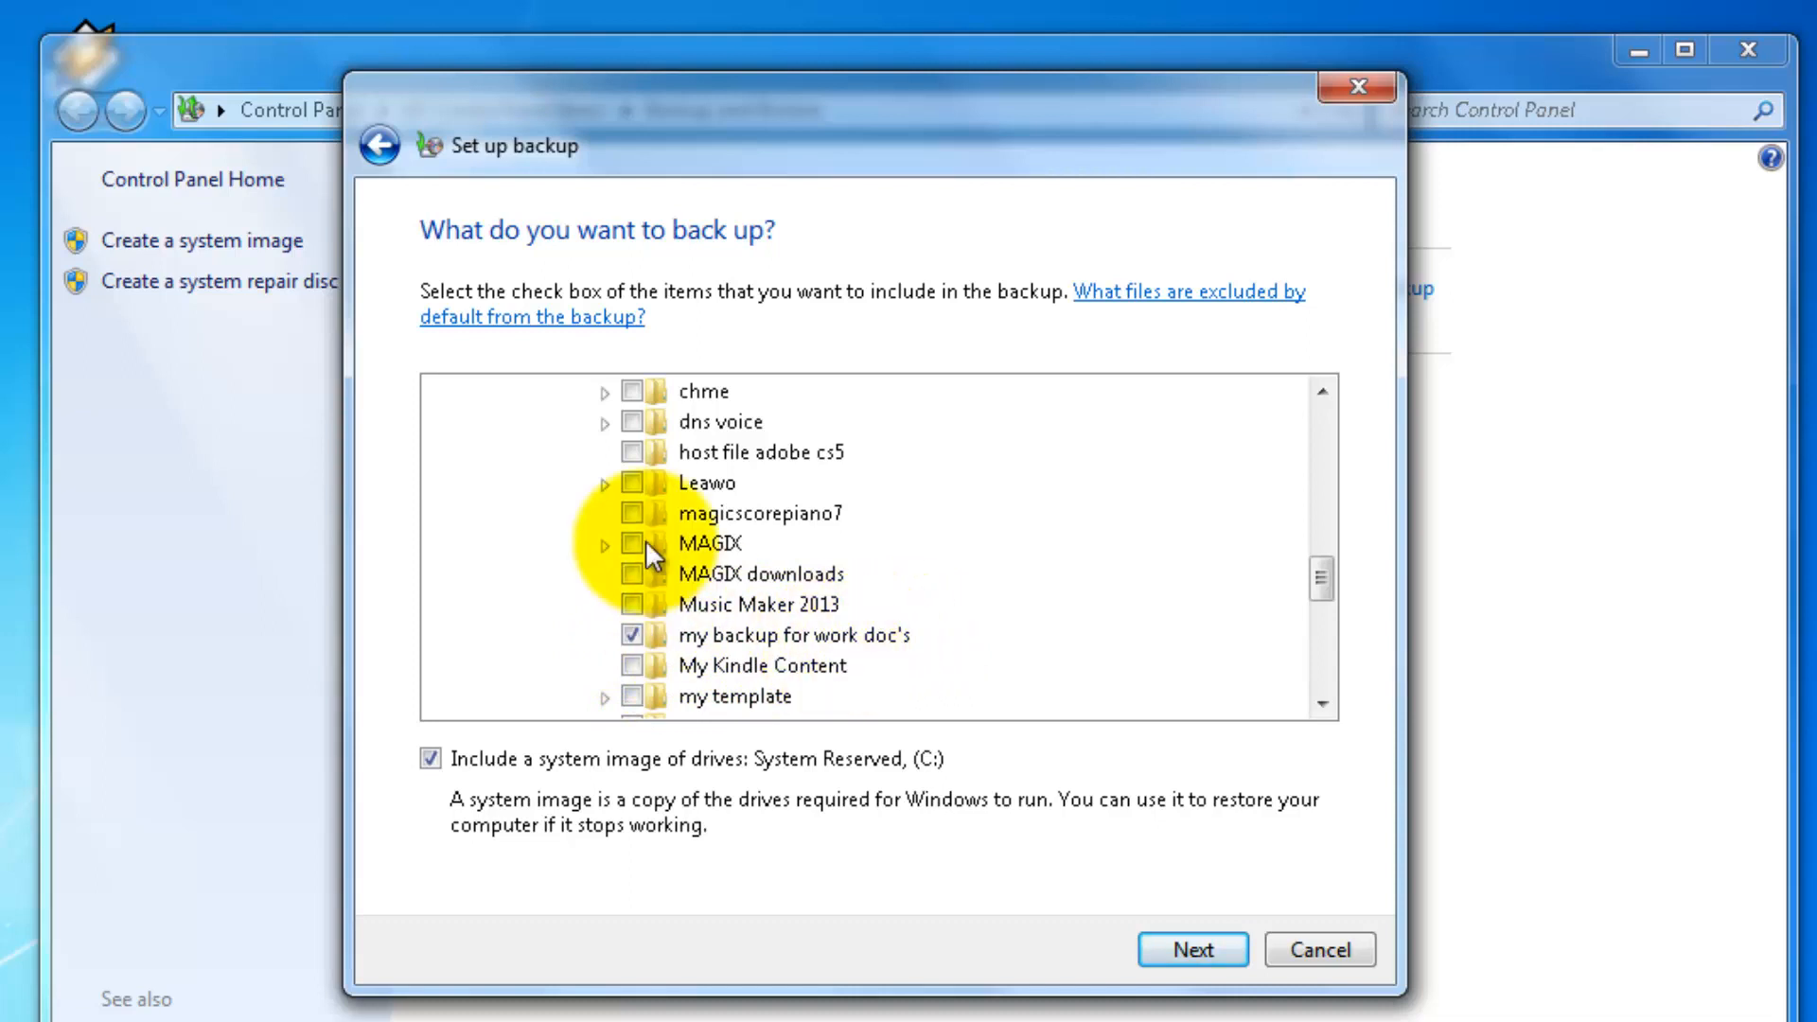
- Review the whole backup item list to check which folders are selected besides "my backup for work doc's"
scroll(674, 581, "up", 15)
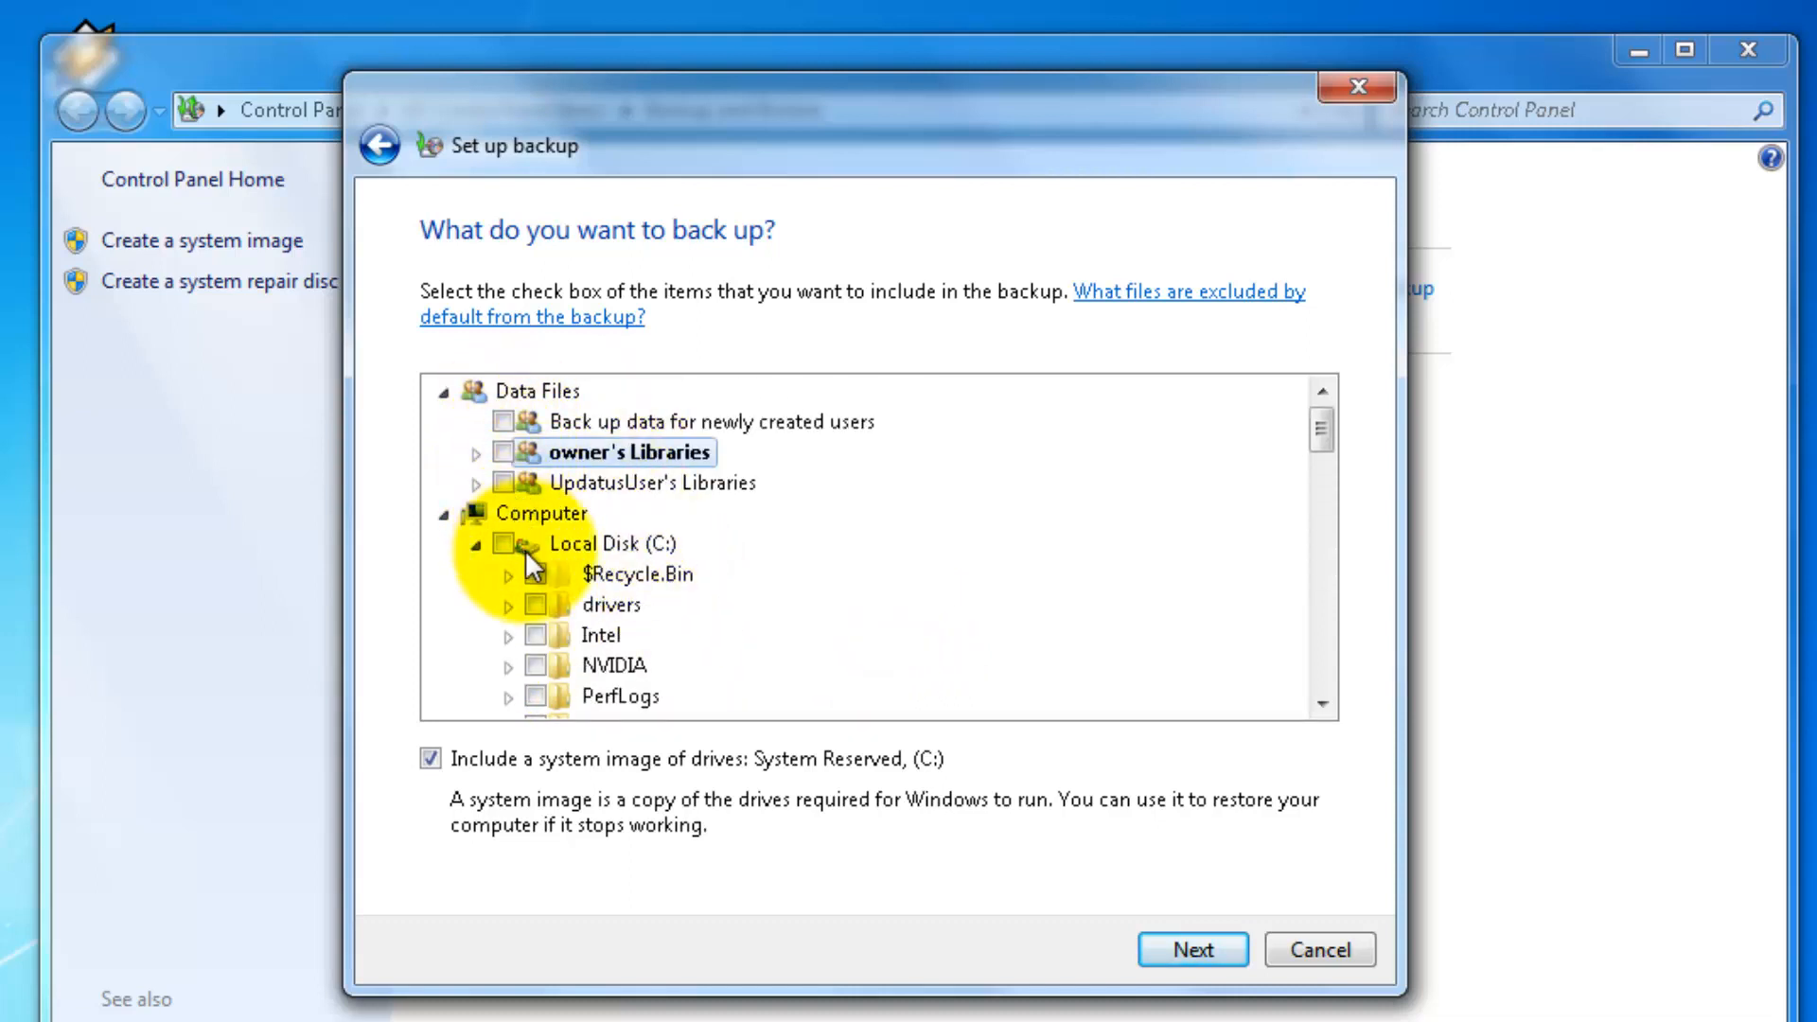
scroll(889, 632, "down", 10)
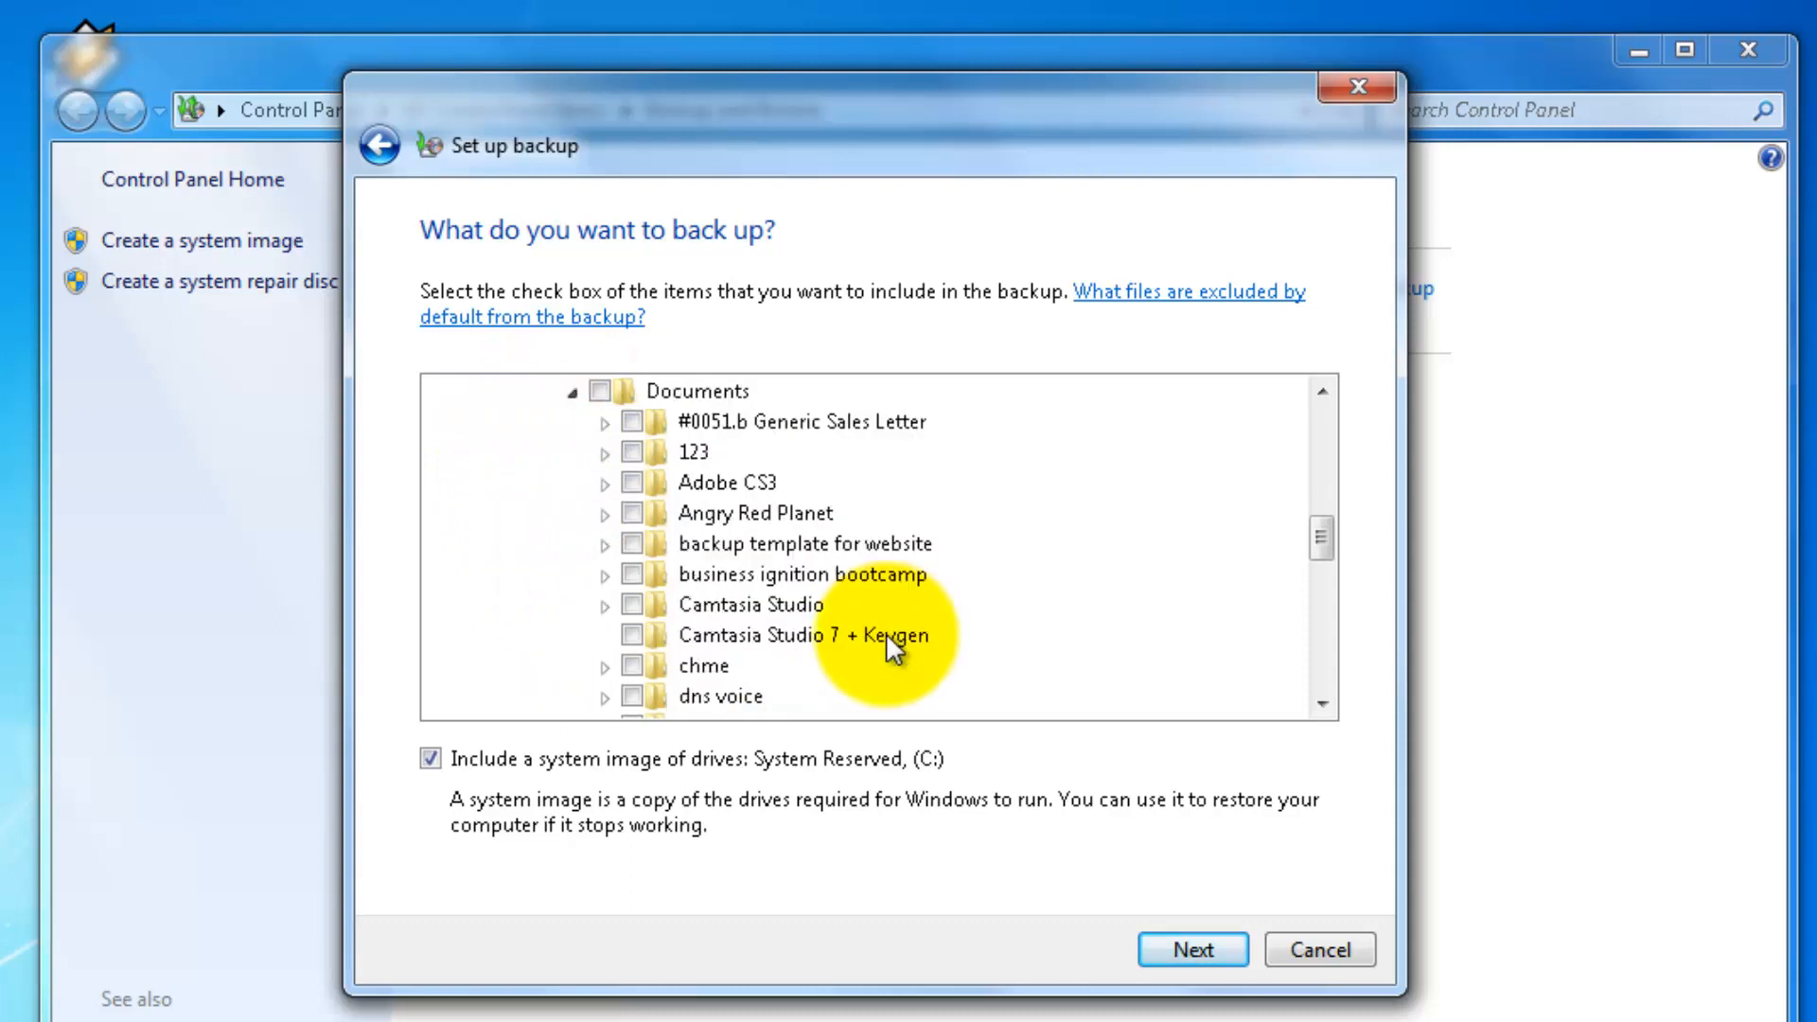
scroll(882, 633, "down", 3)
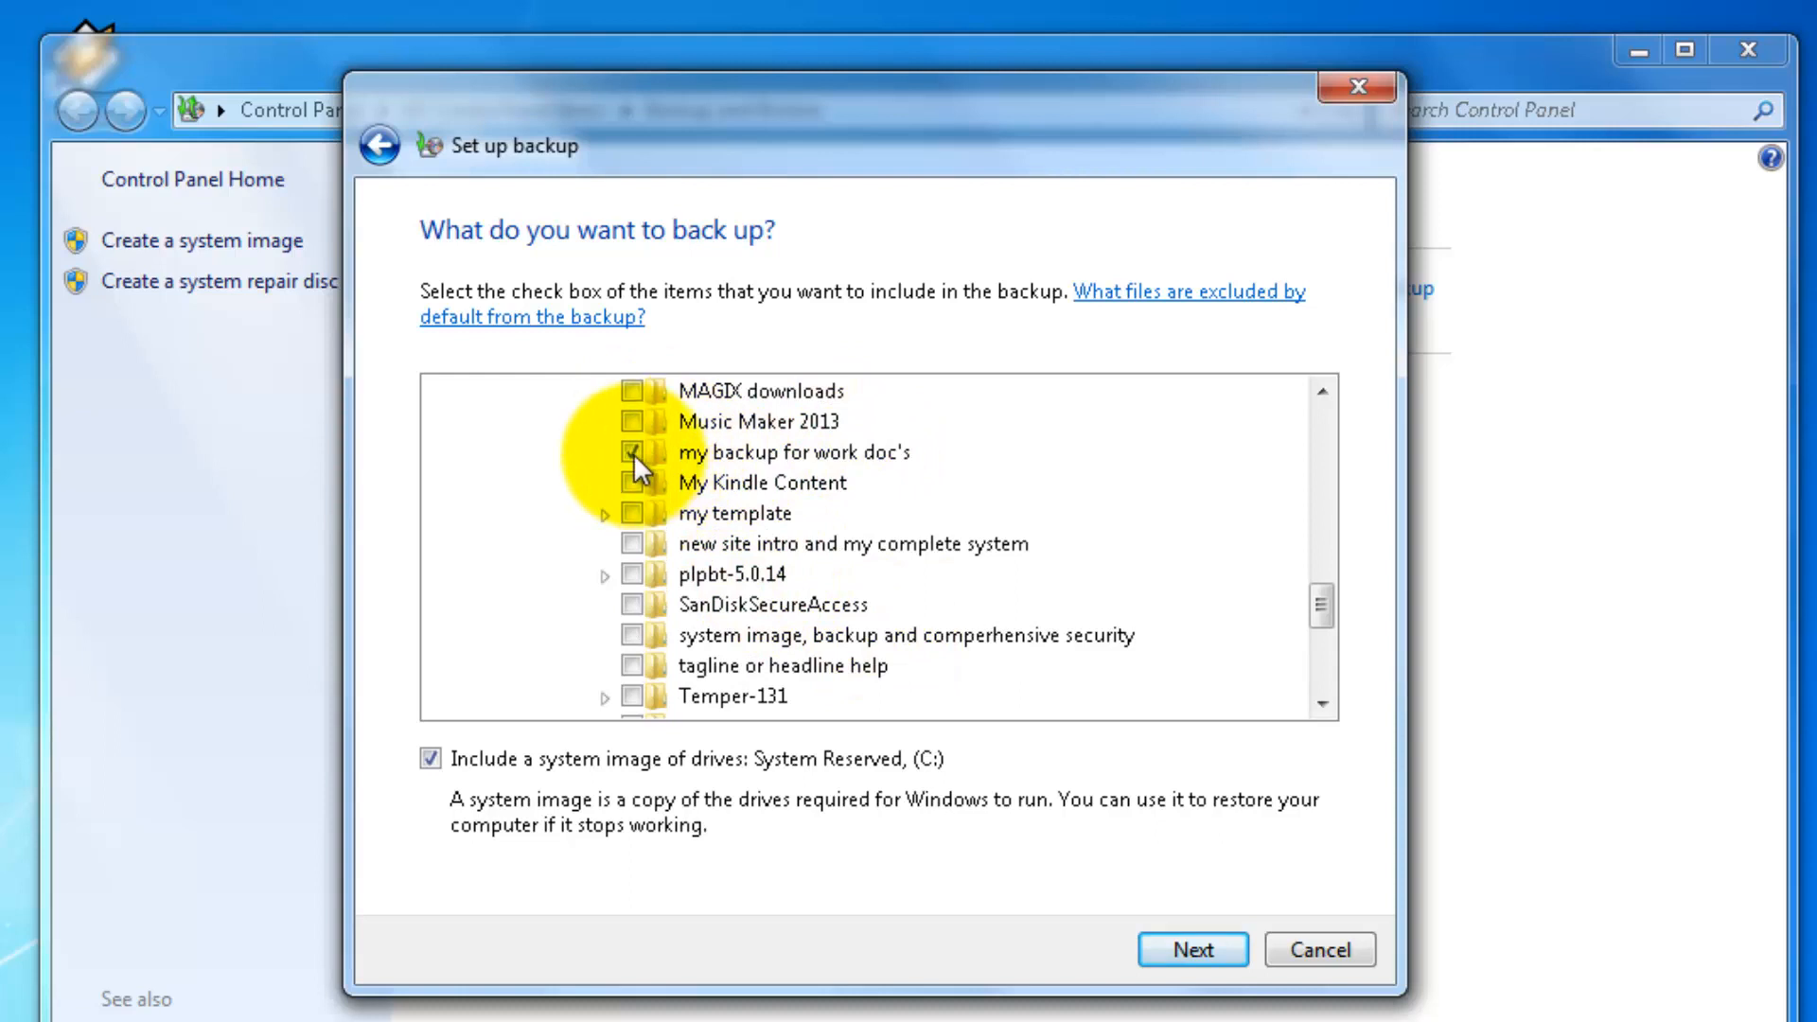
scroll(662, 558, "down", 3)
scroll(657, 581, "down", 2)
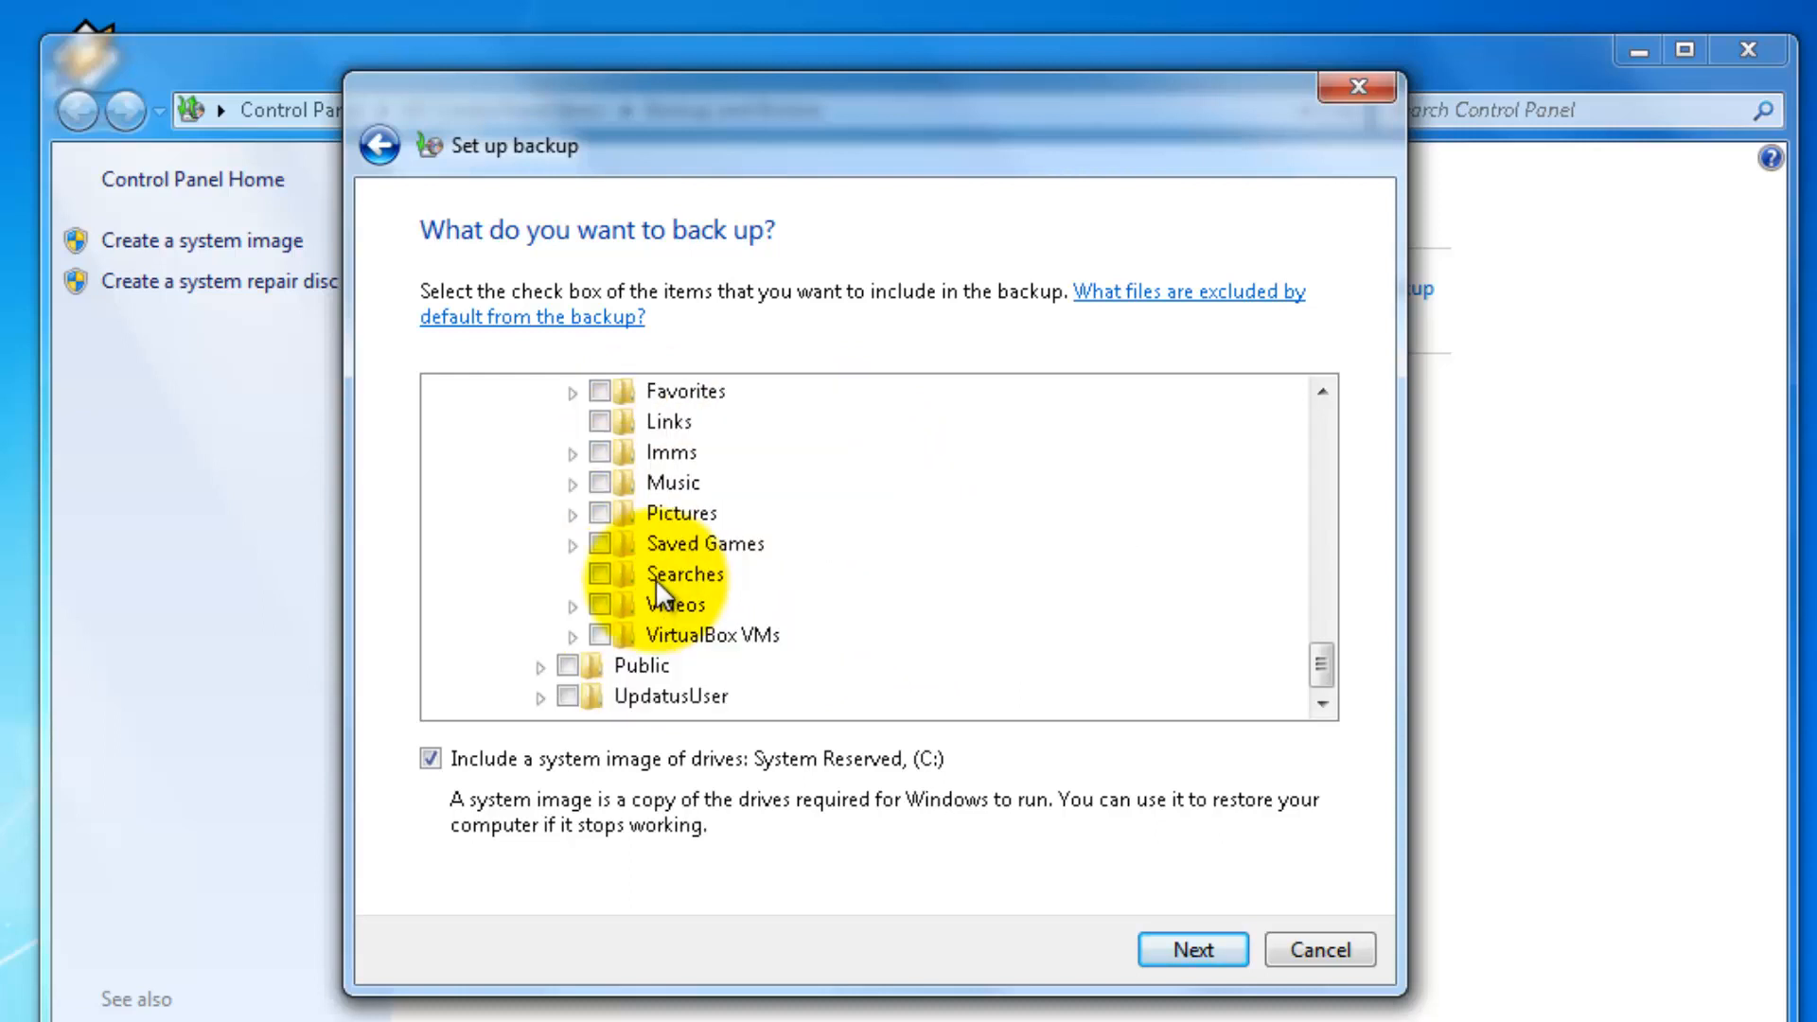
scroll(808, 645, "up", 4)
scroll(806, 645, "up", 2)
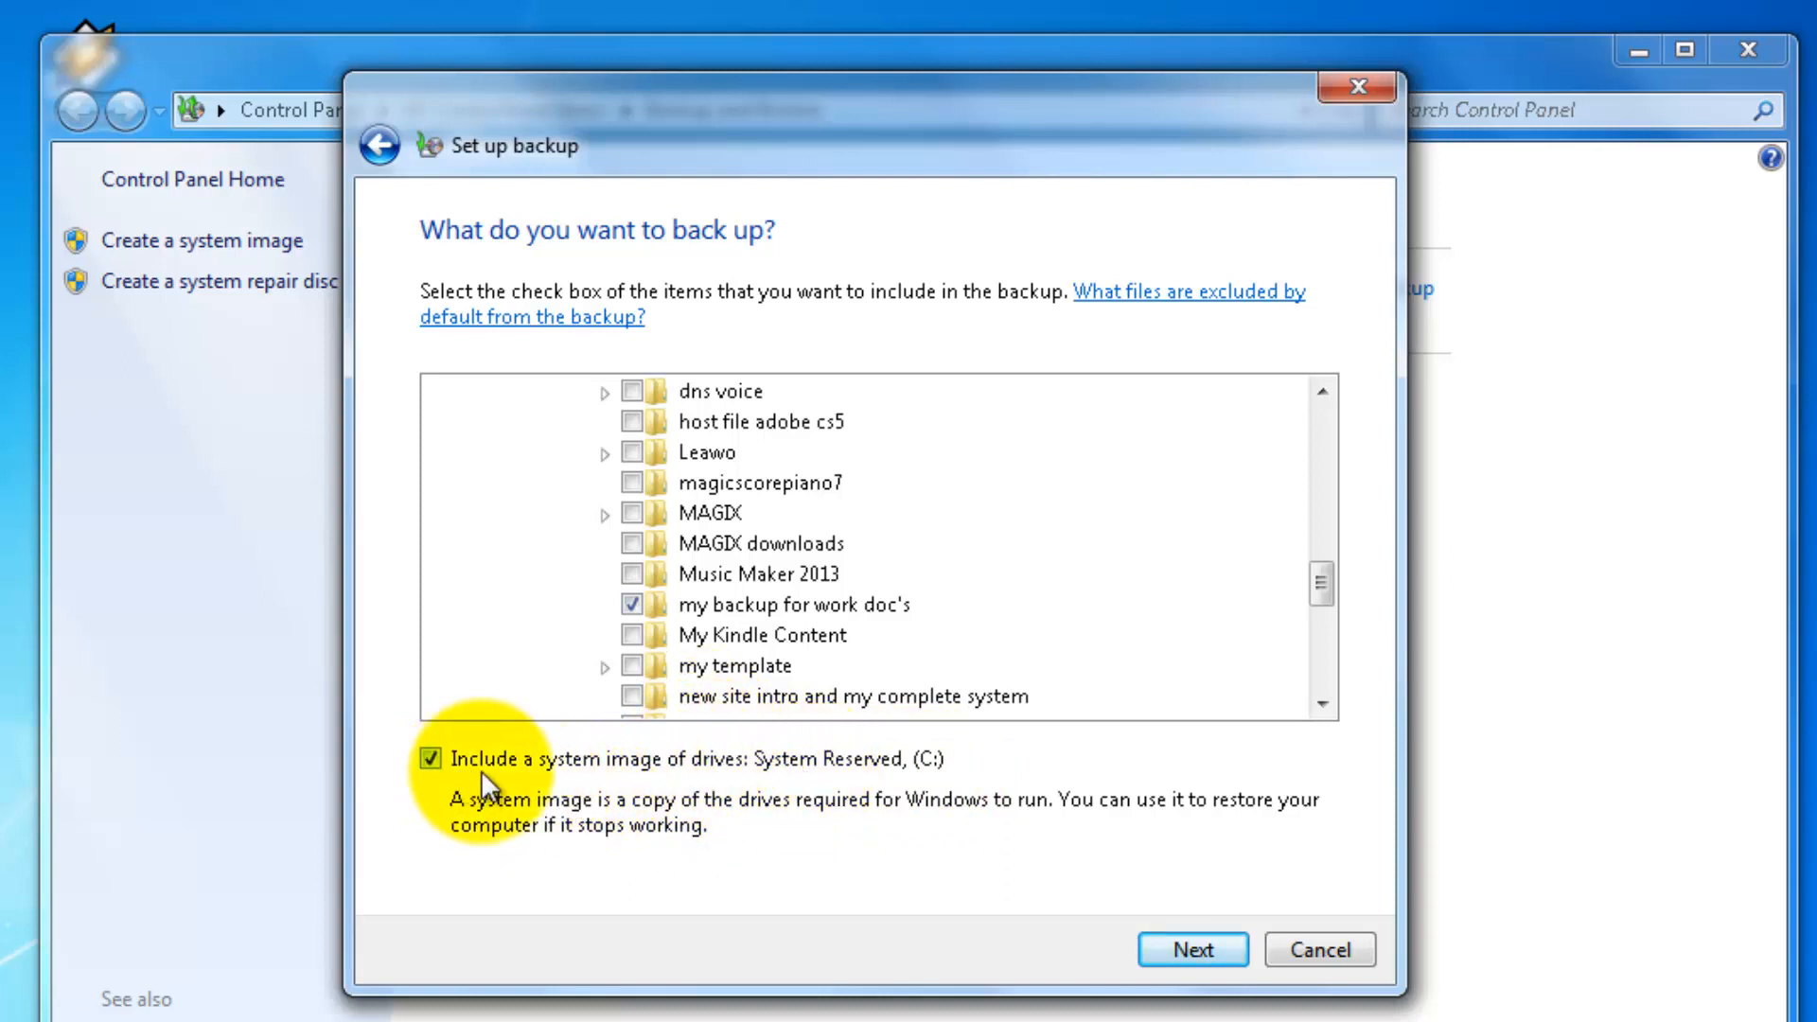
- Exclude the system image of drives System Reserved, (C:) from the backup and proceed to the settings review
left_click(432, 757)
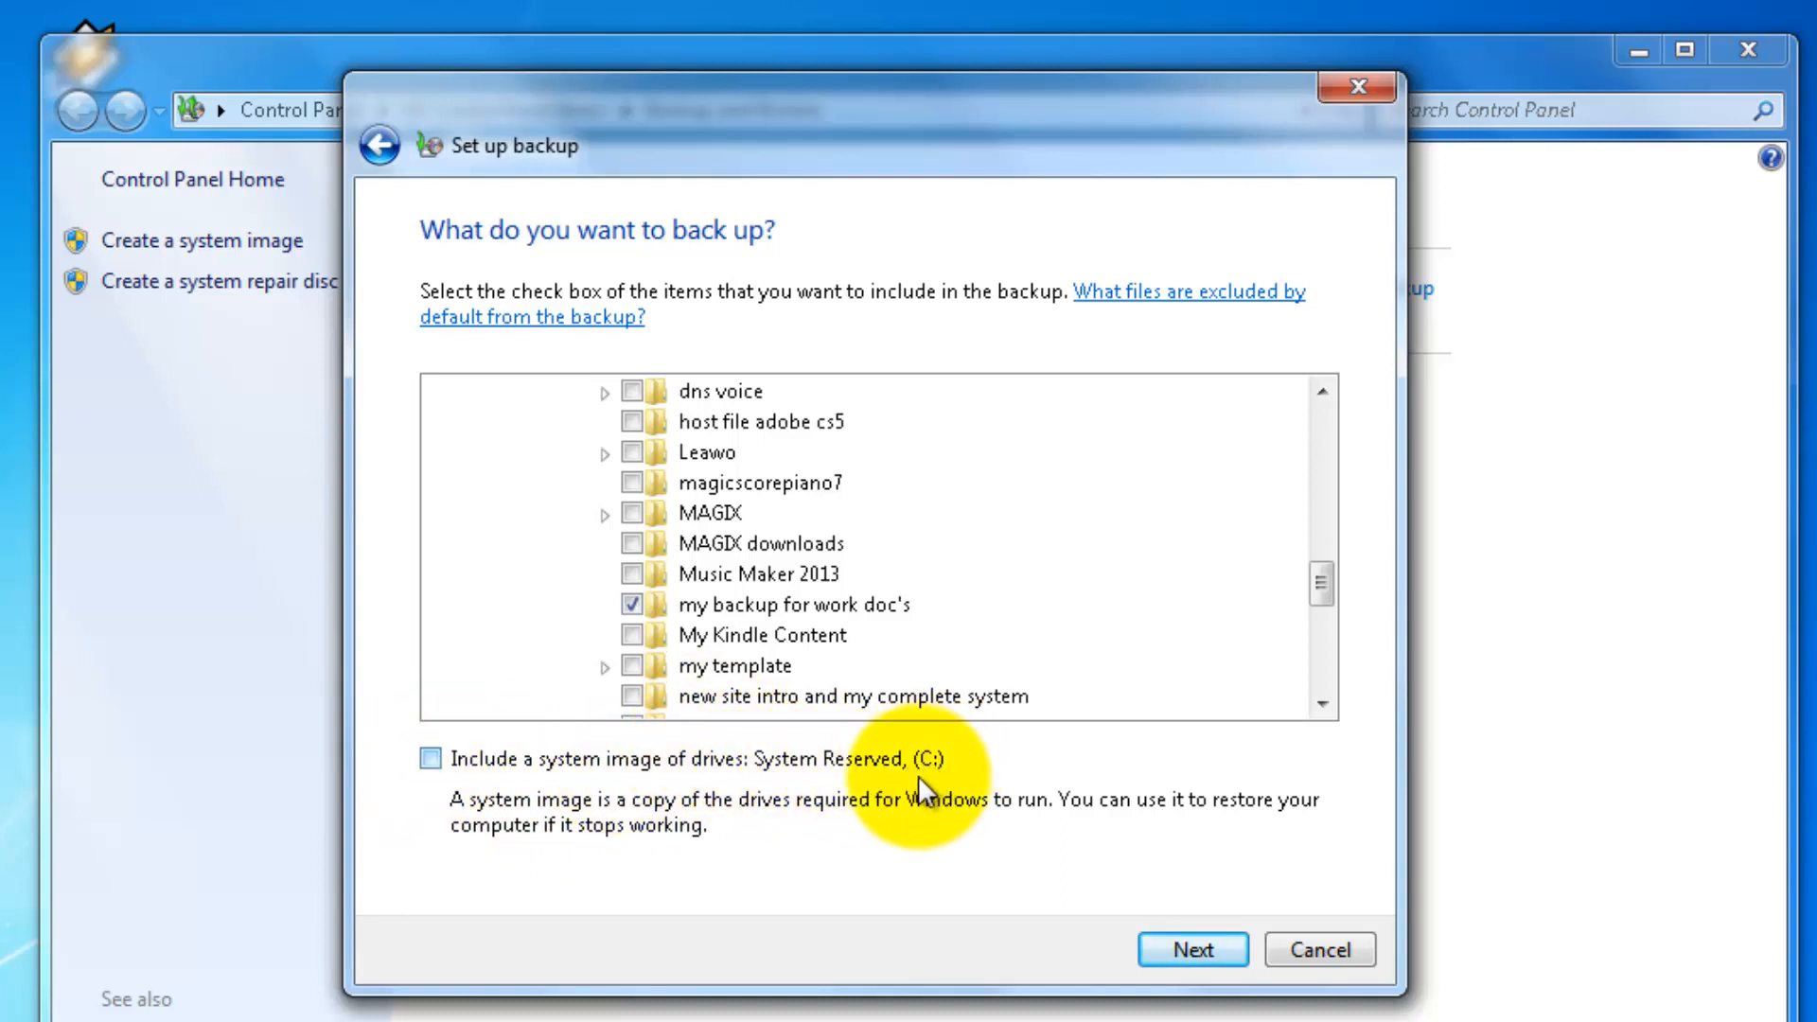
left_click(426, 756)
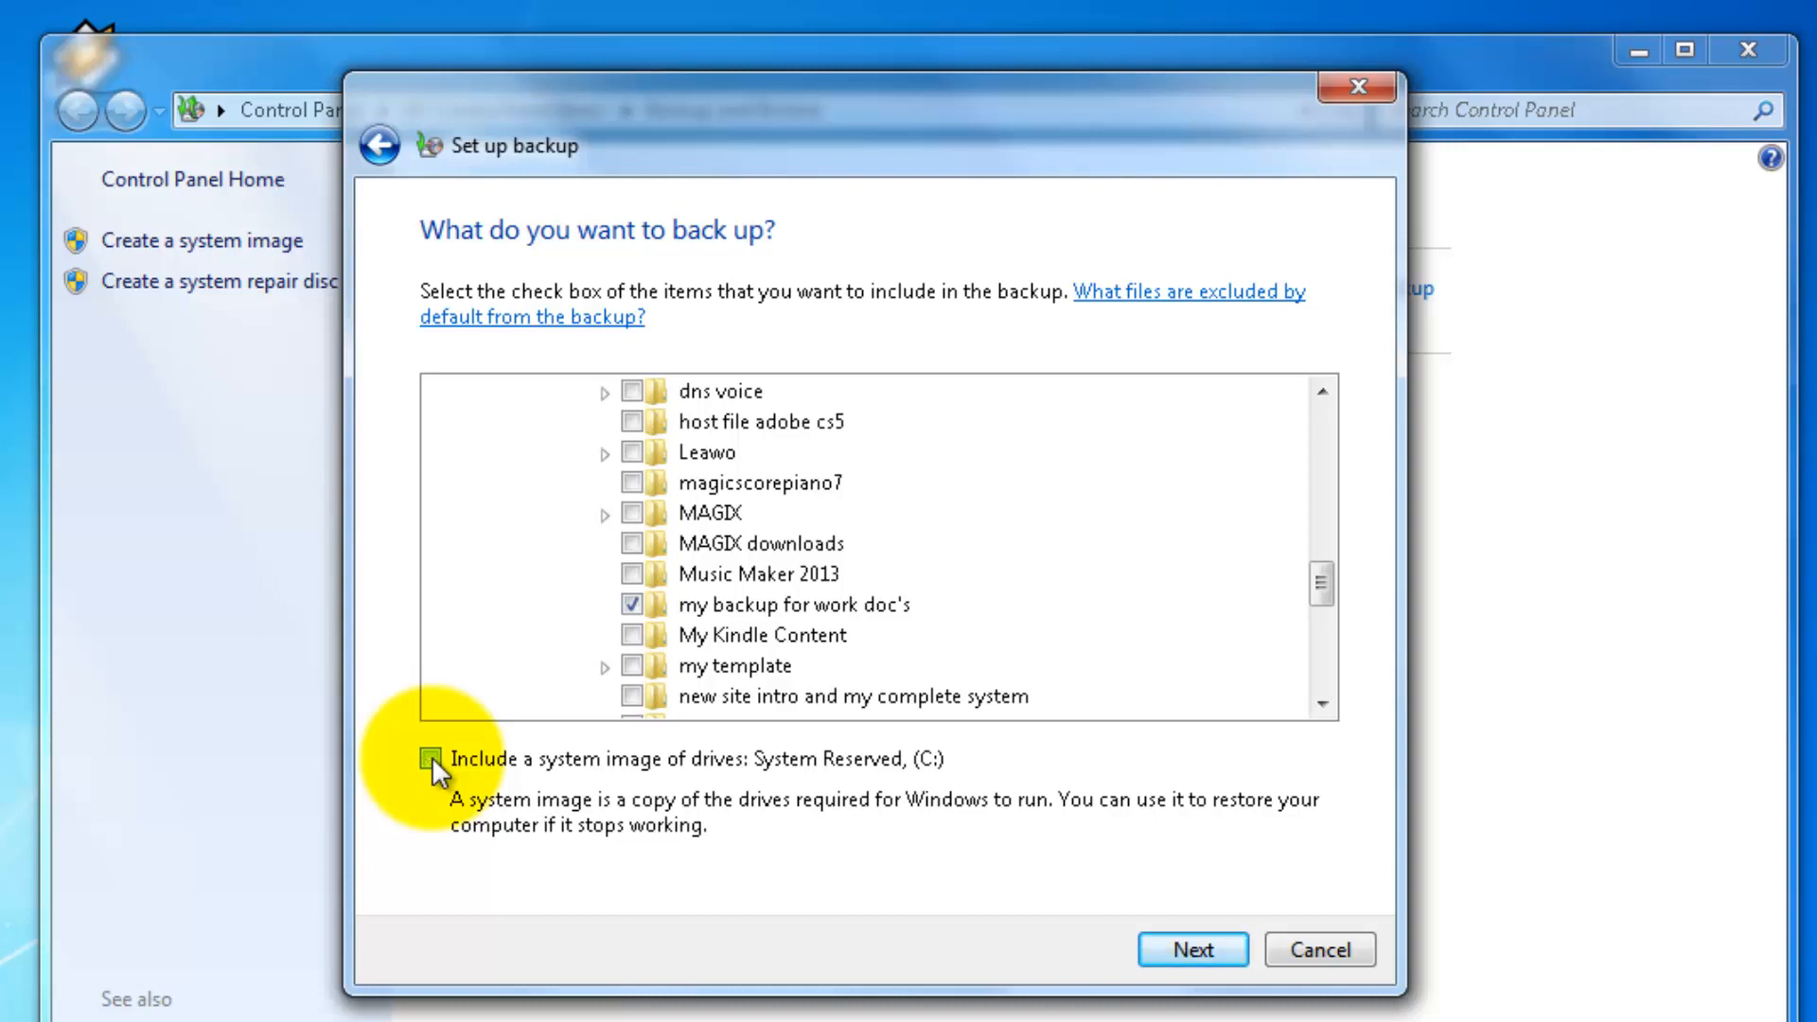
left_click(430, 757)
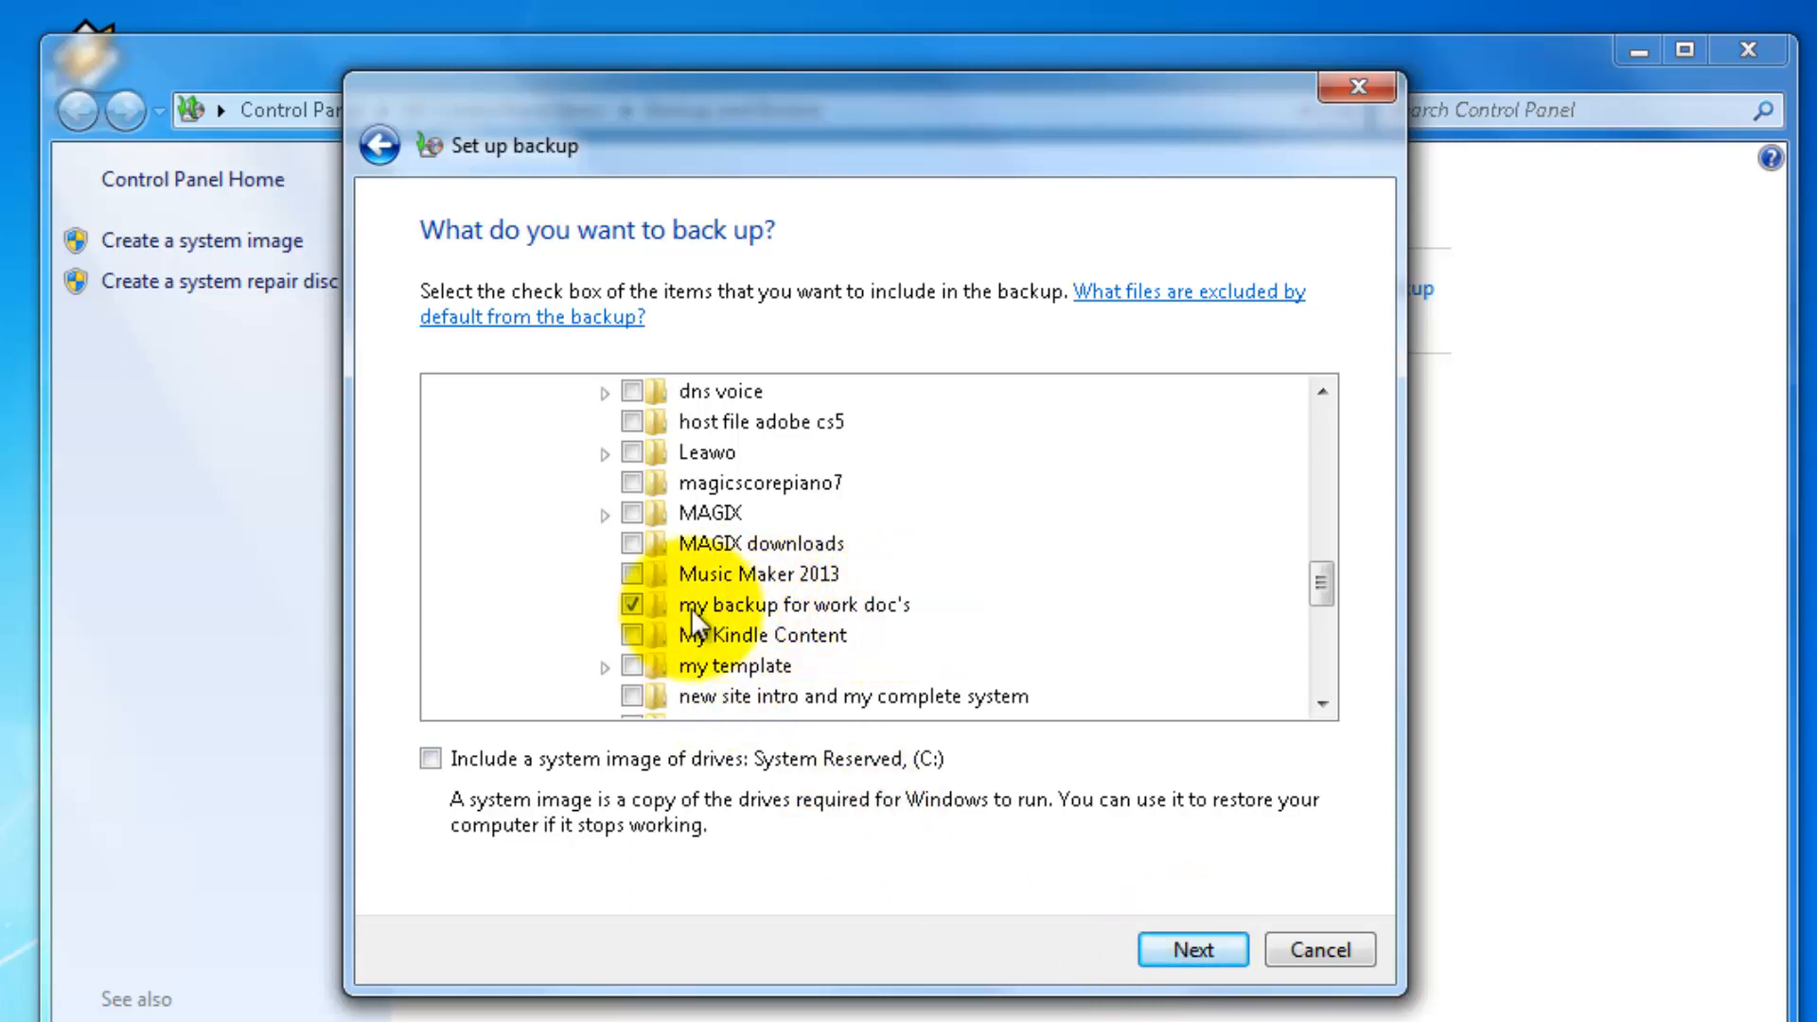
left_click(1190, 949)
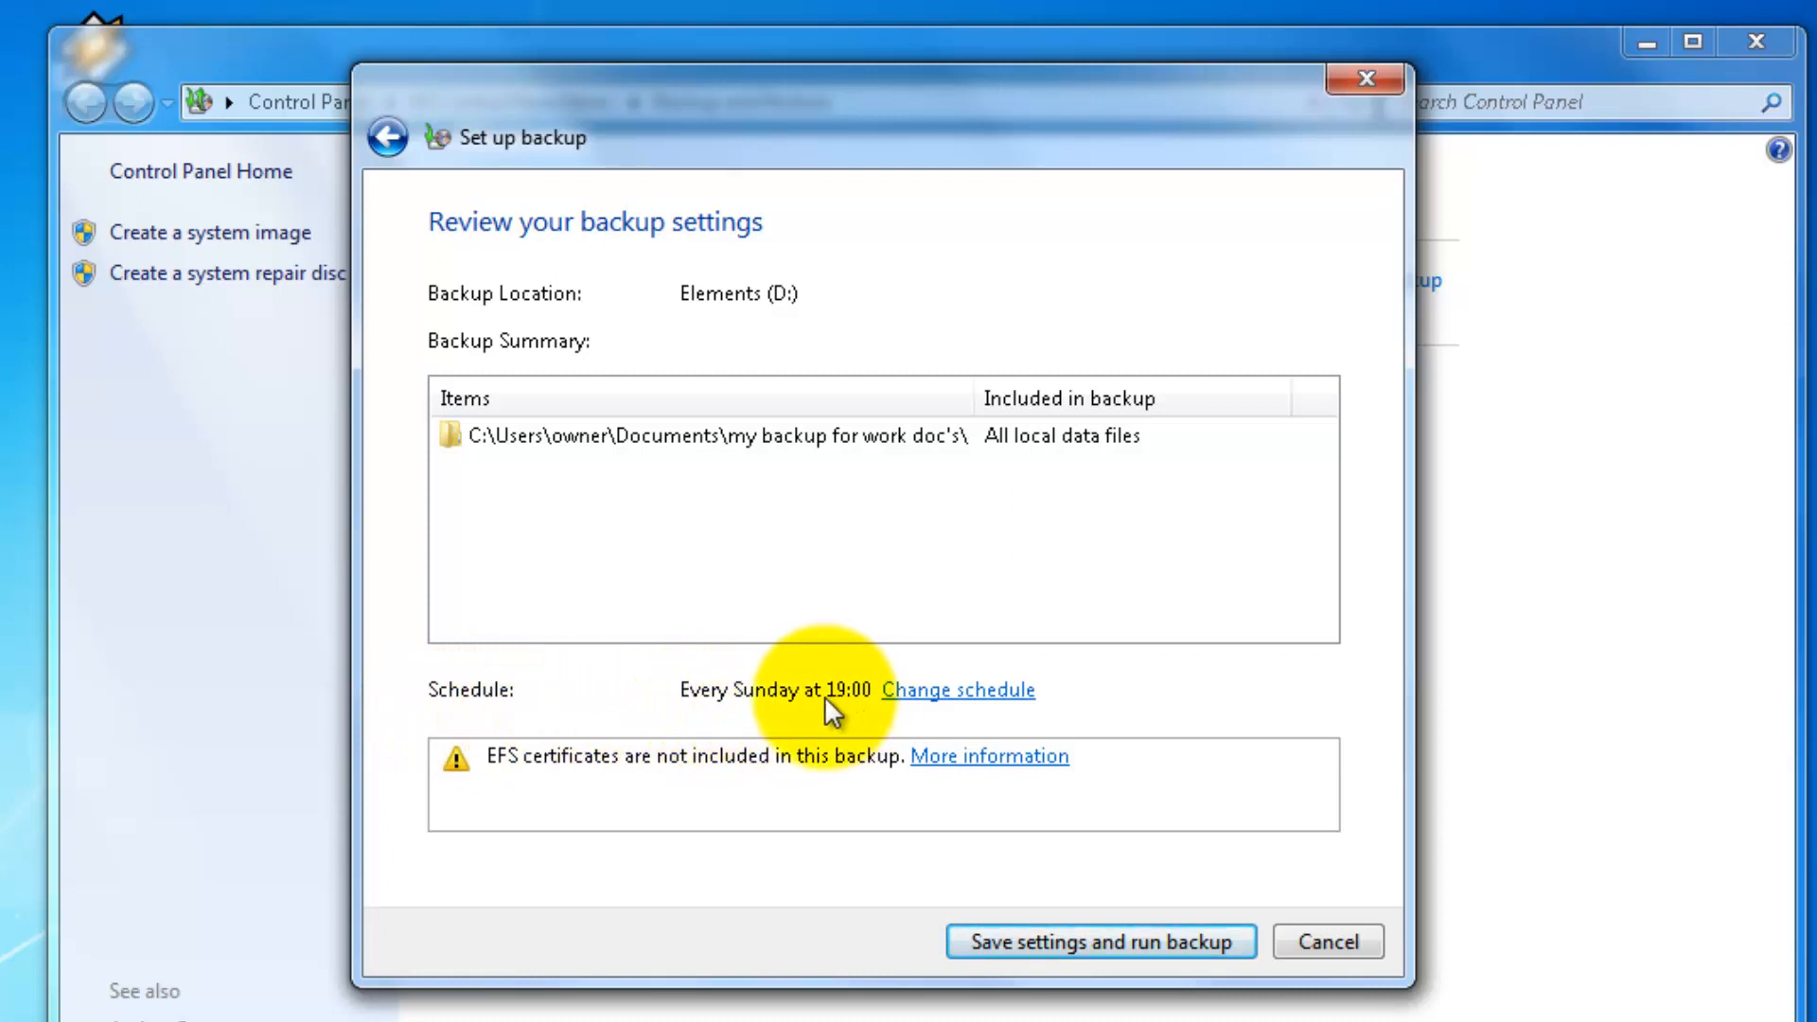
- Change the backup schedule to run Daily at 15:00
left_click(951, 694)
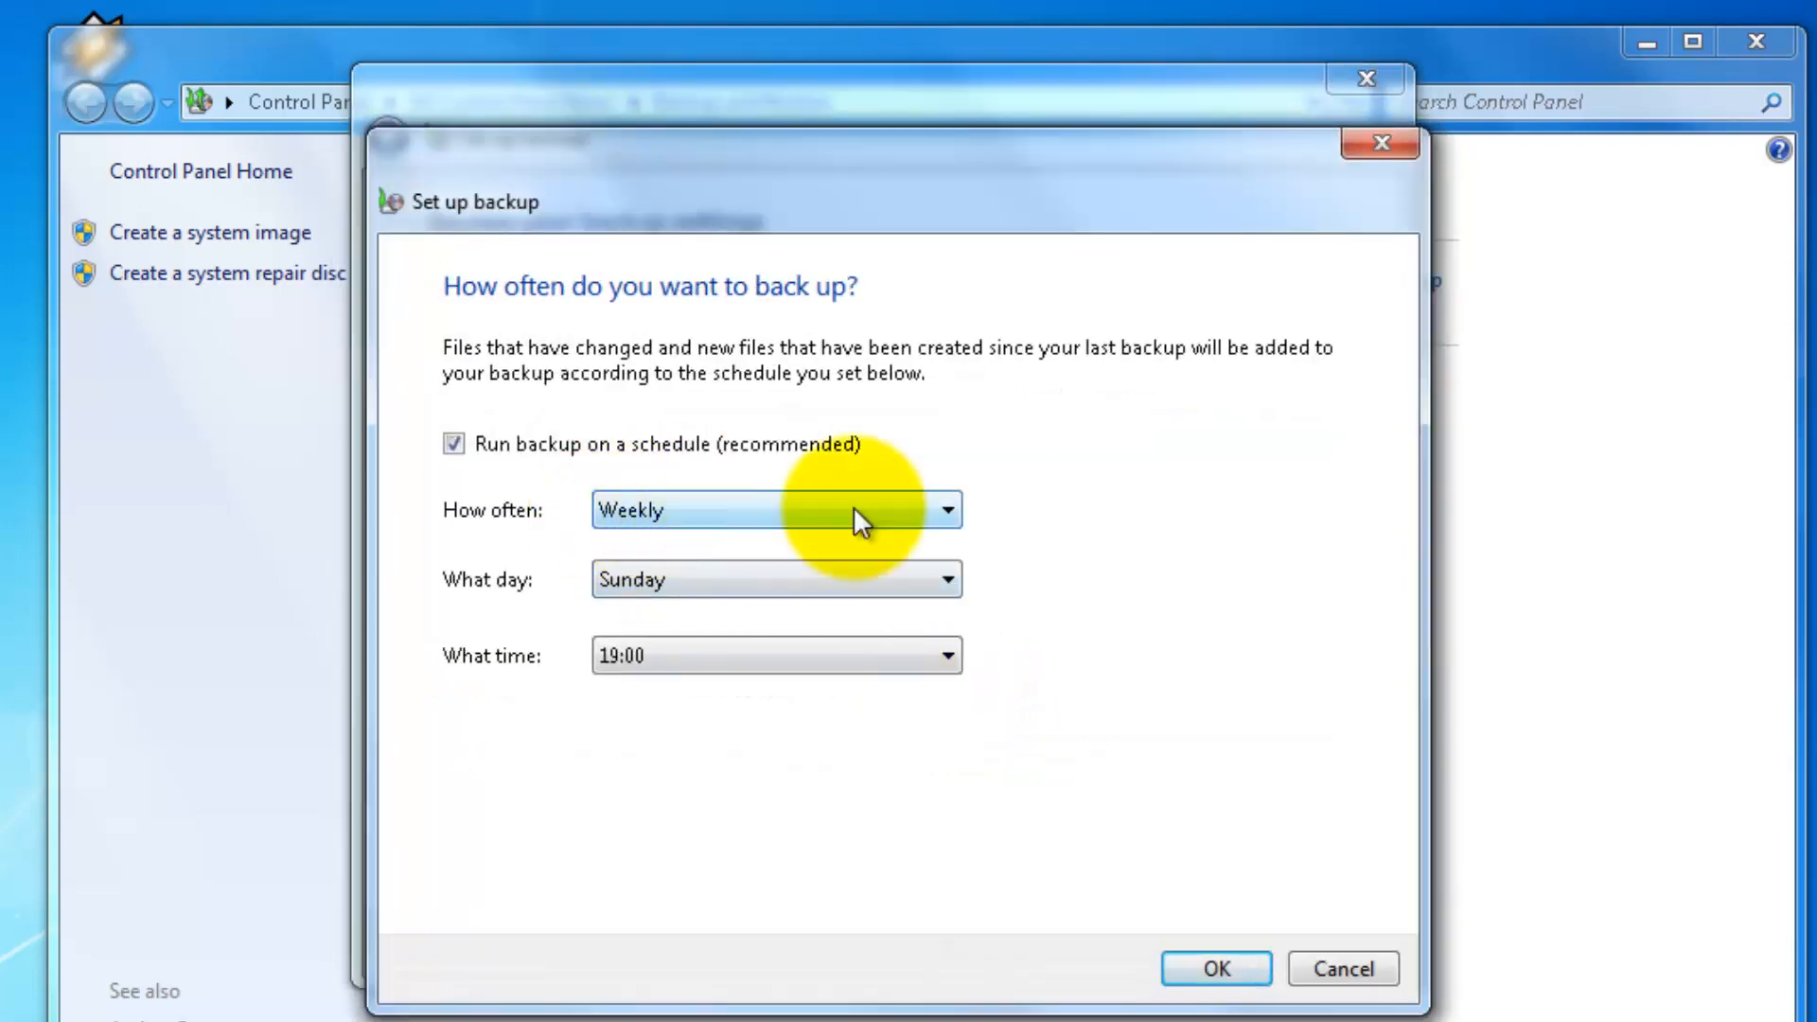
left_click(944, 509)
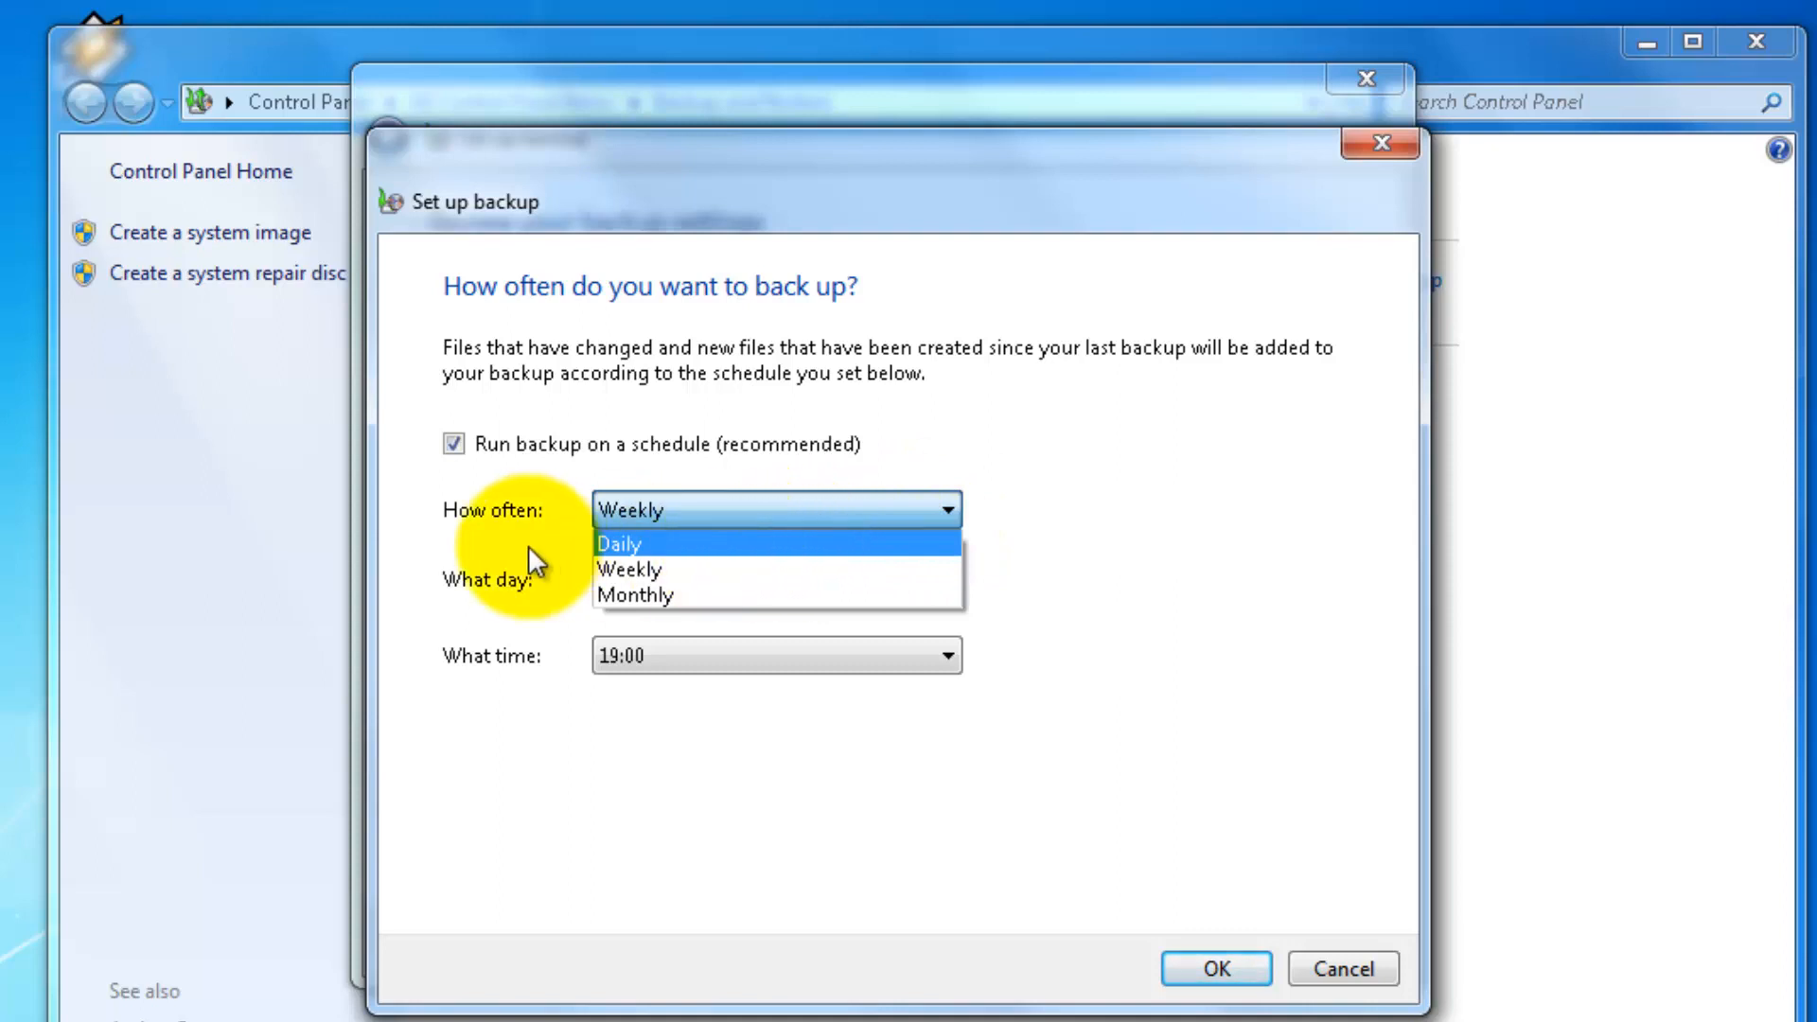
left_click(645, 543)
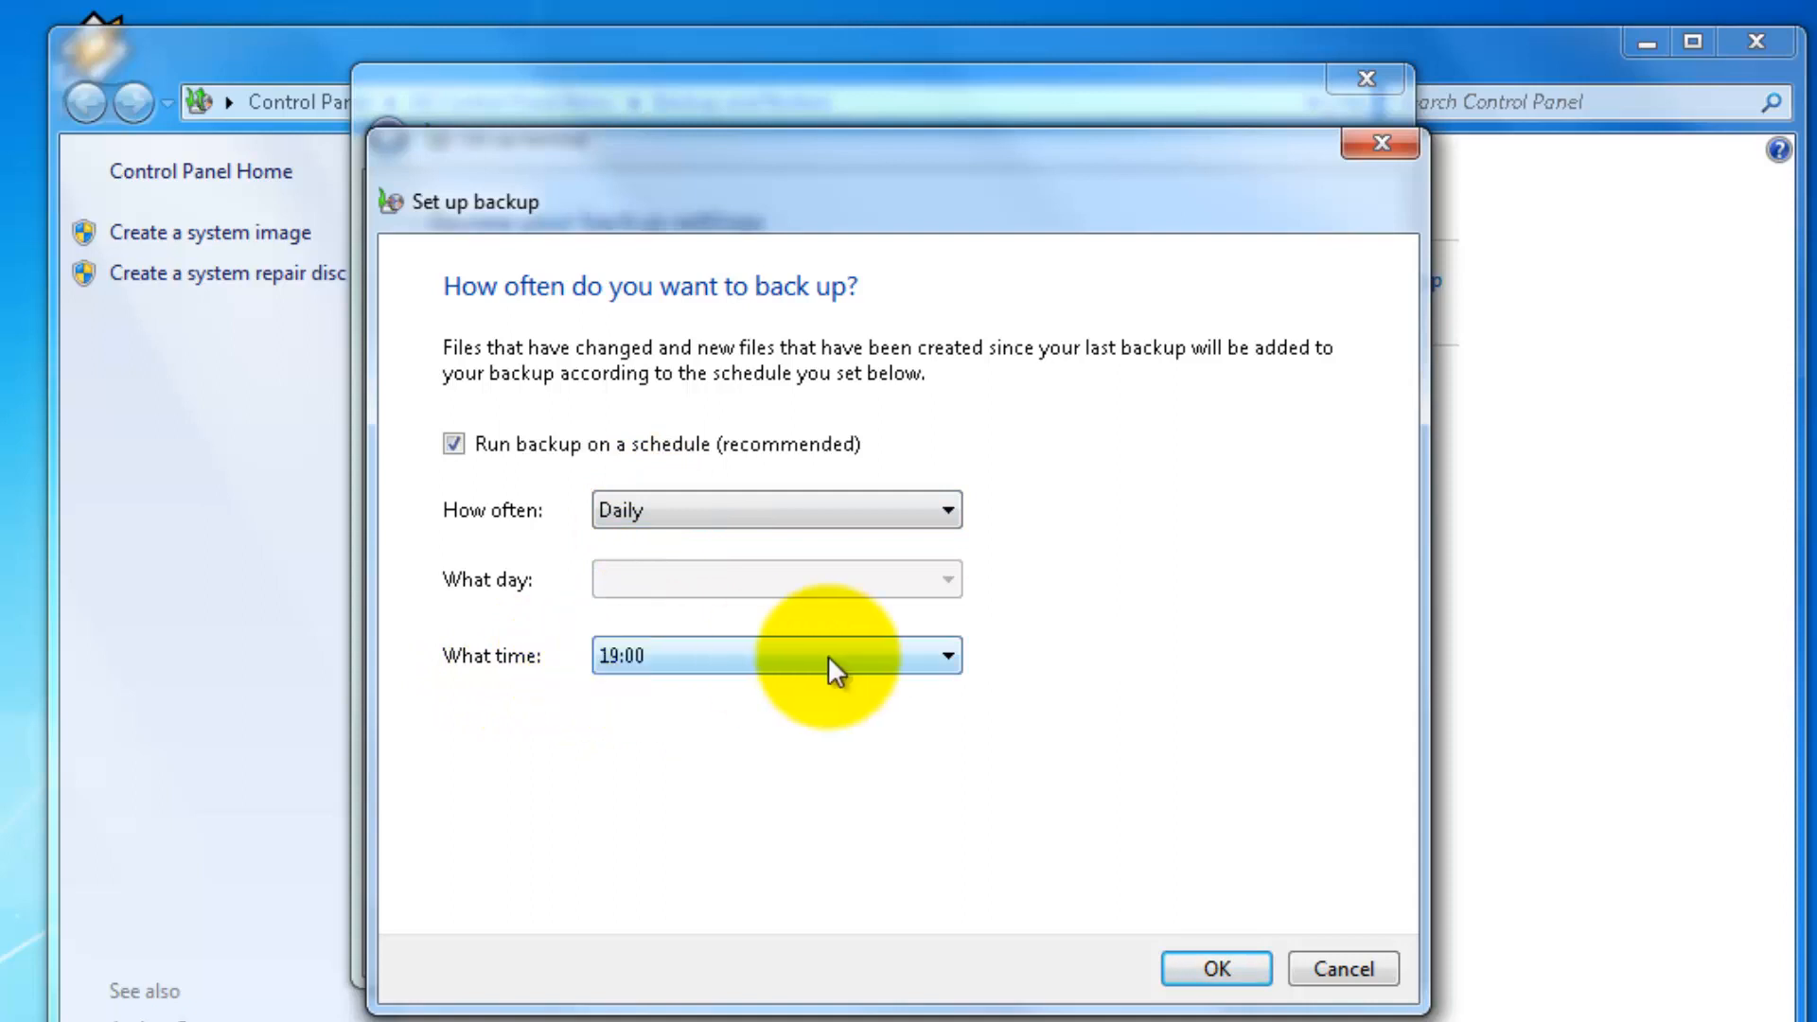
left_click(950, 655)
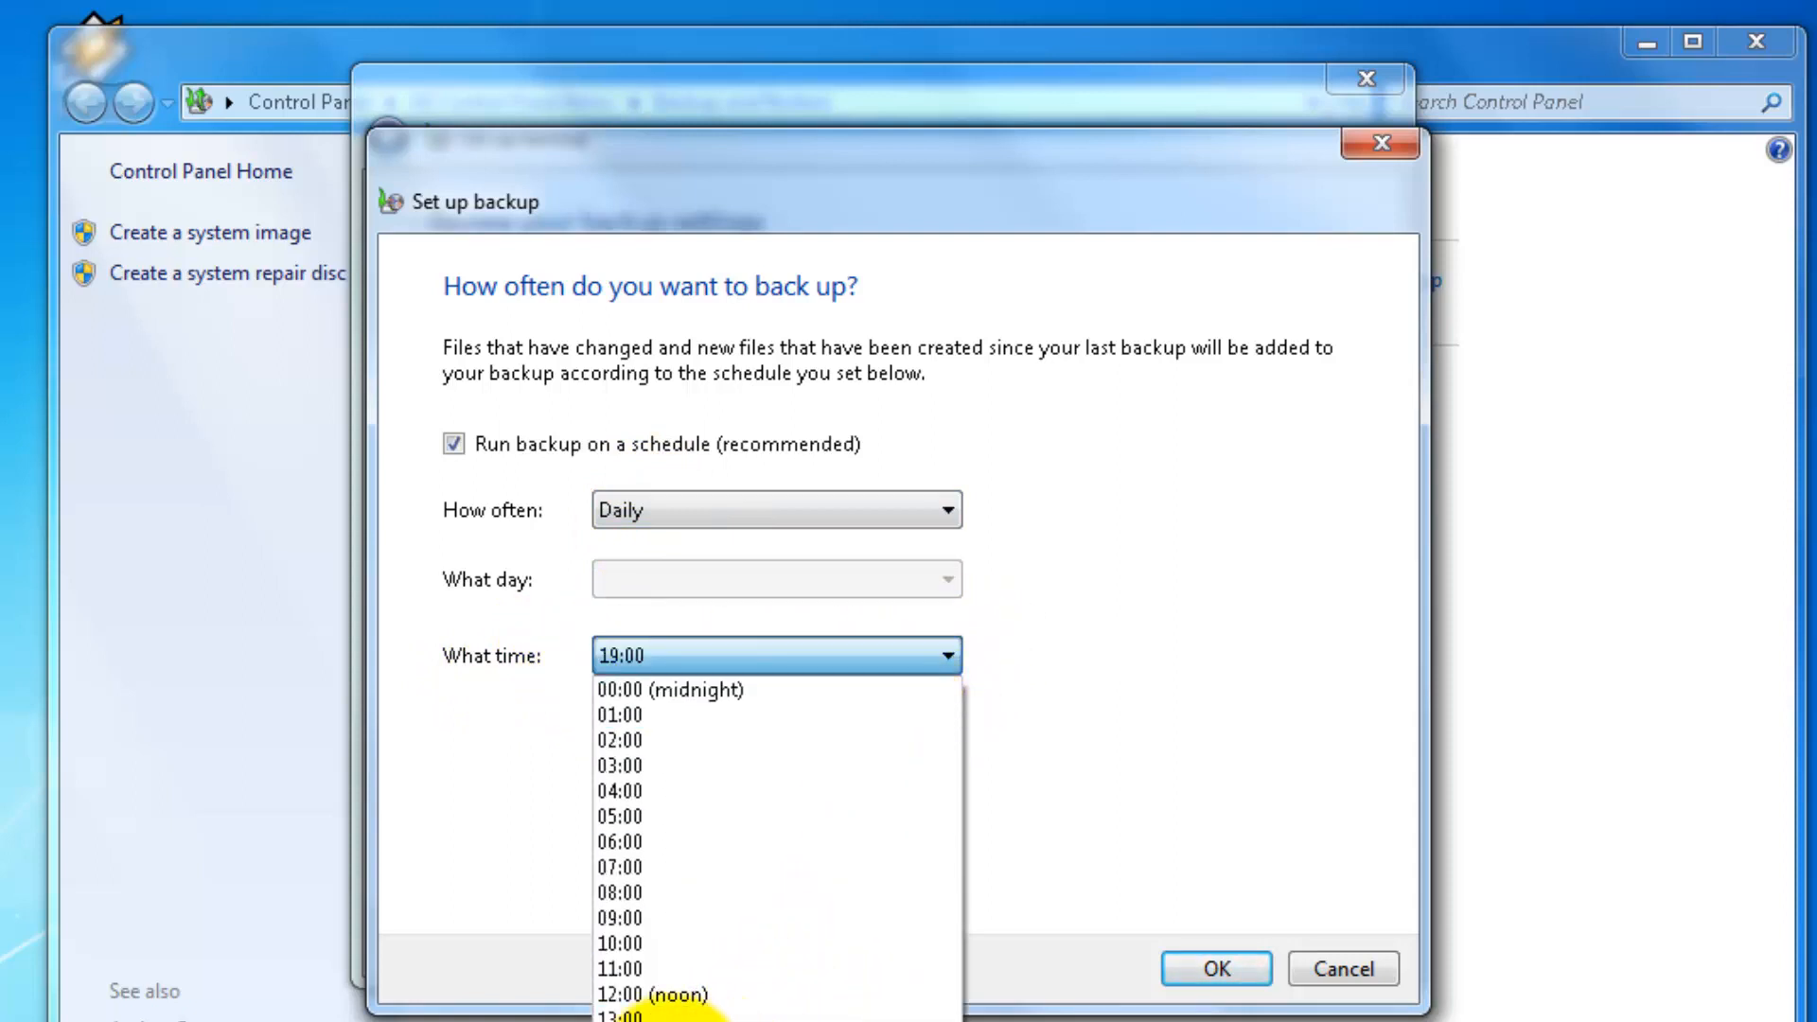
left_click(662, 1019)
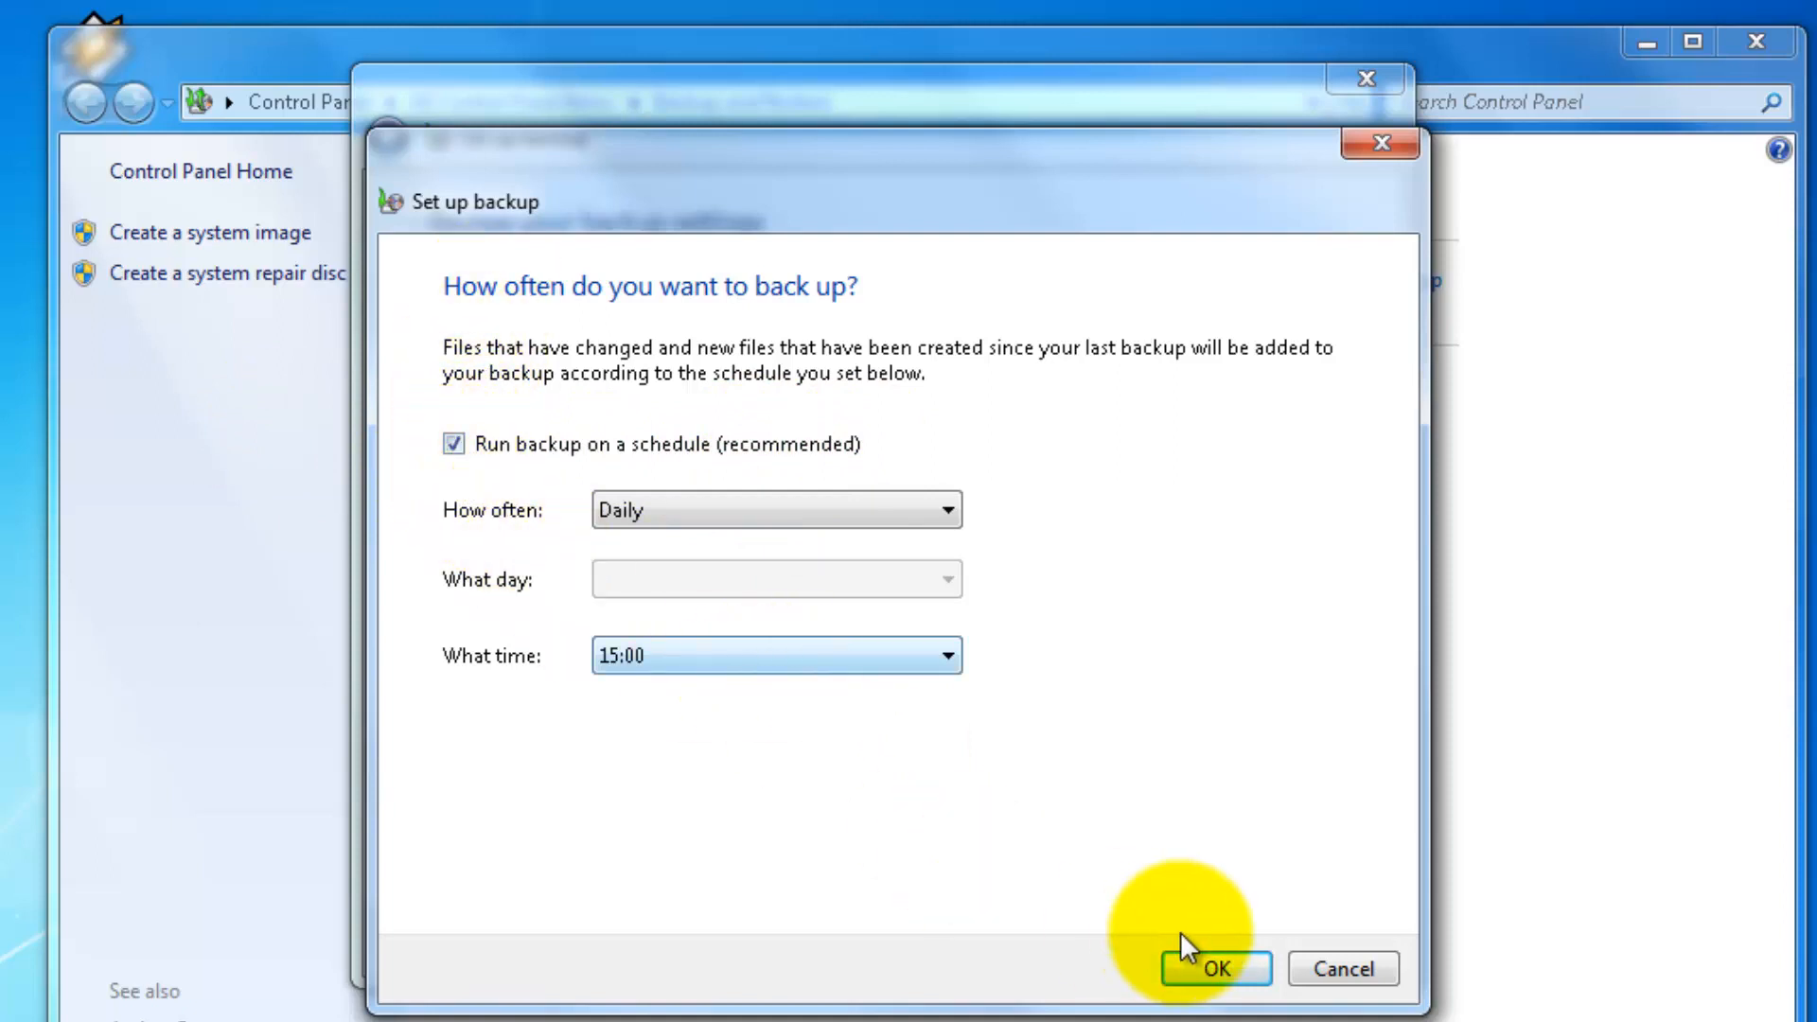
left_click(1208, 974)
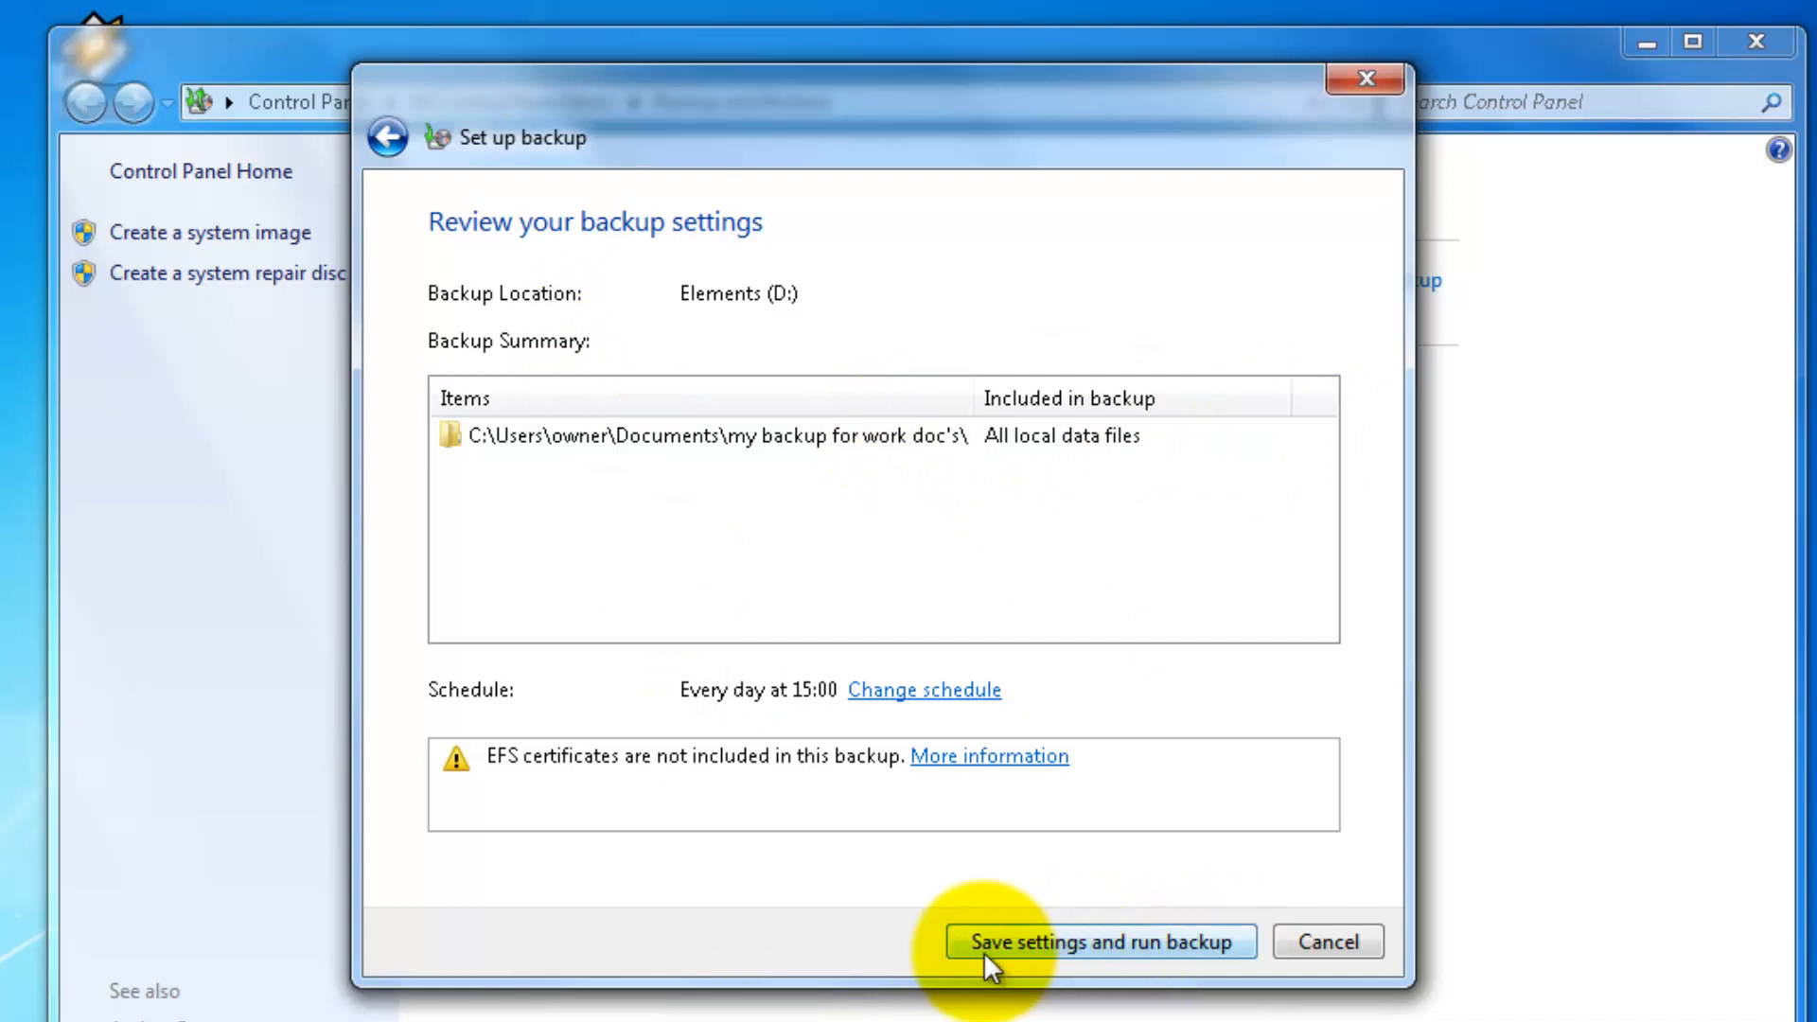
- Save the backup settings and run the backup, closing Backup and Restore when it is done
left_click(1154, 948)
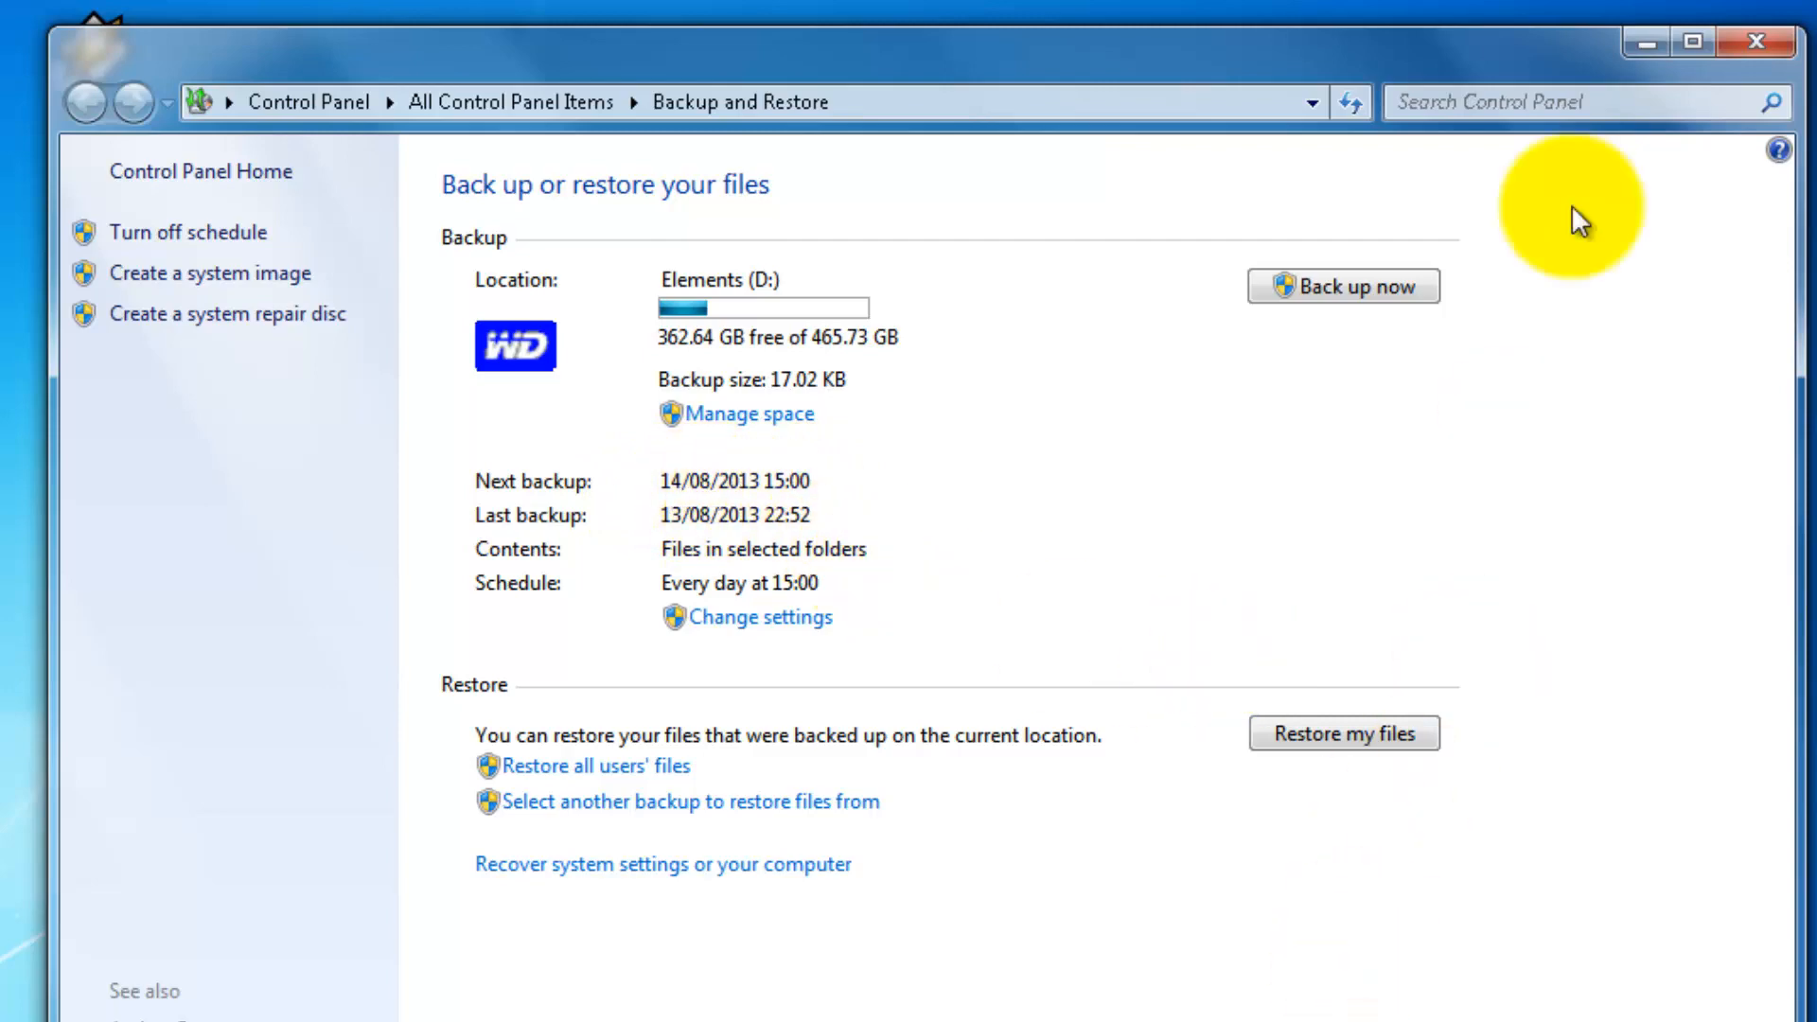
left_click(1768, 45)
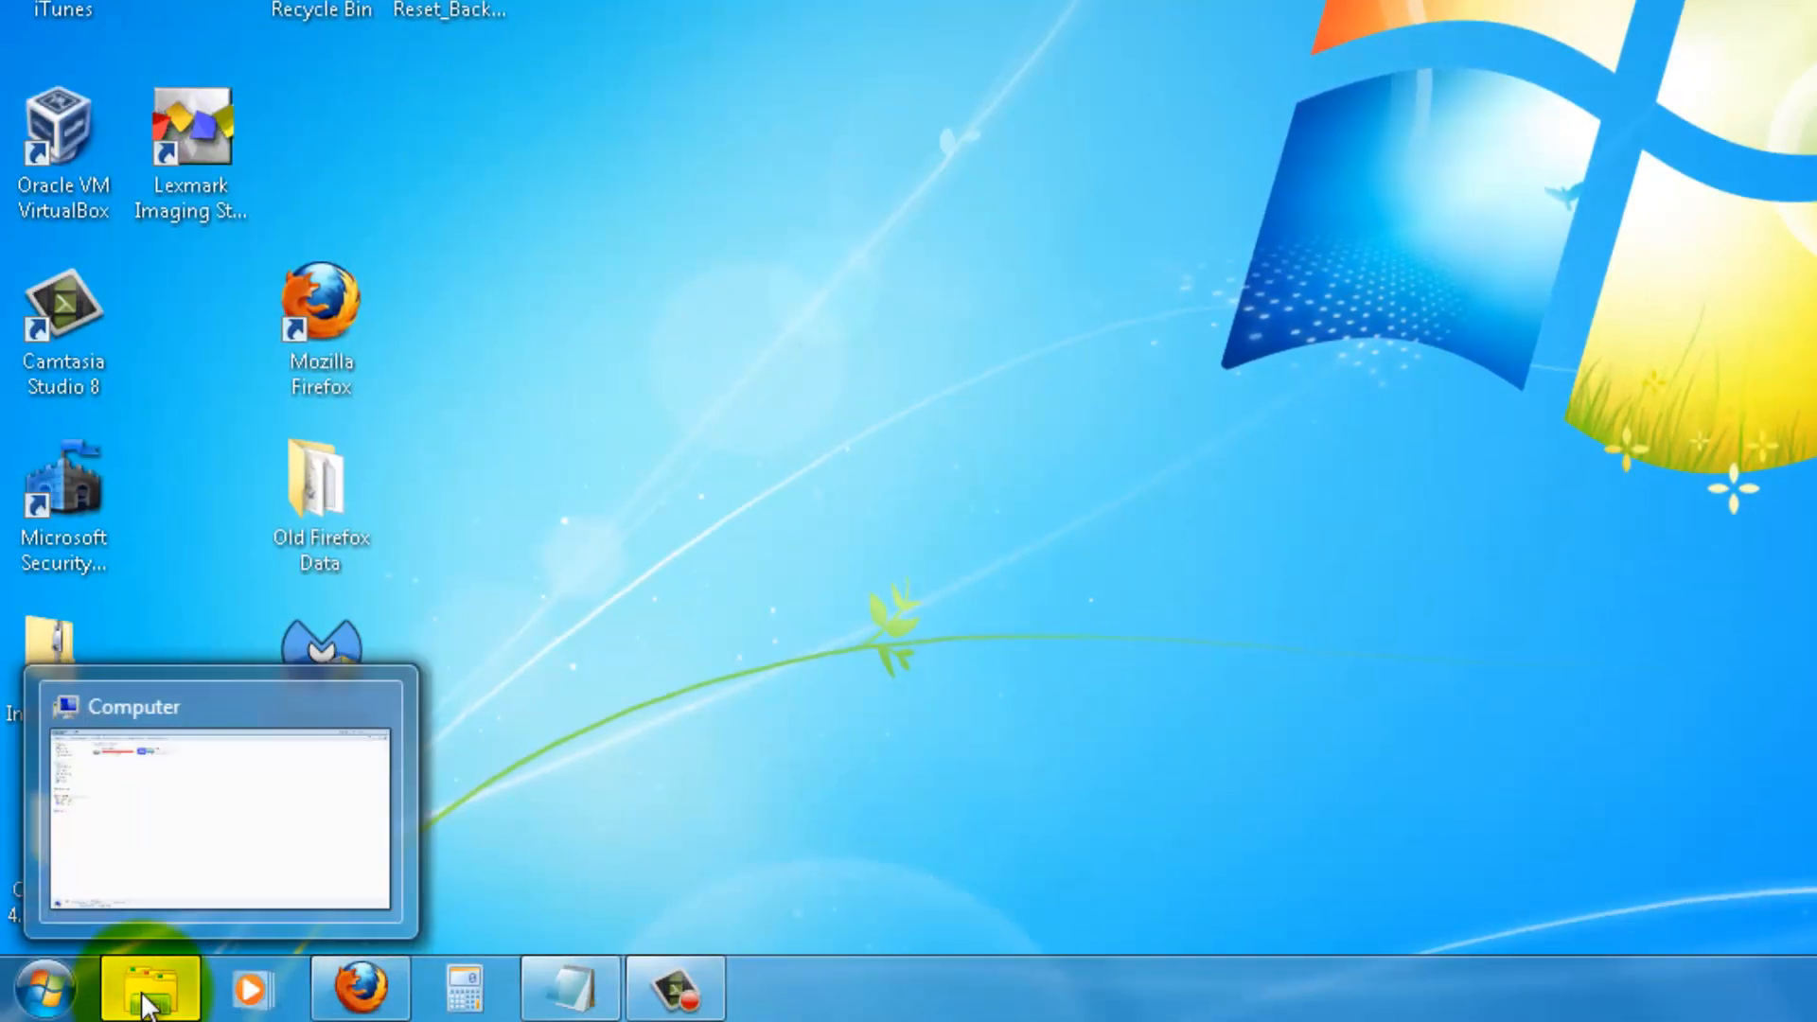
- Switch to the Windows Explorer window, open the Videos library and widen the Name column to show the full file names
left_click(144, 1001)
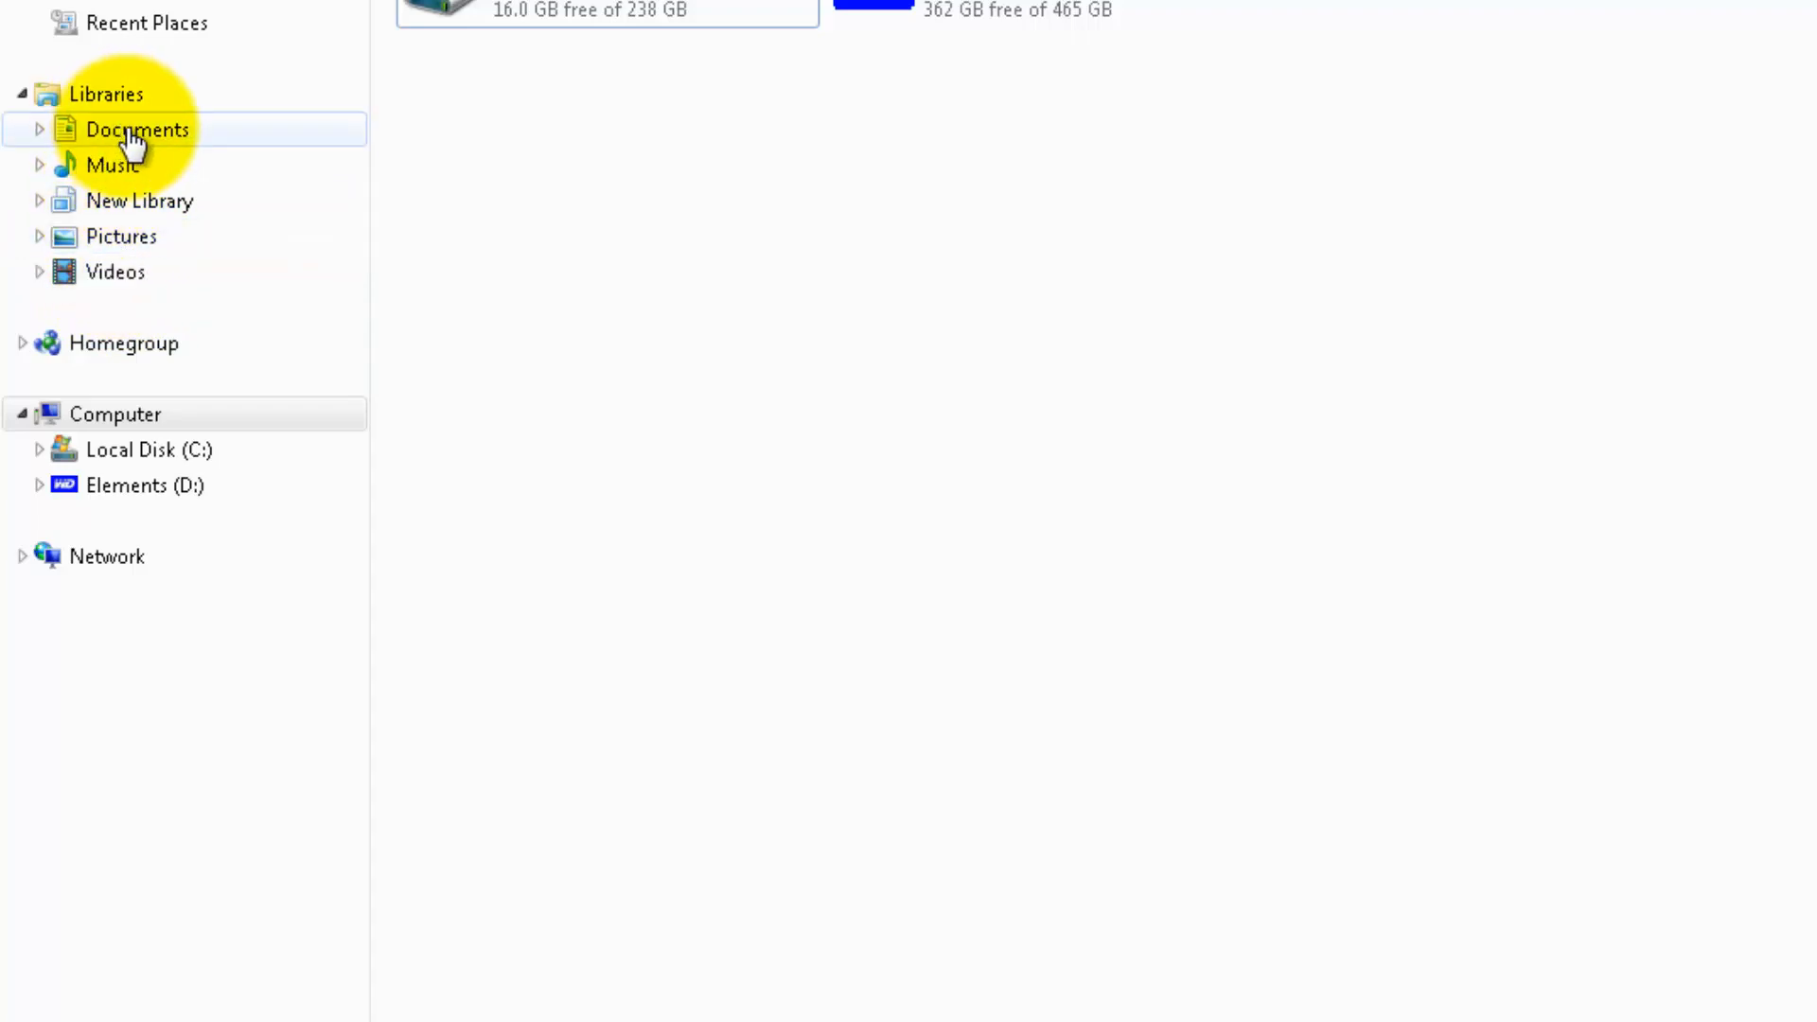
left_click(116, 277)
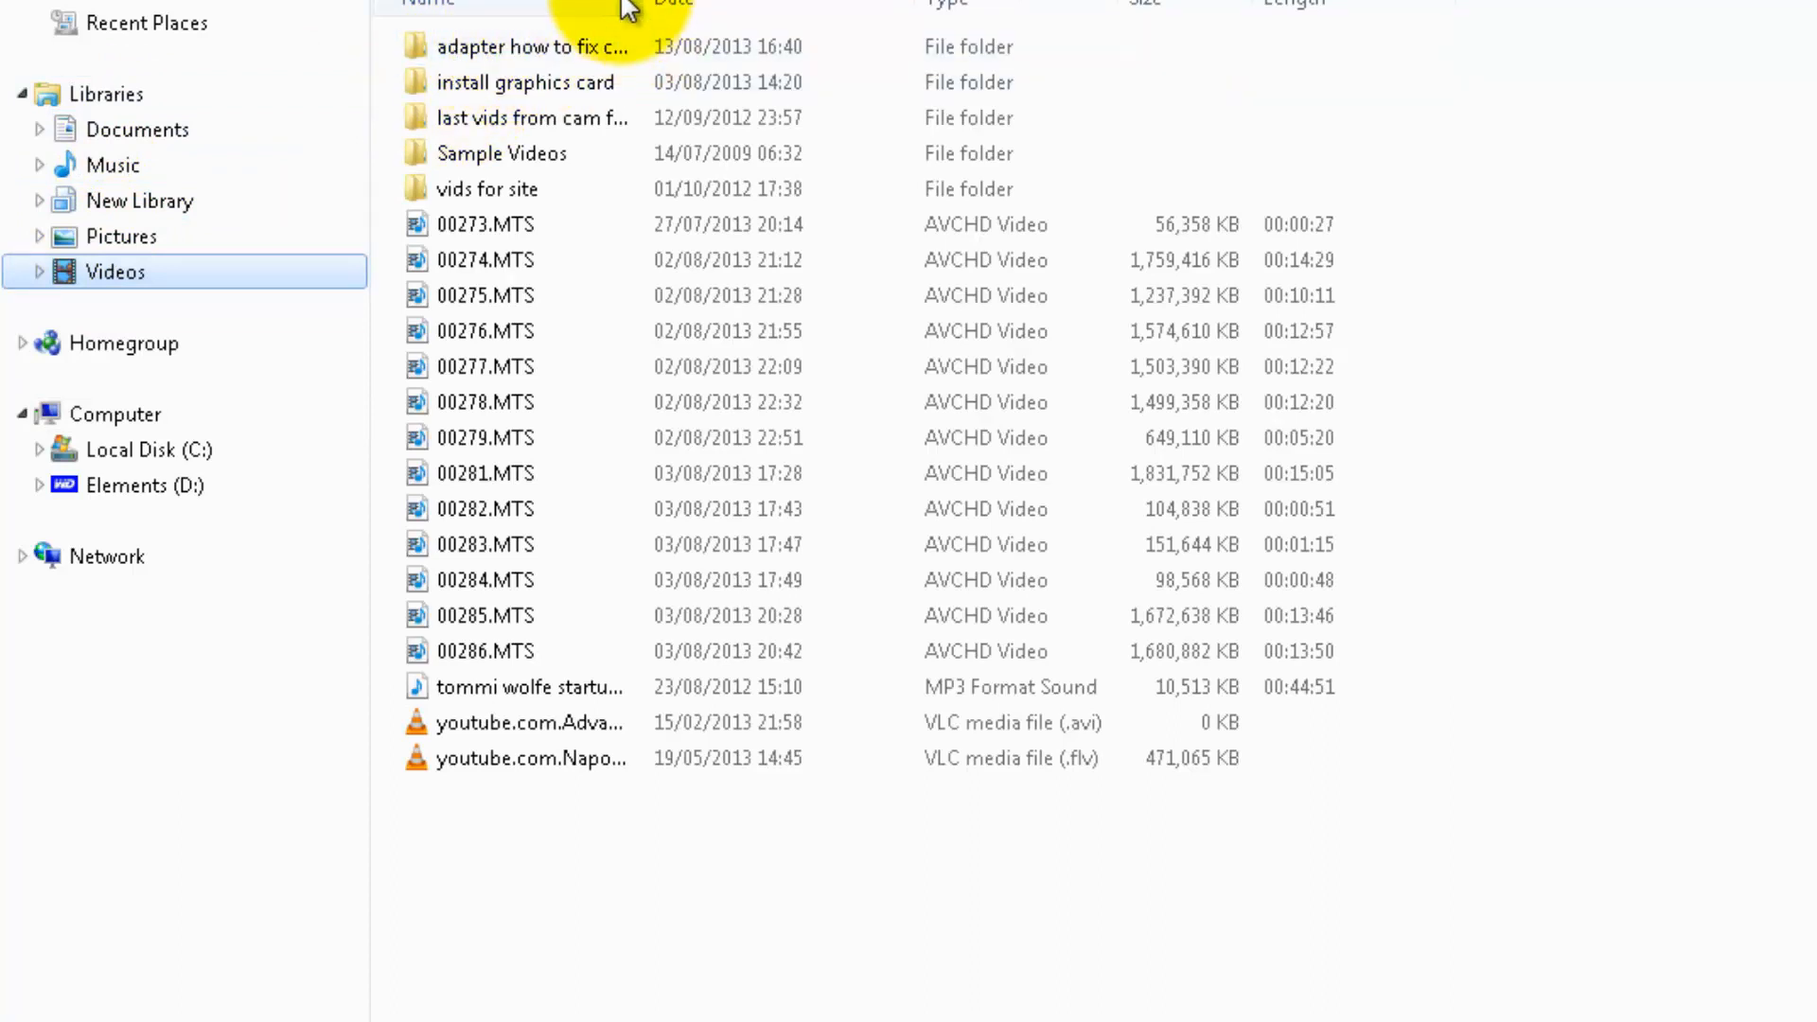
left_click_drag(649, 8, 914, 9)
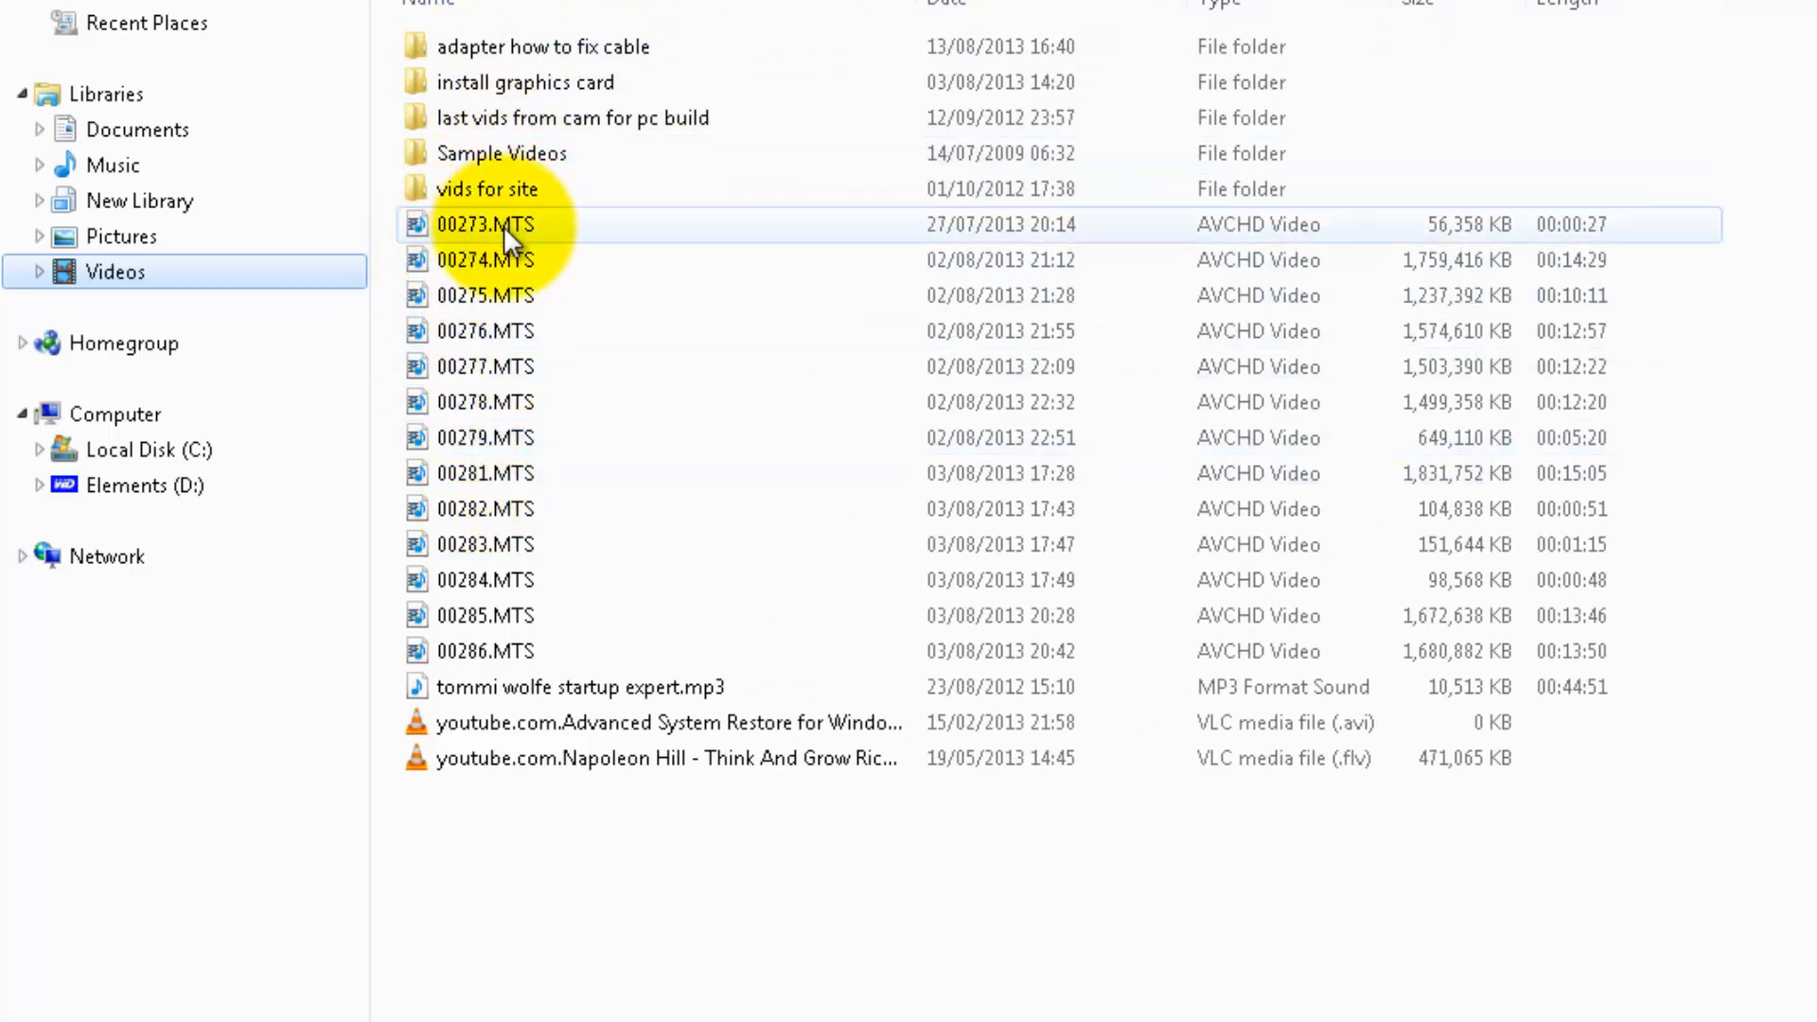
mouse_move(503, 233)
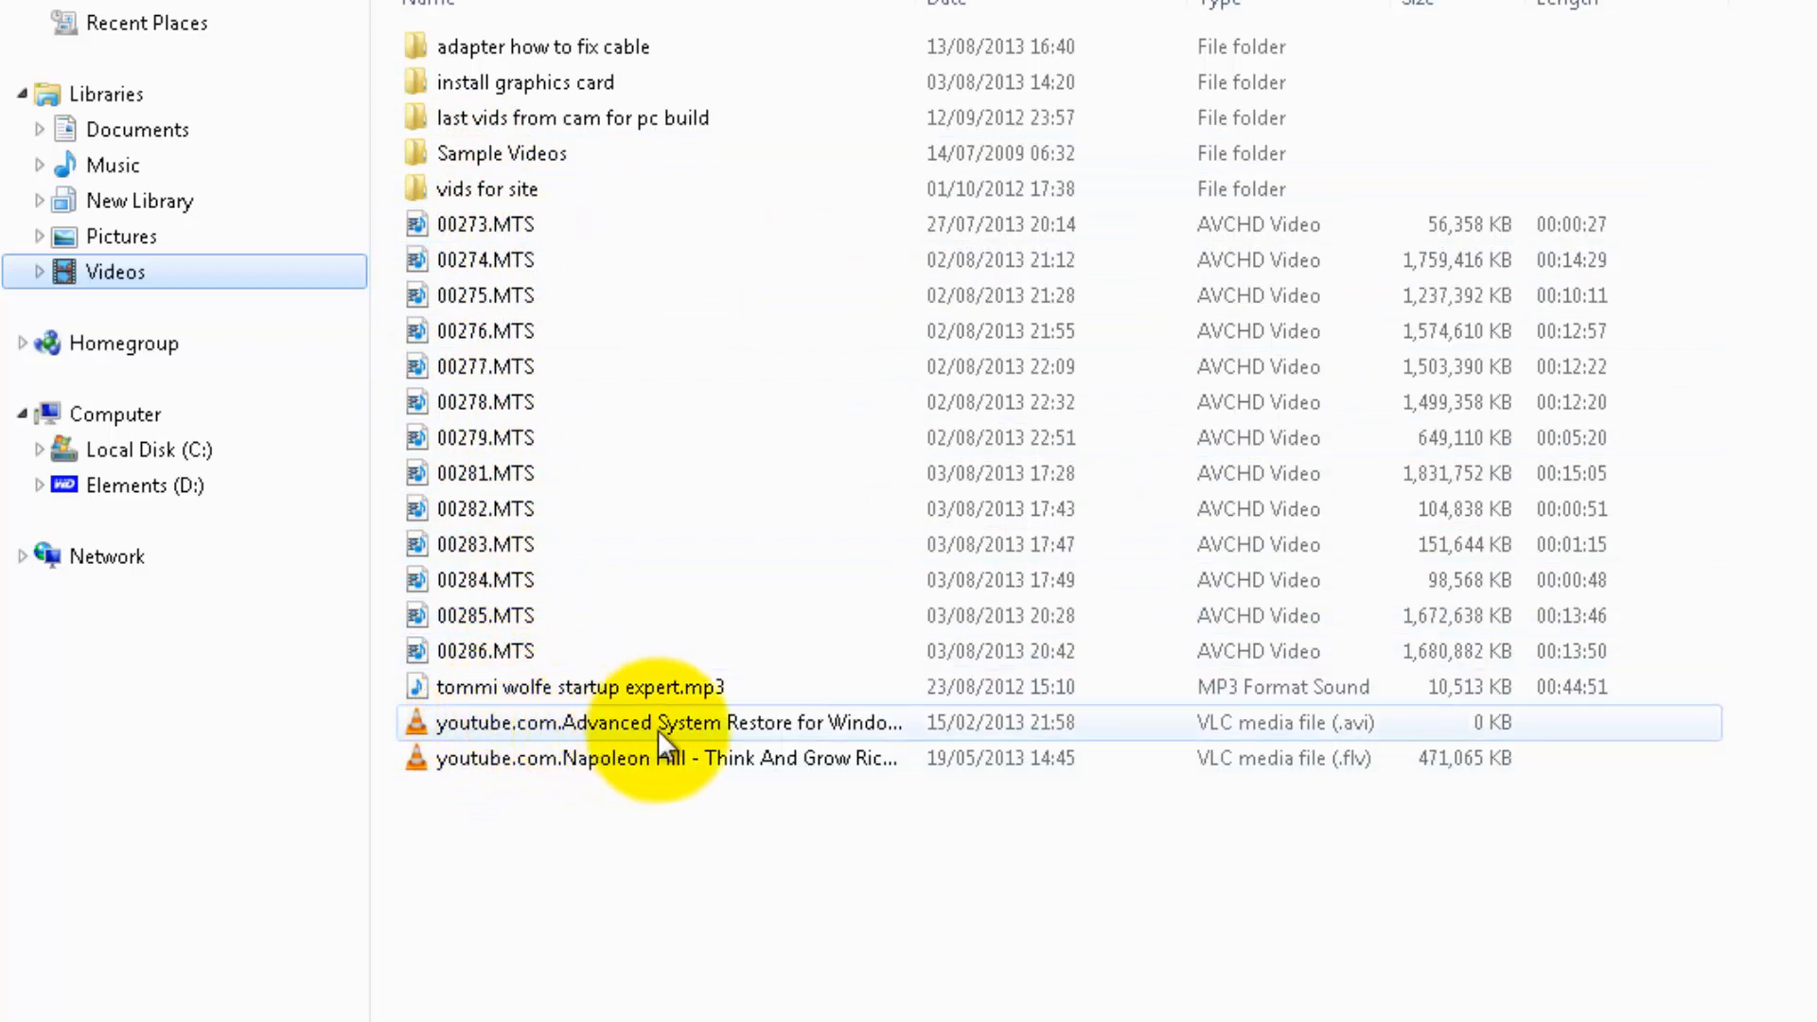
mouse_move(749, 736)
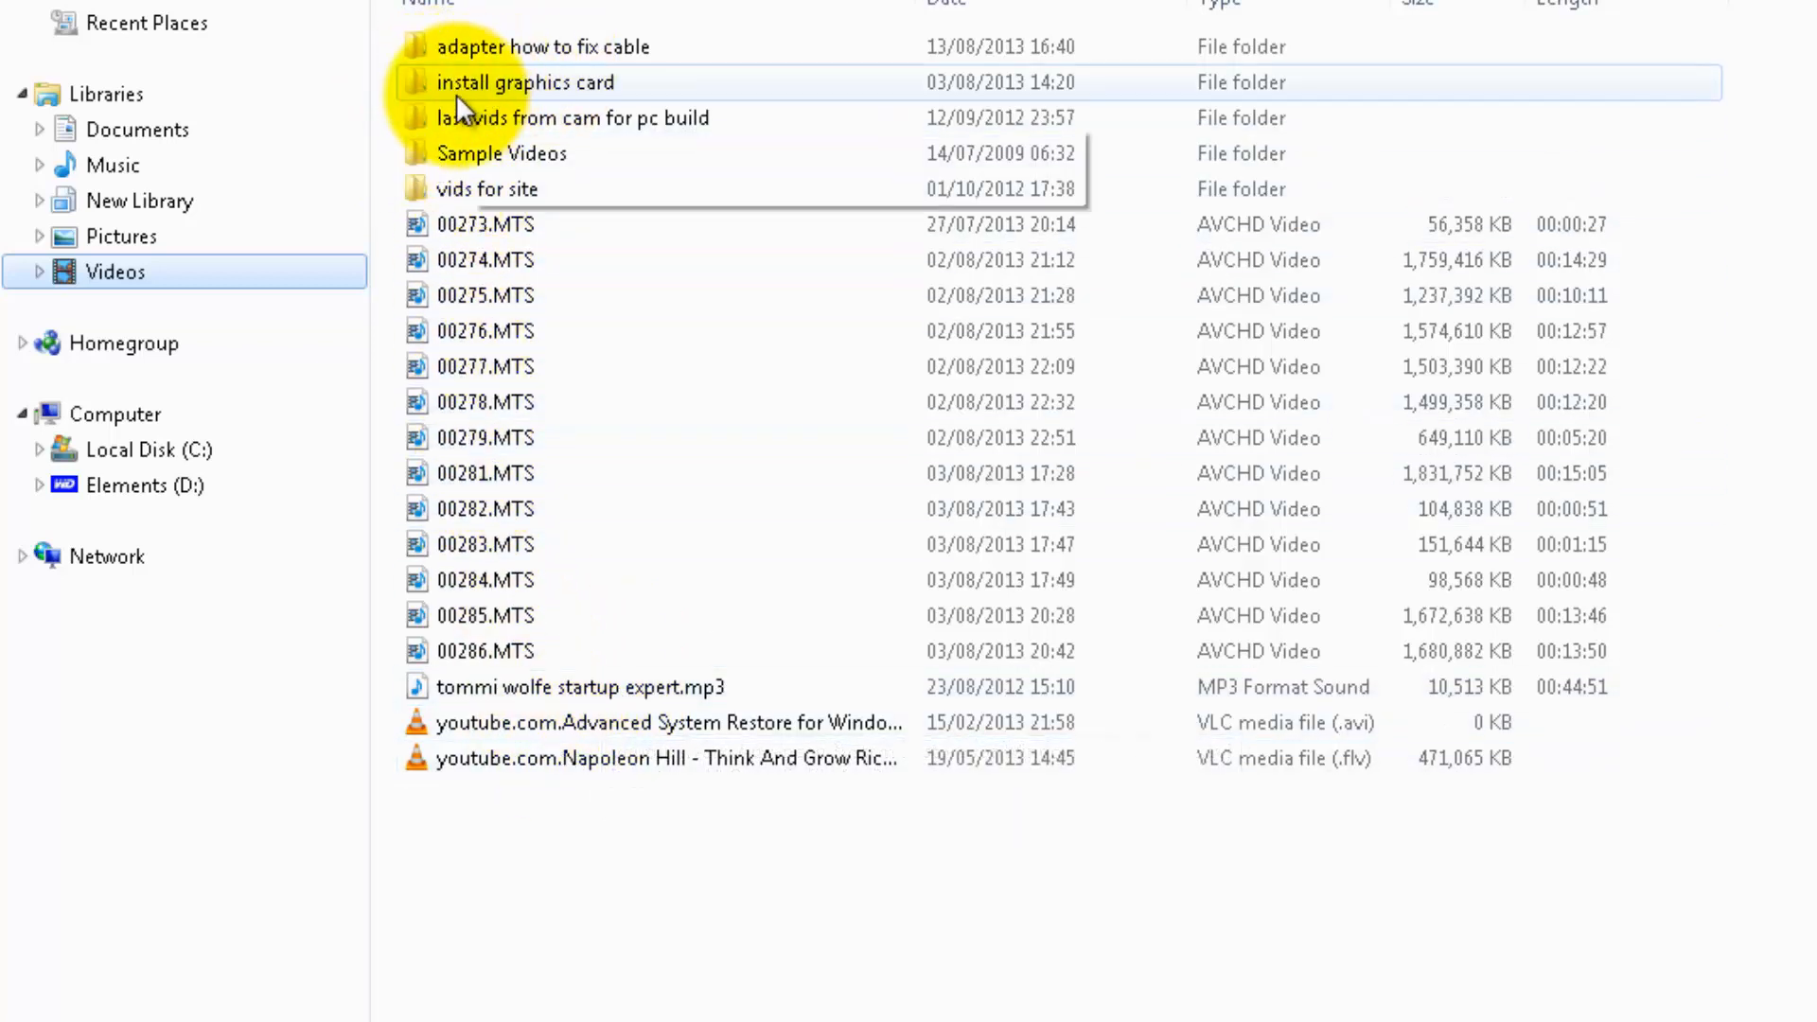
- Open the install graphics card folder in the Videos library and copy the video file 00250.MTS
double_click(414, 90)
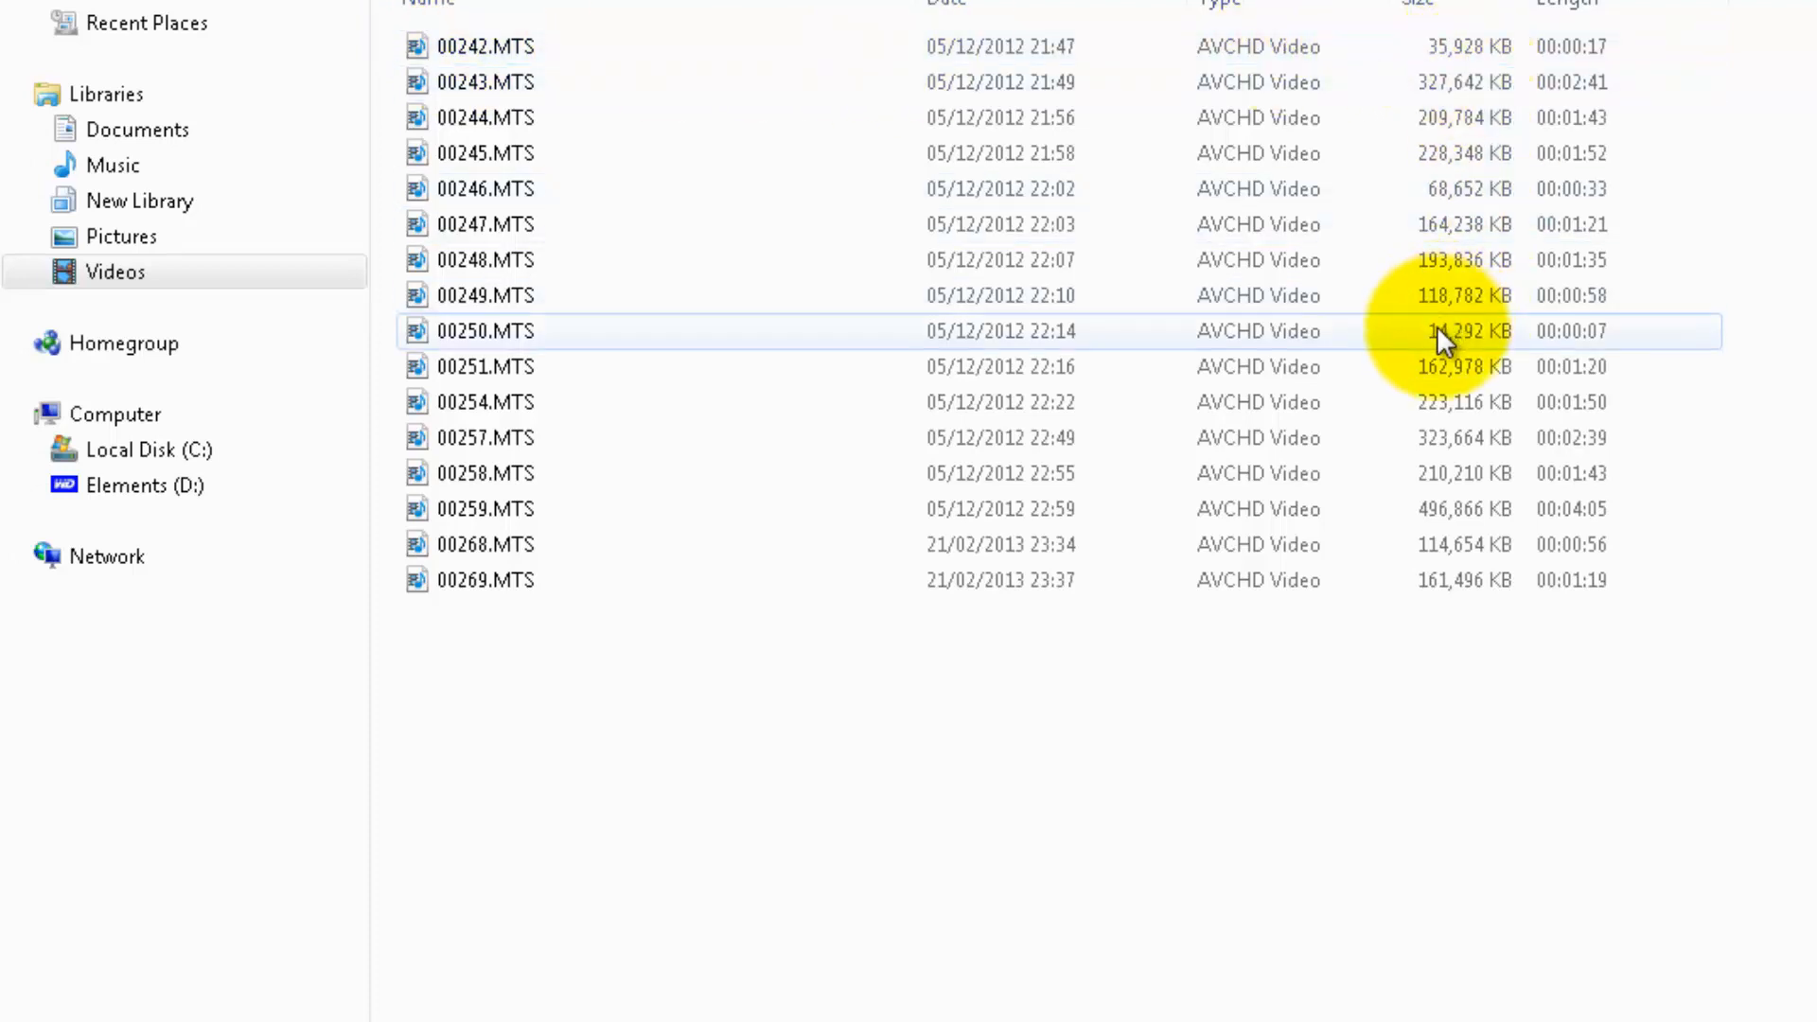
right_click(458, 329)
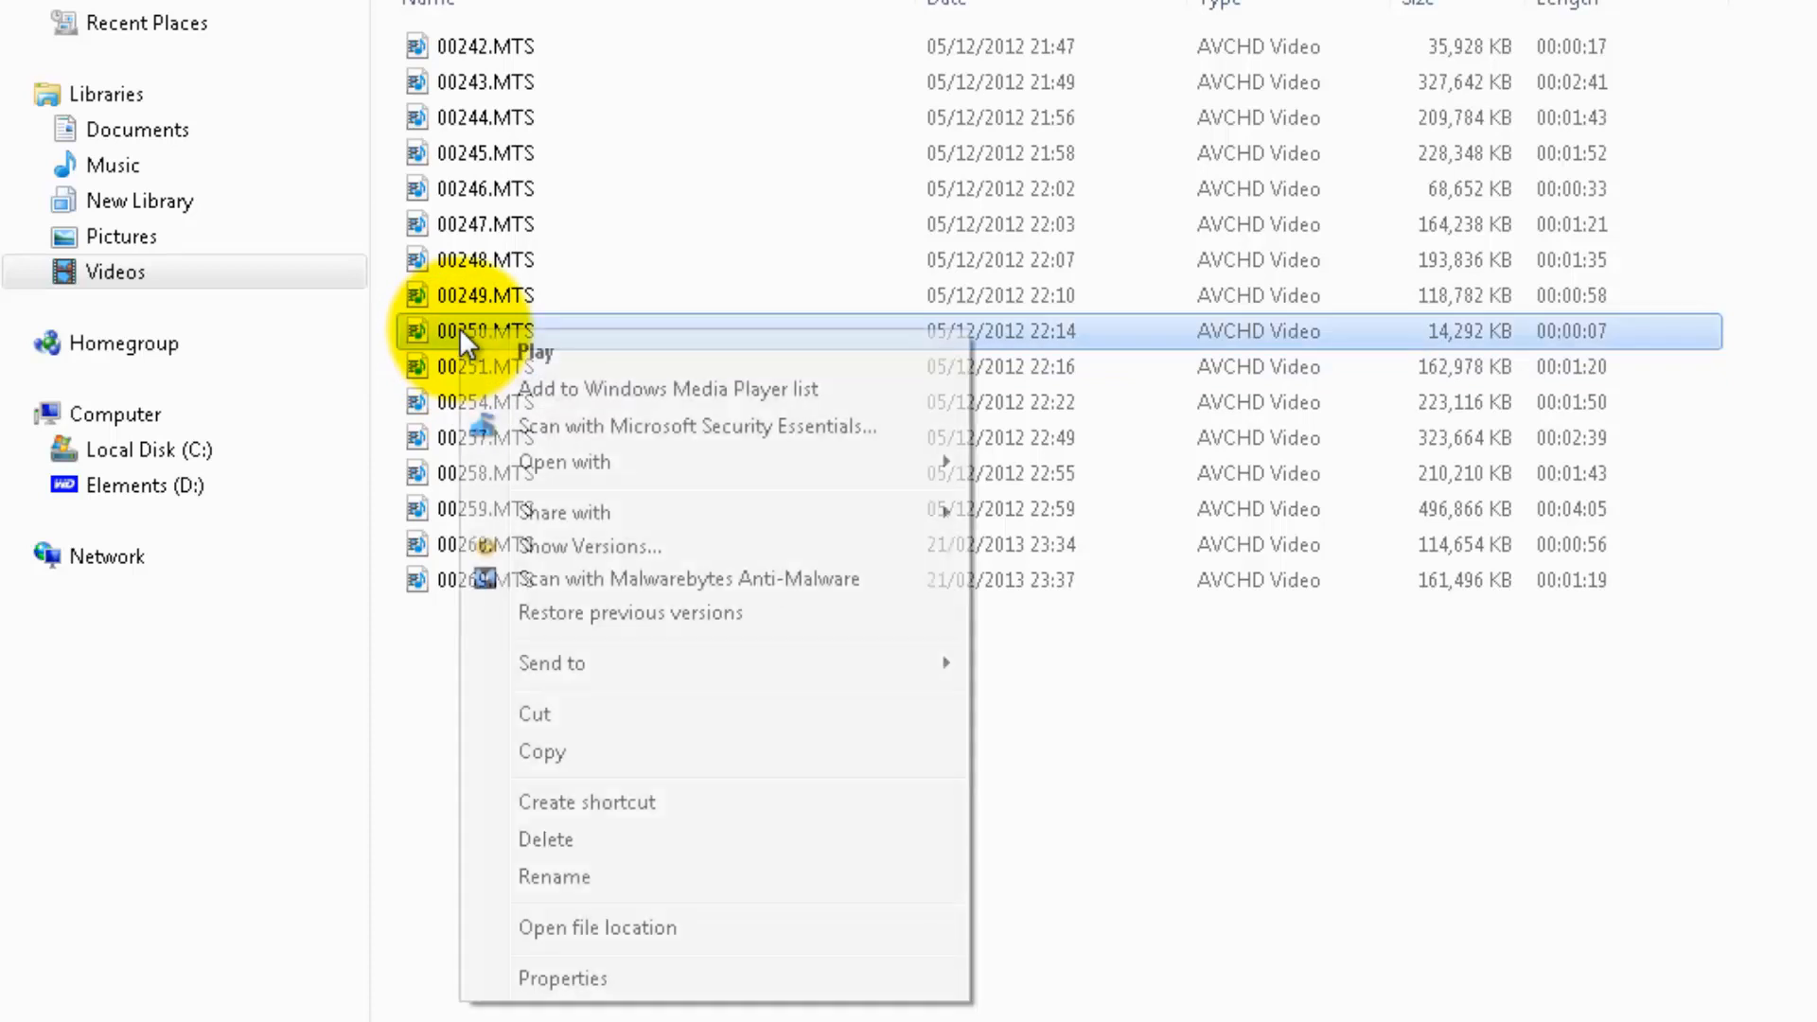
left_click(538, 752)
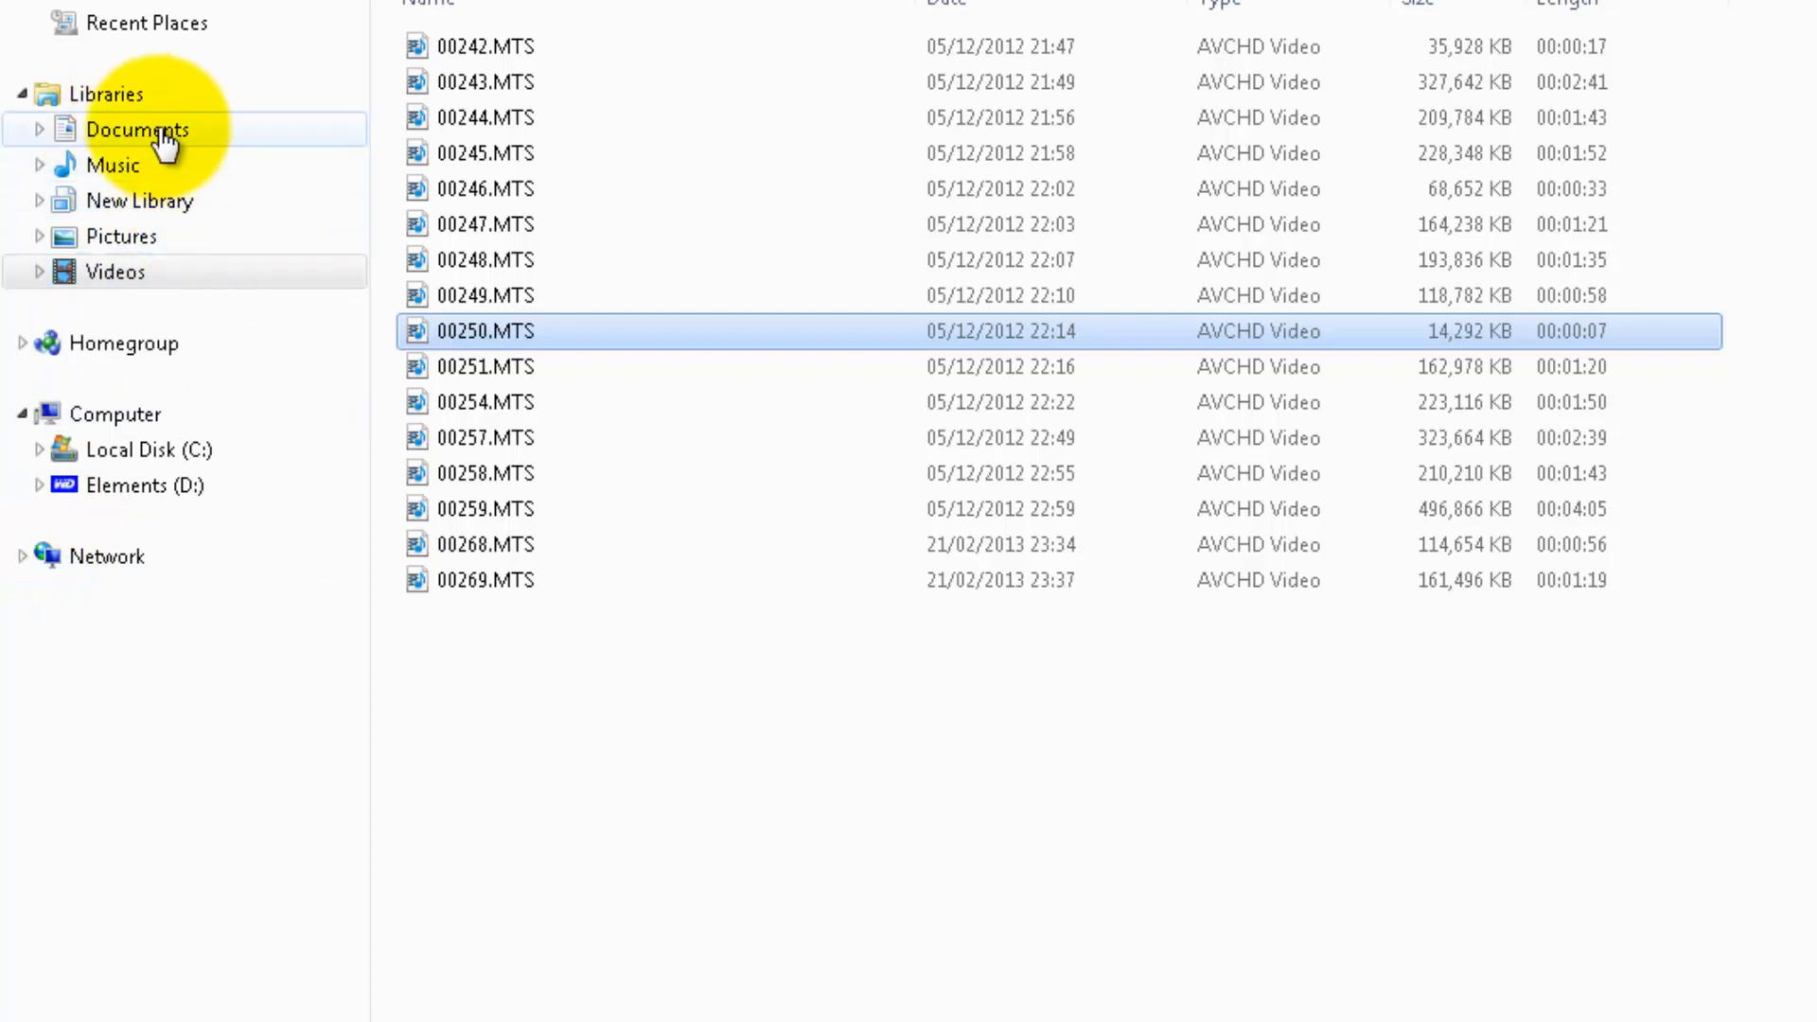
- Create a folder named "video 1" inside the "my backup for work doc's" folder of the Documents library
left_click(121, 128)
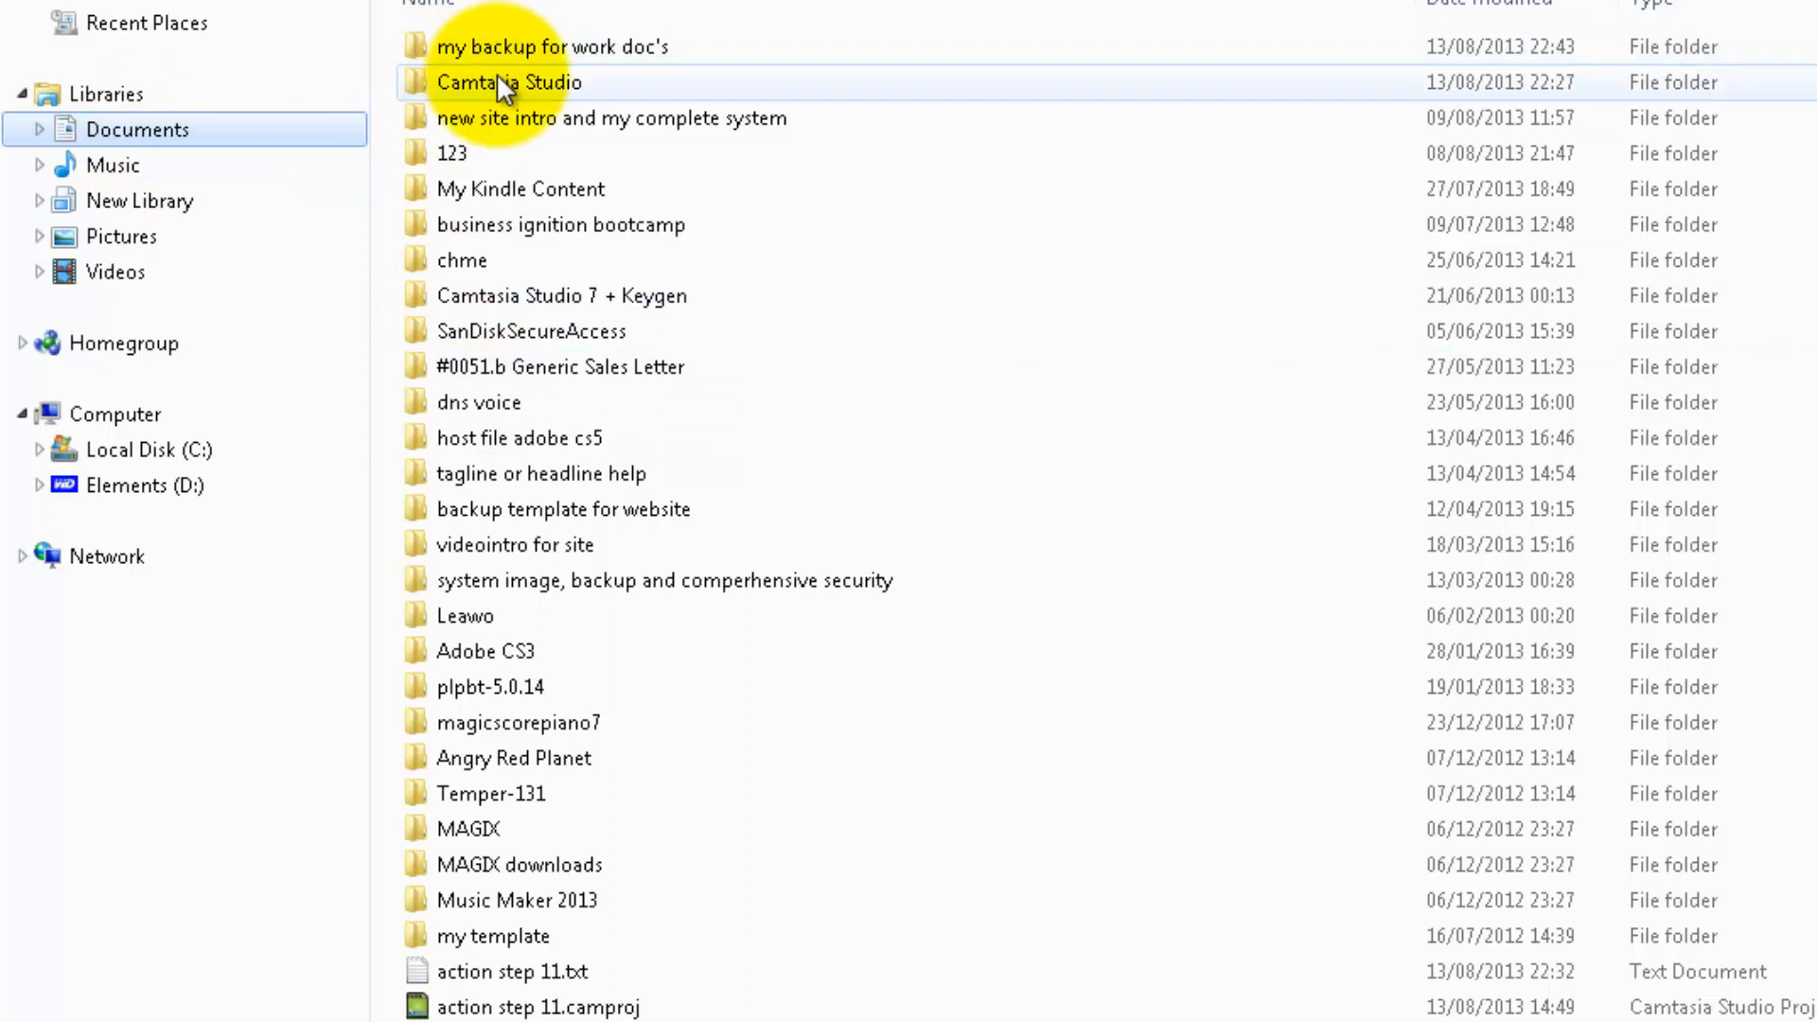
mouse_move(484, 44)
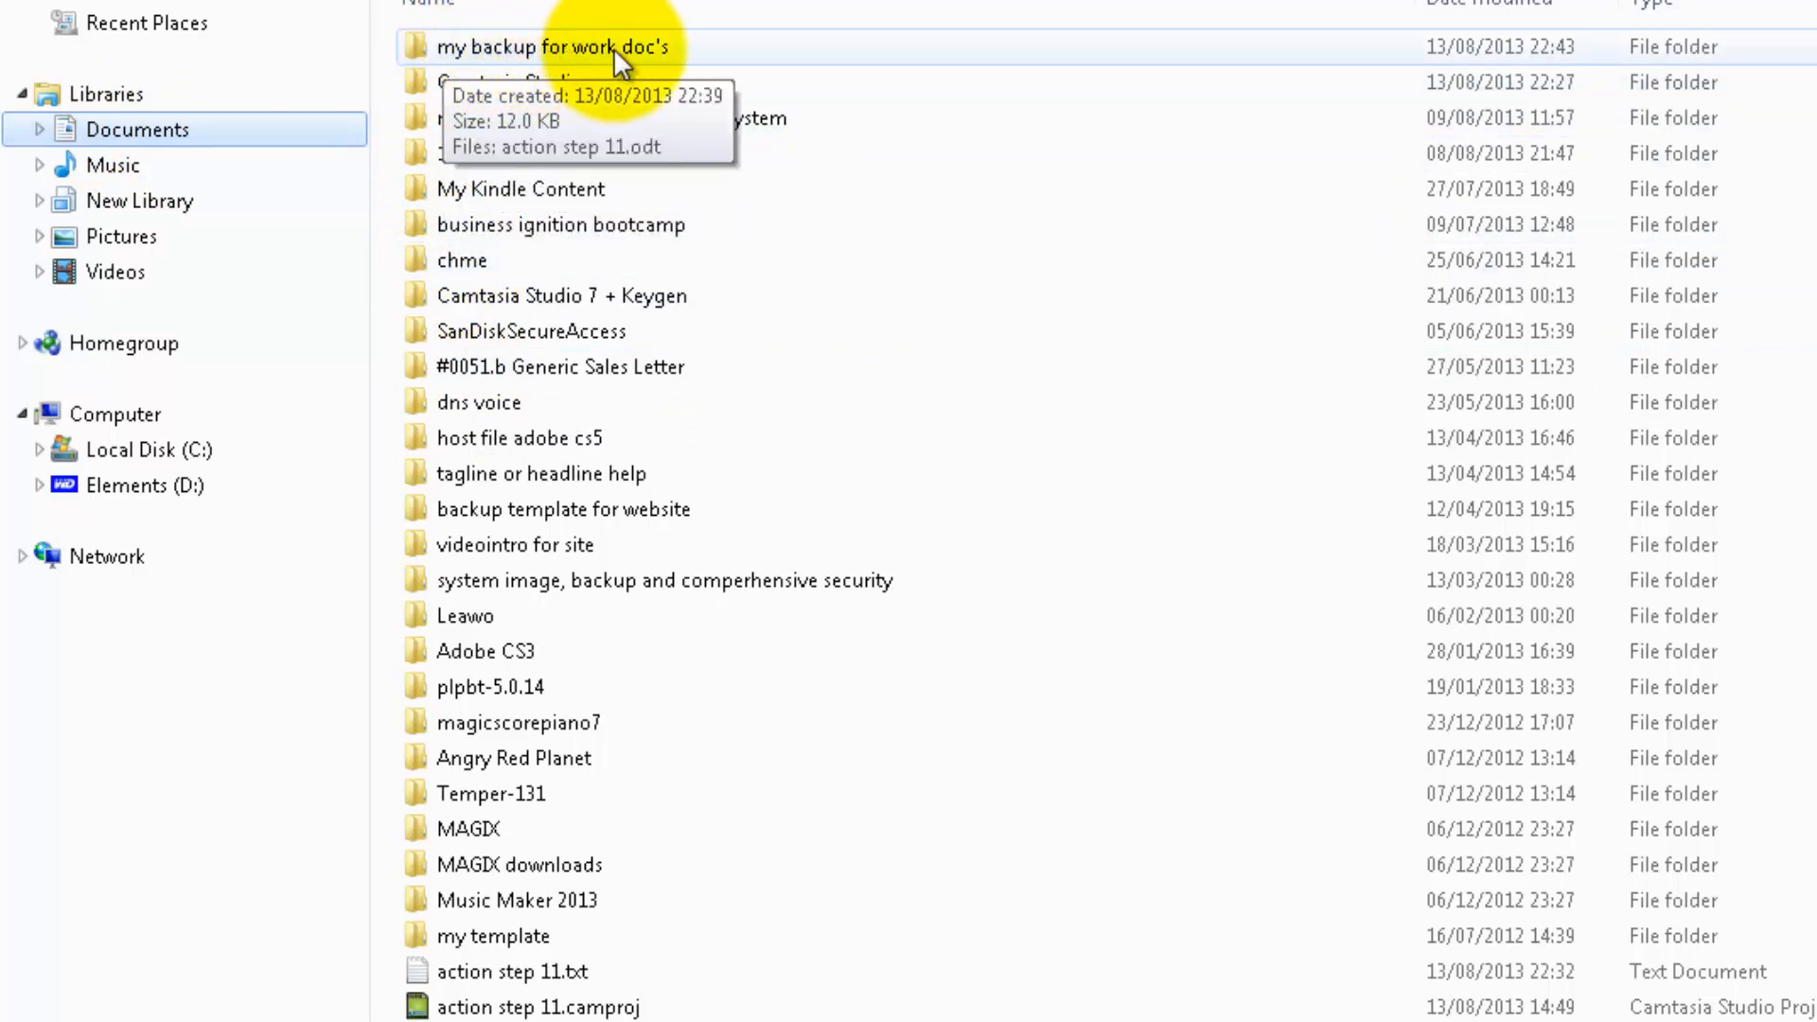
double_click(560, 44)
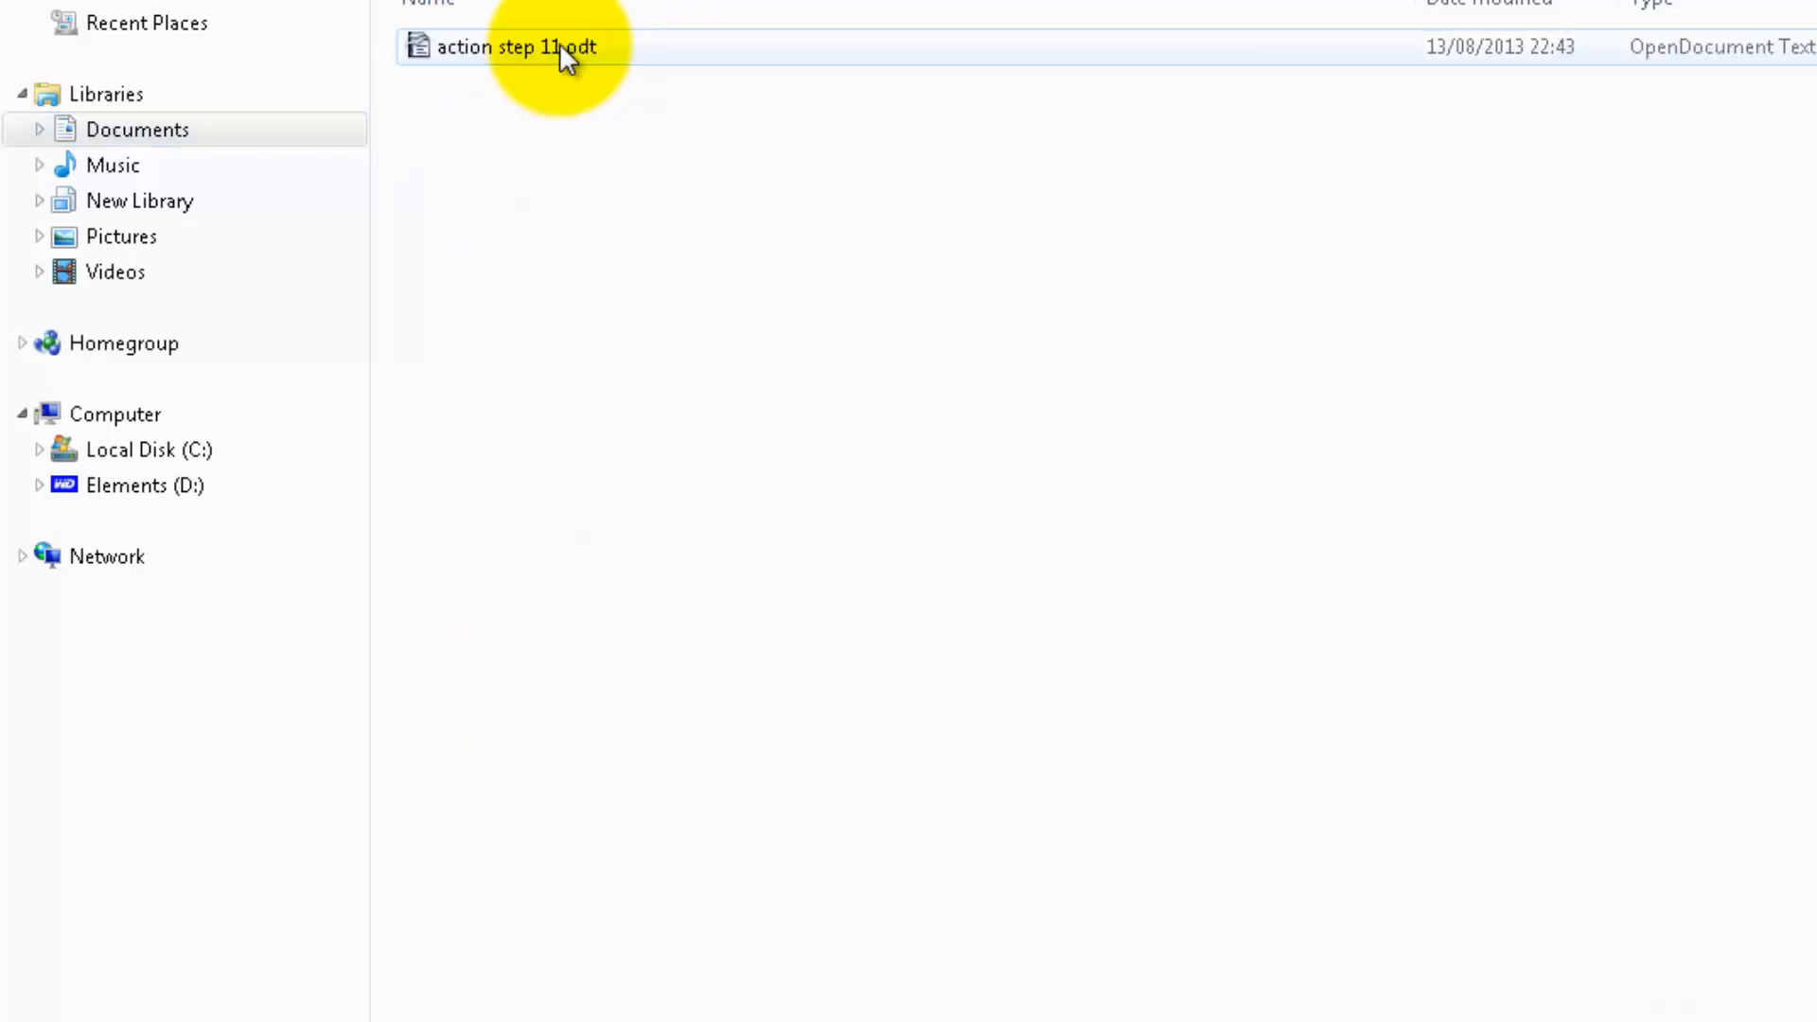
right_click(480, 149)
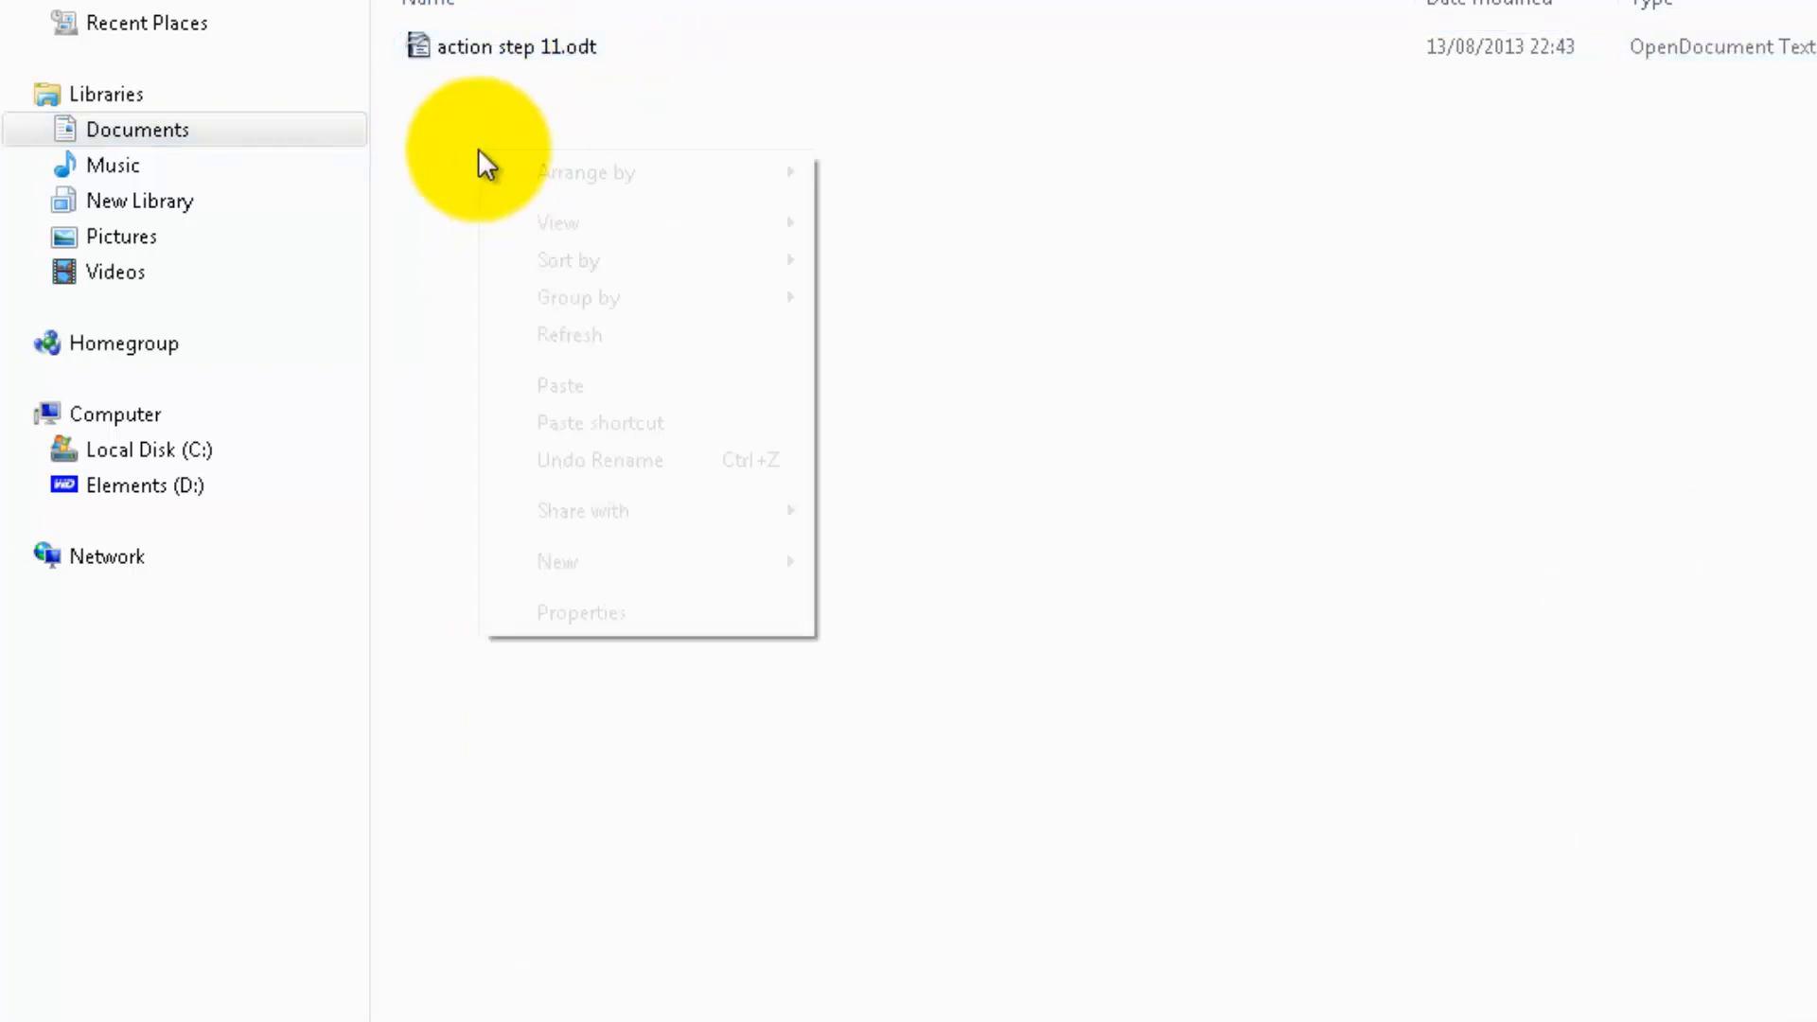
mouse_move(581, 564)
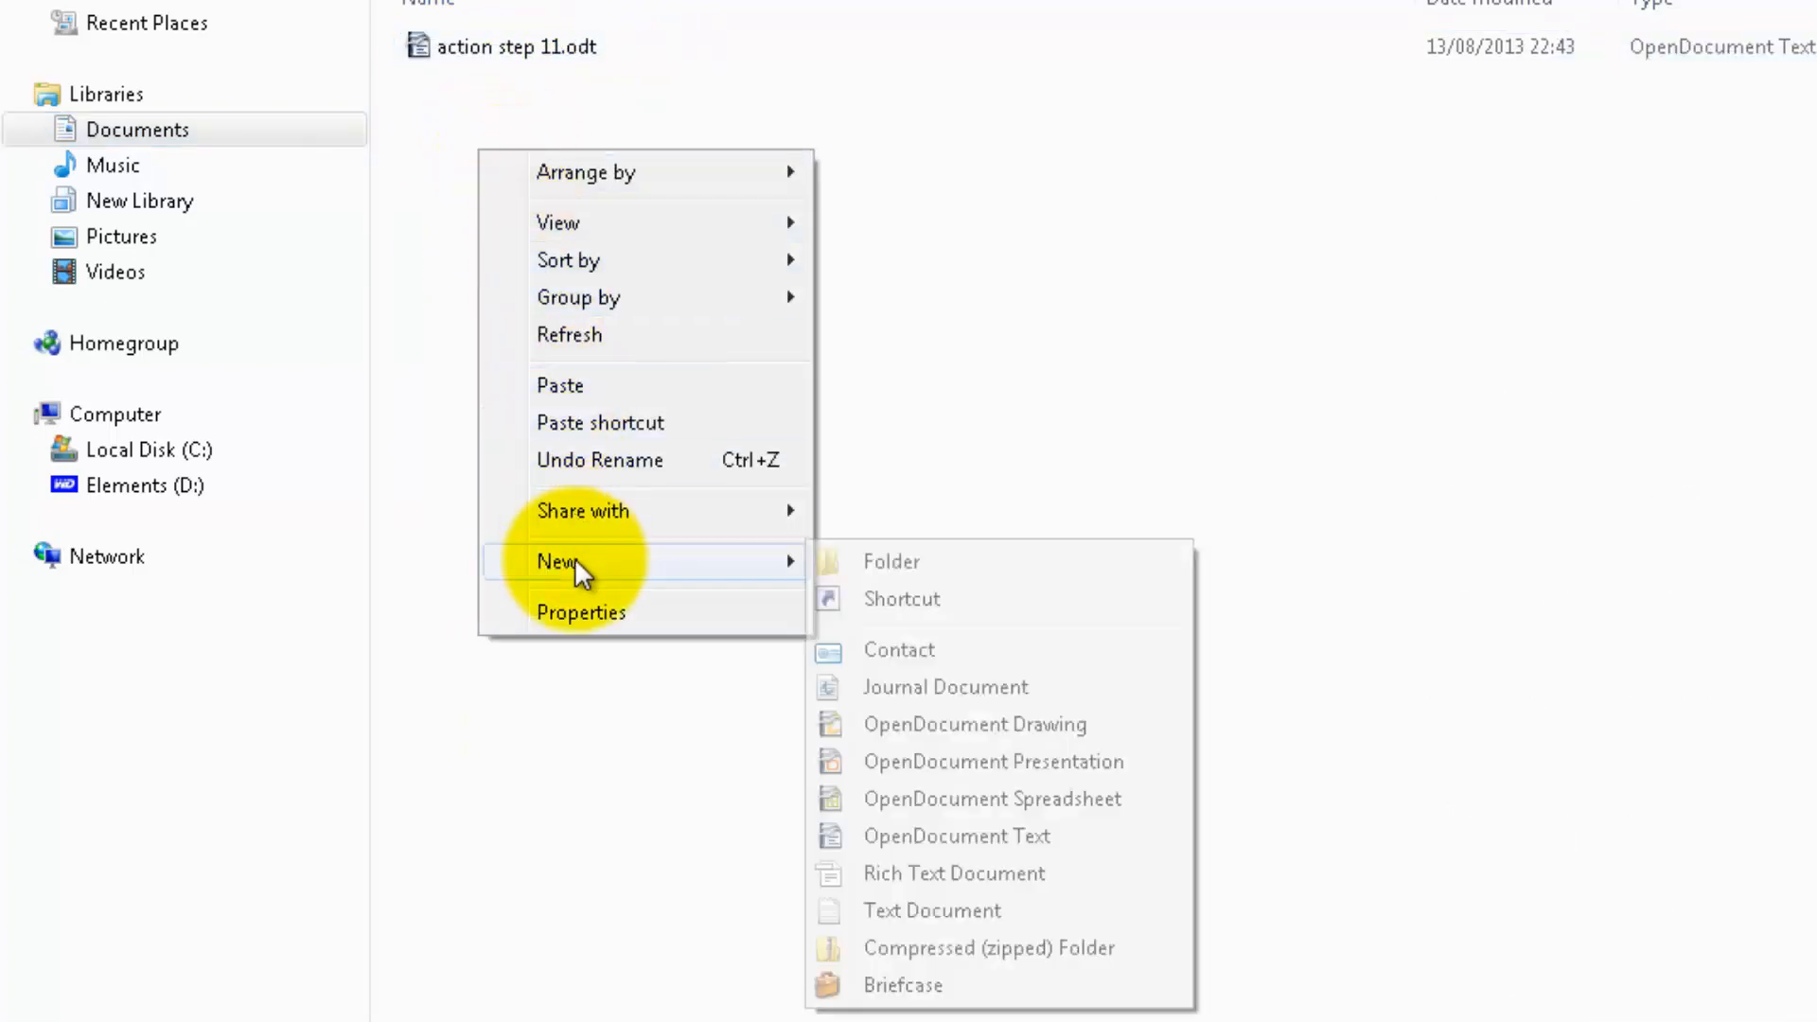
left_click(880, 563)
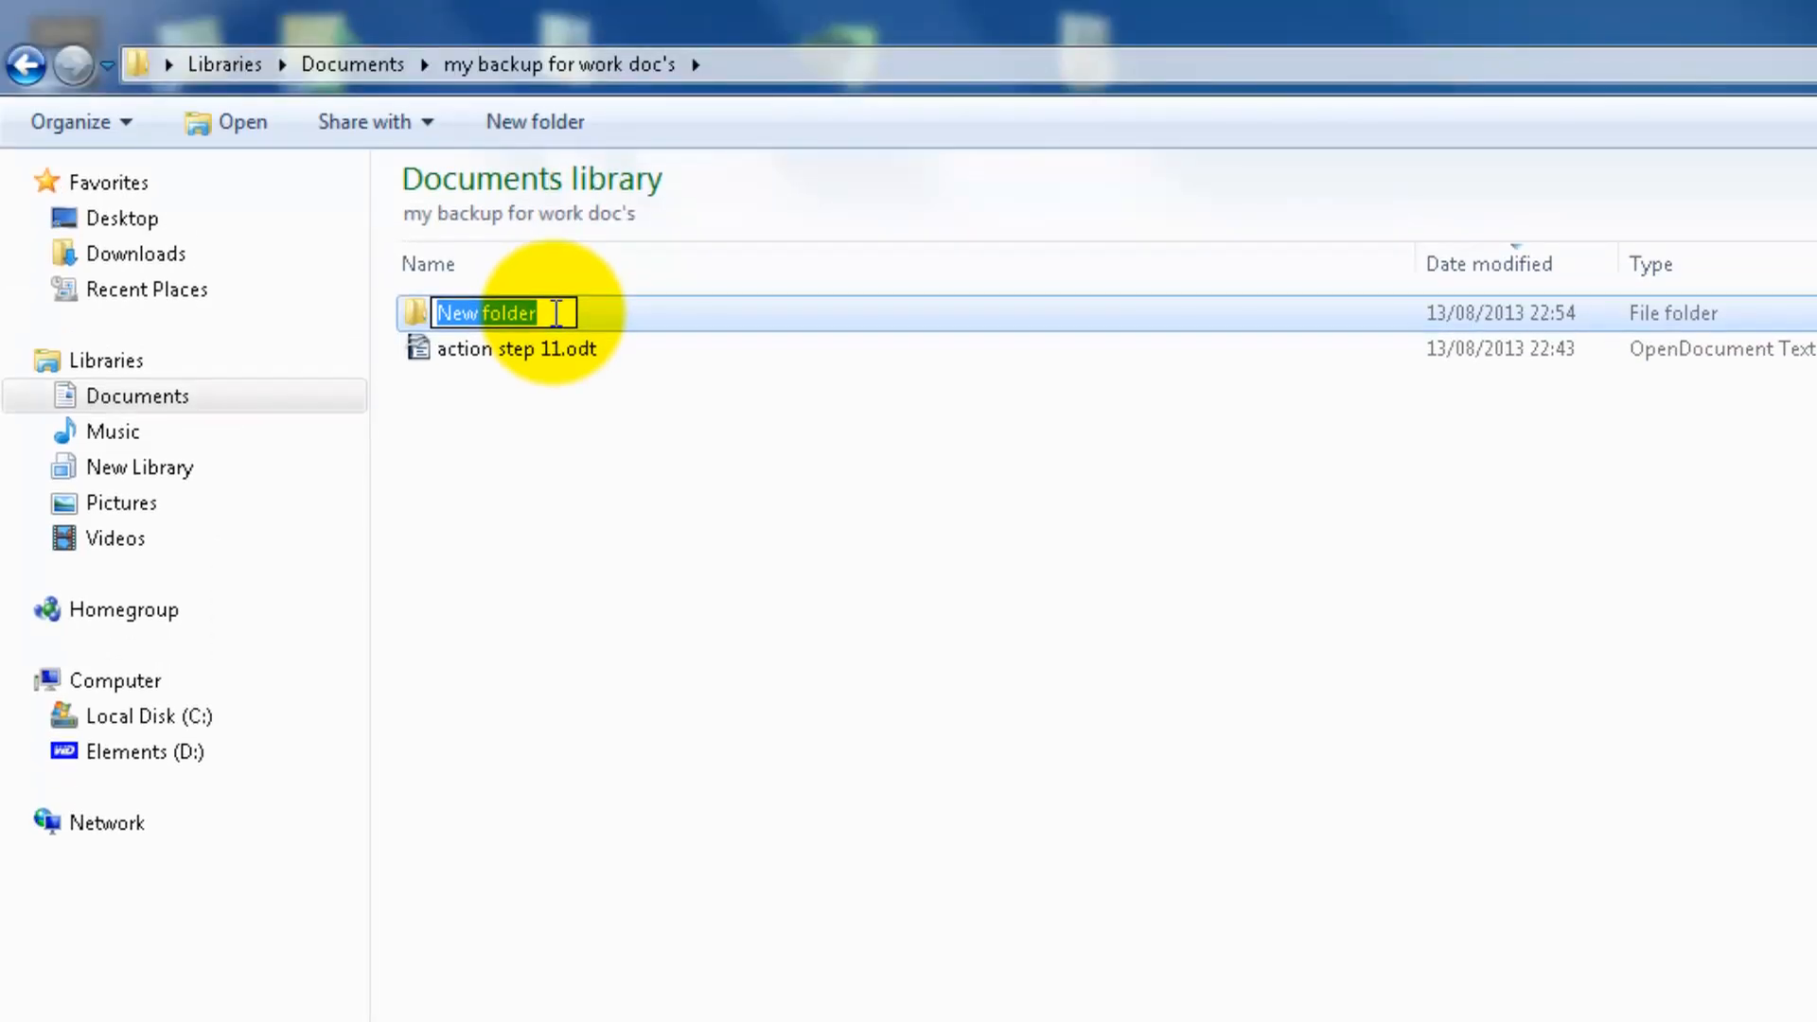
type("vid")
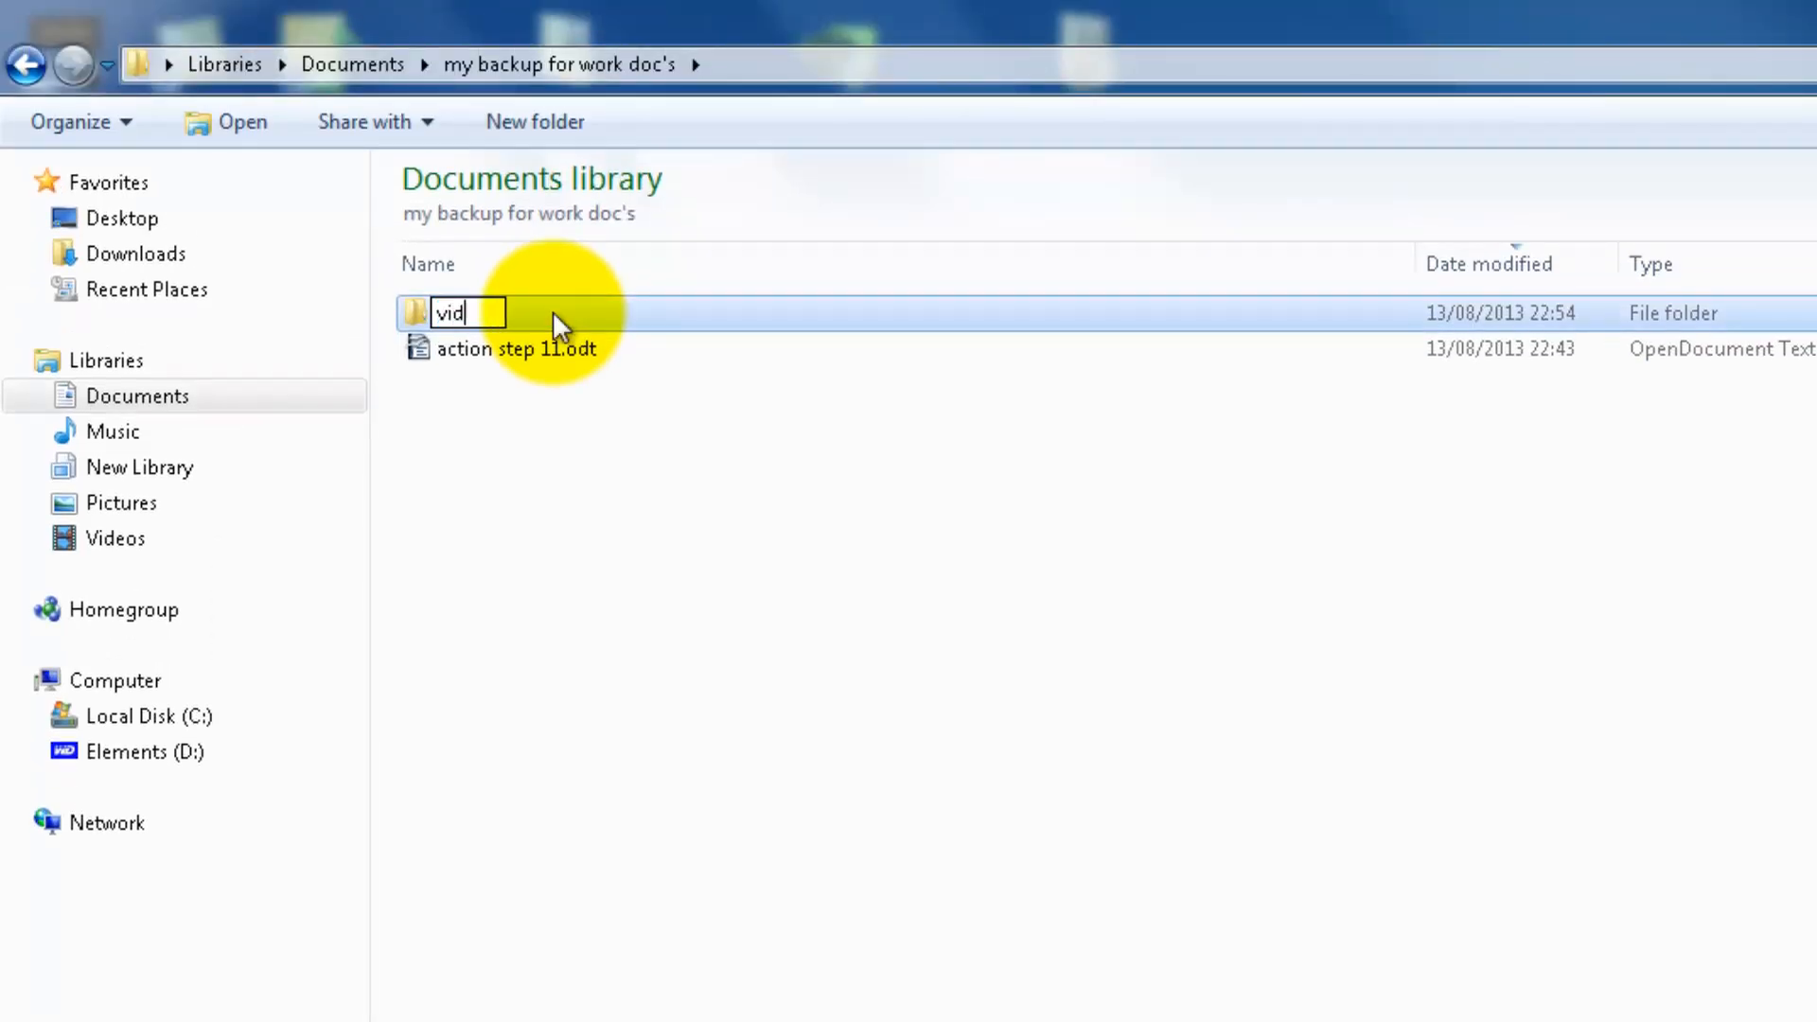
type("eo 1")
key("Return")
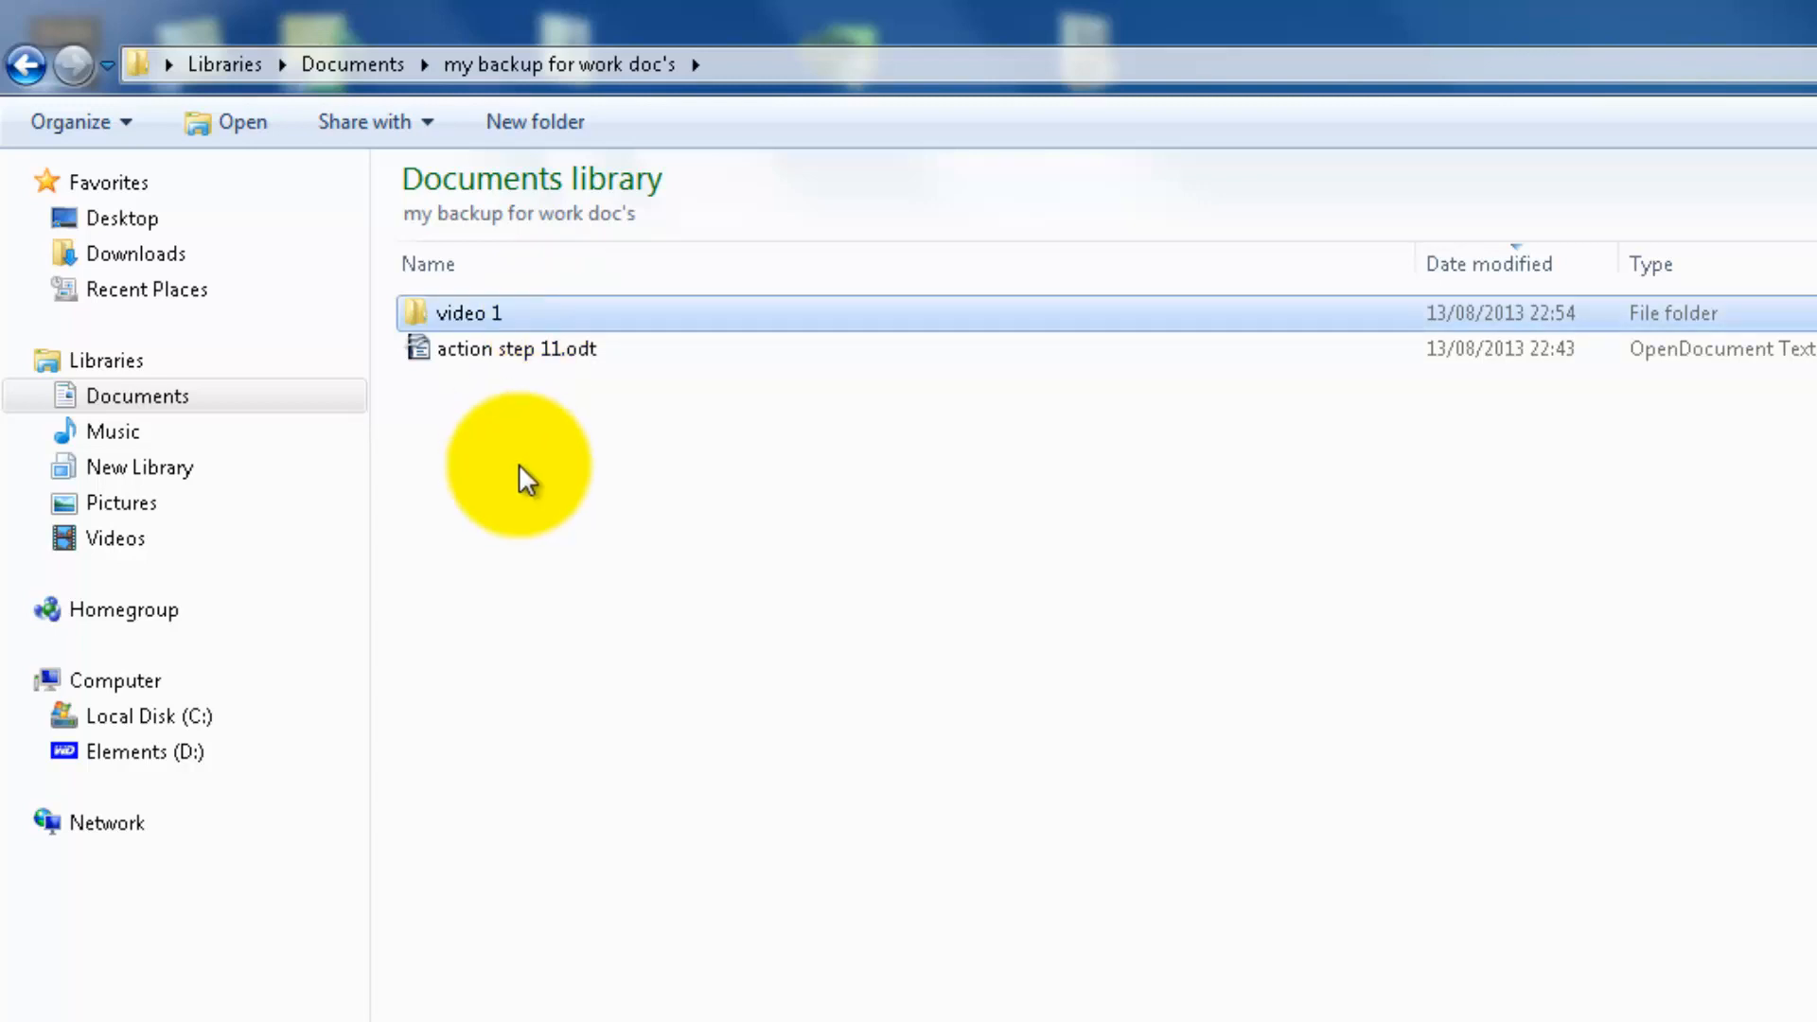
left_click(518, 464)
- Paste the copied video 00250.MTS into the video 1 folder
double_click(453, 316)
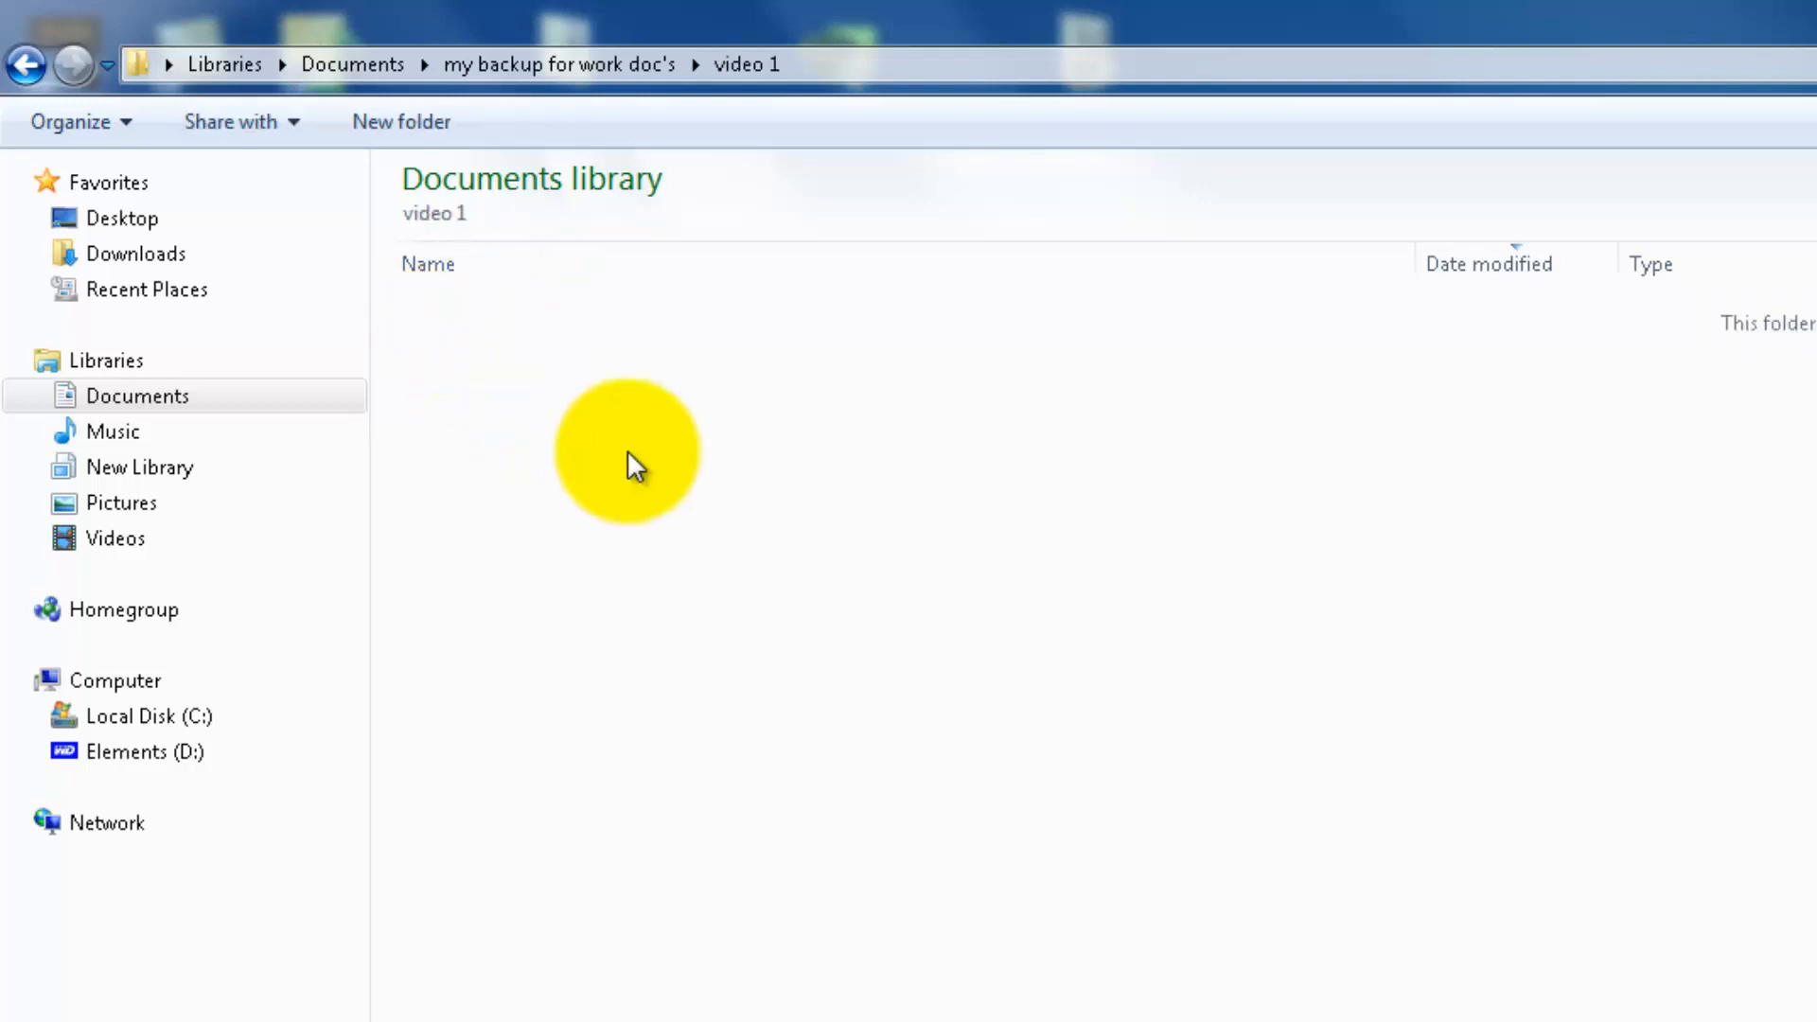
right_click(535, 376)
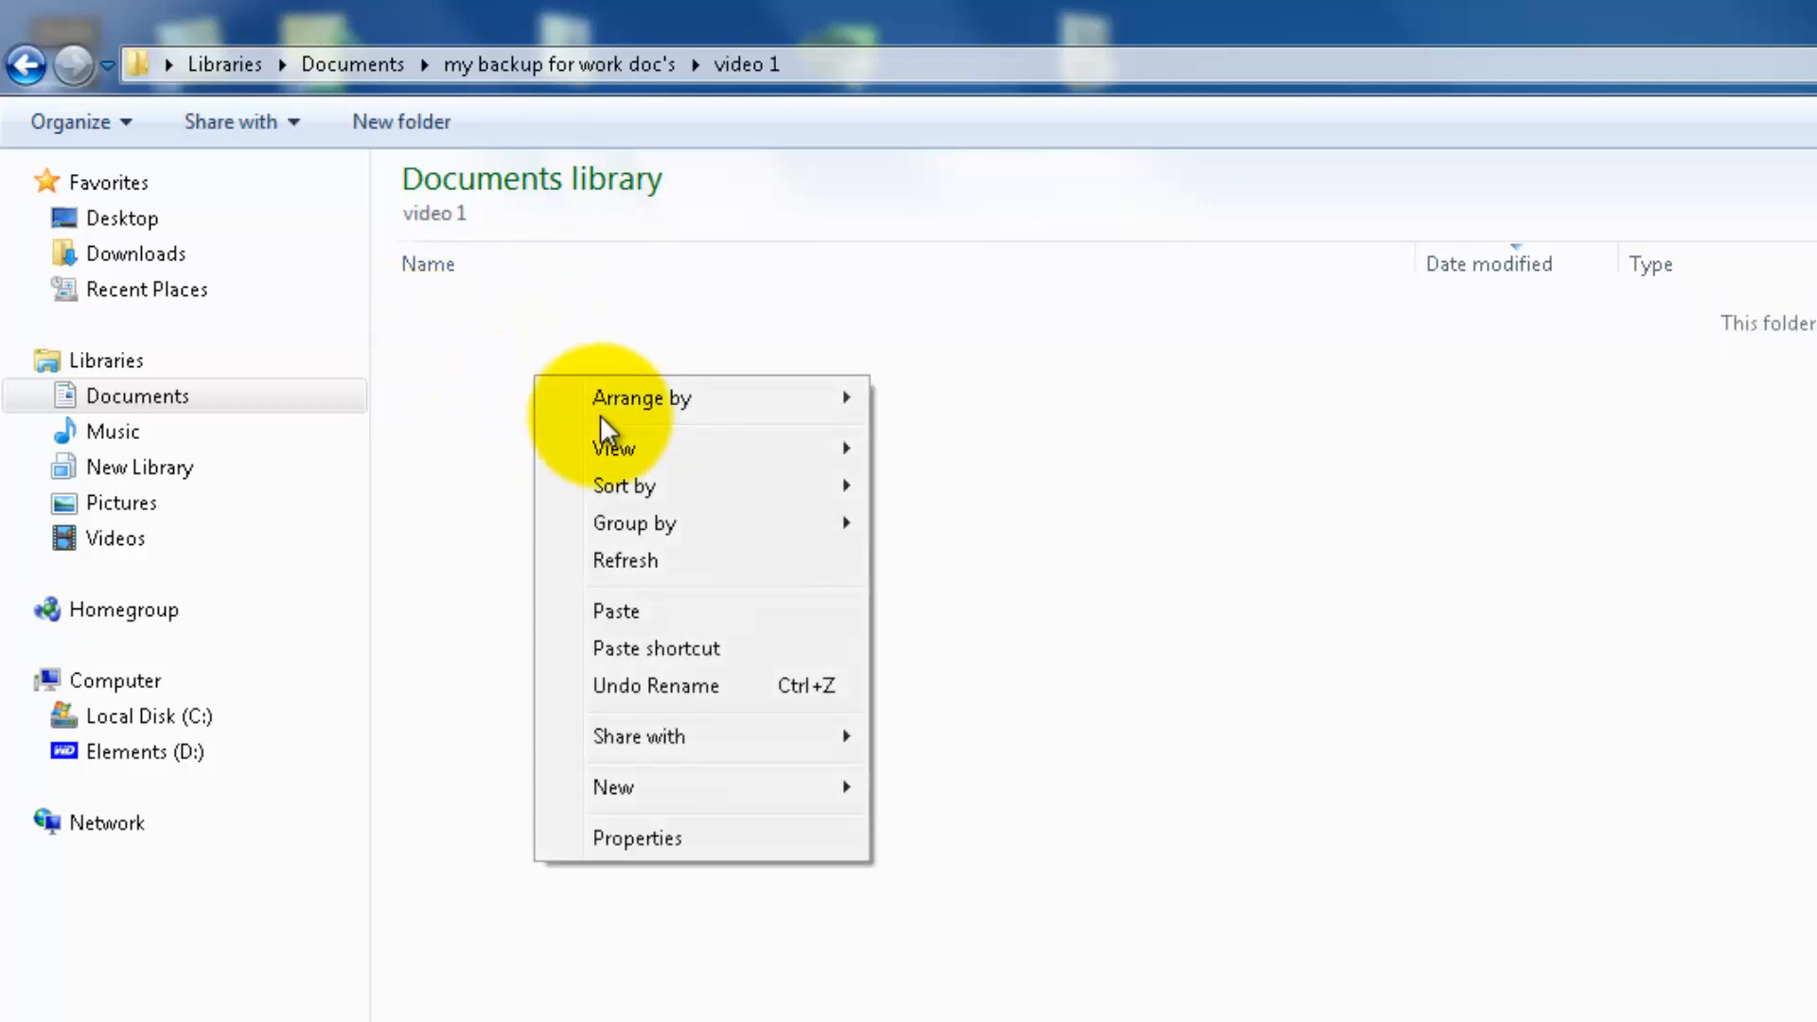
left_click(619, 612)
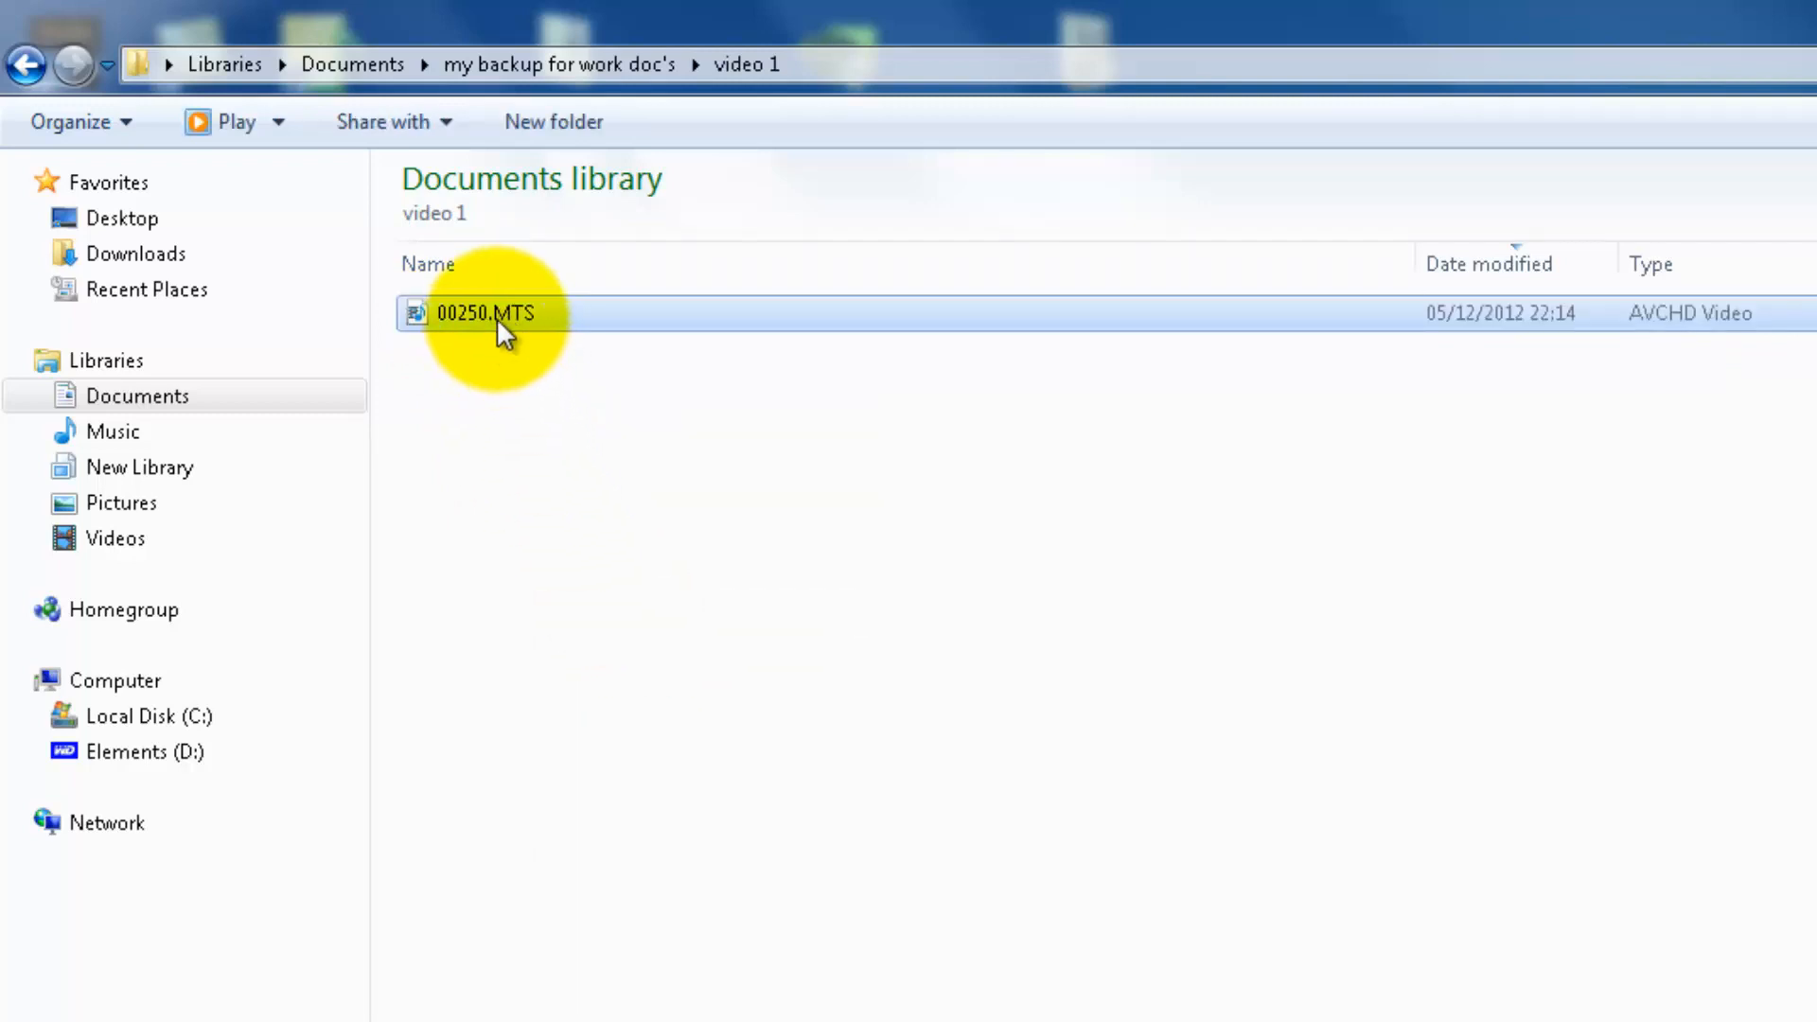
mouse_move(497, 318)
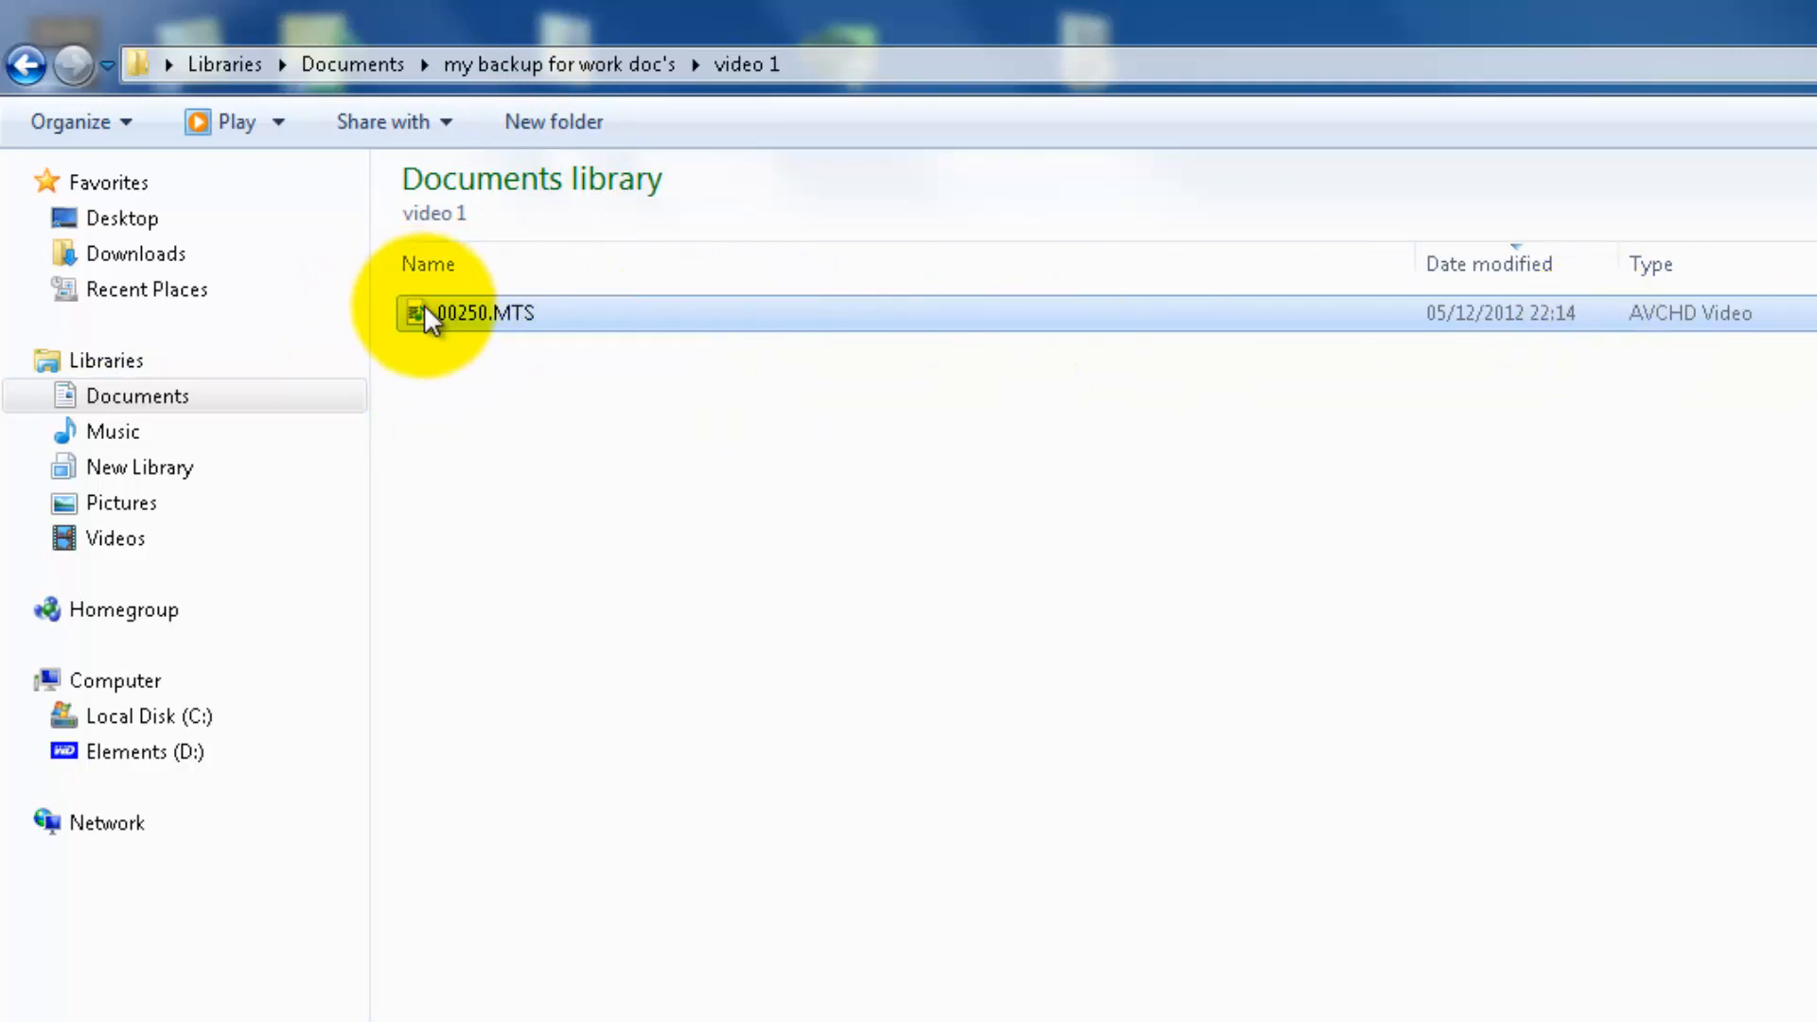
- Check the contents of "my backup for work doc's" and its video 1 subfolder, returning to the Documents library
left_click(139, 397)
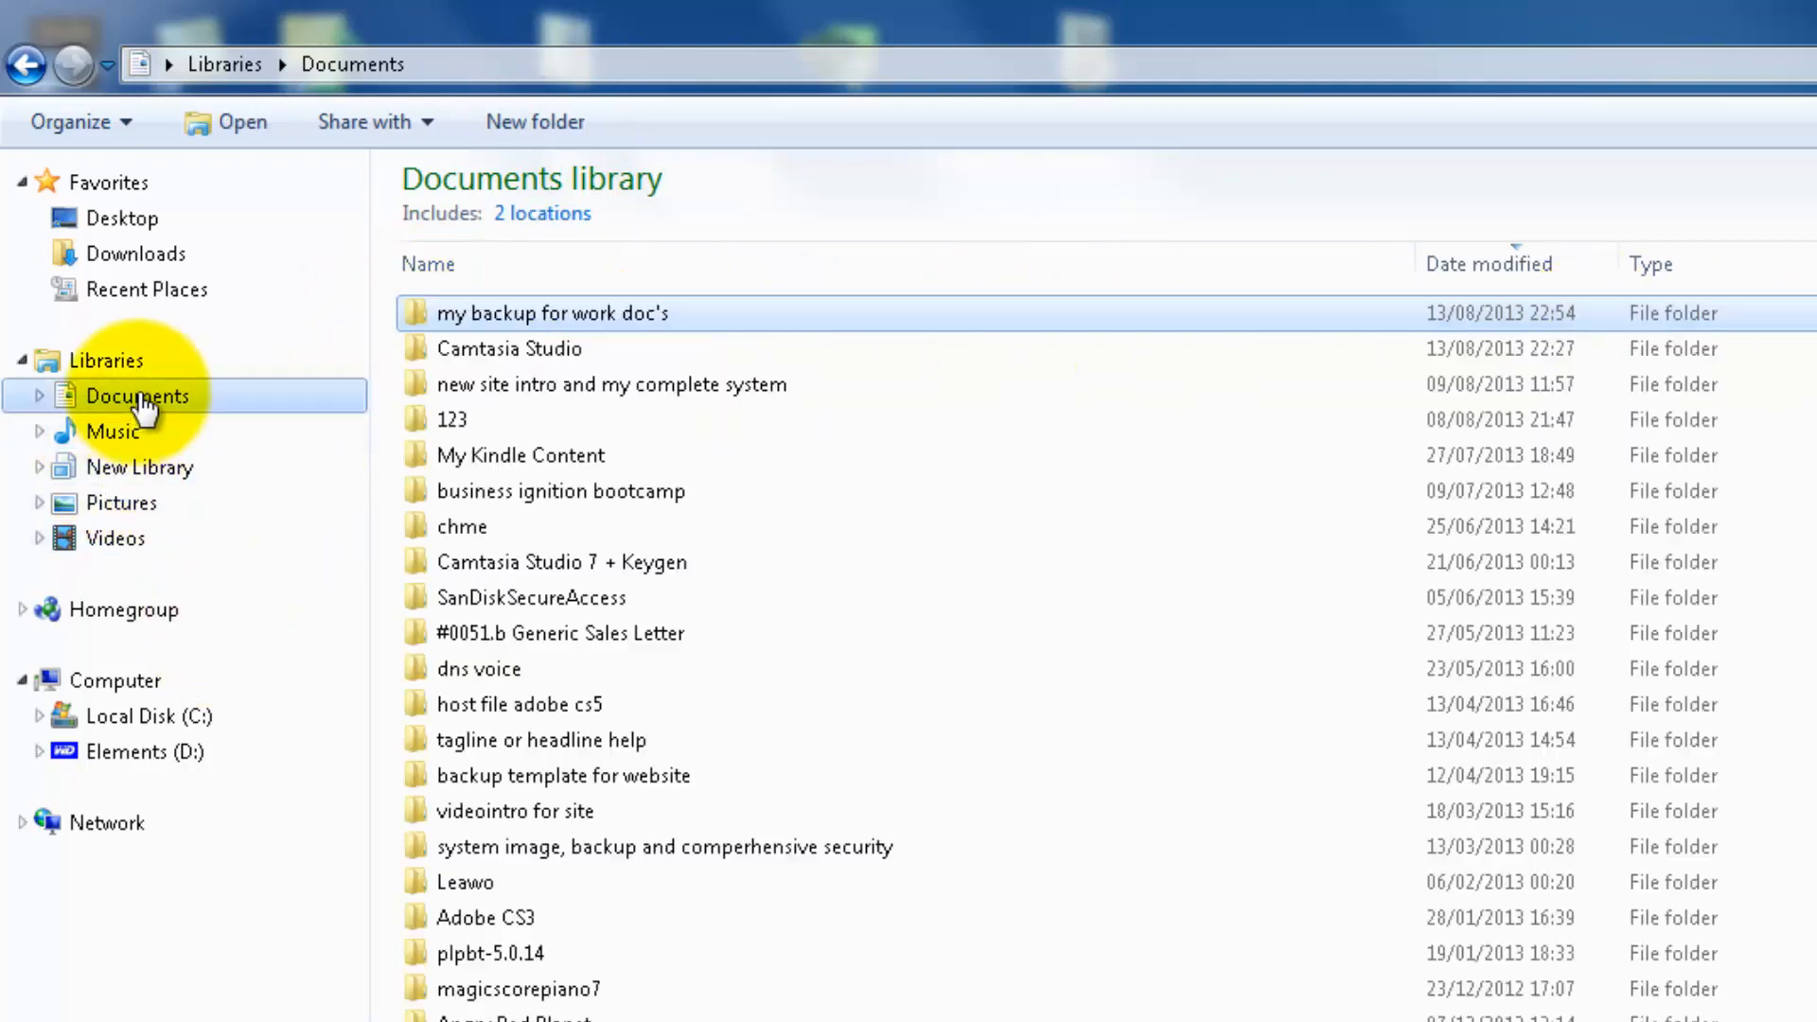
double_click(547, 315)
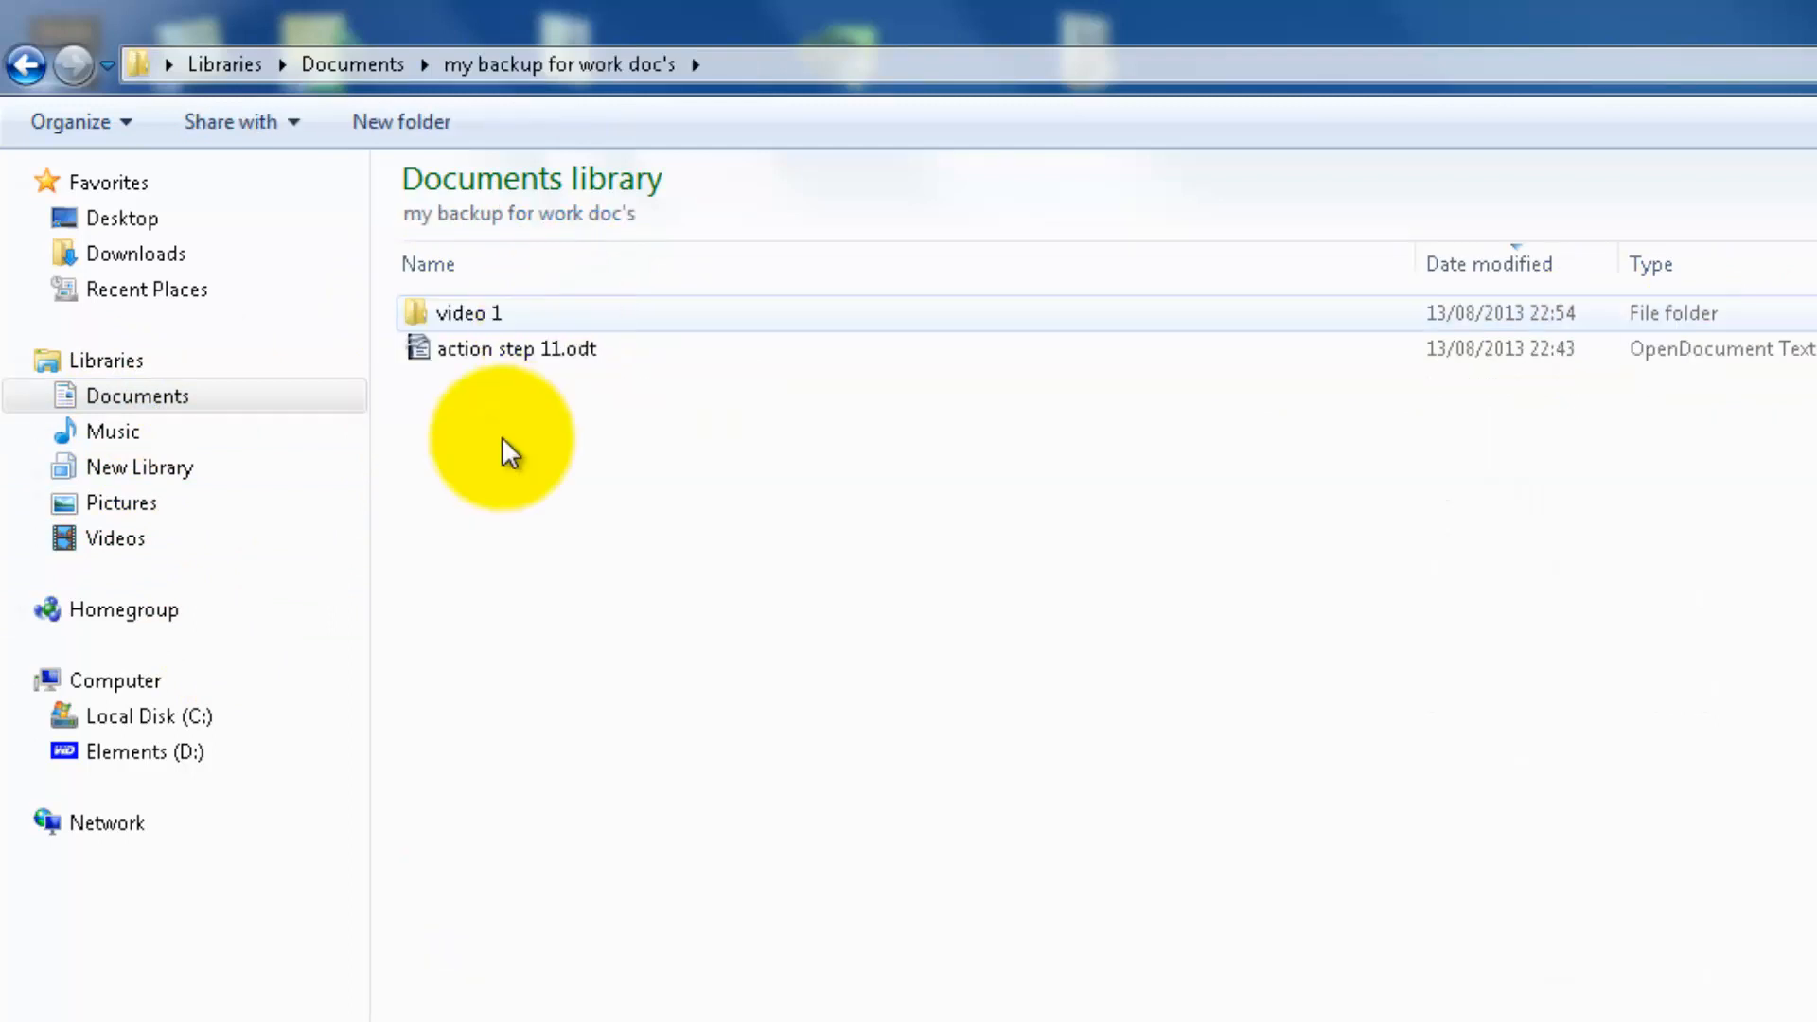
double_click(476, 316)
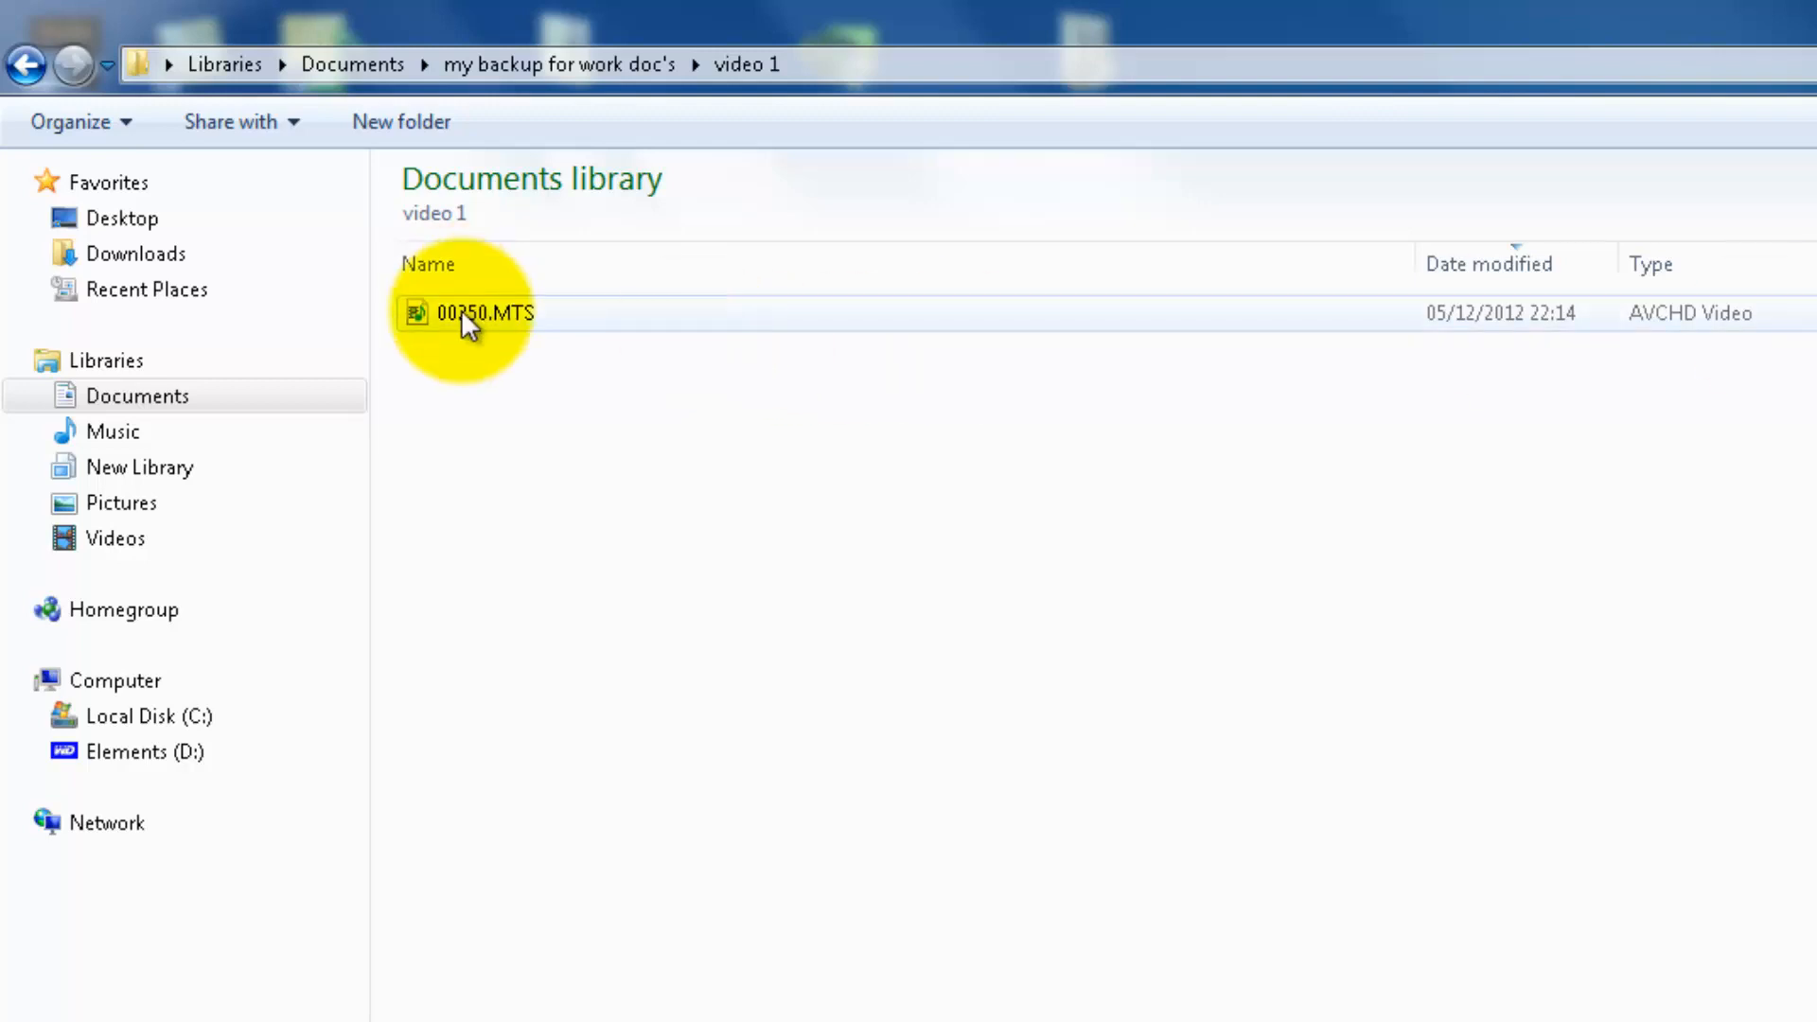
left_click(123, 409)
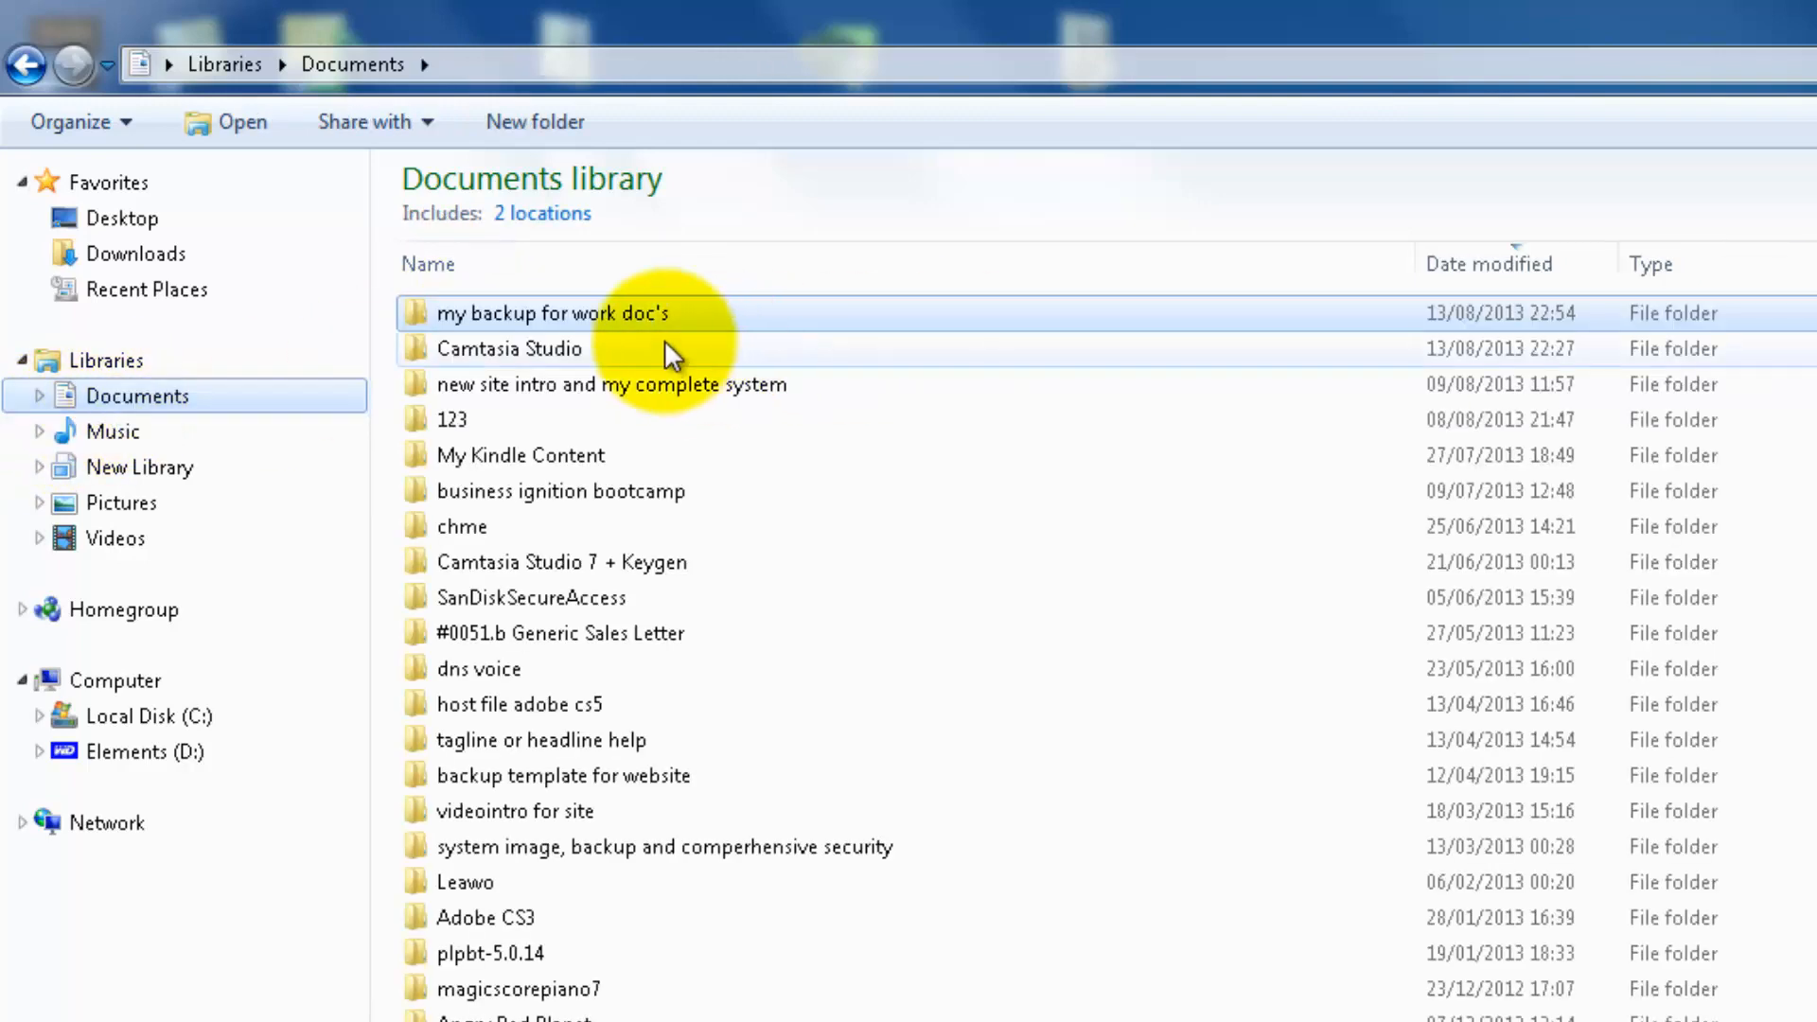
mouse_move(464, 319)
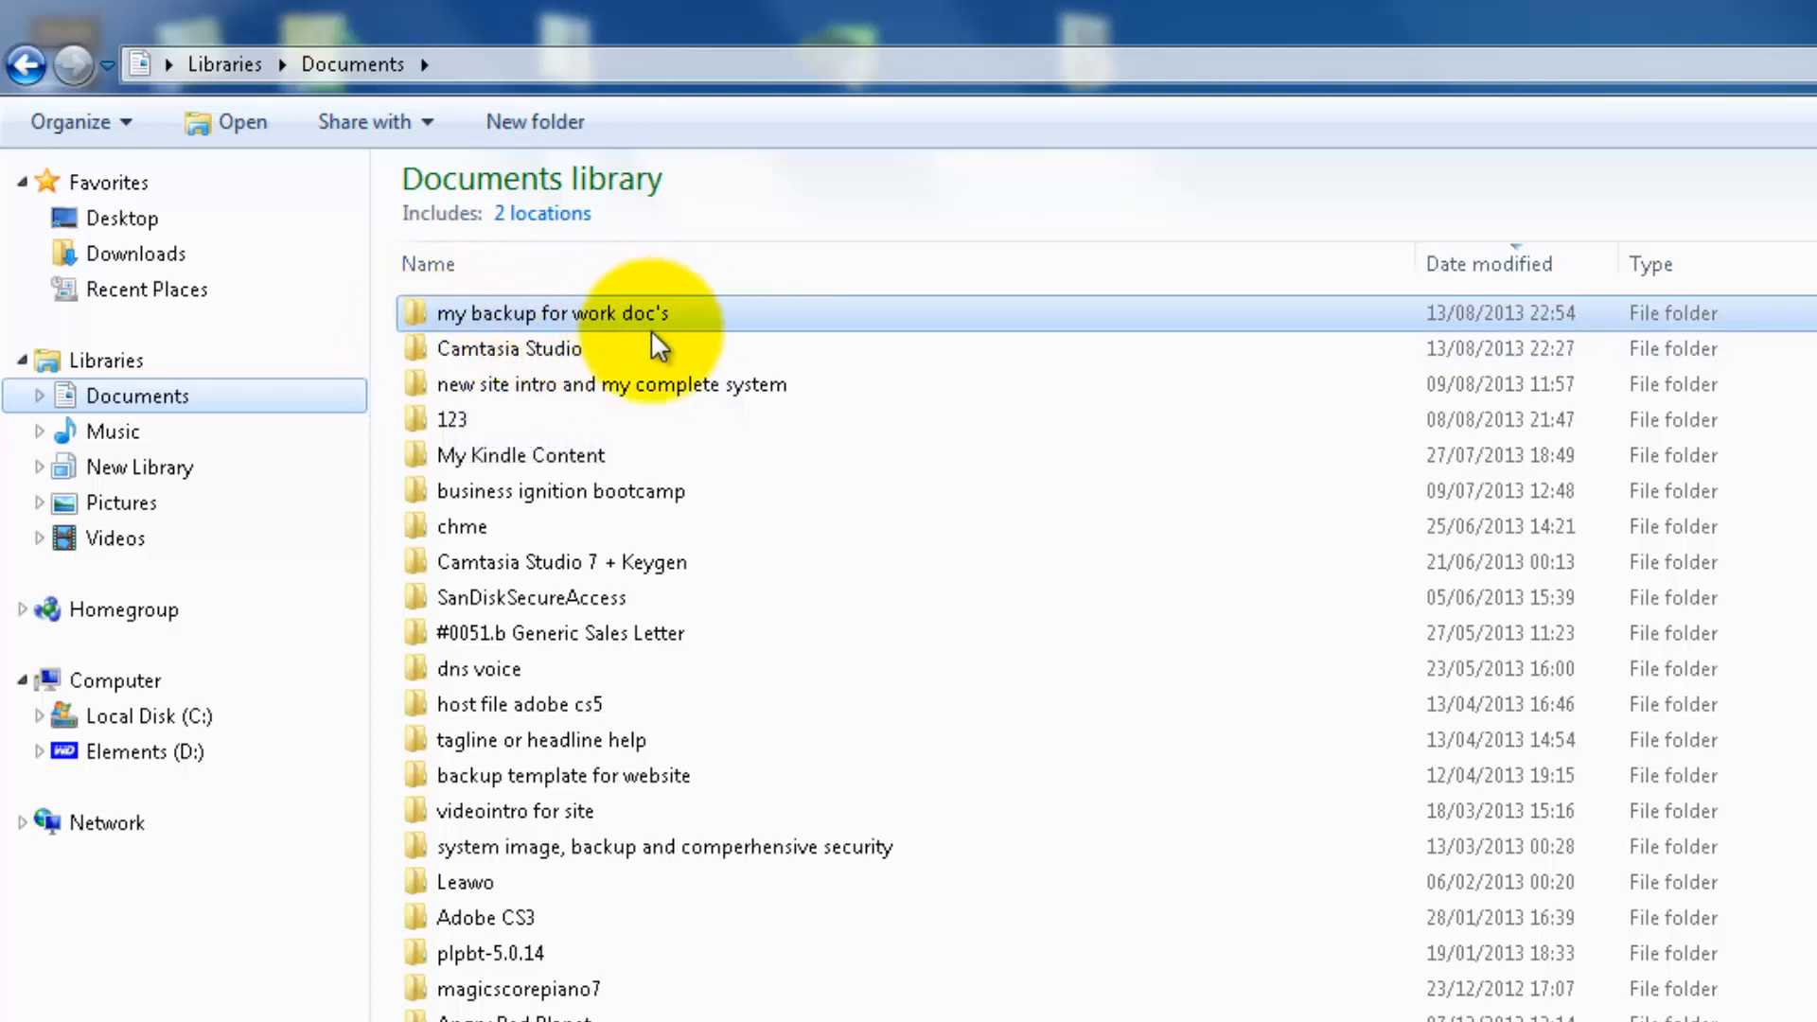
mouse_move(651, 333)
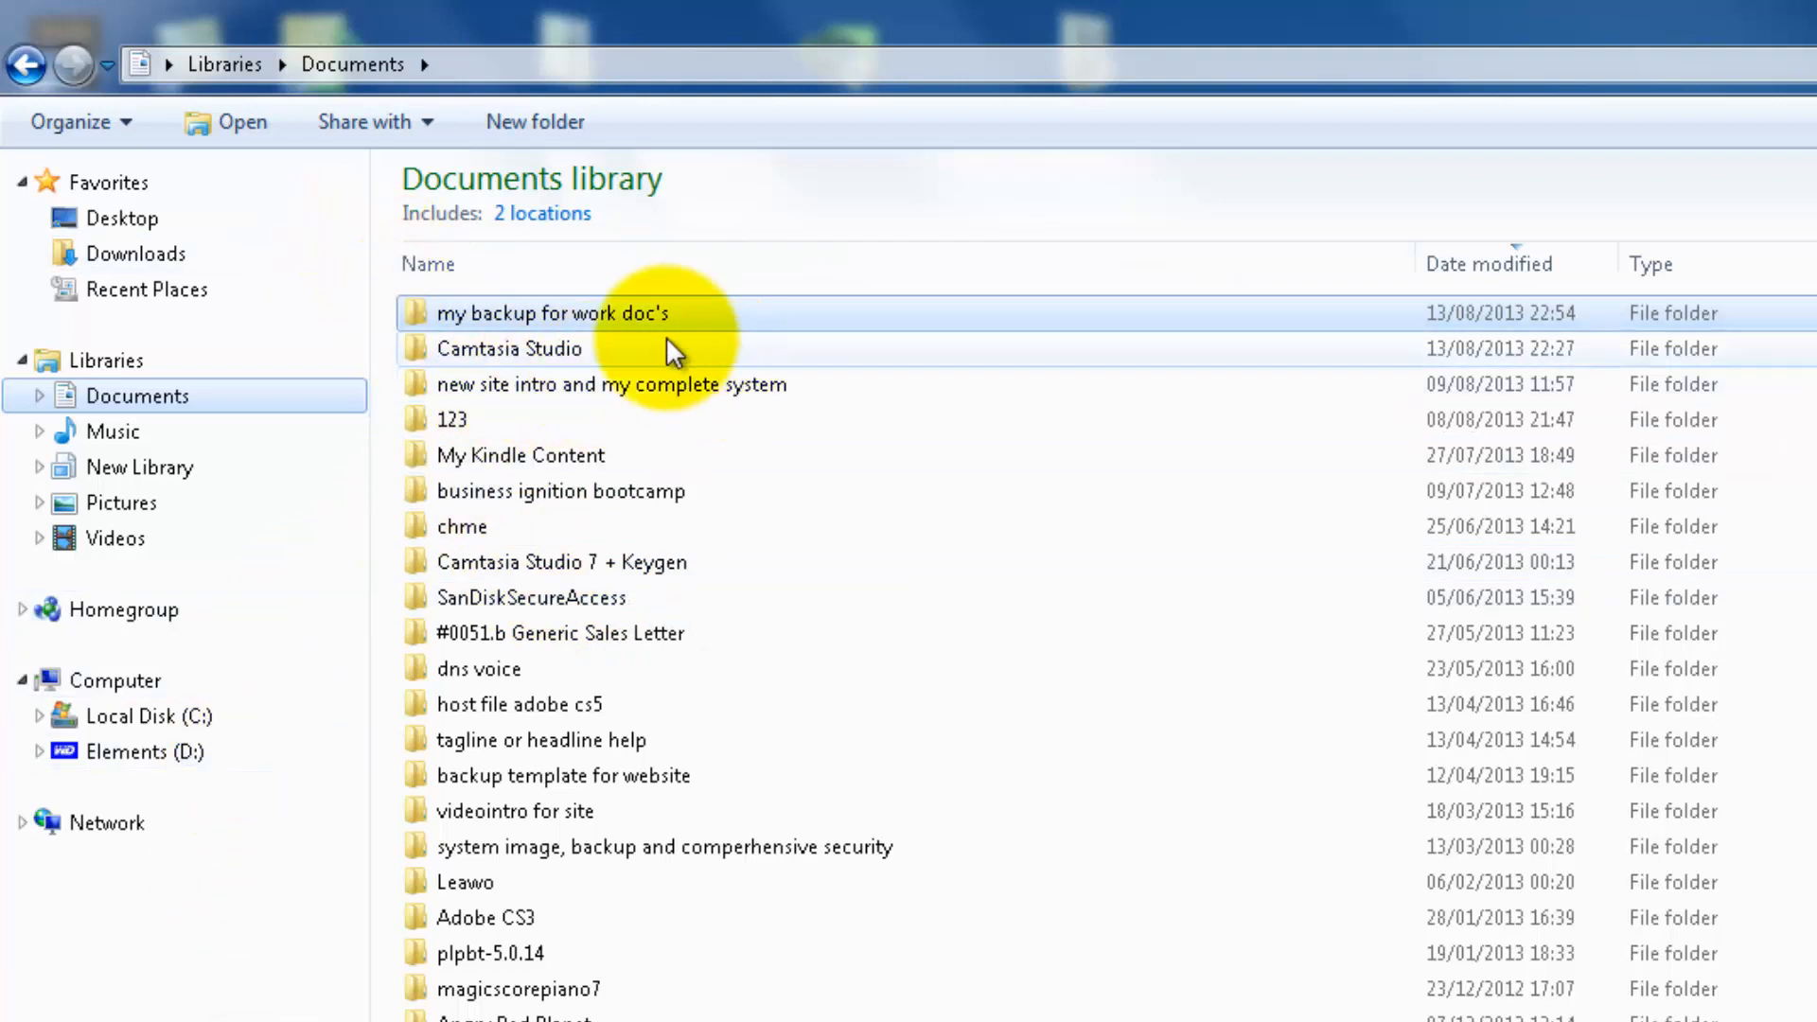
mouse_move(685, 307)
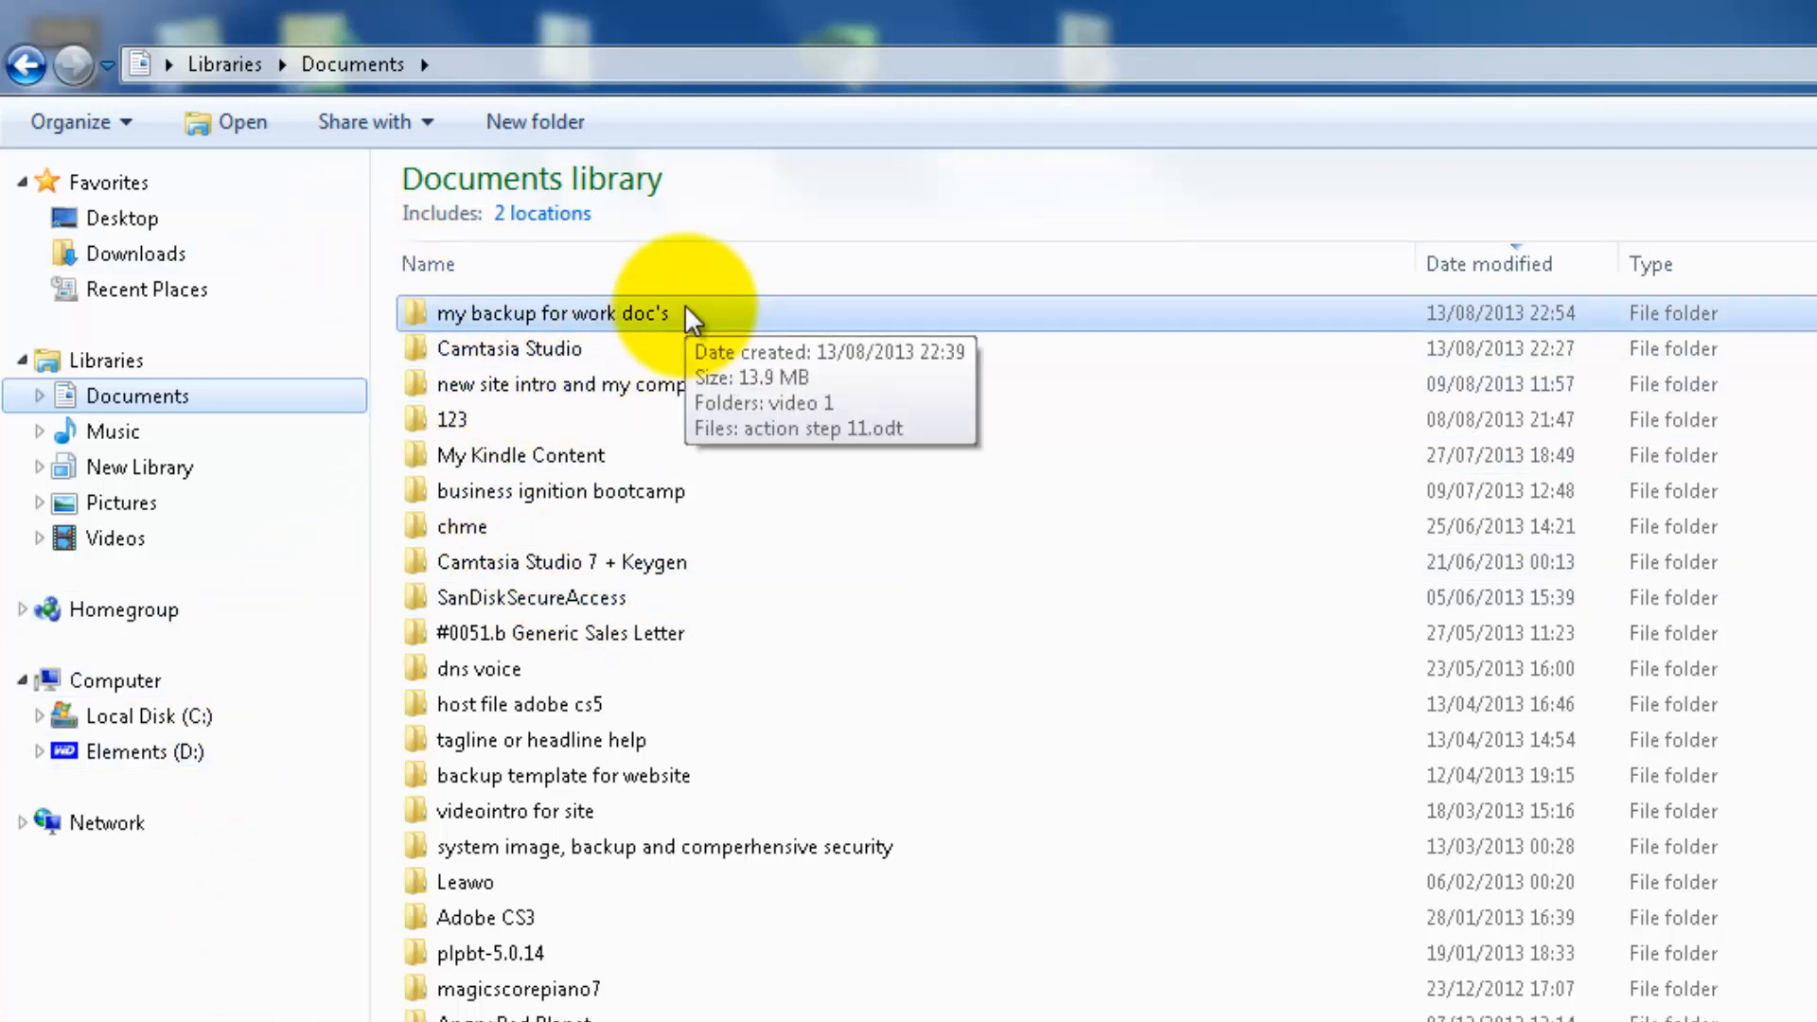